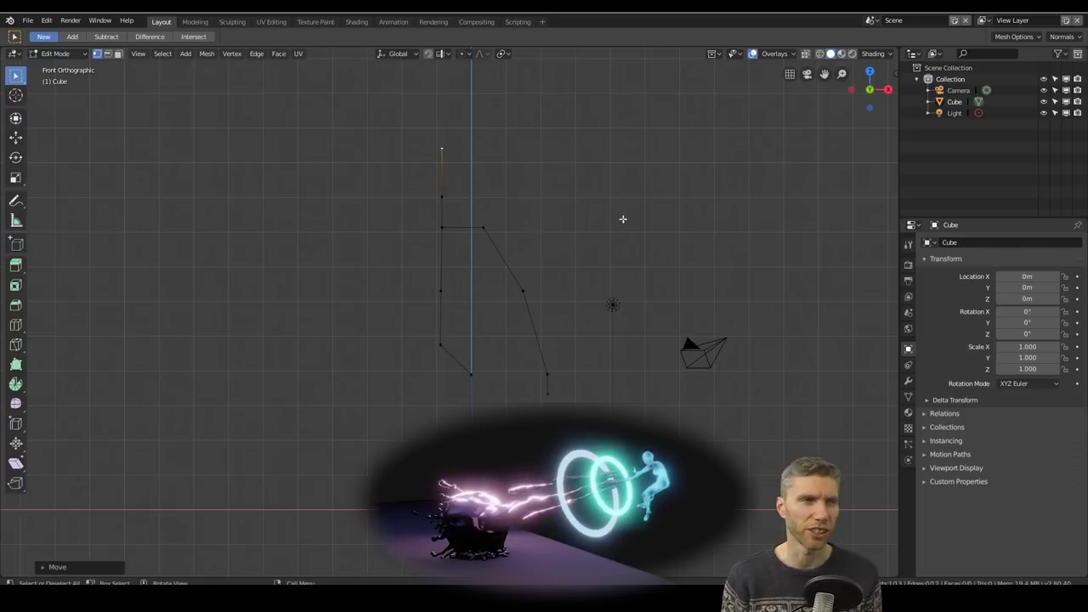
Add a Skin modifier and a Subdivision Surface modifier to the stick-figure mesh
click(907, 381)
click(1003, 243)
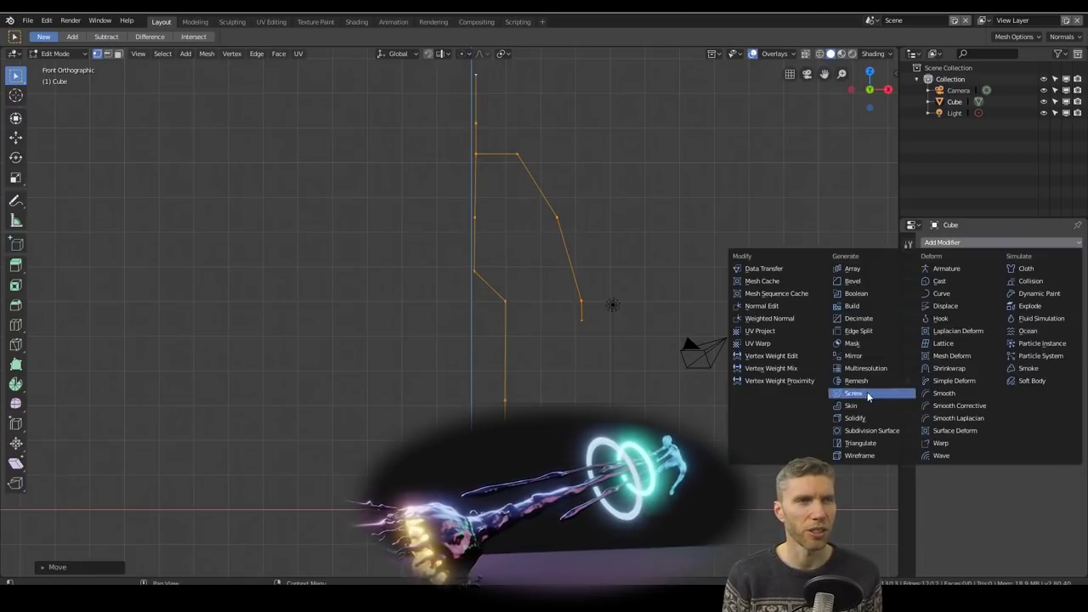
click(816, 410)
click(1003, 242)
click(816, 437)
middle_drag(679, 255, 646, 238)
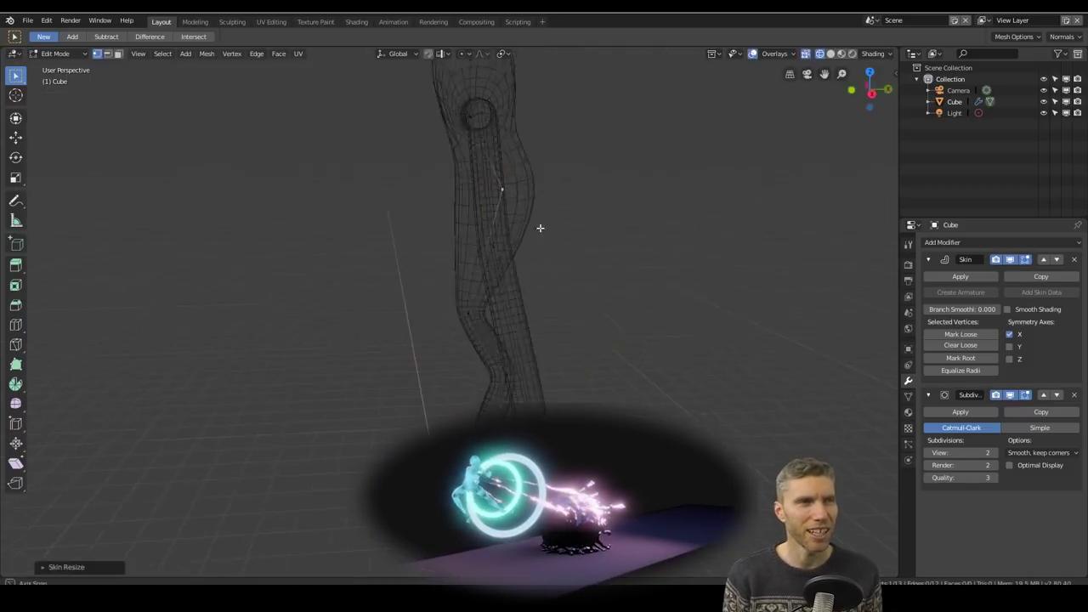
Refine the thickness and shape of the skinned body, arms and legs around the skeleton vertices
key(w)
right_click(554, 136)
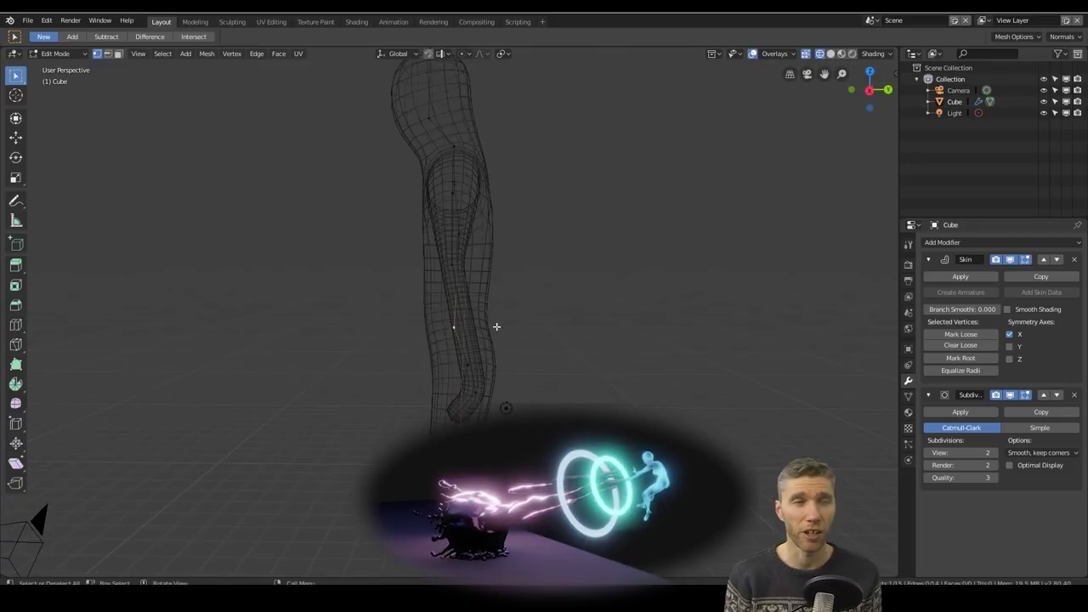
middle_drag(608, 332, 677, 267)
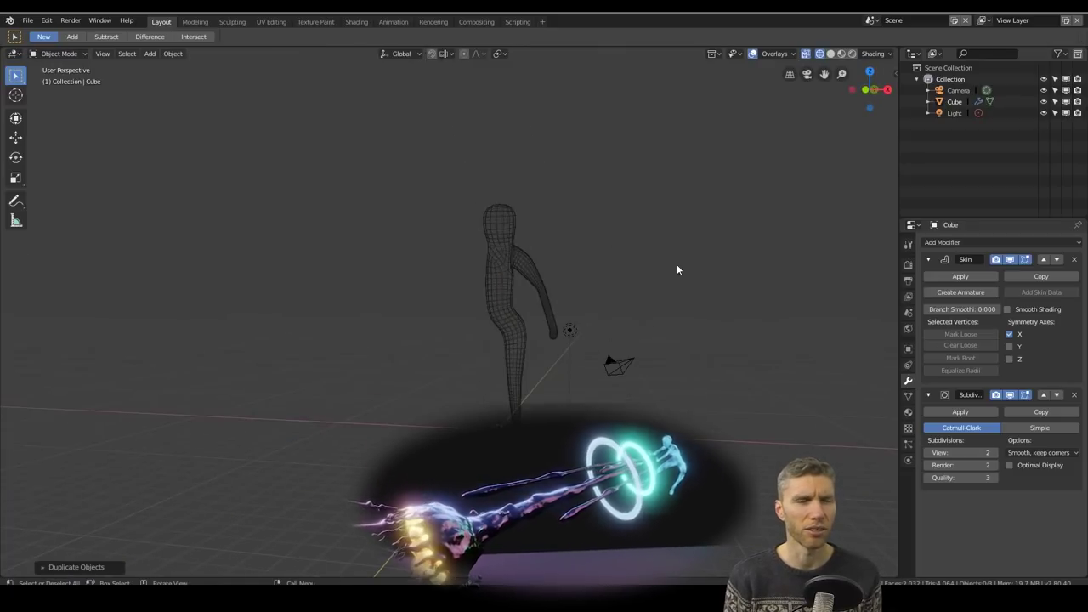
click(518, 354)
click(518, 226)
key(ctrl+z)
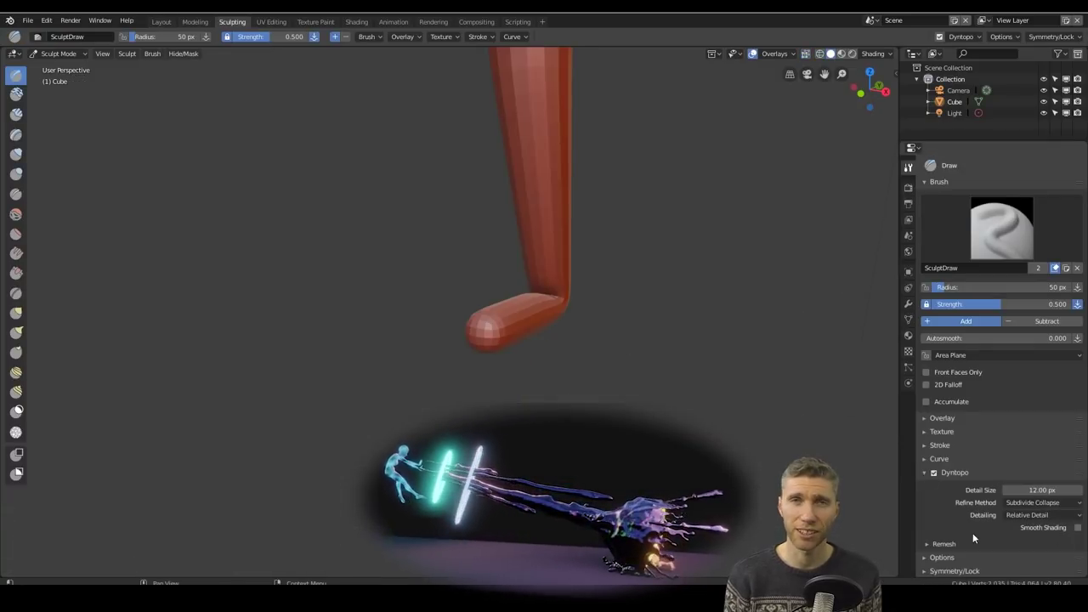
Set the dynamic topology detailing to Constant Detail with a resolution of 4
click(939, 528)
click(1019, 525)
middle_drag(537, 245, 585, 252)
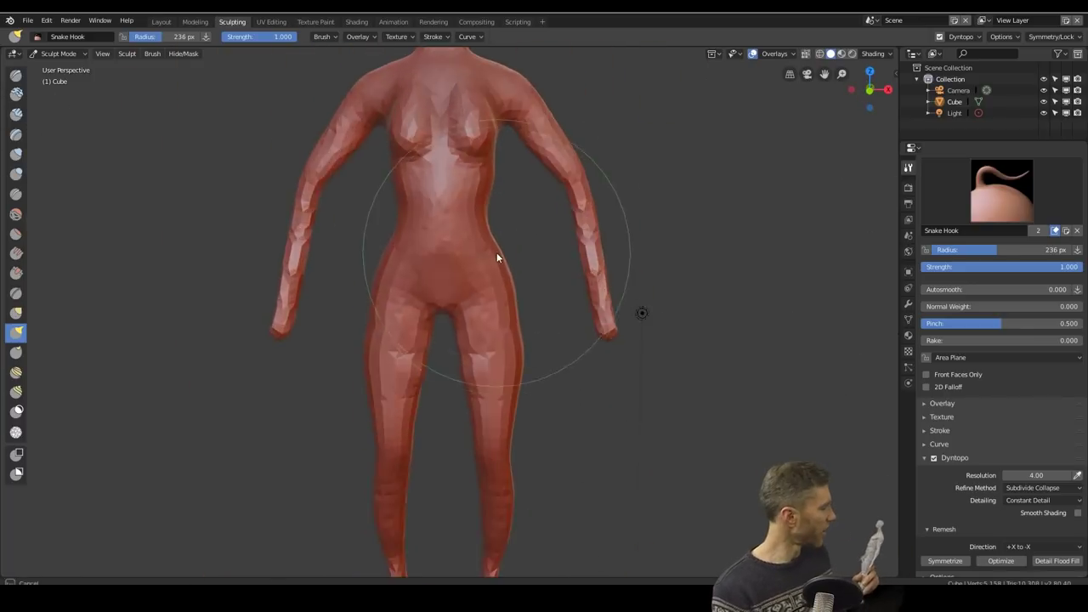
Pull the torso, hips, arms and shoulders into shape with the Snake Hook brush
scroll(498, 254, up, 6)
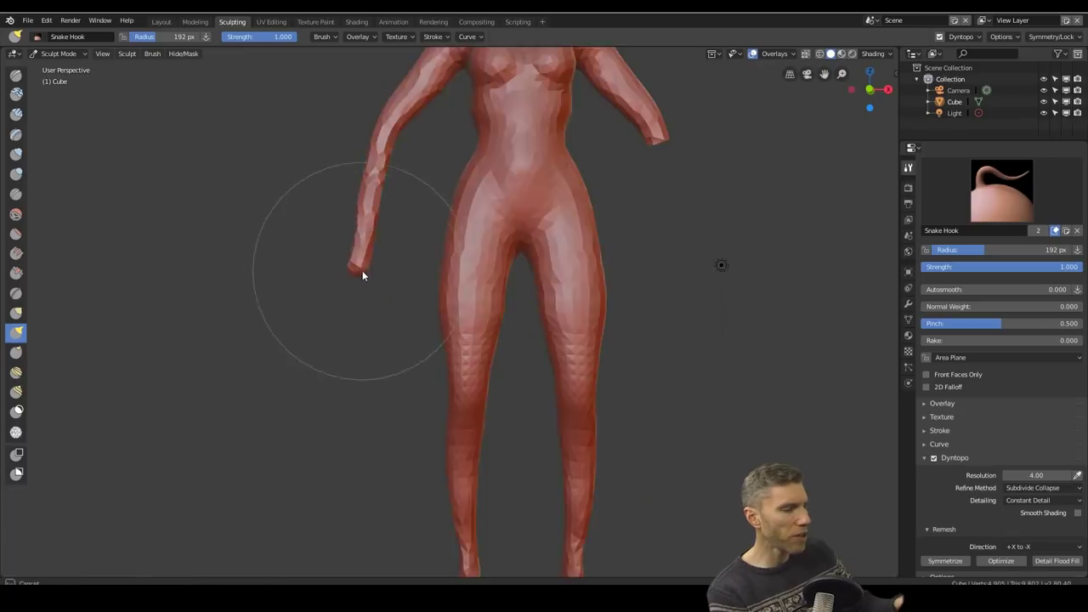
click(16, 454)
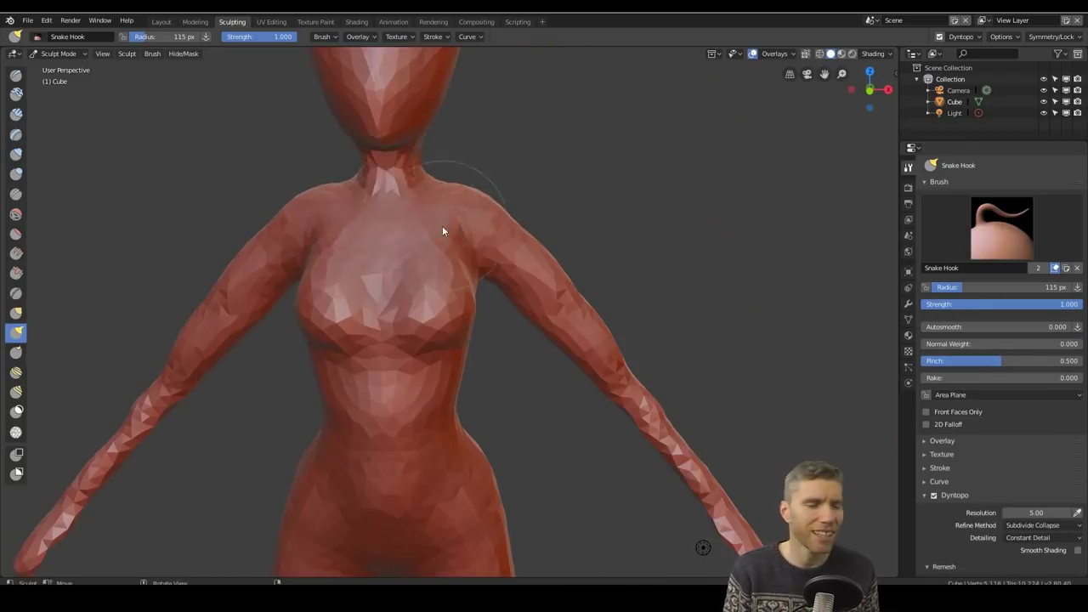
mouse_move(444, 230)
middle_down()
mouse_move(320, 230)
mouse_move(413, 139)
mouse_move(447, 233)
middle_up()
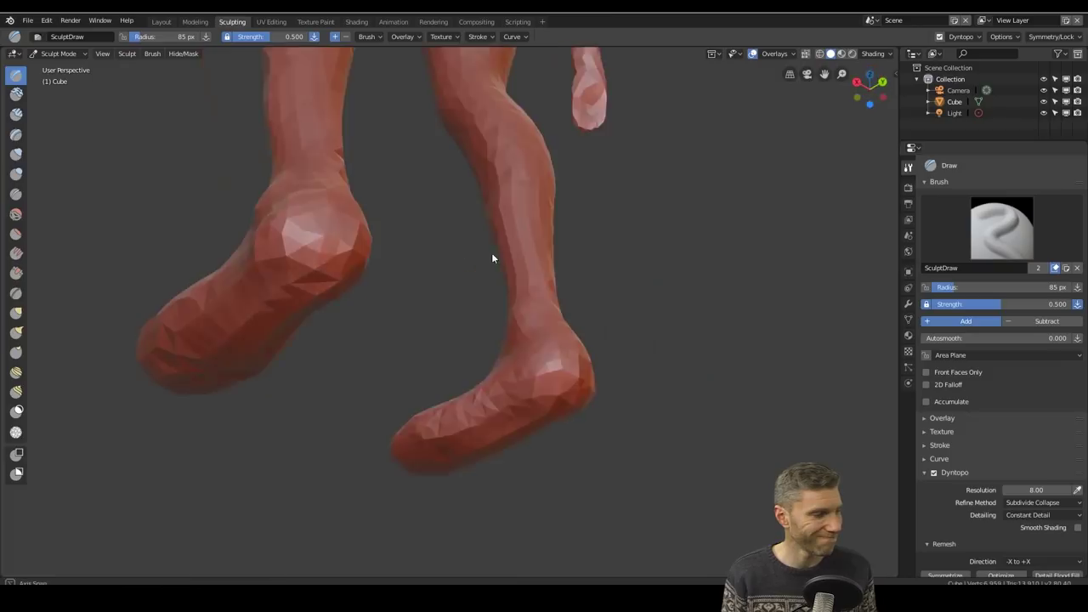
Check the viewport overlay options and examine the feet and the figure's side profile
mouse_move(491, 258)
middle_down()
mouse_move(298, 340)
mouse_move(565, 315)
middle_up()
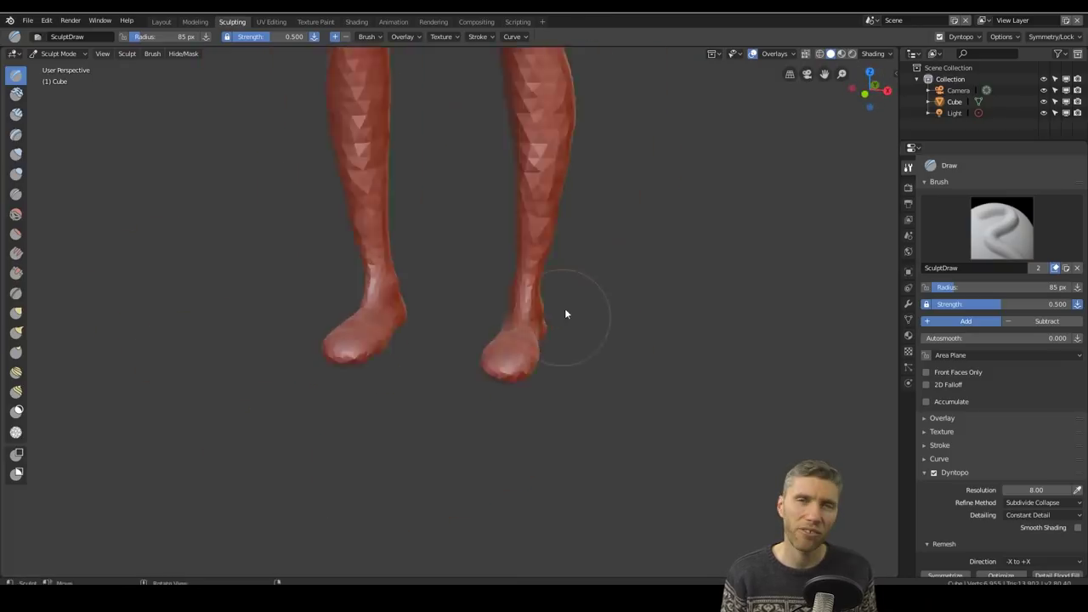
click(761, 56)
click(753, 55)
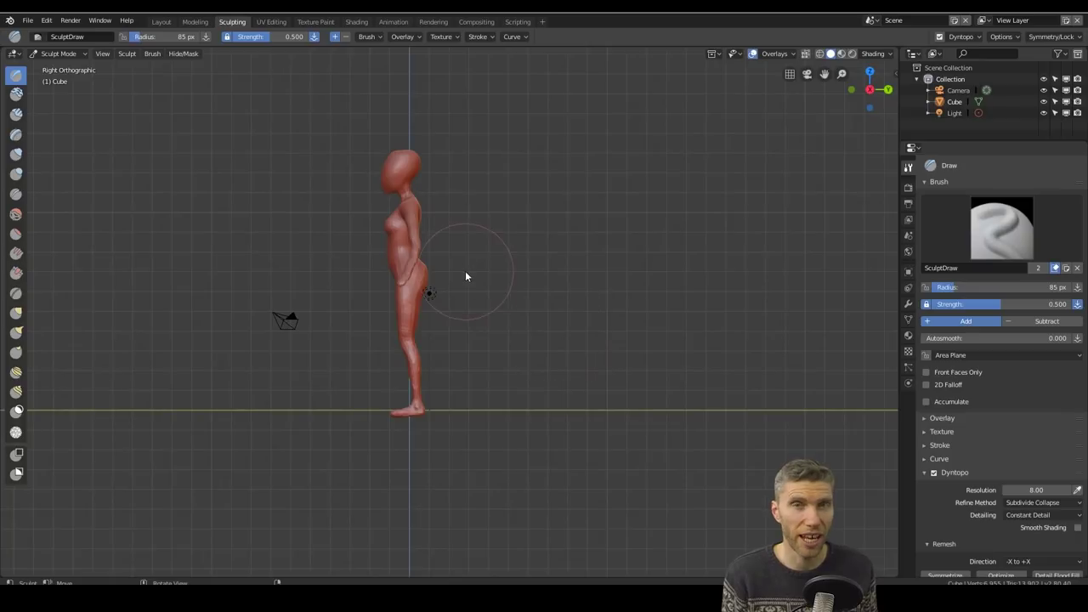
Reshape the waist, hips and thighs with the Snake Hook brush at a dynamic topology resolution of 8
key(k)
middle_drag(395, 329, 180, 368)
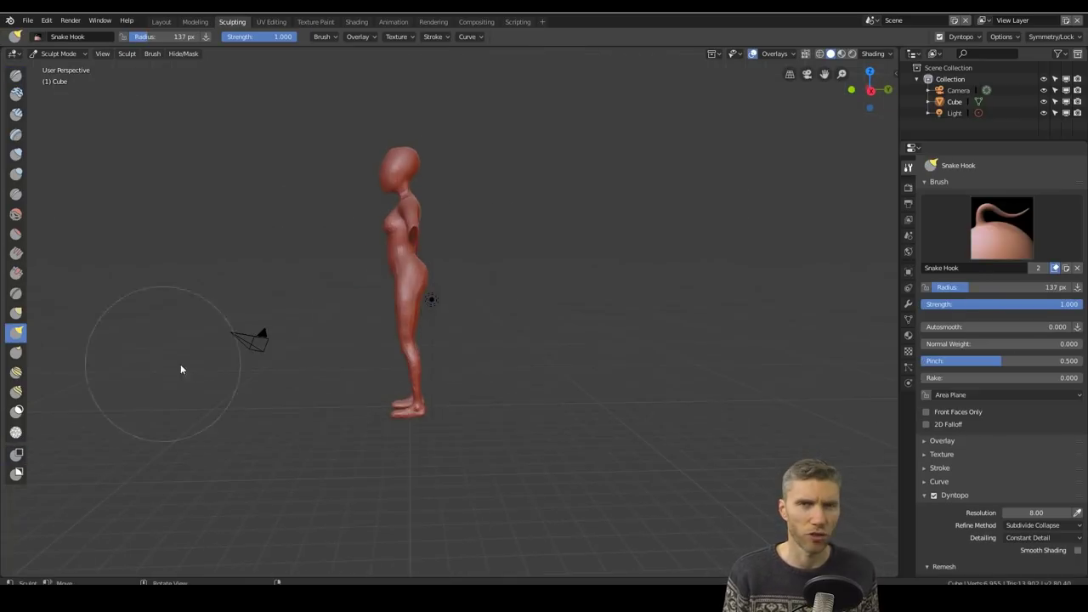
middle_drag(467, 414, 463, 295)
scroll(508, 211, up, 3)
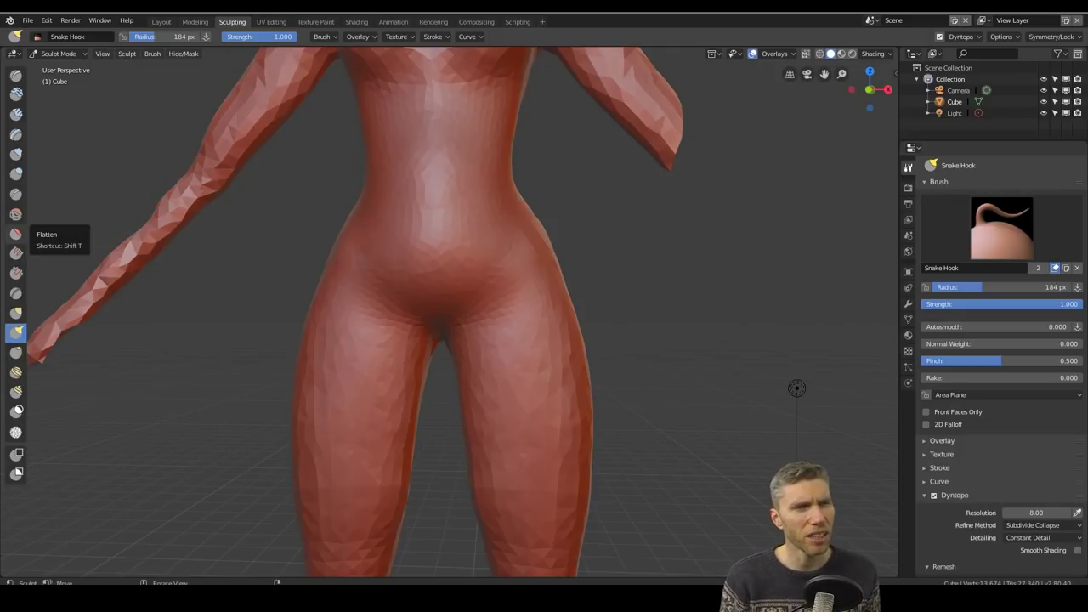
middle_drag(438, 228, 611, 204)
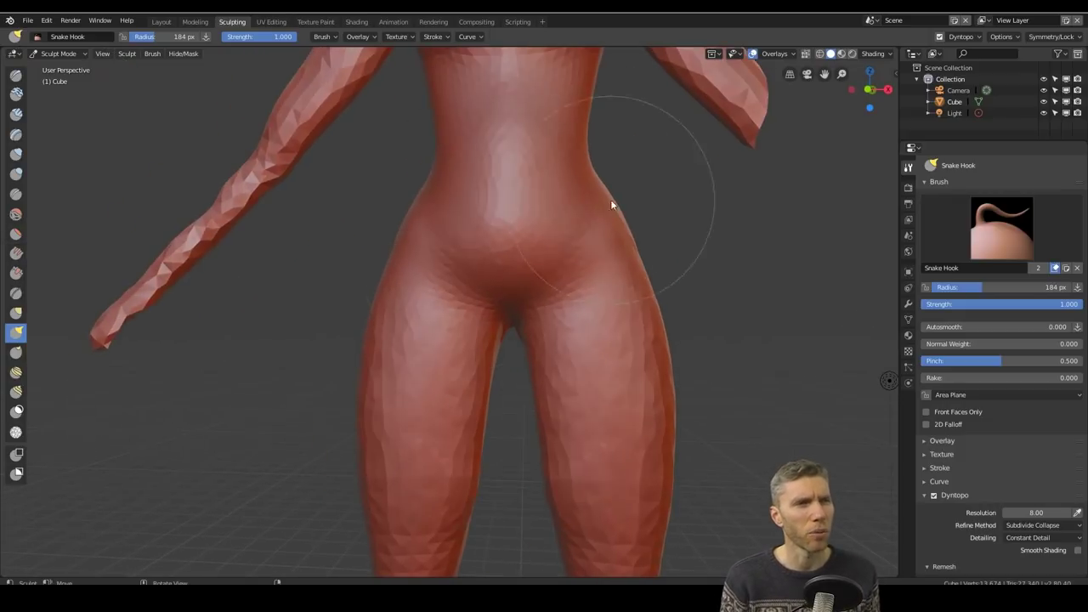
mouse_move(451, 225)
middle_down()
mouse_move(502, 204)
mouse_move(519, 211)
mouse_move(354, 272)
mouse_move(353, 231)
mouse_move(510, 218)
mouse_move(500, 272)
mouse_move(328, 213)
mouse_move(414, 292)
mouse_move(519, 287)
mouse_move(376, 241)
mouse_move(560, 219)
mouse_move(376, 255)
mouse_move(316, 134)
mouse_move(474, 309)
mouse_move(620, 256)
middle_up()
Refine the volume of the thighs, knees and calves on both legs
scroll(501, 260, down, 5)
scroll(340, 315, up, 5)
middle_drag(340, 316, 479, 315)
scroll(491, 383, up, 3)
middle_drag(490, 383, 484, 287)
scroll(478, 297, down, 4)
scroll(478, 296, up, 4)
scroll(484, 287, down, 3)
scroll(454, 274, up, 3)
Build up the feet, ankles and lower legs with the Blob brush at a radius of 138 px
middle_drag(403, 430, 675, 377)
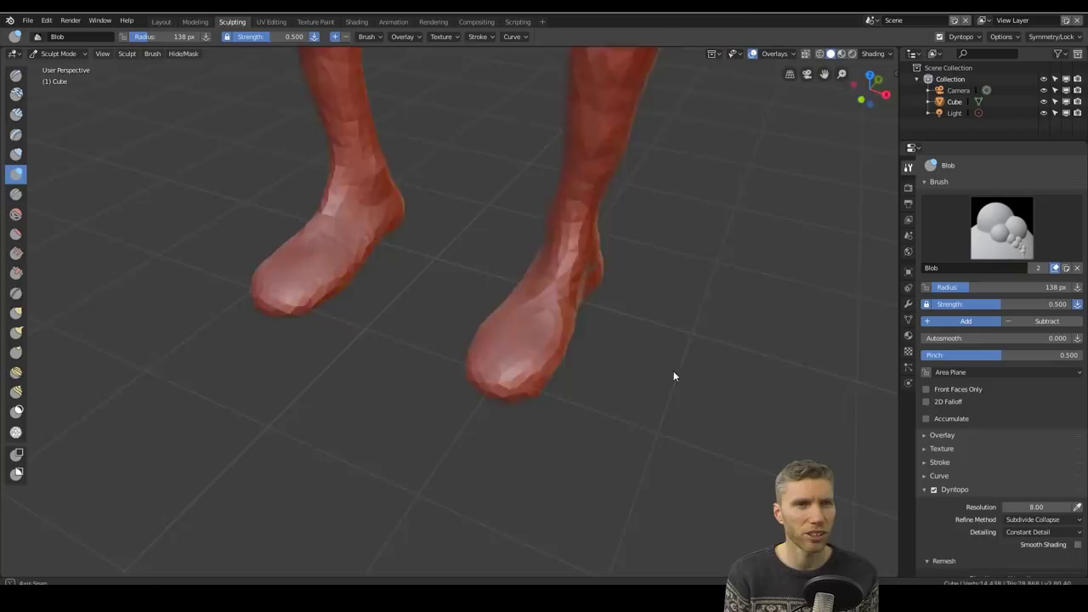
scroll(598, 360, up, 3)
middle_drag(598, 360, 493, 368)
scroll(493, 369, down, 4)
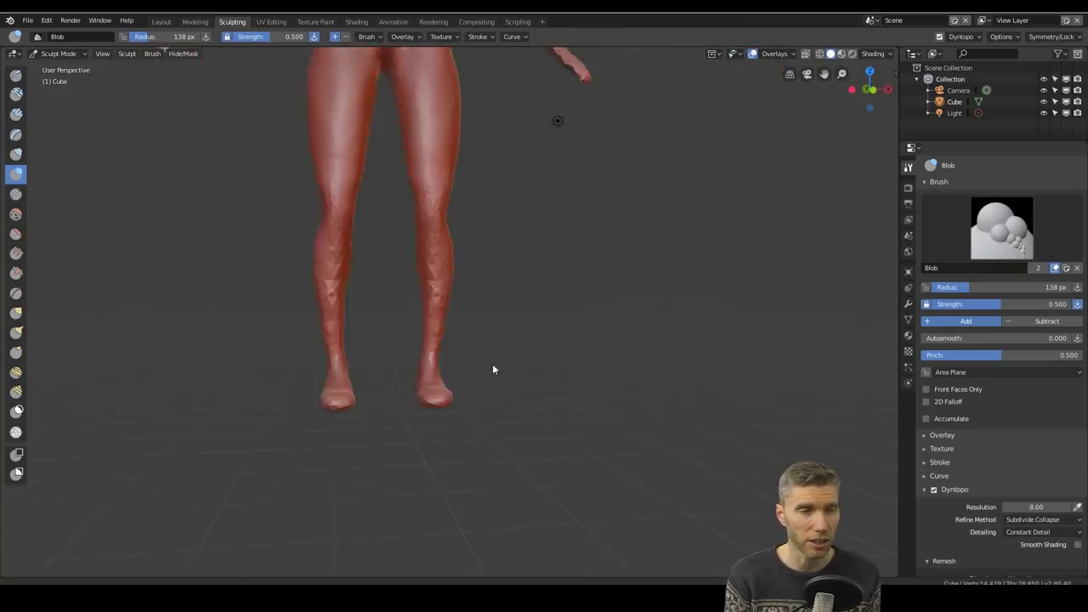
scroll(441, 468, up, 4)
middle_drag(441, 468, 590, 298)
scroll(529, 357, down, 4)
scroll(526, 350, up, 4)
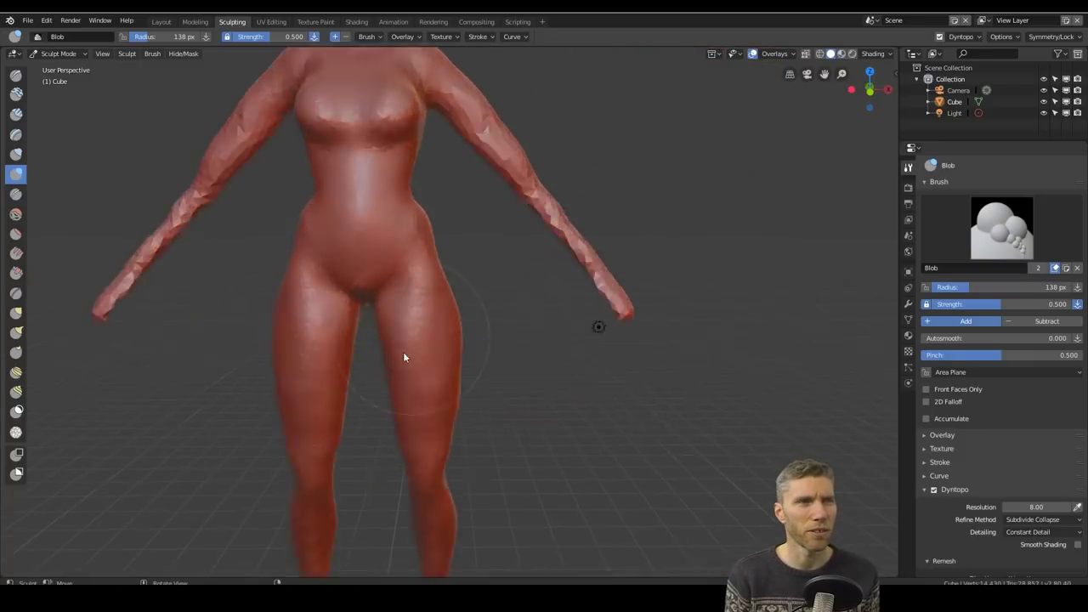
Round out the buttocks and the backs of the thighs with the Blob brush, reducing its radius to 77 px
shift+middle_drag(405, 359, 561, 299)
scroll(505, 253, down, 4)
scroll(519, 247, up, 4)
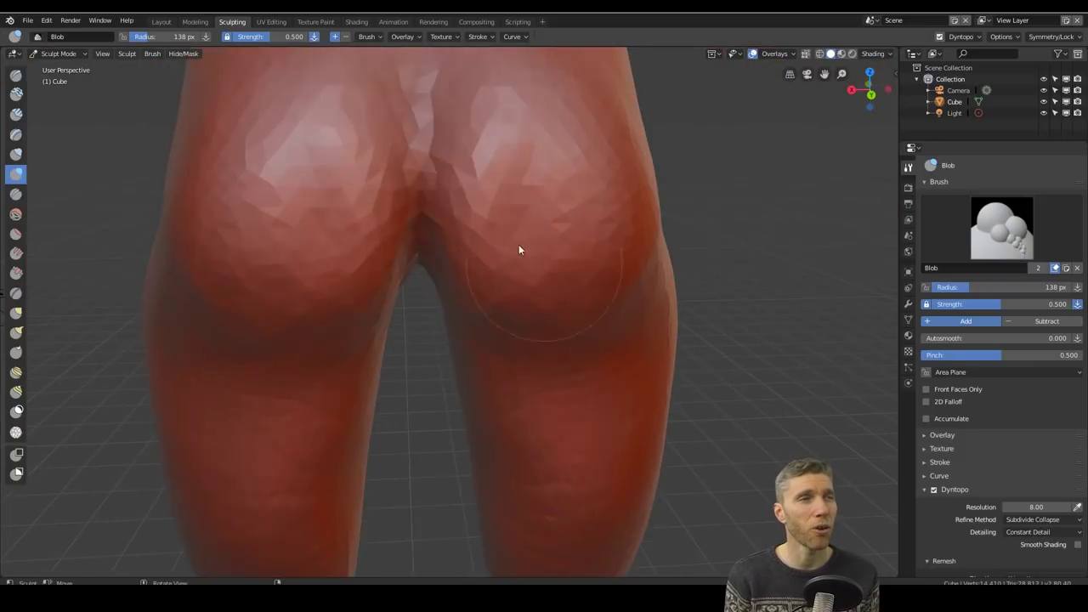
middle_drag(519, 247, 505, 269)
scroll(505, 270, down, 2)
middle_drag(405, 425, 541, 291)
scroll(541, 292, down, 3)
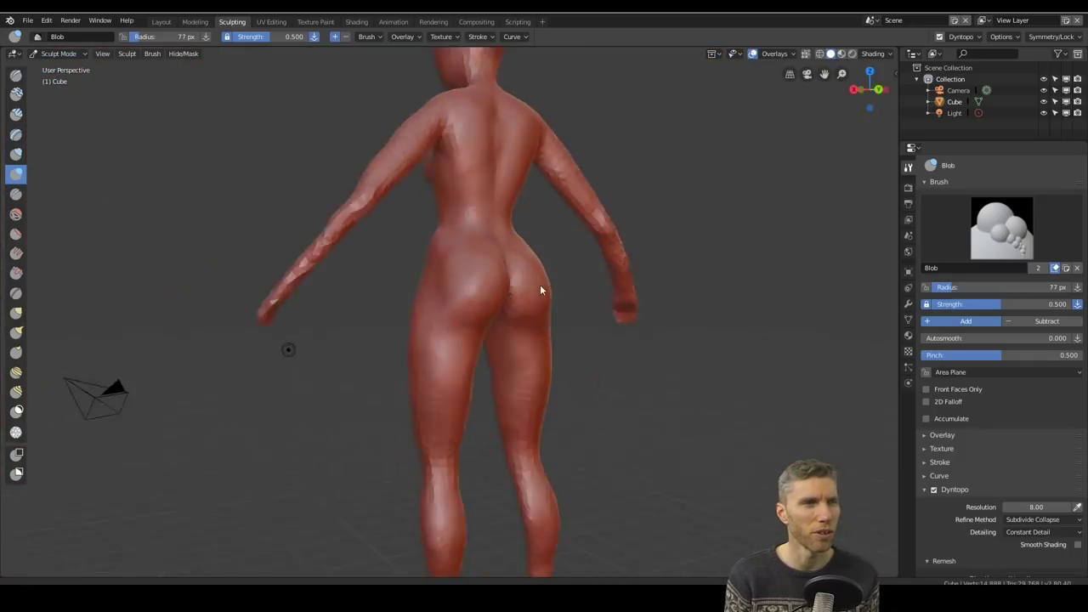
Refine the back and torso forms with the Blob brush at a radius of 77 px
scroll(485, 233, up, 4)
middle_drag(485, 233, 363, 313)
scroll(374, 331, up, 2)
scroll(364, 313, up, 2)
scroll(433, 231, down, 4)
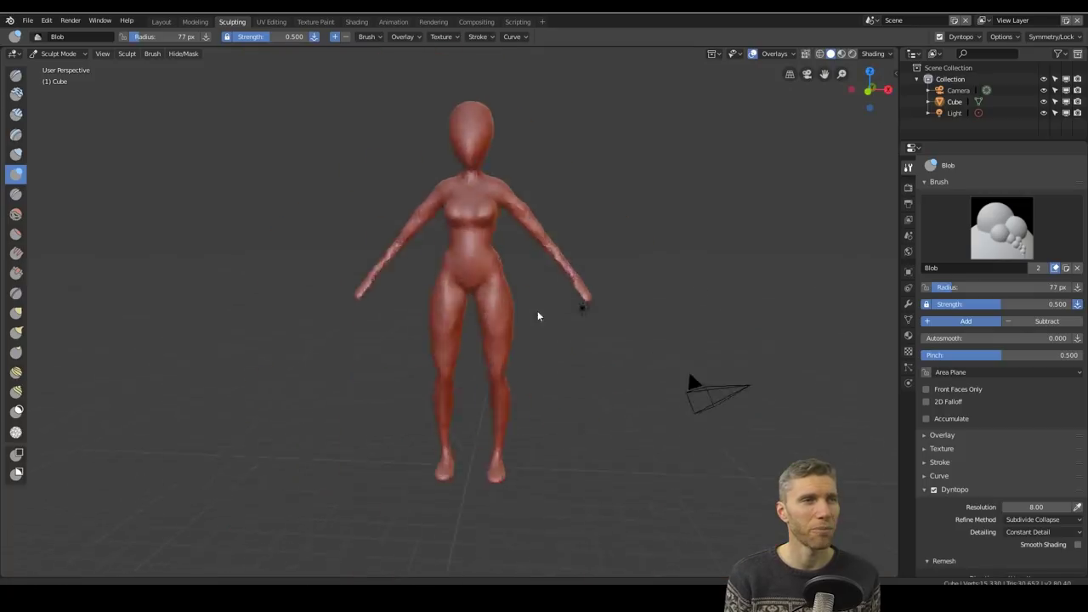
Add muscle volume to the elbows and forearms with the 77 px Blob brush
middle_drag(537, 310, 456, 247)
scroll(456, 247, up, 3)
middle_drag(439, 284, 437, 316)
scroll(437, 315, up, 3)
scroll(458, 301, up, 2)
scroll(442, 312, down, 3)
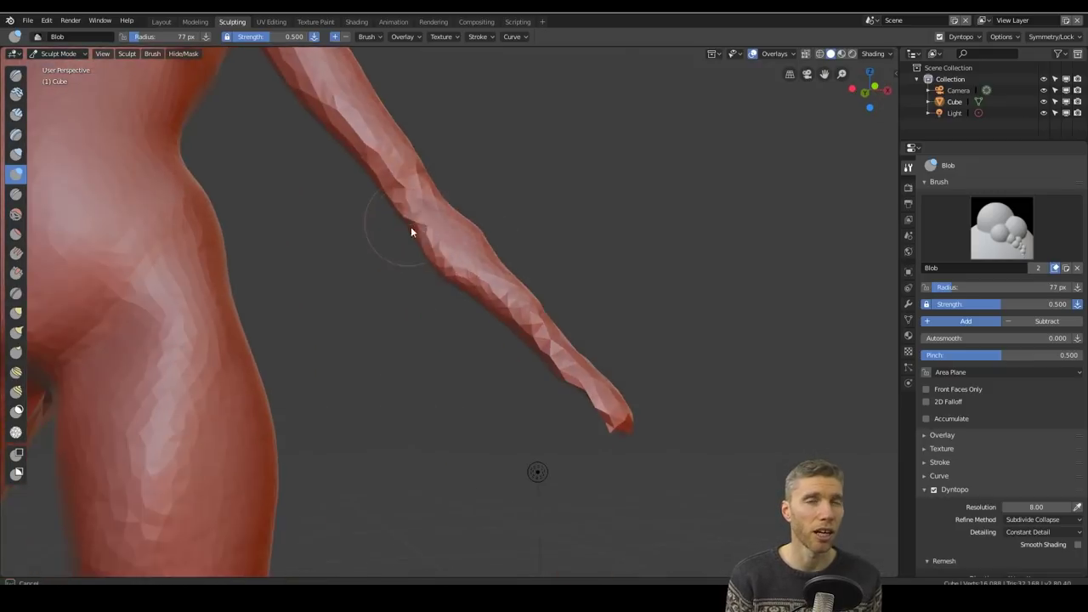
mouse_move(410, 226)
middle_down()
mouse_move(443, 309)
mouse_move(513, 267)
mouse_move(494, 190)
mouse_move(420, 215)
mouse_move(429, 251)
mouse_move(594, 246)
mouse_move(582, 294)
mouse_move(516, 177)
mouse_move(510, 223)
mouse_move(328, 260)
mouse_move(507, 384)
middle_up()
scroll(468, 321, up, 4)
scroll(420, 214, down, 4)
Shape the forearms, wrists and hands using the Crease, Inflate and Snake Hook brushes
scroll(414, 232, up, 2)
key(shift+c)
key(i)
scroll(502, 340, down, 4)
key(k)
scroll(536, 237, up, 4)
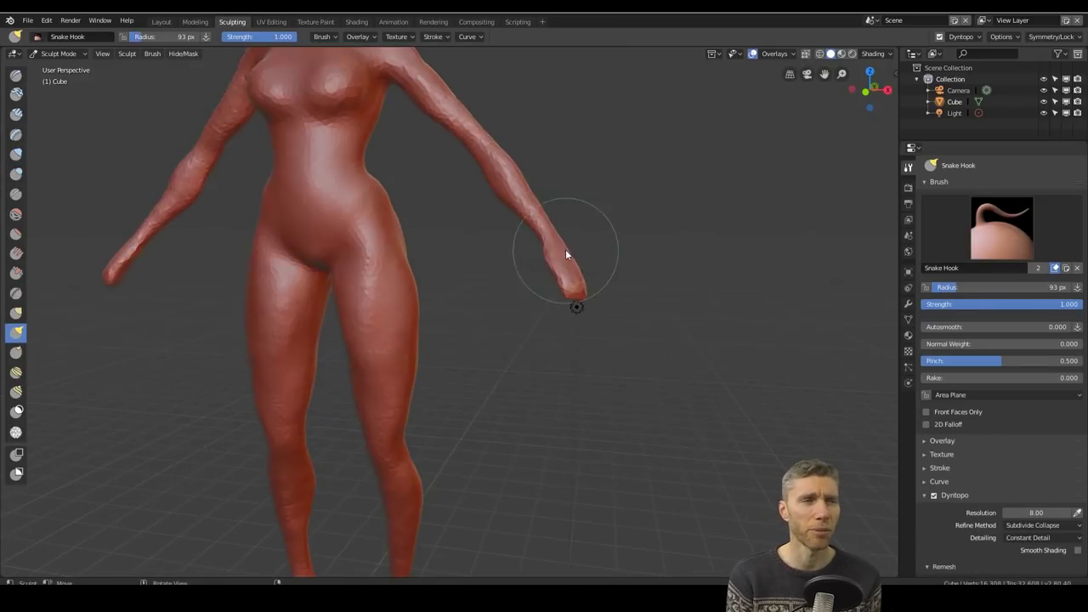
scroll(445, 158, up, 2)
Form the eye sockets, nose and chin on the head with the Snake Hook brush
mouse_move(444, 158)
middle_down()
mouse_move(322, 224)
mouse_move(332, 202)
mouse_move(401, 232)
mouse_move(316, 252)
middle_up()
scroll(331, 202, up, 2)
mouse_move(319, 214)
middle_down()
mouse_move(428, 267)
mouse_move(445, 160)
mouse_move(386, 263)
mouse_move(323, 277)
mouse_move(308, 395)
mouse_move(277, 182)
mouse_move(315, 141)
mouse_move(360, 204)
middle_up()
scroll(443, 241, down, 5)
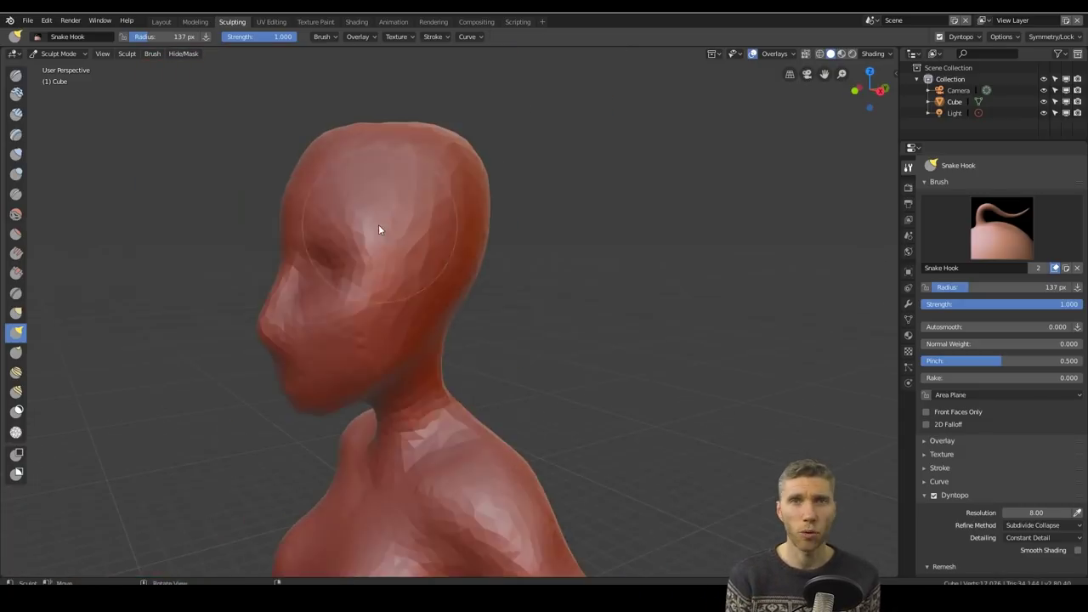
Refine the jaw, cheeks and neck with the Snake Hook brush at a radius of 137 px
middle_drag(378, 224, 602, 178)
scroll(485, 308, down, 3)
scroll(372, 218, up, 3)
scroll(576, 196, up, 3)
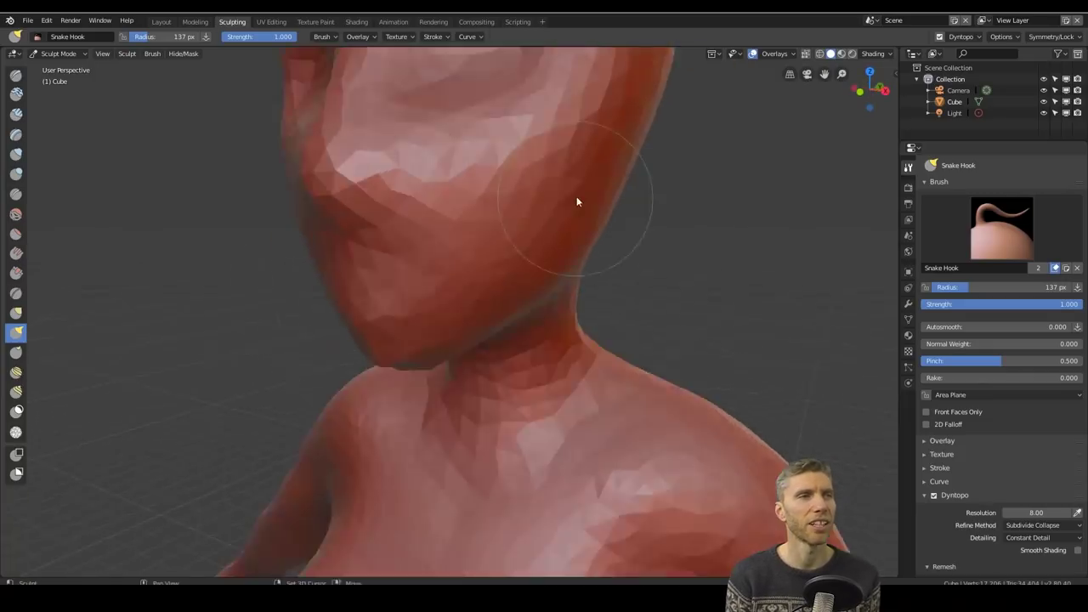
scroll(612, 281, down, 5)
middle_drag(651, 357, 626, 357)
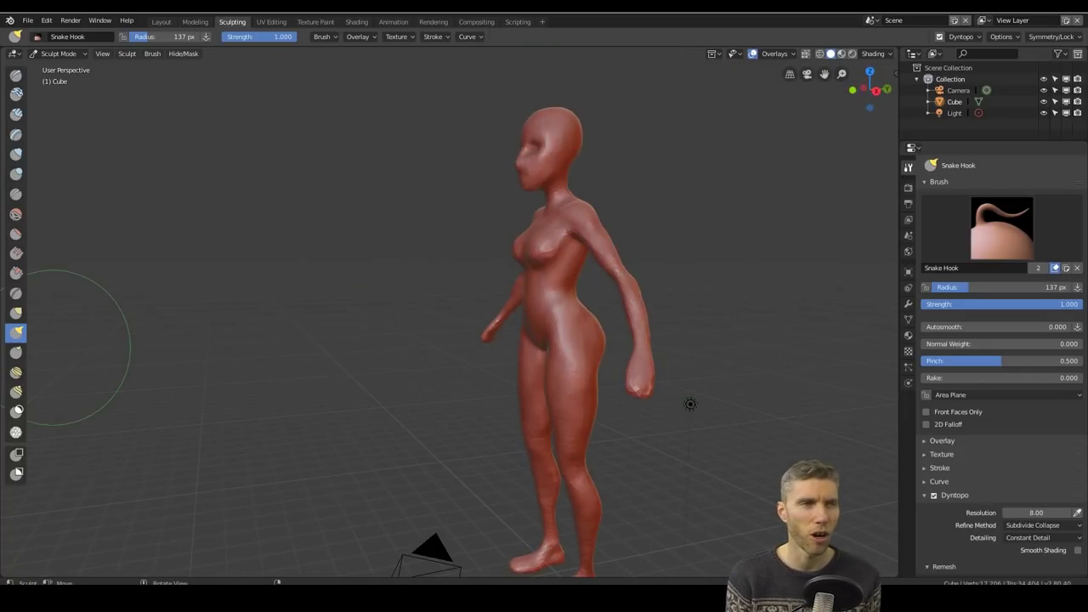
Resize the brush and define the brow, eye and nose contours with the Crease brush
scroll(436, 465, up, 6)
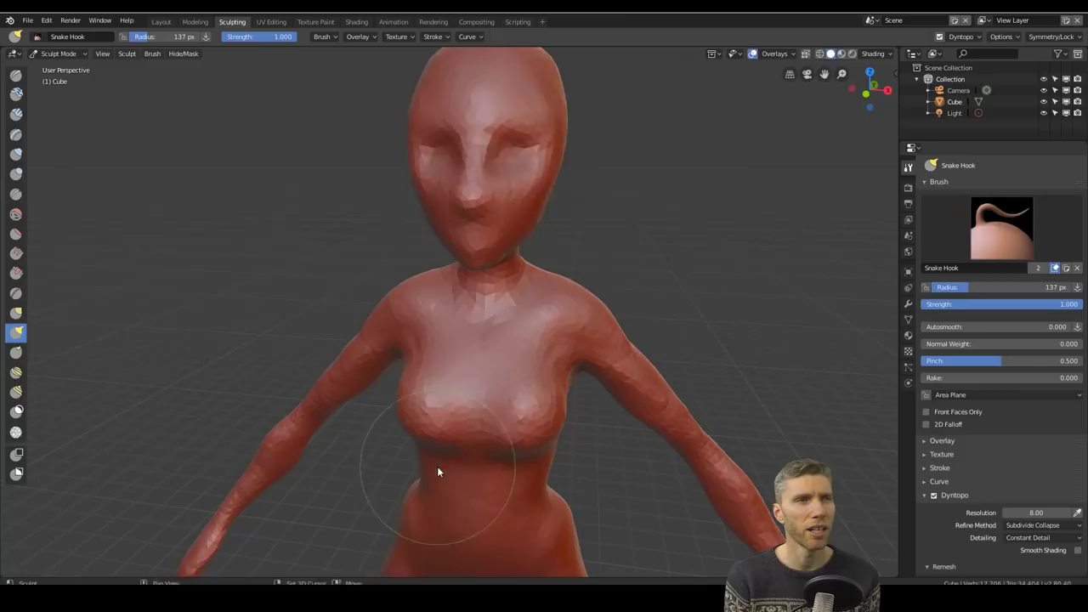
mouse_move(417, 246)
middle_down()
mouse_move(527, 242)
mouse_move(439, 325)
mouse_move(505, 348)
mouse_move(496, 284)
mouse_move(468, 306)
mouse_move(382, 243)
middle_up()
key(f)
click(489, 263)
scroll(320, 226, down, 5)
mouse_move(320, 226)
middle_down()
mouse_move(526, 417)
mouse_move(307, 362)
mouse_move(400, 345)
mouse_move(313, 271)
middle_up()
scroll(526, 417, up, 5)
key(shift+c)
middle_drag(323, 339, 453, 303)
scroll(609, 415, down, 4)
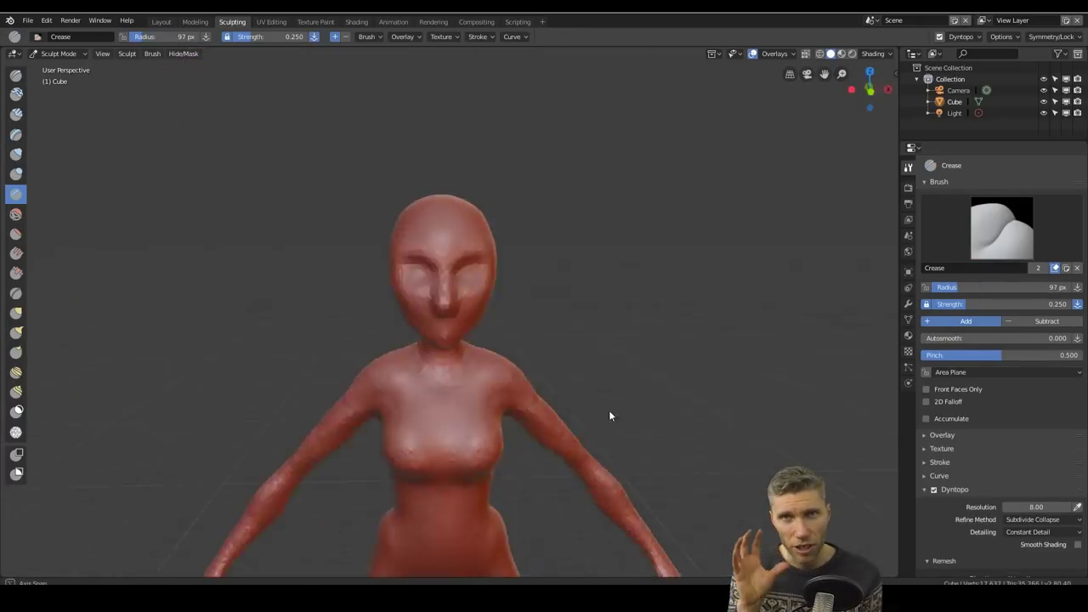
Adjust the eye sockets and nose bridge with Snake Hook, and fill out the eye areas with Inflate
scroll(495, 318, up, 7)
key(k)
drag(489, 278, 498, 307)
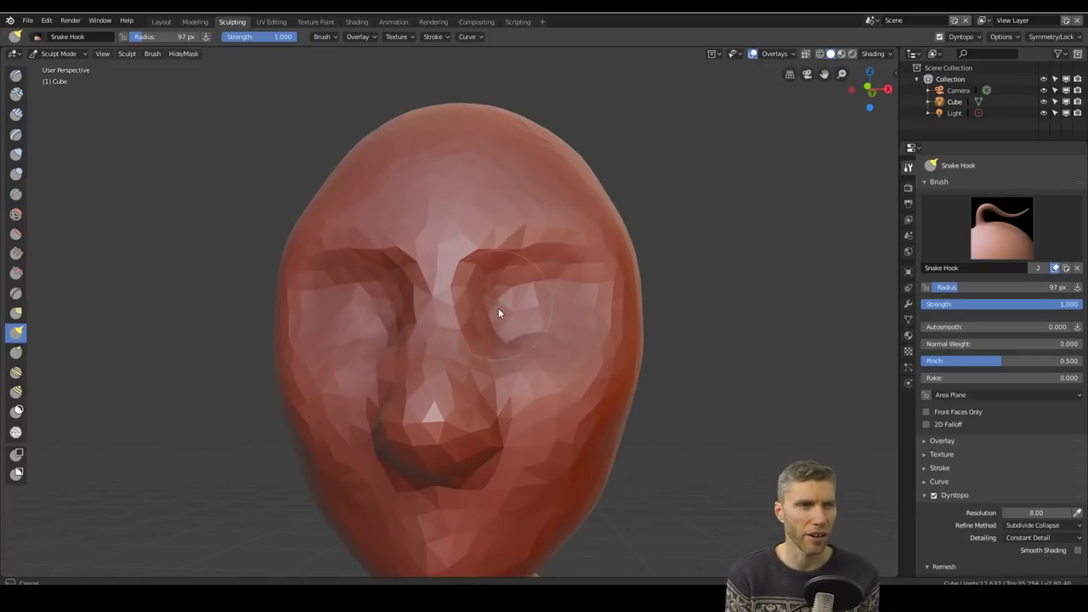
mouse_move(498, 308)
middle_down()
mouse_move(467, 339)
mouse_move(549, 331)
middle_up()
click(16, 173)
click(16, 154)
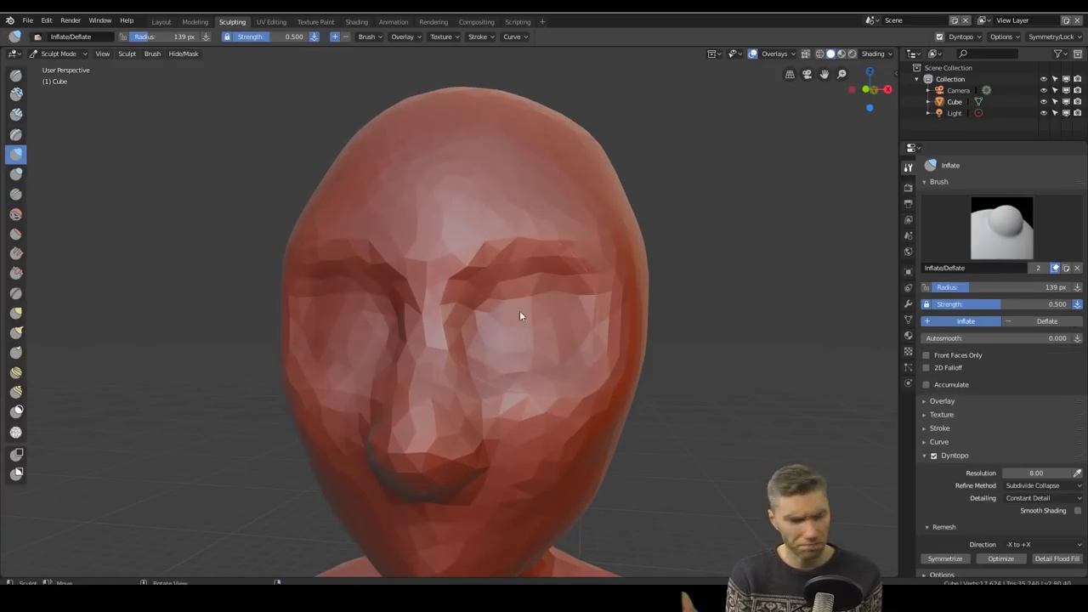
Crease the body contours with the Crease brush at a dynamic topology resolution of 10
scroll(578, 308, down, 6)
mouse_move(697, 279)
middle_down()
mouse_move(477, 327)
mouse_move(531, 242)
mouse_move(544, 149)
mouse_move(633, 242)
mouse_move(607, 321)
mouse_move(580, 141)
mouse_move(502, 352)
mouse_move(341, 224)
middle_up()
key(shift+c)
scroll(550, 255, up, 5)
scroll(341, 224, down, 5)
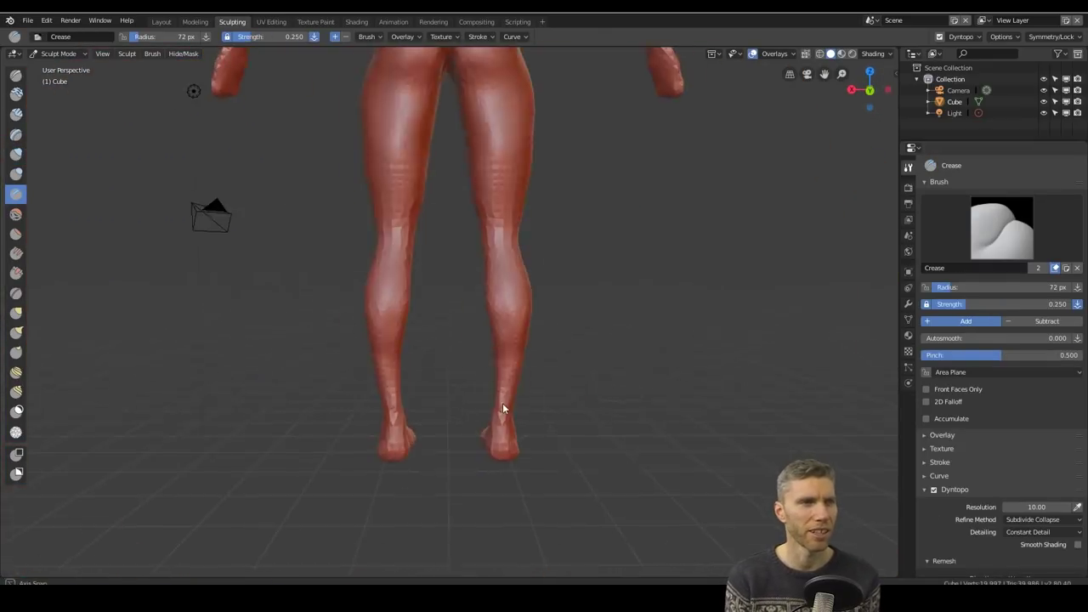
Pull the groin and inner thigh contours into shape with the 72 px Snake Hook brush
middle_drag(502, 417, 524, 221)
key(k)
scroll(523, 221, up, 3)
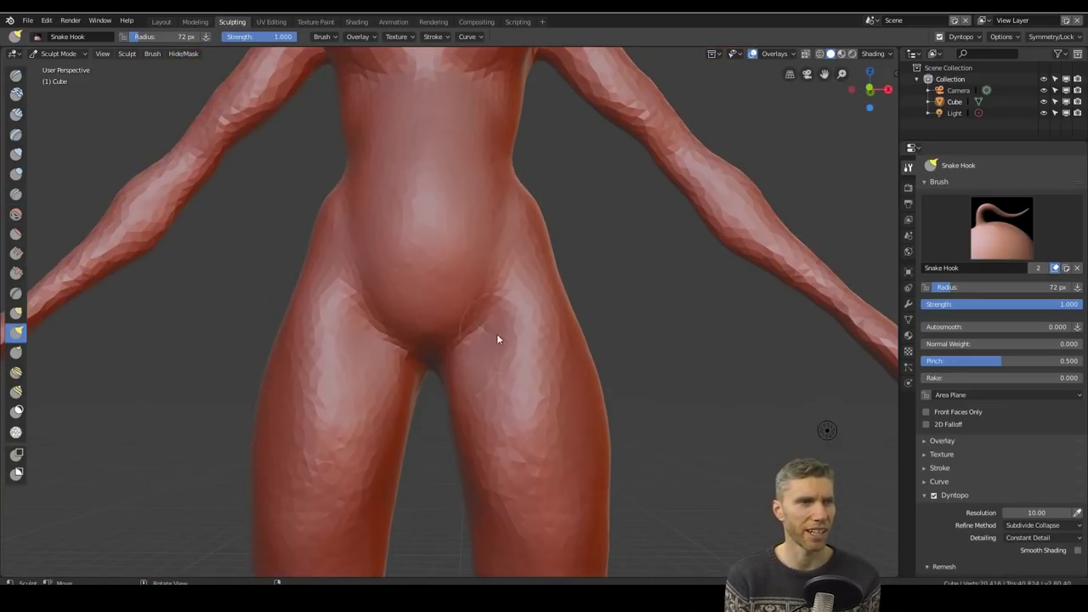
drag(498, 339, 481, 301)
Reshape the breasts, shoulders and neck with the Snake Hook brush at a radius of 108 px
mouse_move(481, 301)
middle_down()
mouse_move(316, 159)
mouse_move(490, 312)
mouse_move(502, 359)
mouse_move(576, 372)
middle_up()
scroll(490, 313, down, 4)
scroll(490, 313, down, 4)
scroll(568, 276, up, 2)
scroll(567, 276, up, 3)
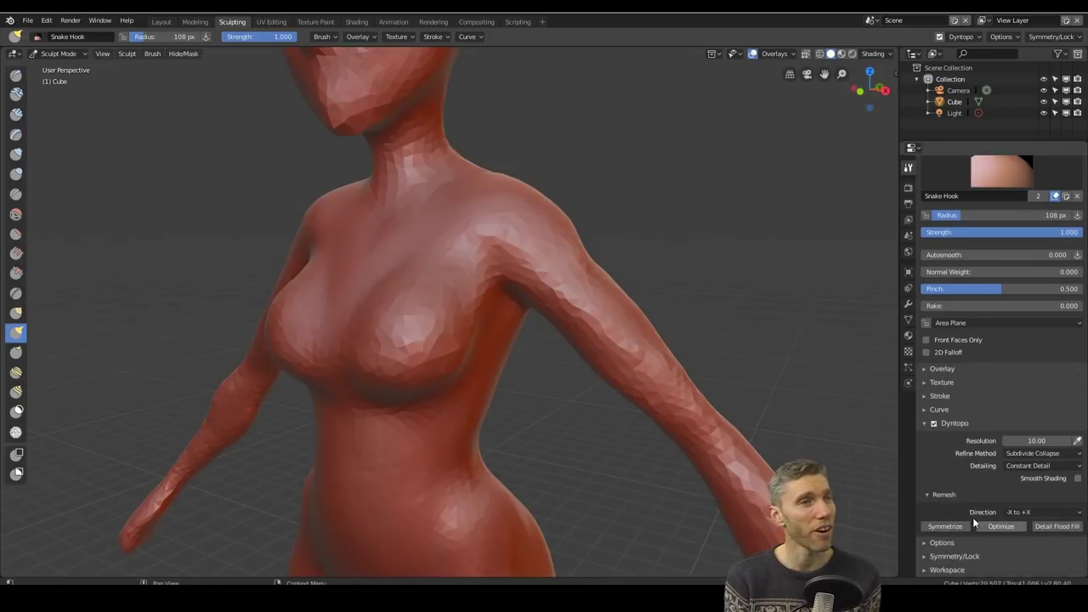
Save the sculpt as a separate file
key(ctrl+shift+s)
click(337, 81)
key(Return)
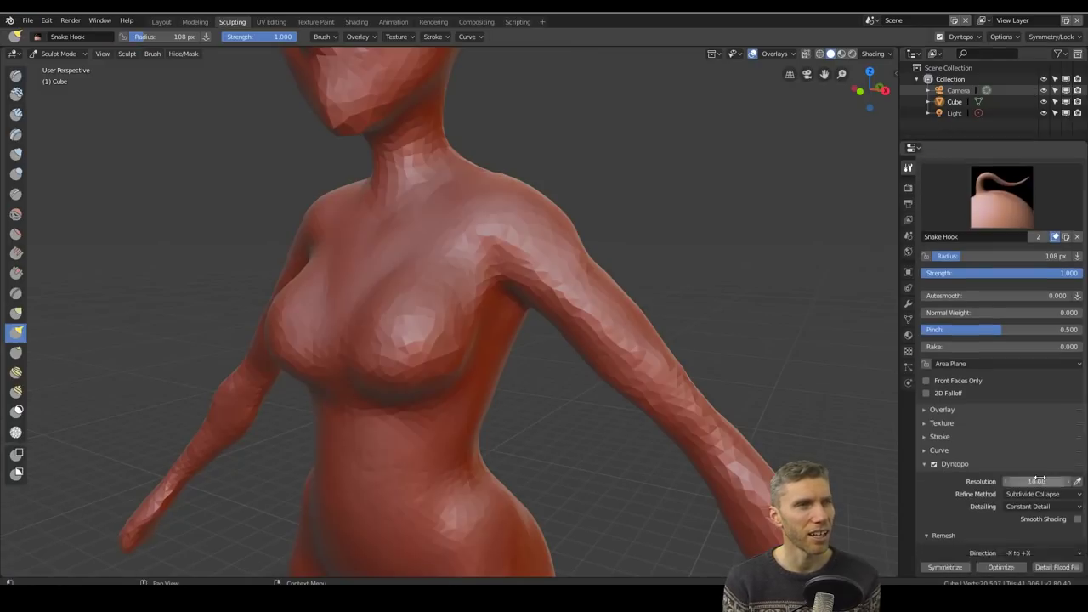
Correct the arm's side profile with Snake Hook and thicken the forearm and hand with the Inflate brush
scroll(552, 170, up, 3)
scroll(560, 143, down, 3)
mouse_move(560, 142)
middle_down()
mouse_move(485, 207)
mouse_move(332, 199)
mouse_move(478, 302)
mouse_move(447, 150)
middle_up()
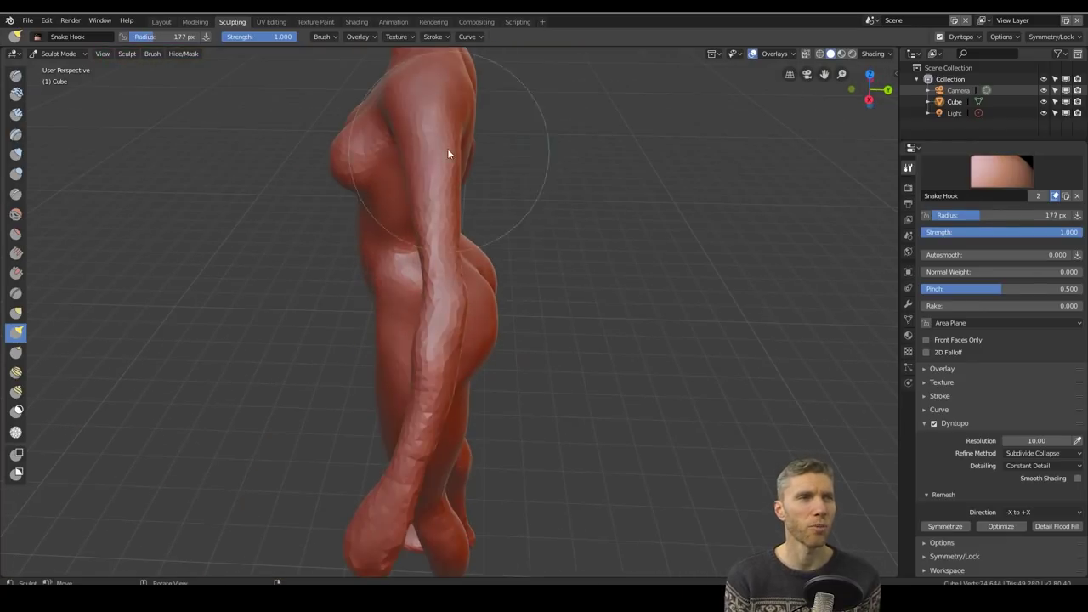
key(i)
scroll(495, 282, up, 3)
mouse_move(495, 281)
middle_down()
mouse_move(419, 238)
mouse_move(417, 340)
mouse_move(398, 231)
mouse_move(396, 274)
mouse_move(640, 313)
mouse_move(529, 393)
mouse_move(497, 348)
mouse_move(509, 340)
mouse_move(586, 368)
mouse_move(552, 368)
mouse_move(542, 304)
mouse_move(468, 399)
middle_up()
scroll(396, 274, up, 3)
Refine the body's proportions with the Snake Hook brush, resizing the brush between strokes
key(k)
mouse_move(456, 437)
middle_down()
mouse_move(542, 408)
mouse_move(685, 263)
mouse_move(43, 340)
mouse_move(620, 364)
mouse_move(296, 220)
mouse_move(614, 335)
mouse_move(631, 305)
mouse_move(449, 241)
mouse_move(575, 289)
mouse_move(498, 340)
middle_up()
key(f)
click(563, 250)
mouse_move(563, 250)
middle_down()
mouse_move(347, 321)
mouse_move(543, 364)
mouse_move(585, 209)
middle_up()
key(f)
click(595, 255)
mouse_move(595, 255)
middle_down()
mouse_move(612, 368)
mouse_move(546, 268)
mouse_move(498, 377)
mouse_move(581, 464)
mouse_move(614, 212)
mouse_move(604, 415)
mouse_move(518, 401)
mouse_move(520, 331)
mouse_move(453, 327)
middle_up()
Sculpt the ear on the side of the head with the Crease, Snake Hook and Draw brushes at a detail resolution of 15
scroll(430, 292, up, 5)
mouse_move(430, 291)
middle_down()
mouse_move(417, 359)
mouse_move(347, 309)
mouse_move(389, 345)
mouse_move(337, 320)
mouse_move(340, 357)
mouse_move(495, 309)
mouse_move(476, 328)
mouse_move(463, 262)
mouse_move(491, 303)
mouse_move(44, 238)
middle_up()
click(16, 194)
mouse_move(531, 262)
middle_down()
mouse_move(544, 338)
mouse_move(440, 361)
middle_up()
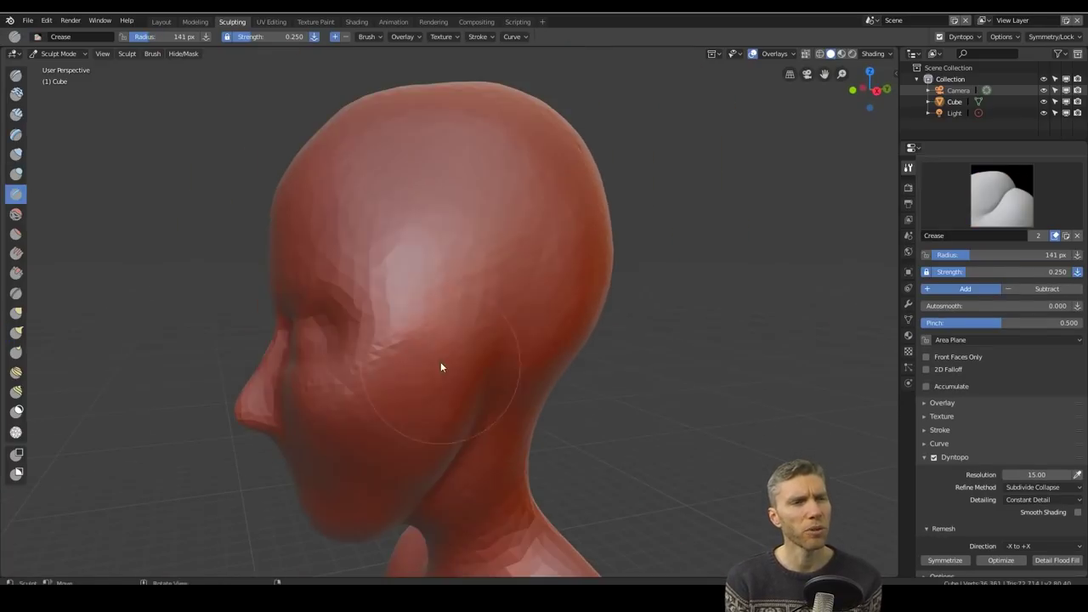
key(x)
mouse_move(498, 328)
middle_down()
mouse_move(478, 366)
mouse_move(519, 303)
mouse_move(529, 260)
mouse_move(539, 308)
mouse_move(406, 452)
mouse_move(437, 342)
mouse_move(505, 347)
mouse_move(495, 257)
mouse_move(546, 236)
mouse_move(463, 268)
middle_up()
key(k)
key(shift+c)
key(x)
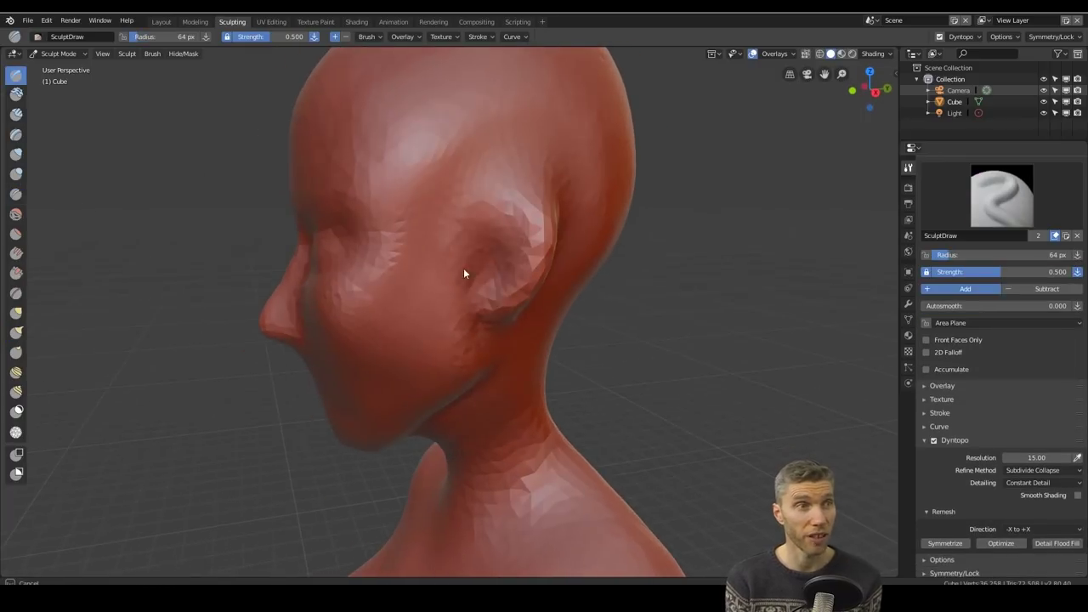
drag(463, 268, 491, 169)
Adjust the profile of the head and neck with the Snake Hook brush at a radius of 148 px and a detail resolution of 10
scroll(554, 386, down, 8)
mouse_move(594, 190)
middle_down()
mouse_move(554, 387)
mouse_move(379, 383)
mouse_move(466, 422)
middle_up()
scroll(554, 387, up, 5)
key(k)
key(f)
click(400, 408)
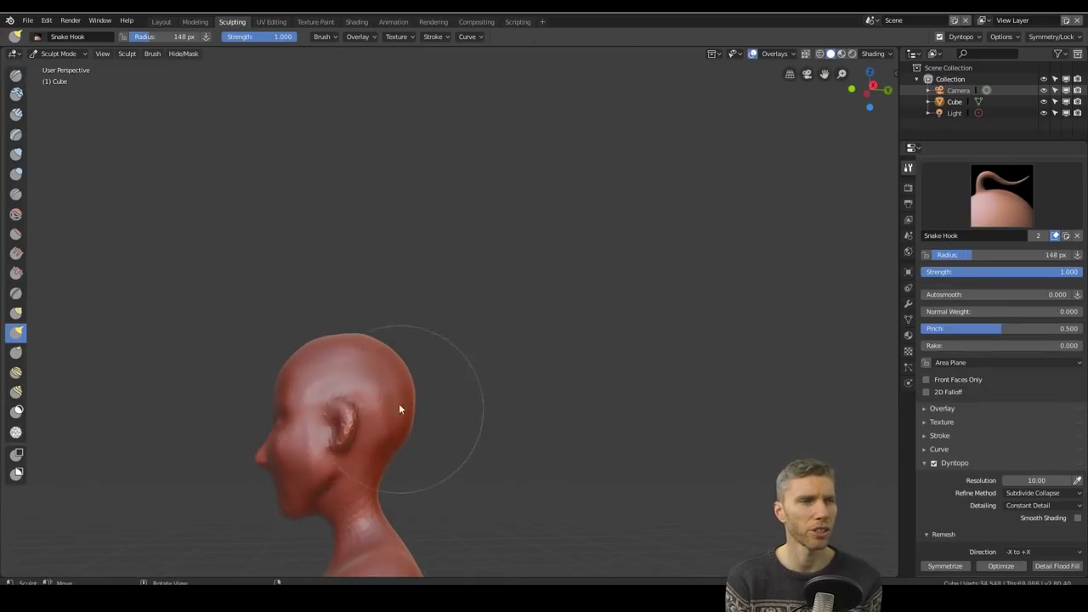
middle_drag(400, 407, 377, 400)
scroll(376, 340, up, 3)
scroll(481, 414, down, 4)
scroll(481, 414, up, 3)
Enlarge the Snake Hook brush to 346 px and correct the head's overall shape and proportions
key(f)
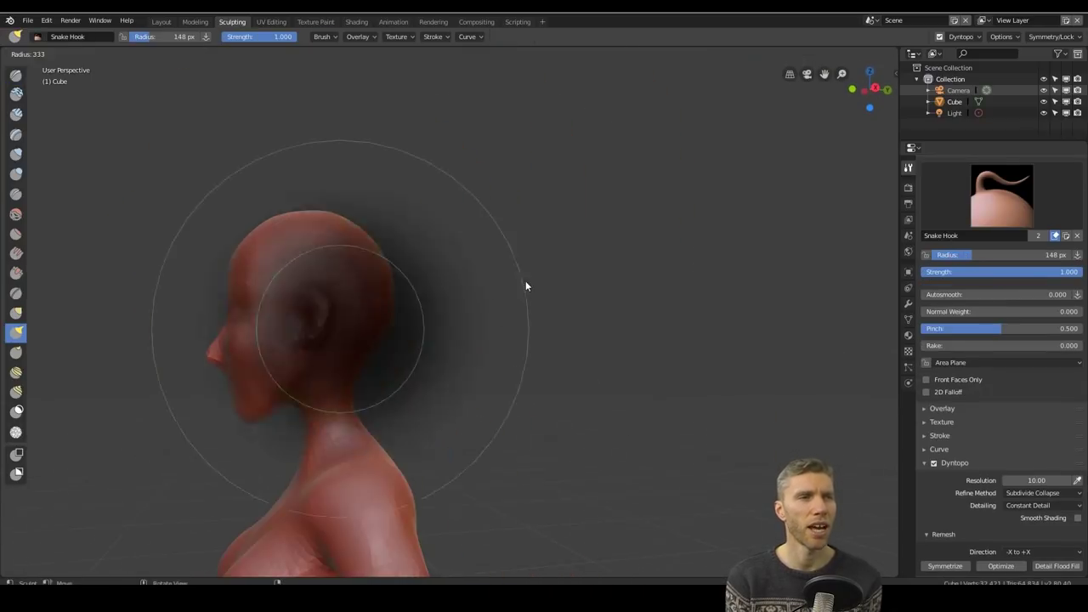
click(527, 282)
scroll(491, 371, up, 3)
mouse_move(405, 199)
middle_down()
mouse_move(491, 371)
mouse_move(549, 318)
mouse_move(315, 408)
mouse_move(539, 252)
mouse_move(618, 368)
mouse_move(499, 298)
middle_up()
scroll(618, 367, down, 8)
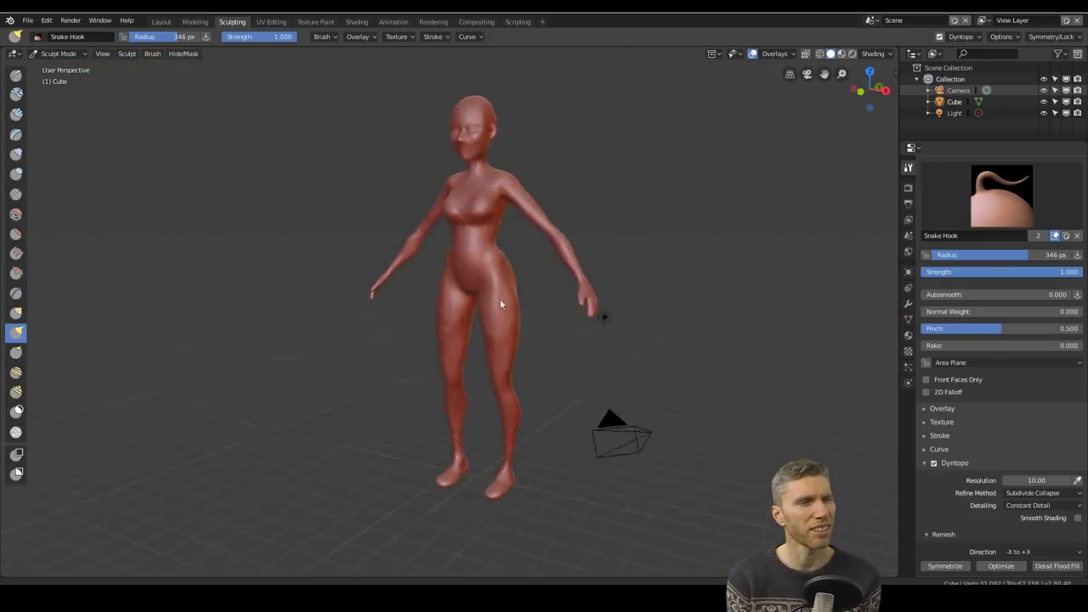
Fill out the lower legs with the Inflate brush at a radius of 123 px
scroll(518, 316, up, 5)
scroll(536, 334, down, 5)
middle_drag(536, 334, 541, 391)
scroll(509, 408, up, 4)
key(i)
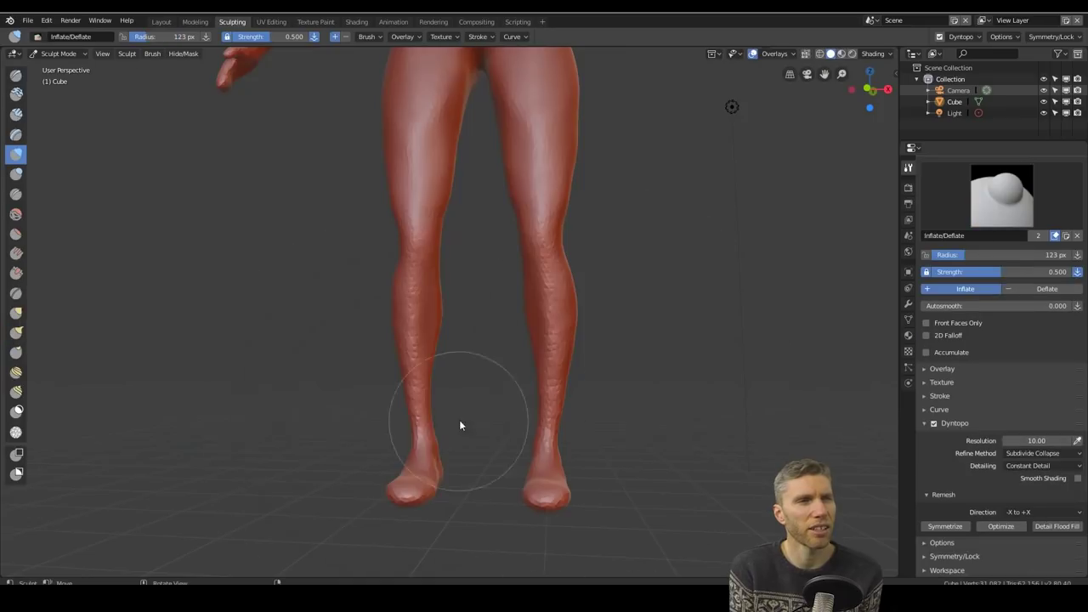
mouse_move(459, 425)
middle_down()
mouse_move(300, 388)
mouse_move(311, 474)
mouse_move(383, 344)
mouse_move(336, 475)
mouse_move(29, 256)
middle_up()
Shape the feet and ankles with the Scrape, Inflate, Draw and Crease brushes
scroll(311, 473, up, 2)
click(15, 273)
mouse_move(301, 425)
middle_down()
mouse_move(594, 442)
mouse_move(529, 315)
mouse_move(535, 383)
middle_up()
click(15, 173)
key(x)
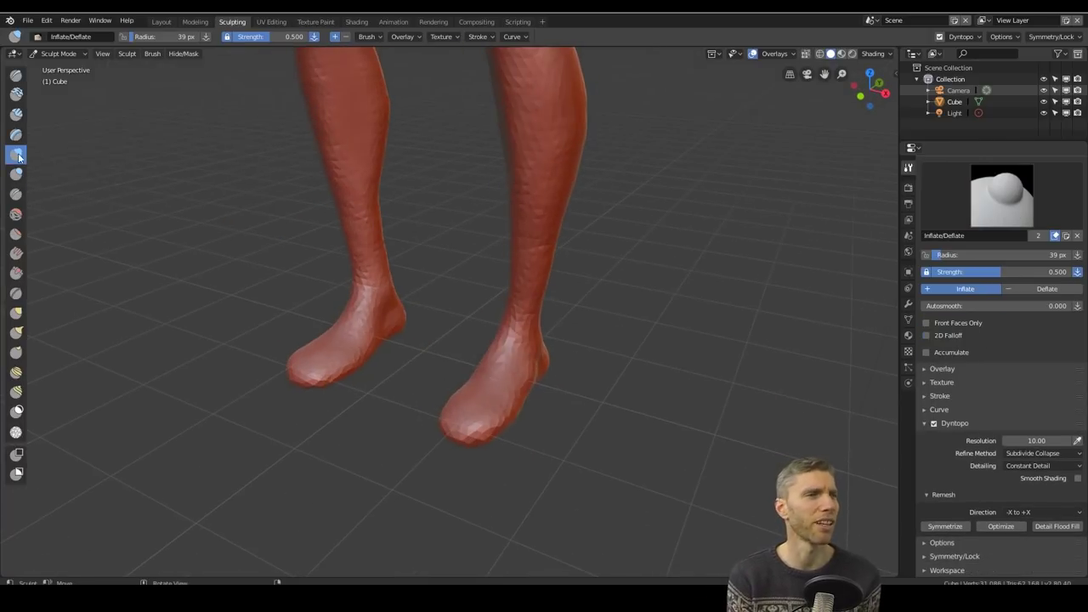
mouse_move(425, 382)
middle_down()
mouse_move(478, 386)
mouse_move(459, 391)
mouse_move(461, 432)
mouse_move(498, 369)
mouse_move(476, 402)
mouse_move(534, 366)
mouse_move(282, 326)
mouse_move(314, 282)
mouse_move(393, 367)
mouse_move(344, 368)
mouse_move(505, 376)
mouse_move(445, 398)
middle_up()
key(shift+c)
scroll(342, 368, down, 5)
Pull the ear and the side of the head into shape with the Snake Hook brush at a radius of 121 px
scroll(459, 280, up, 8)
key(k)
scroll(451, 217, up, 3)
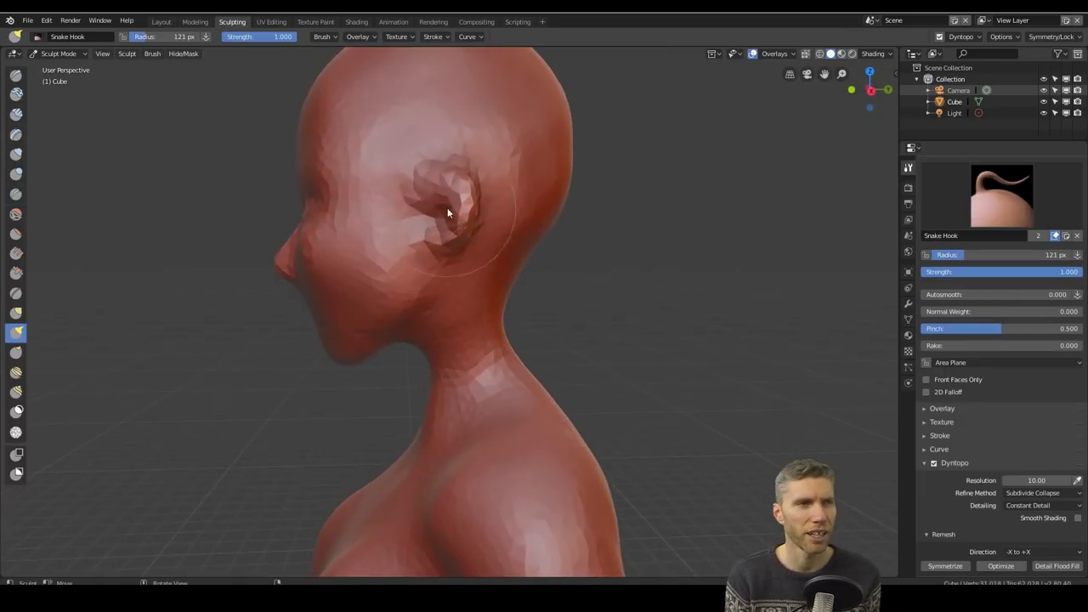
mouse_move(447, 207)
middle_down()
mouse_move(501, 297)
mouse_move(482, 340)
middle_up()
scroll(482, 340, up, 6)
Define the eye and nose area from the front with the Crease brush at a radius of 67 px
middle_drag(568, 329, 504, 405)
scroll(505, 406, down, 4)
scroll(505, 405, up, 3)
click(15, 194)
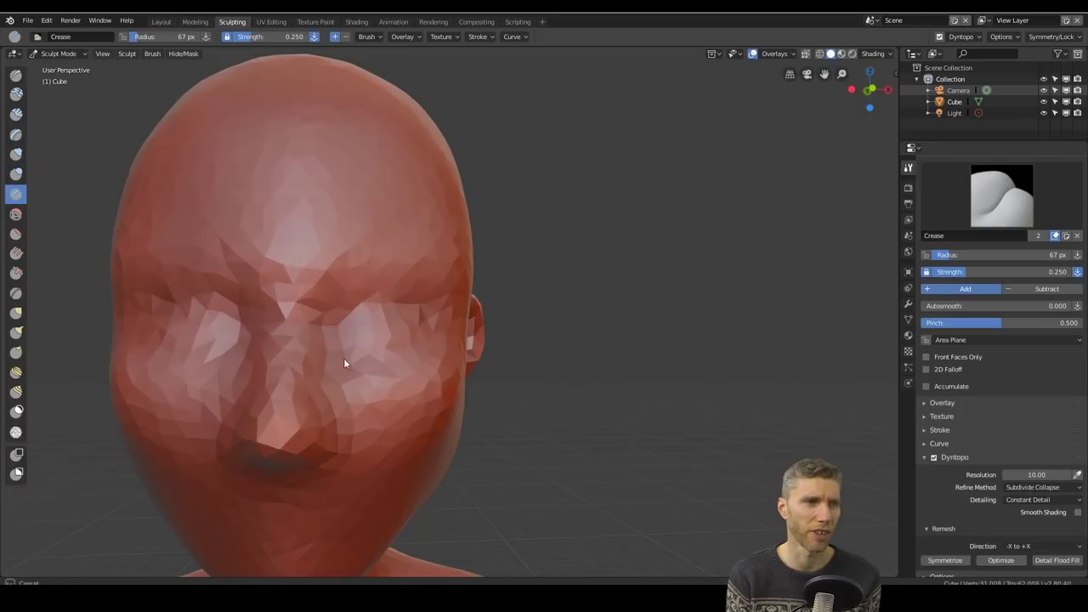
Reshape the arm and hand as seen from above with the Snake Hook brush at a radius of 145 px
scroll(398, 363, down, 6)
mouse_move(344, 358)
middle_down()
mouse_move(398, 363)
mouse_move(527, 198)
middle_up()
scroll(618, 238, up, 6)
mouse_move(618, 238)
middle_down()
mouse_move(655, 315)
mouse_move(595, 243)
middle_up()
key(k)
scroll(627, 338, down, 5)
scroll(669, 343, up, 5)
middle_drag(669, 342, 441, 382)
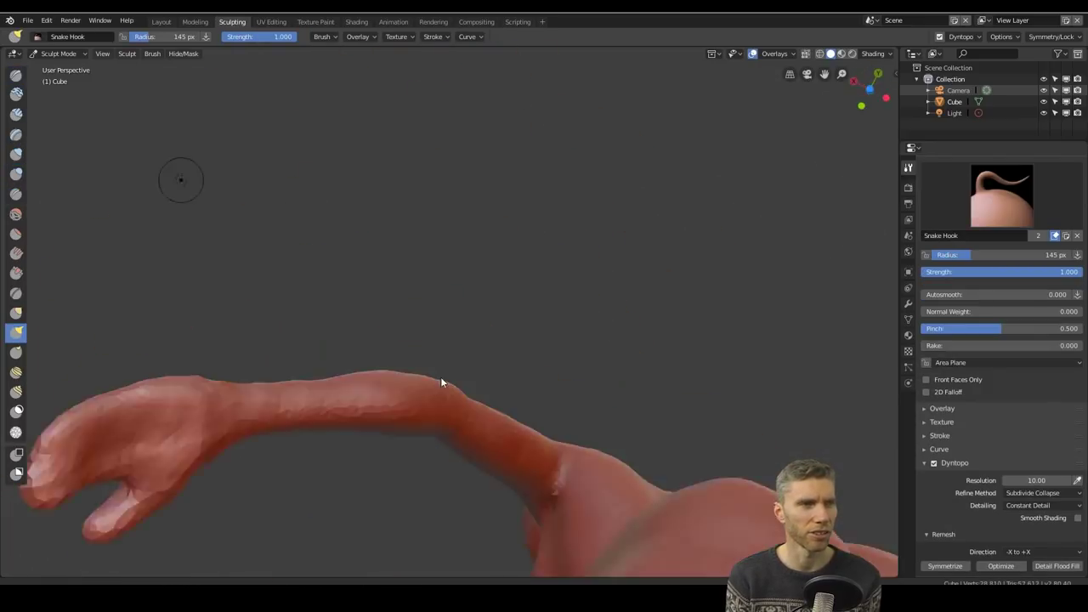
scroll(442, 394, down, 4)
scroll(476, 391, up, 4)
scroll(544, 340, down, 2)
Refine the limbs and torso from a three-quarter view with the 145 px Snake Hook brush
mouse_move(568, 290)
middle_down()
mouse_move(376, 194)
mouse_move(352, 269)
mouse_move(427, 230)
mouse_move(521, 372)
mouse_move(546, 320)
mouse_move(479, 366)
mouse_move(607, 263)
mouse_move(452, 408)
middle_up()
scroll(452, 408, down, 5)
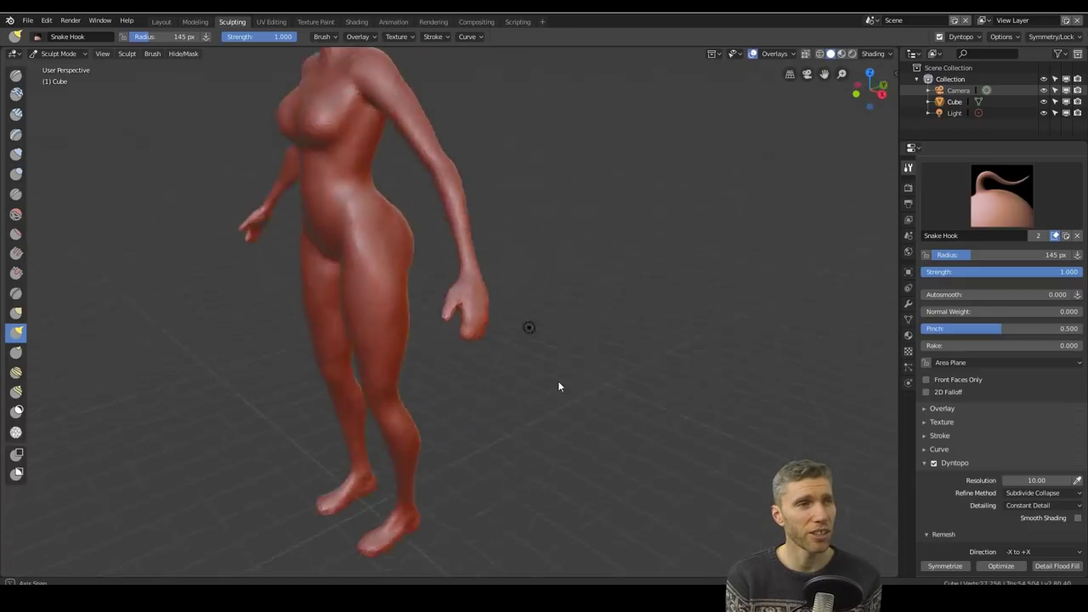
scroll(558, 383, up, 5)
mouse_move(481, 294)
middle_down()
mouse_move(447, 383)
mouse_move(525, 283)
mouse_move(560, 396)
mouse_move(432, 267)
mouse_move(491, 438)
mouse_move(526, 246)
middle_up()
Set the symmetrize direction to +X to -X
scroll(431, 266, down, 4)
scroll(525, 247, up, 5)
click(1041, 552)
click(1034, 525)
scroll(522, 438, down, 5)
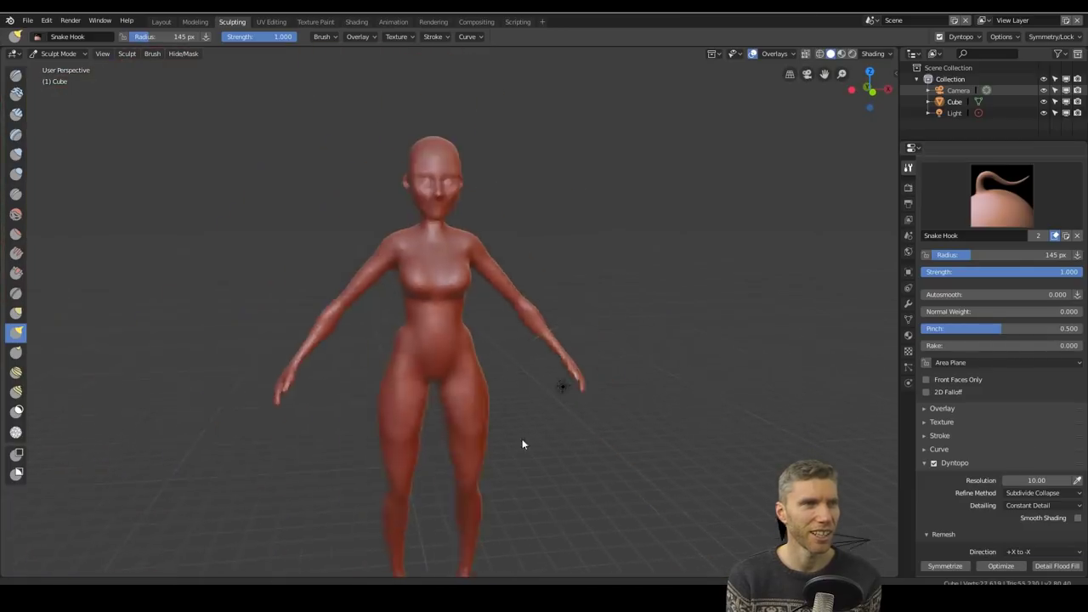
Adjust the back, shoulders and waist with the Snake Hook brush at a radius of 145 px
scroll(589, 275, up, 4)
middle_drag(589, 276, 420, 333)
scroll(517, 445, down, 5)
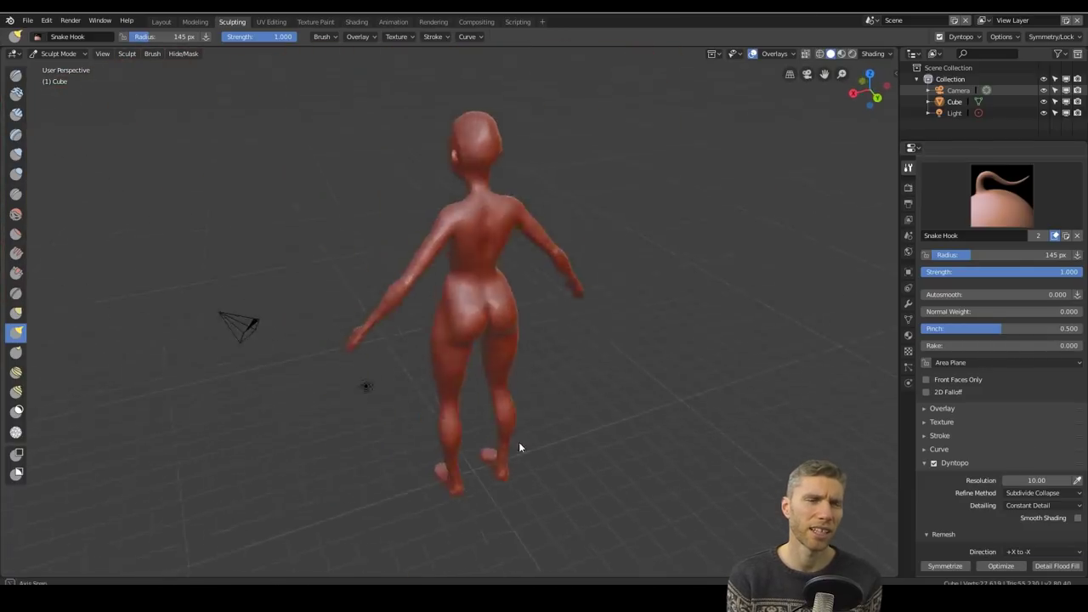
scroll(442, 195, up, 5)
middle_drag(442, 195, 577, 400)
scroll(578, 400, down, 5)
scroll(621, 314, up, 1)
scroll(498, 275, up, 5)
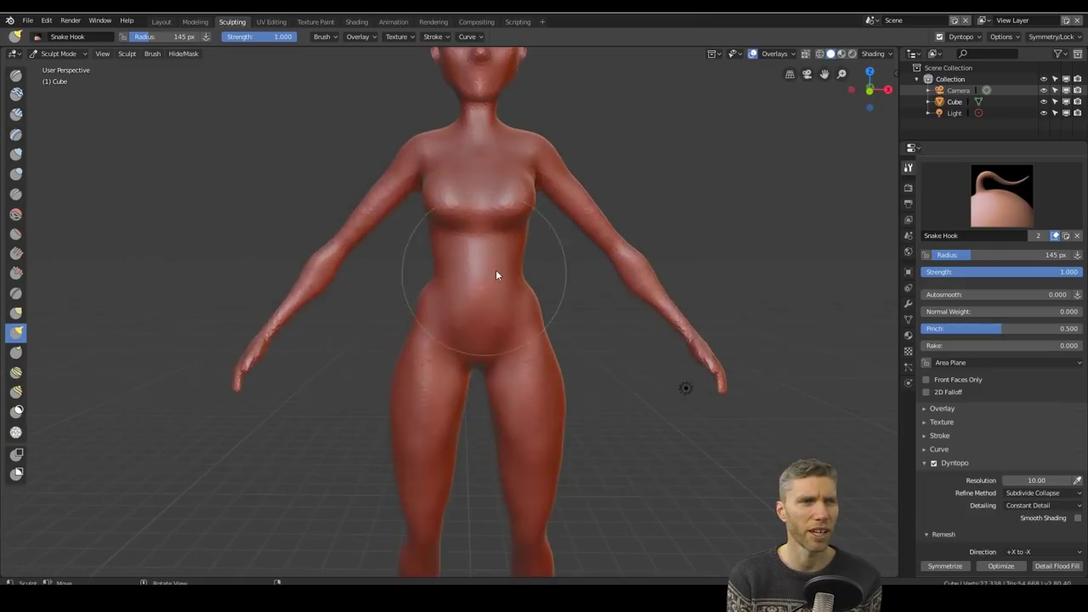
Reshape the hips and upper thighs from the front with the Snake Hook brush at a radius of 172 px
scroll(553, 439, down, 5)
scroll(476, 418, up, 5)
scroll(498, 495, down, 4)
scroll(498, 495, up, 5)
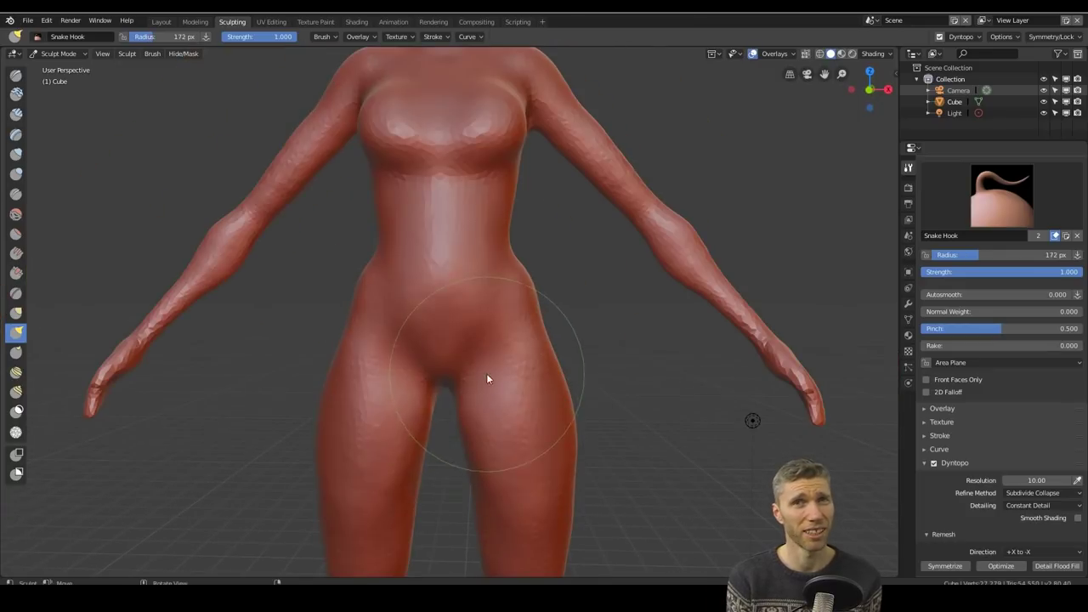
scroll(504, 337, down, 5)
key(ctrl+Page_Up)
key(ctrl+Page_Up)
key(ctrl+Page_Down)
key(ctrl+Page_Down)
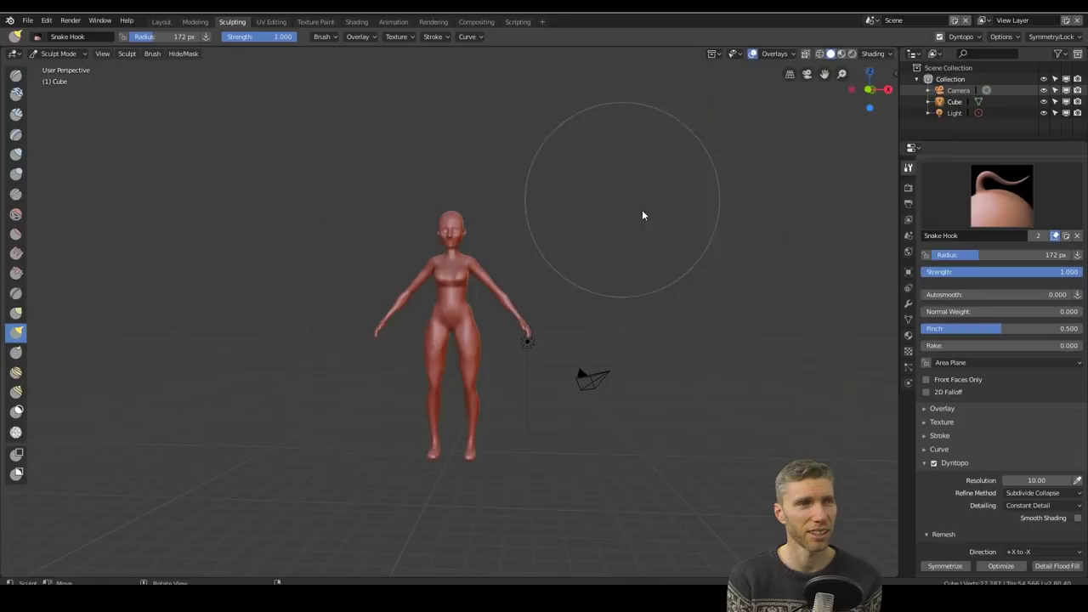
Raise the dyntopo resolution to 15 and display the figure with a plain white matcap
scroll(527, 340, up, 5)
scroll(599, 456, down, 4)
middle_drag(599, 457, 539, 393)
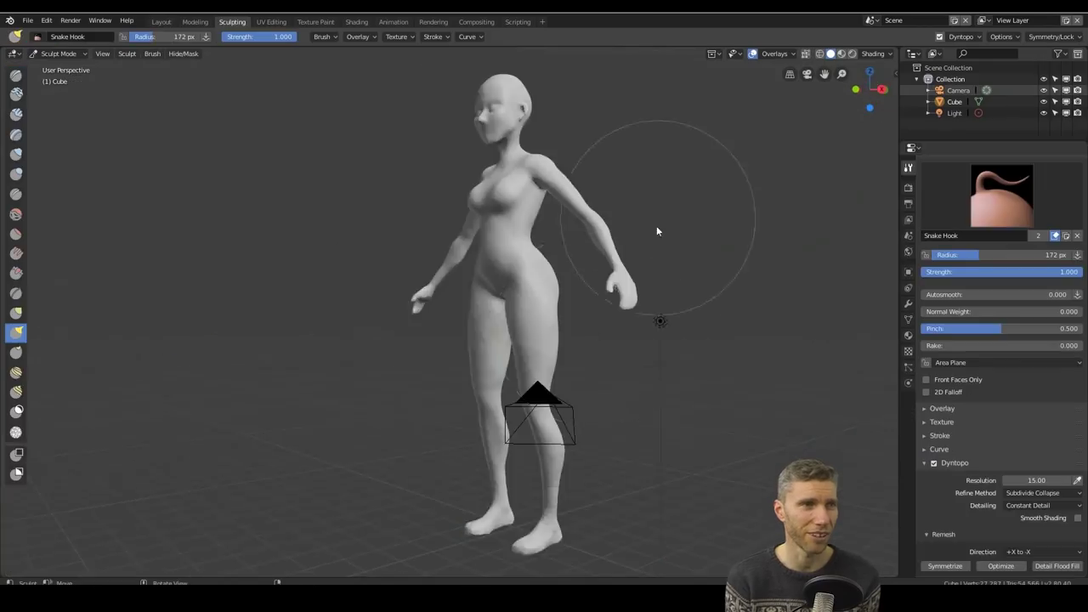
mouse_move(656, 225)
middle_down()
mouse_move(671, 289)
mouse_move(624, 381)
middle_up()
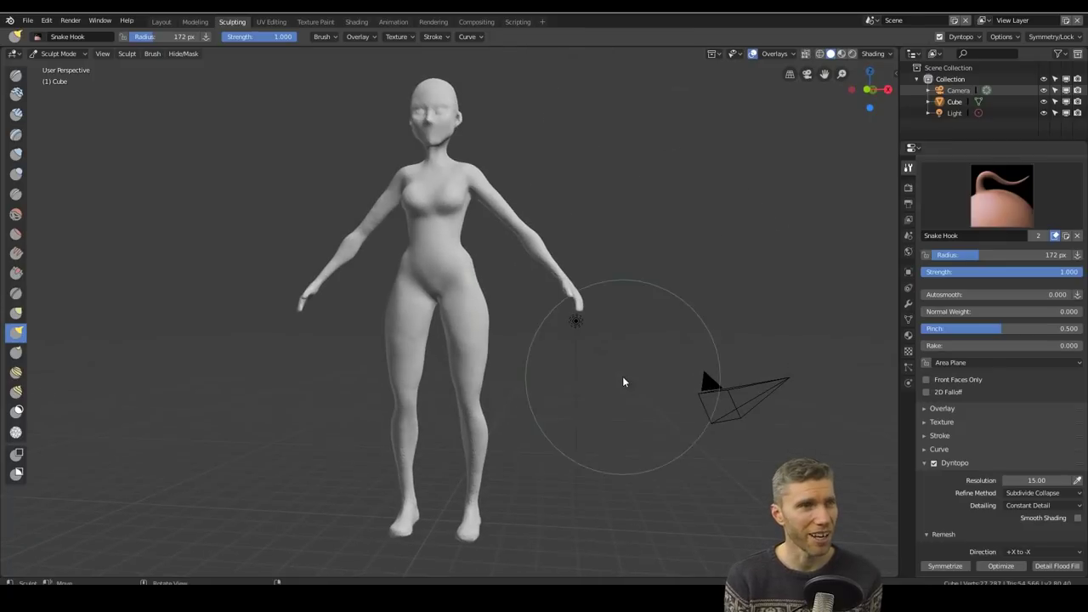
Refine the mesh density over the body with the Simplify brush at a radius of 172 px and a resolution of 15
click(15, 432)
mouse_move(362, 323)
middle_down()
mouse_move(440, 337)
mouse_move(624, 316)
middle_up()
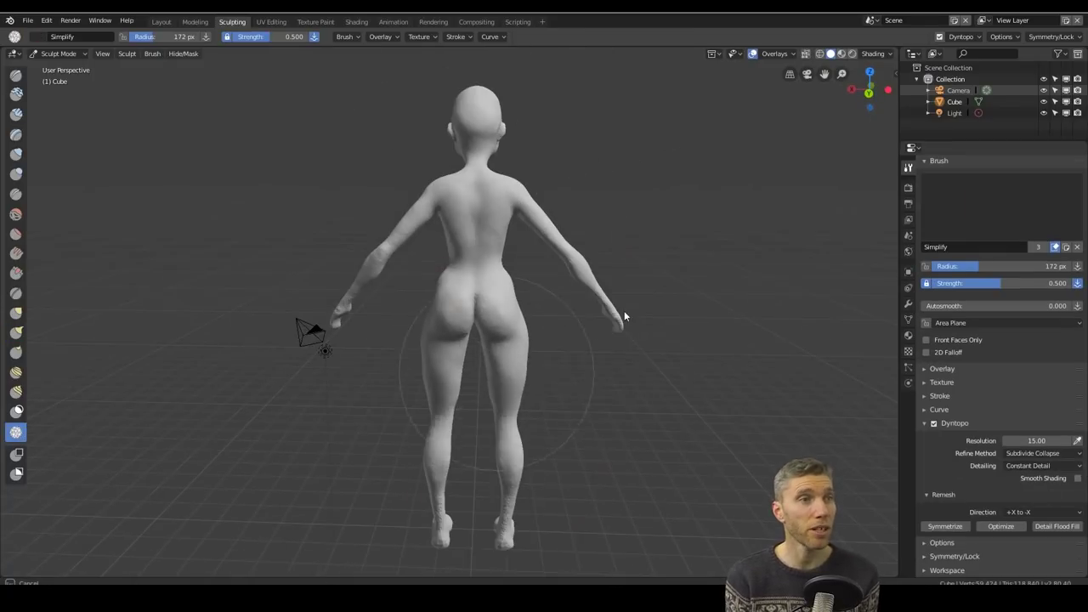
middle_drag(469, 515, 340, 357)
scroll(282, 344, up, 5)
shift+middle_drag(282, 338, 305, 221)
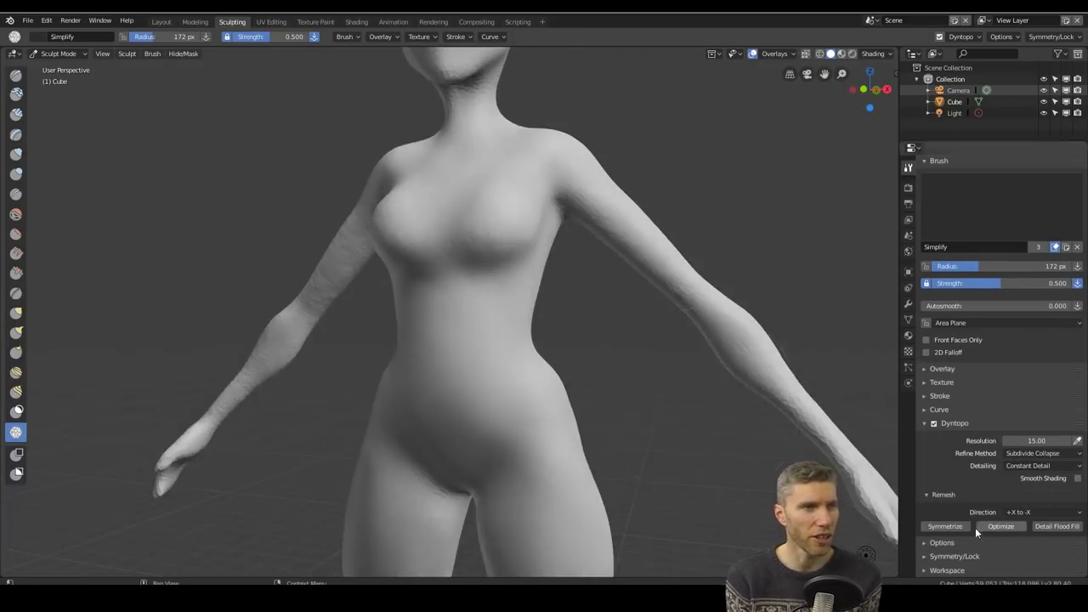
scroll(584, 369, down, 3)
middle_drag(585, 369, 497, 372)
scroll(497, 373, up, 4)
Change the viewport matcap to the glossy blue-grey one with warm highlights
click(872, 54)
click(837, 110)
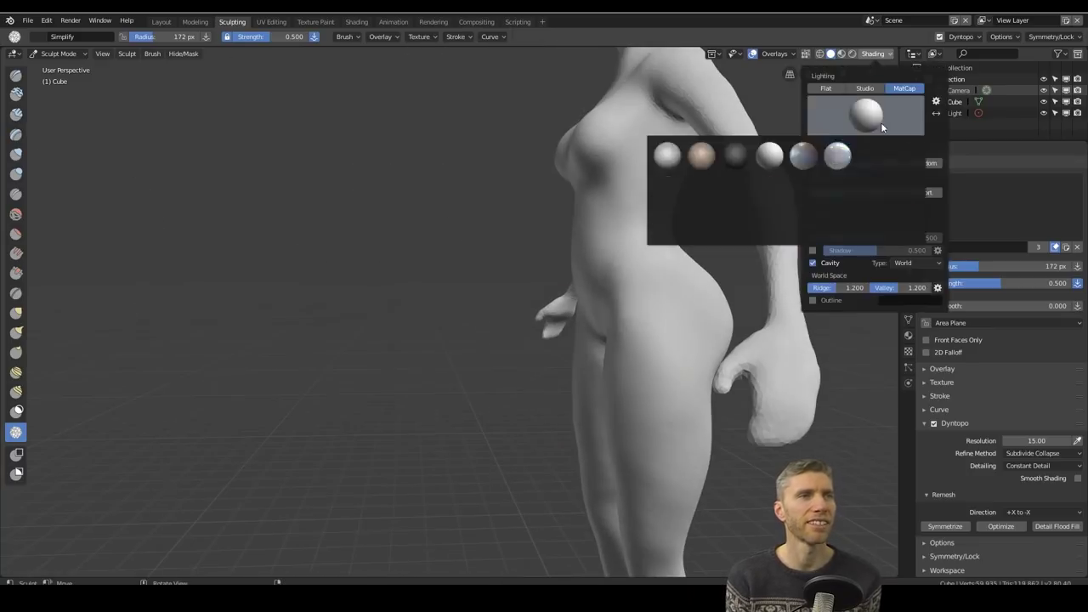
click(764, 153)
scroll(619, 350, down, 5)
middle_drag(619, 349, 595, 348)
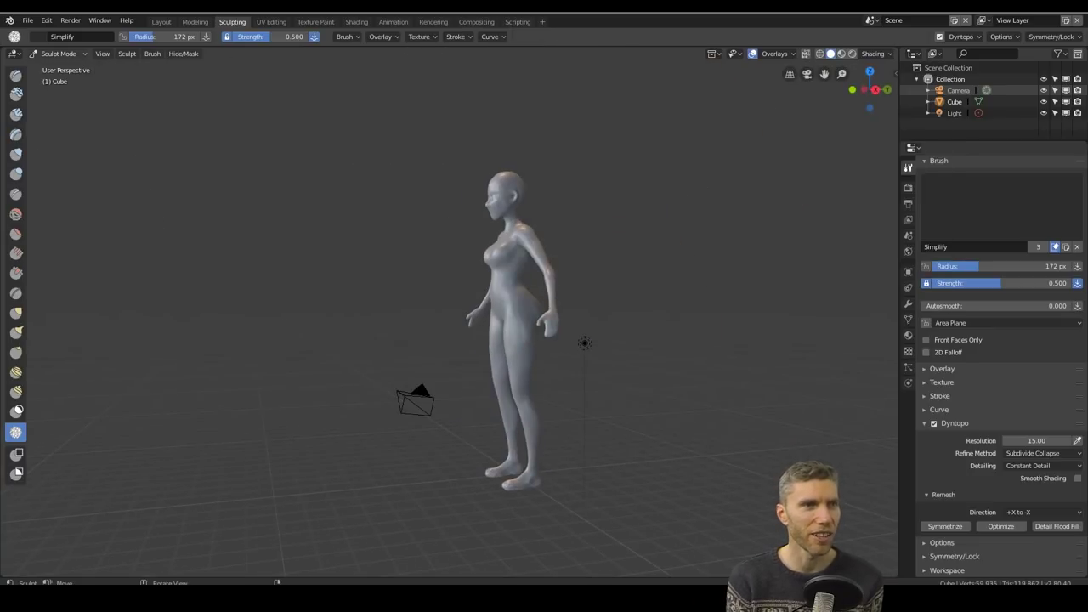
Build up the hips and thighs with the Inflate brush at a radius of 106 px
scroll(566, 286, up, 6)
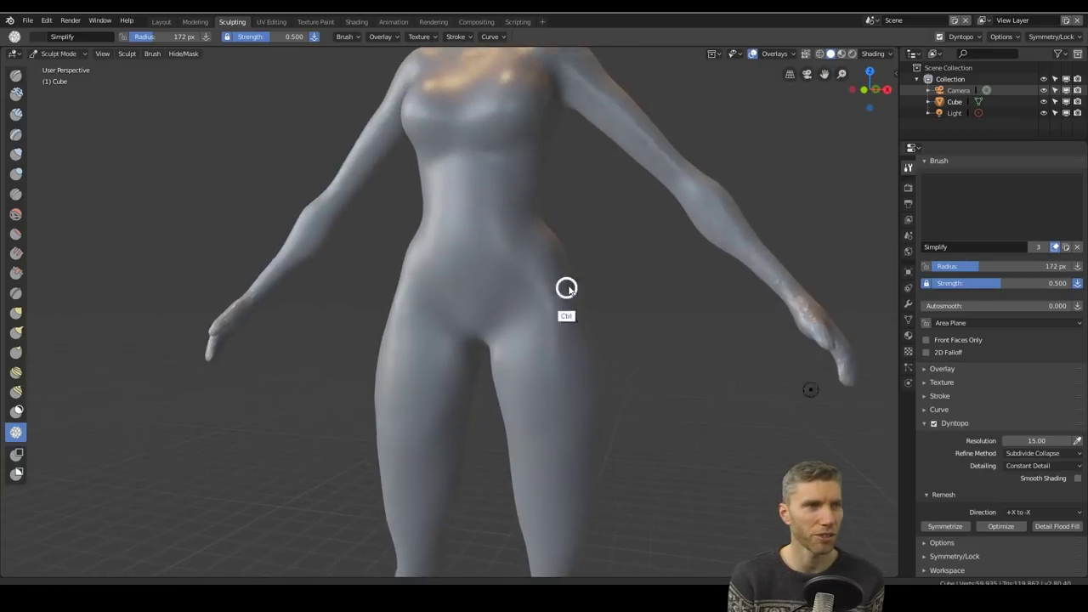
key(i)
scroll(539, 284, up, 2)
scroll(566, 419, down, 6)
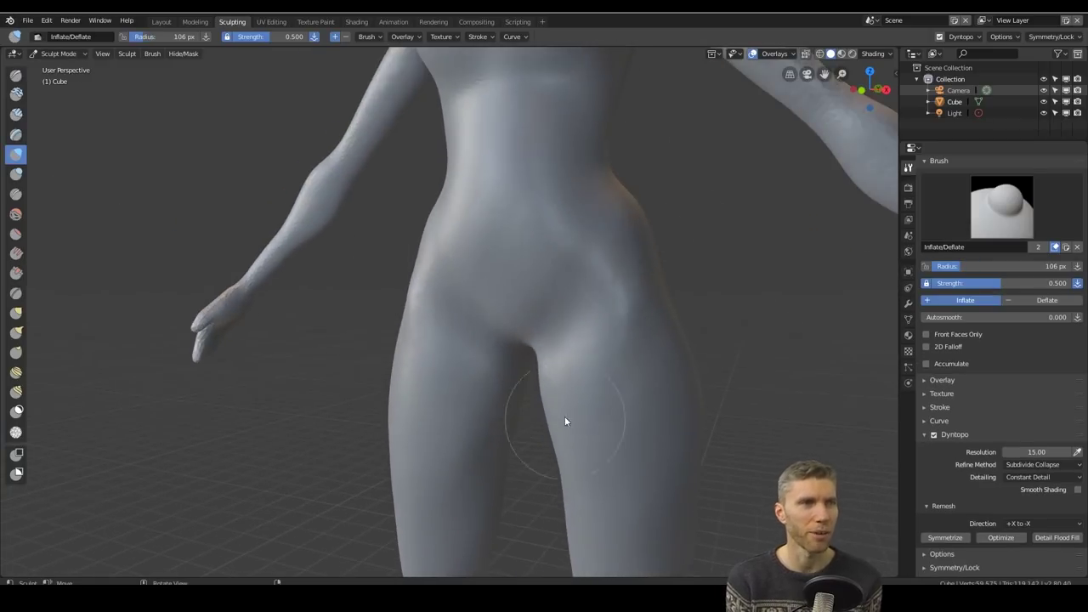
scroll(451, 286, up, 6)
Shrink the Inflate brush to 55 px and shape the groin and inner thighs
key(f)
click(522, 354)
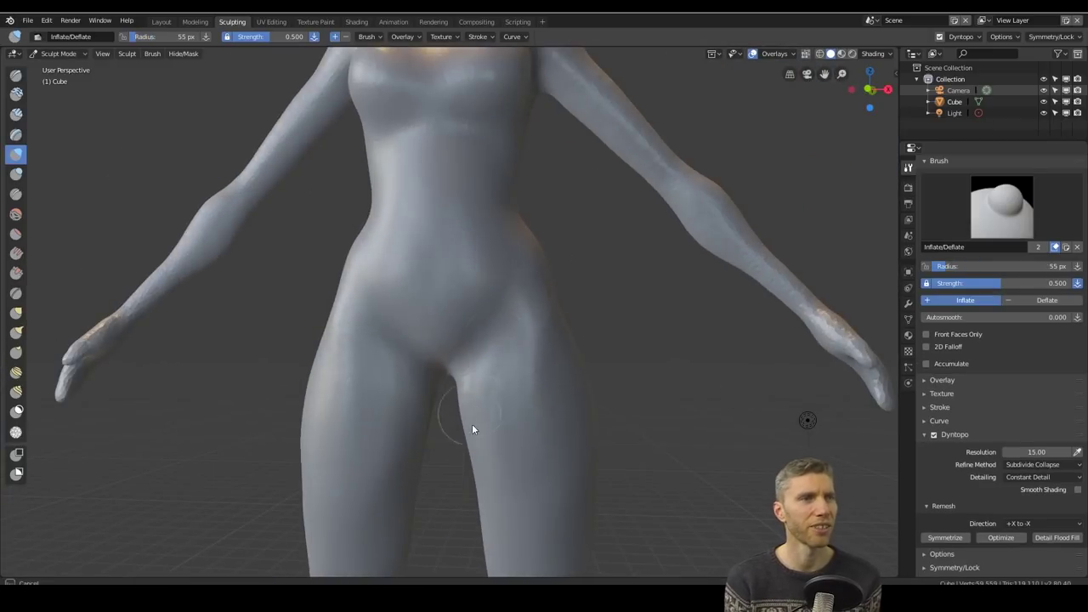
middle_drag(471, 423, 641, 260)
scroll(401, 387, up, 2)
Form the ribcage edge and abdominal muscles with the Inflate brush, resizing it to 106 px
key(f)
click(417, 388)
scroll(440, 313, down, 5)
scroll(566, 310, up, 3)
scroll(565, 308, up, 3)
key(f)
click(578, 311)
scroll(568, 417, down, 2)
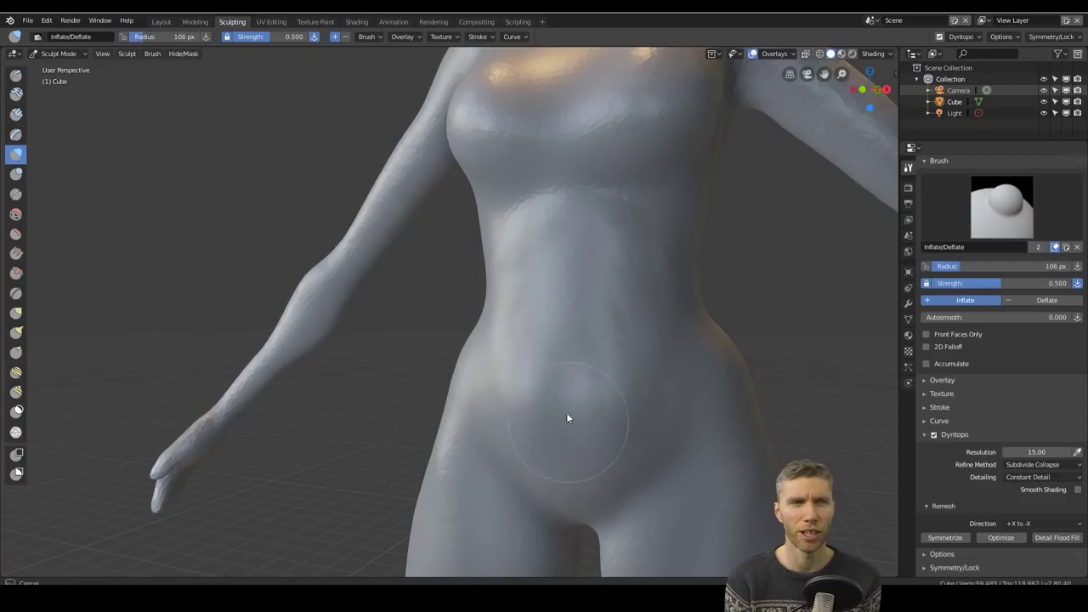
Model the abdomen and waist with the Draw brush at a radius of 106 px
middle_drag(567, 416, 539, 317)
scroll(629, 348, up, 2)
scroll(629, 348, down, 2)
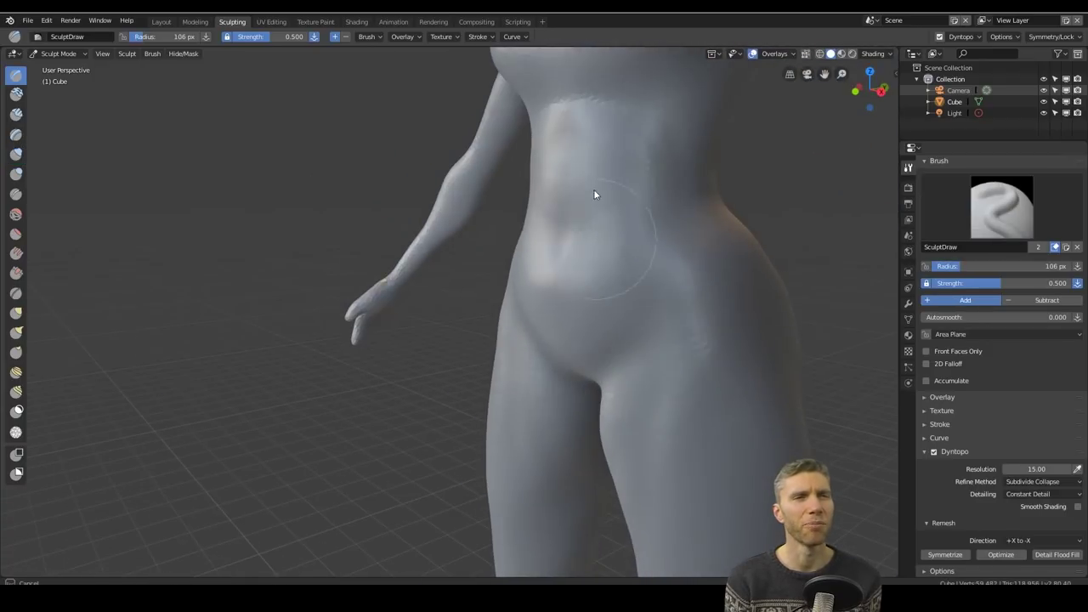
scroll(593, 194, down, 3)
middle_drag(673, 428, 476, 321)
scroll(475, 318, up, 3)
Define the lines of the abdomen and groin with the Crease brush at a radius of 34 px
key(shift+c)
scroll(362, 245, up, 2)
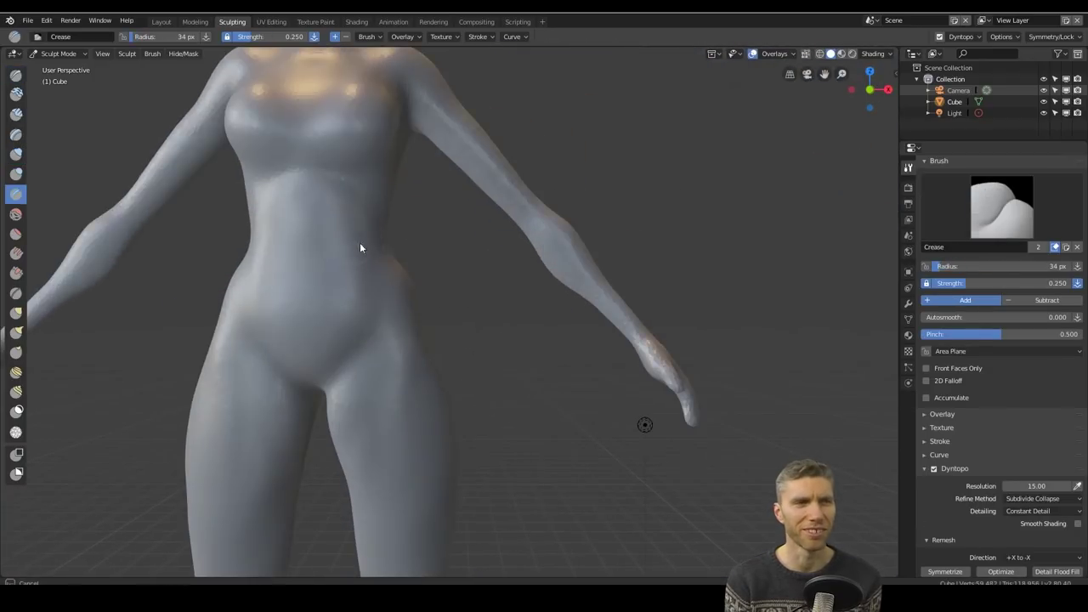
middle_drag(354, 325, 345, 351)
scroll(282, 321, down, 3)
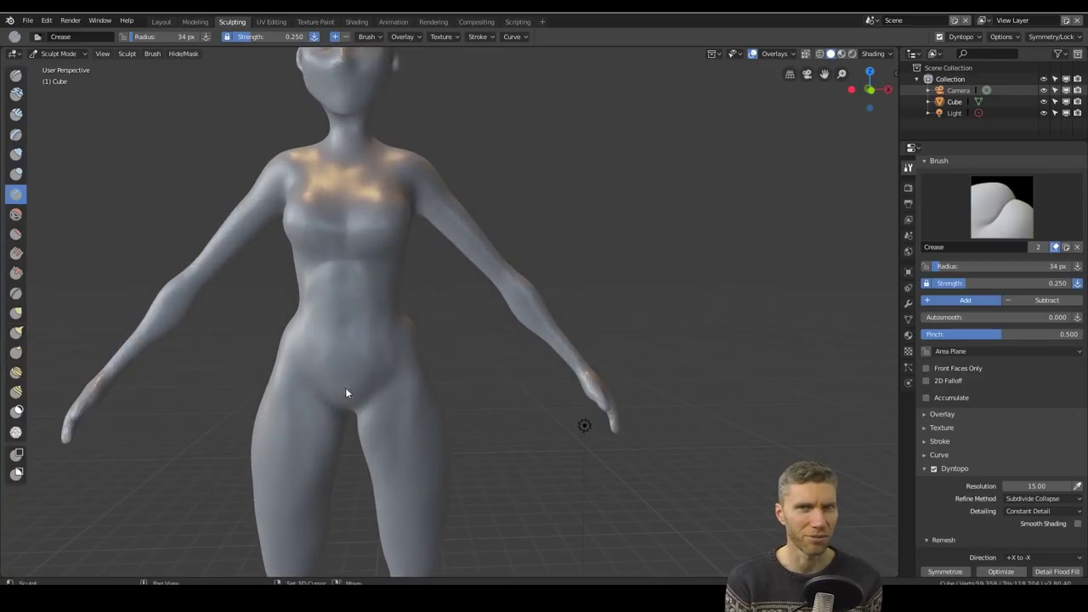
Carve the mouth and lips into the face with the 34 px Crease brush
scroll(397, 249, down, 4)
scroll(451, 269, up, 6)
scroll(428, 278, down, 2)
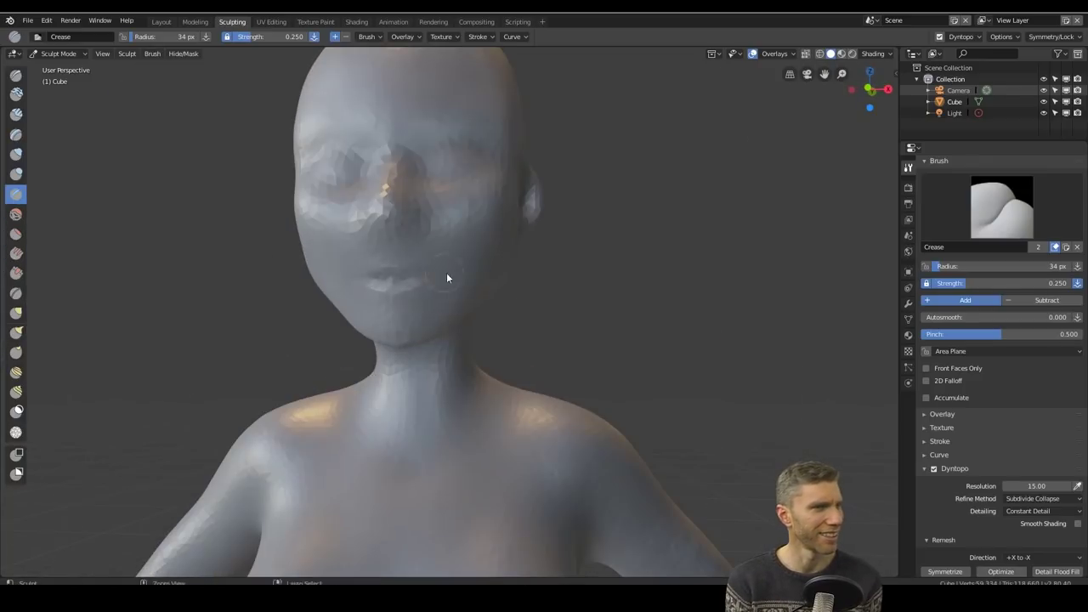
scroll(446, 272, down, 4)
Shape the back and buttocks from behind with the Snake Hook brush and a 33 px Crease brush
middle_drag(660, 358, 456, 284)
scroll(456, 284, up, 4)
scroll(435, 338, down, 1)
key(k)
mouse_move(435, 338)
middle_down()
mouse_move(432, 329)
mouse_move(459, 357)
middle_up()
key(shift+c)
scroll(490, 397, up, 2)
scroll(444, 369, down, 4)
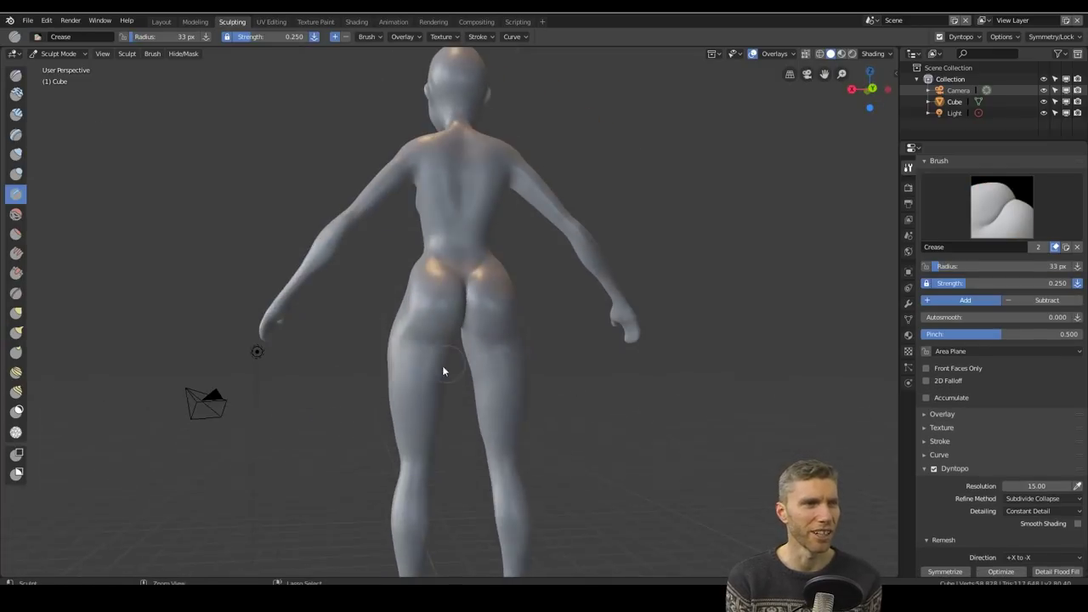
scroll(491, 383, down, 1)
scroll(491, 382, up, 3)
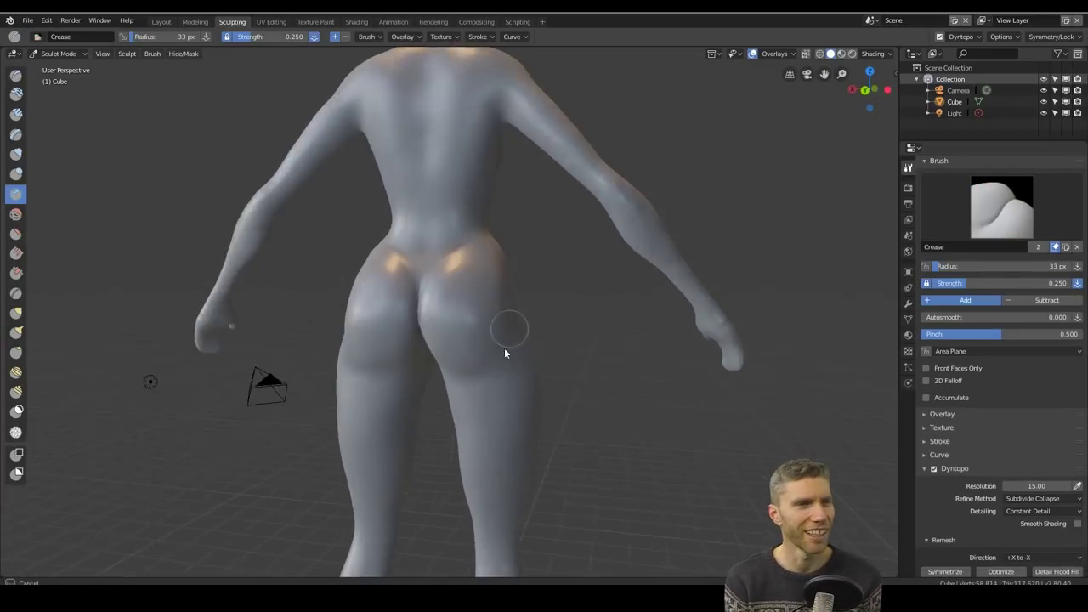
scroll(504, 348, up, 1)
middle_drag(423, 278, 556, 324)
scroll(556, 327, down, 3)
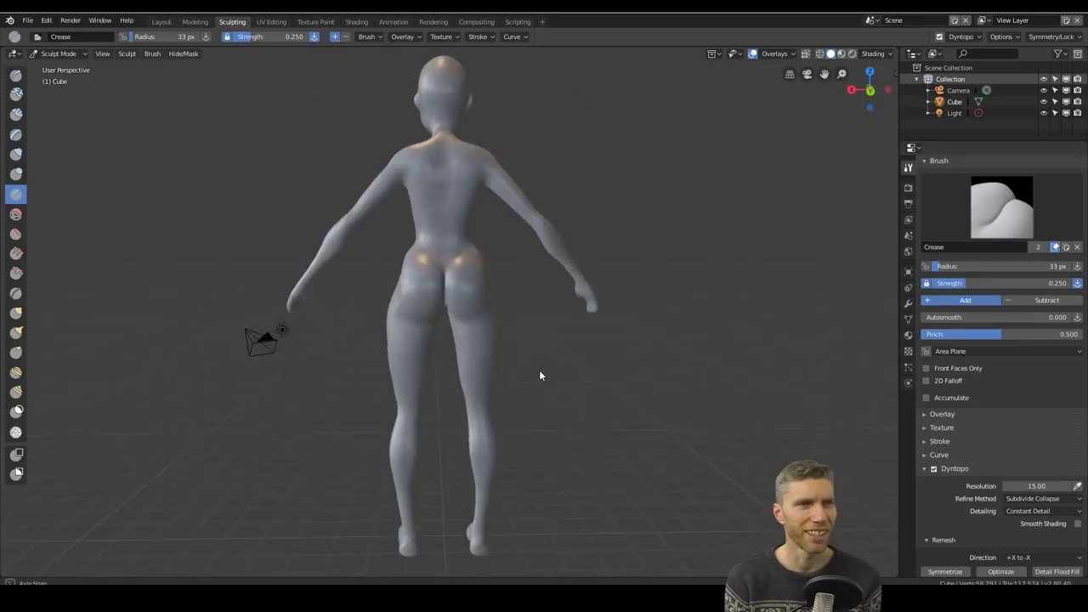
Shape the armpit and the side of the chest with the Draw brush at a radius of 48 px
middle_drag(538, 371, 567, 187)
scroll(552, 161, up, 2)
key(x)
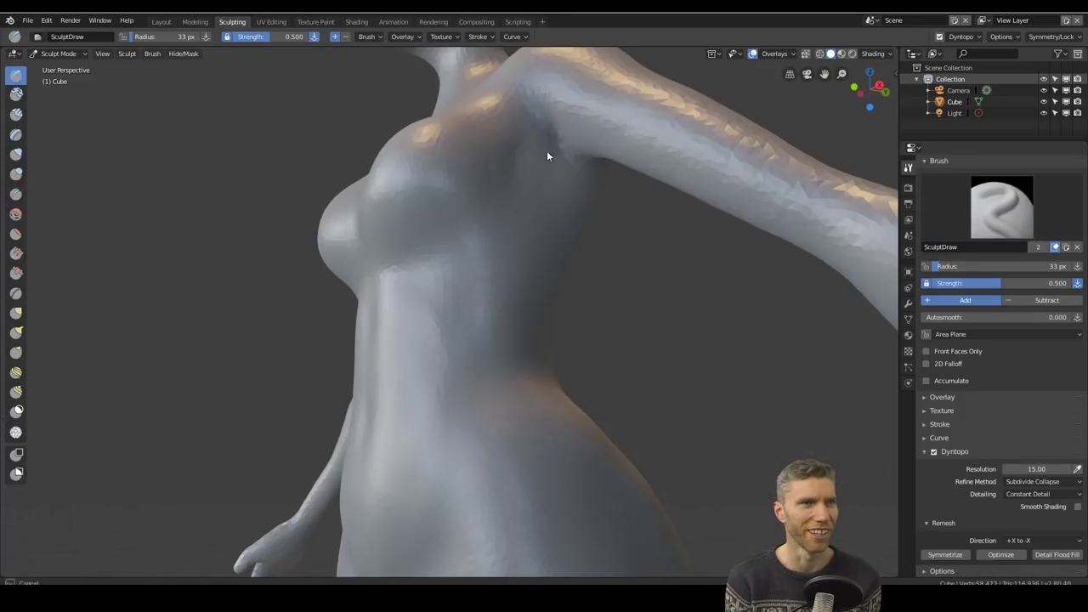
scroll(526, 233, up, 3)
scroll(501, 221, down, 3)
middle_drag(494, 214, 33, 178)
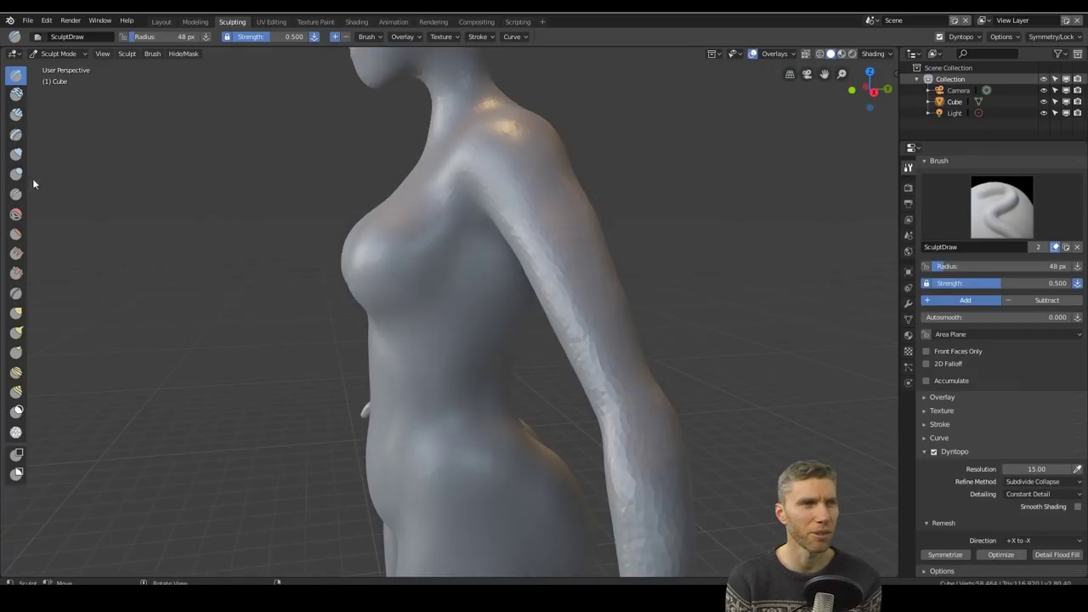
Adjust the shoulders and upper chest with the Snake Hook brush at a radius of 136 px
key(k)
middle_drag(411, 185, 496, 300)
scroll(496, 300, down, 2)
scroll(464, 274, up, 3)
scroll(464, 274, down, 2)
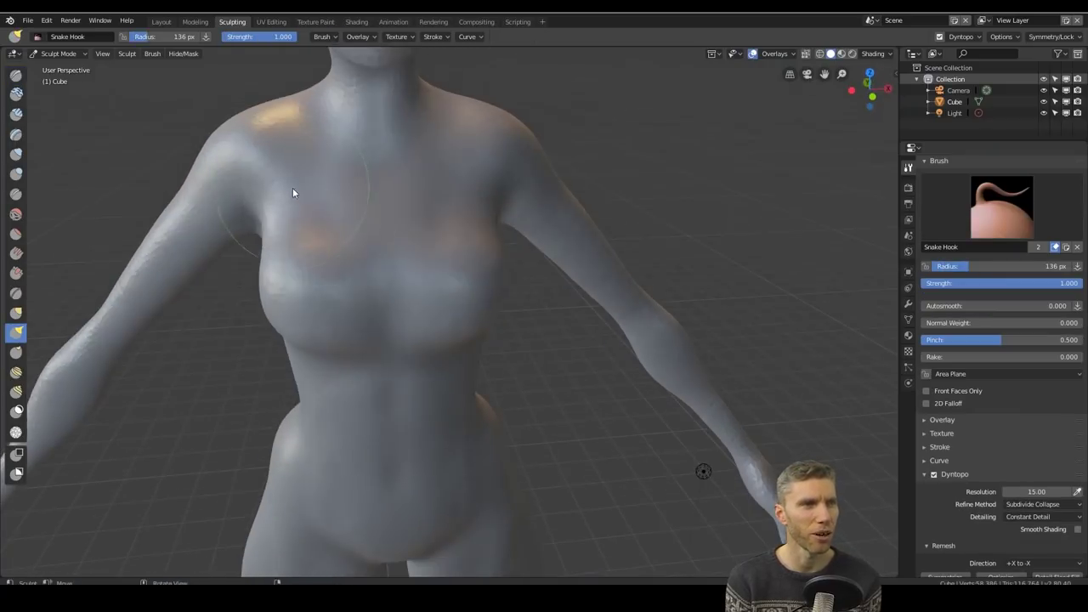
scroll(309, 219, up, 1)
mouse_move(309, 218)
middle_down()
mouse_move(551, 199)
mouse_move(572, 229)
mouse_move(472, 263)
mouse_move(510, 285)
mouse_move(527, 216)
middle_up()
Add volume to the upper body with the Inflate/Deflate brush at a radius of 136 px
key(i)
scroll(571, 370, down, 4)
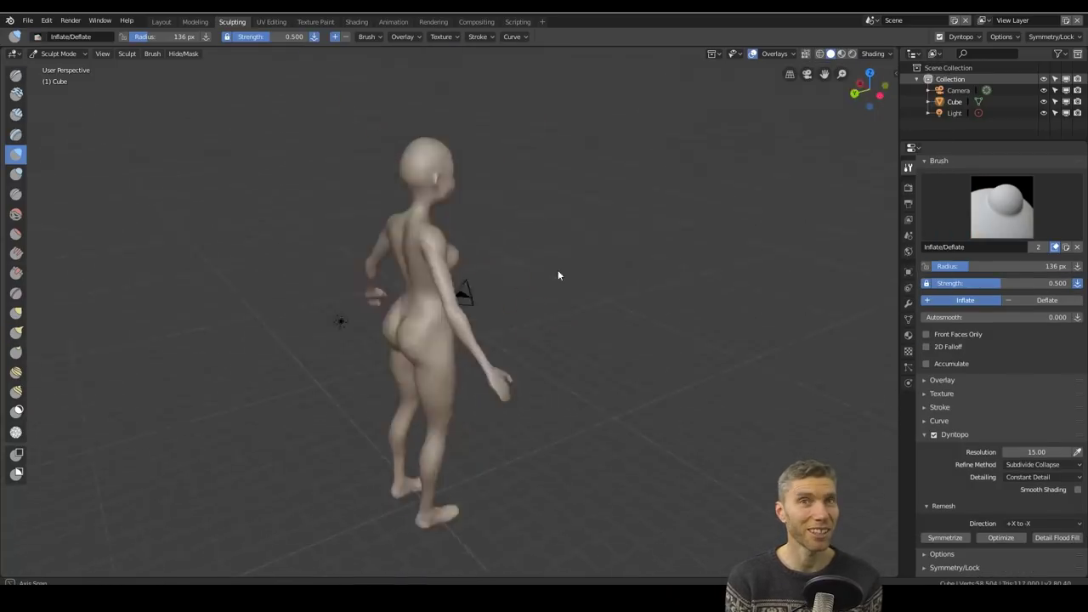
middle_drag(557, 269, 73, 158)
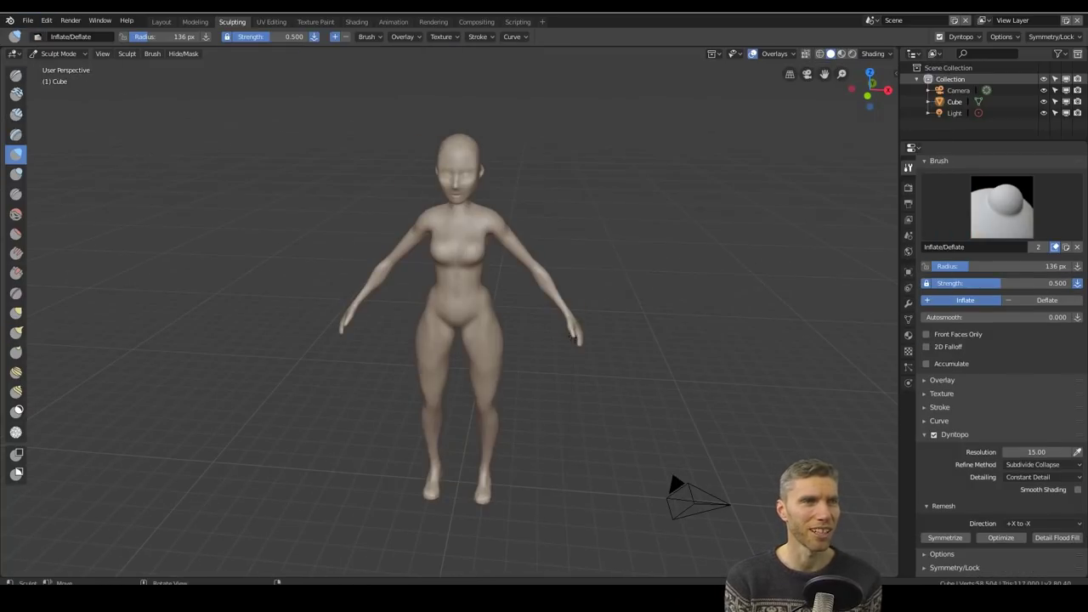
Shape the feet from the front and the side with the Snake Hook brush, using radii of 109 and 206 px
key(KP_1)
scroll(485, 297, up, 4)
click(16, 331)
scroll(501, 376, up, 2)
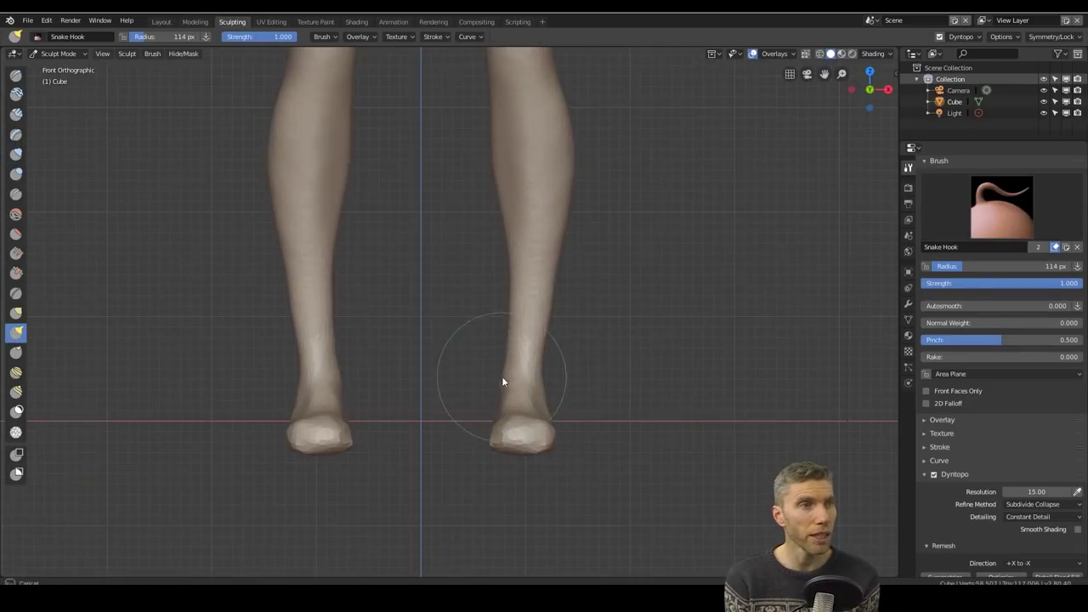
key(f)
click(549, 441)
scroll(522, 434, up, 3)
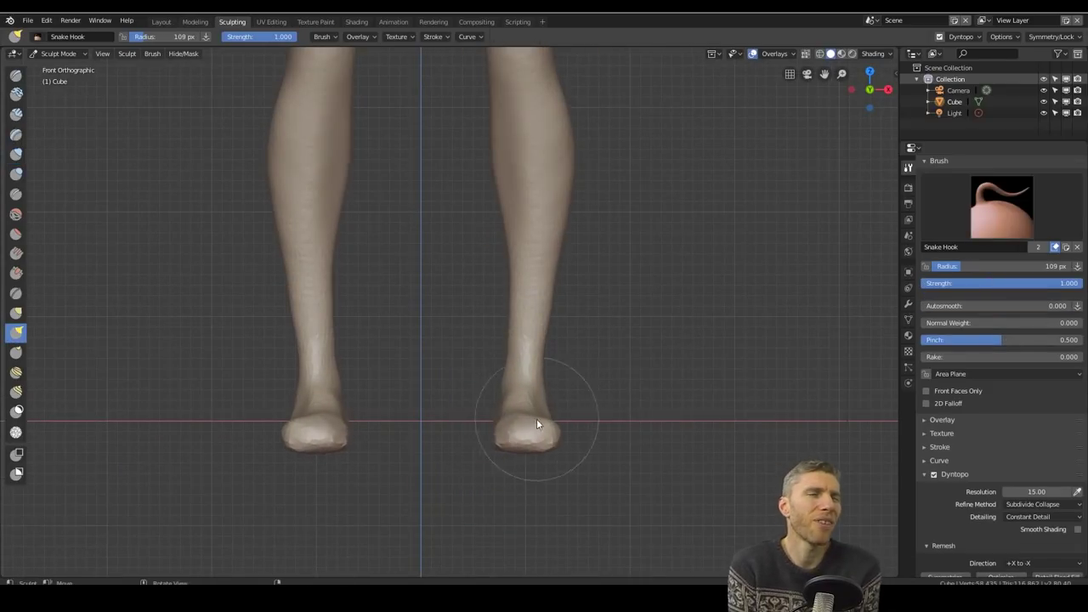
scroll(498, 422, up, 2)
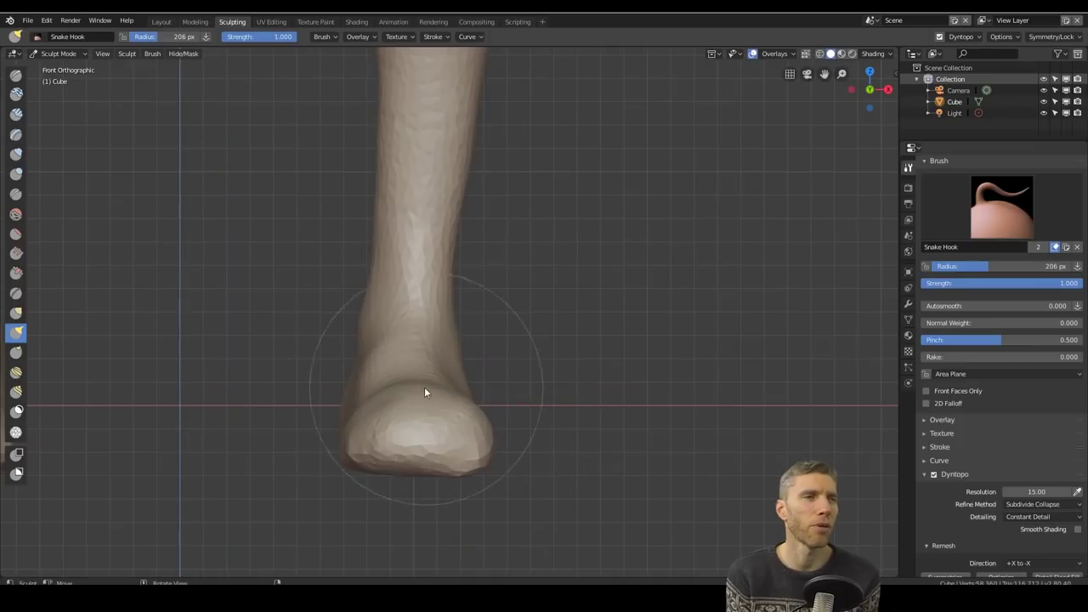
key(KP_3)
scroll(510, 378, up, 1)
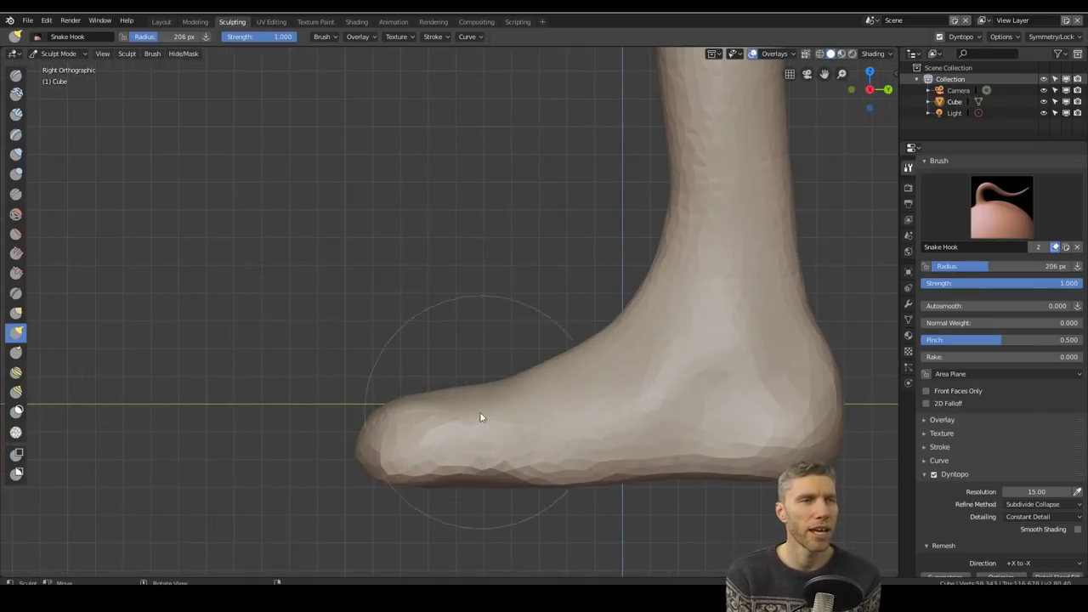
Even out the soles of the feet from below with the Flatten brush
middle_drag(563, 399, 408, 357)
scroll(540, 367, up, 3)
mouse_move(433, 237)
middle_down()
mouse_move(527, 418)
mouse_move(507, 486)
mouse_move(527, 401)
mouse_move(508, 326)
mouse_move(484, 365)
mouse_move(498, 459)
mouse_move(439, 328)
mouse_move(505, 327)
mouse_move(478, 333)
mouse_move(498, 309)
mouse_move(480, 366)
mouse_move(558, 362)
mouse_move(381, 382)
mouse_move(342, 362)
mouse_move(443, 489)
middle_up()
click(15, 232)
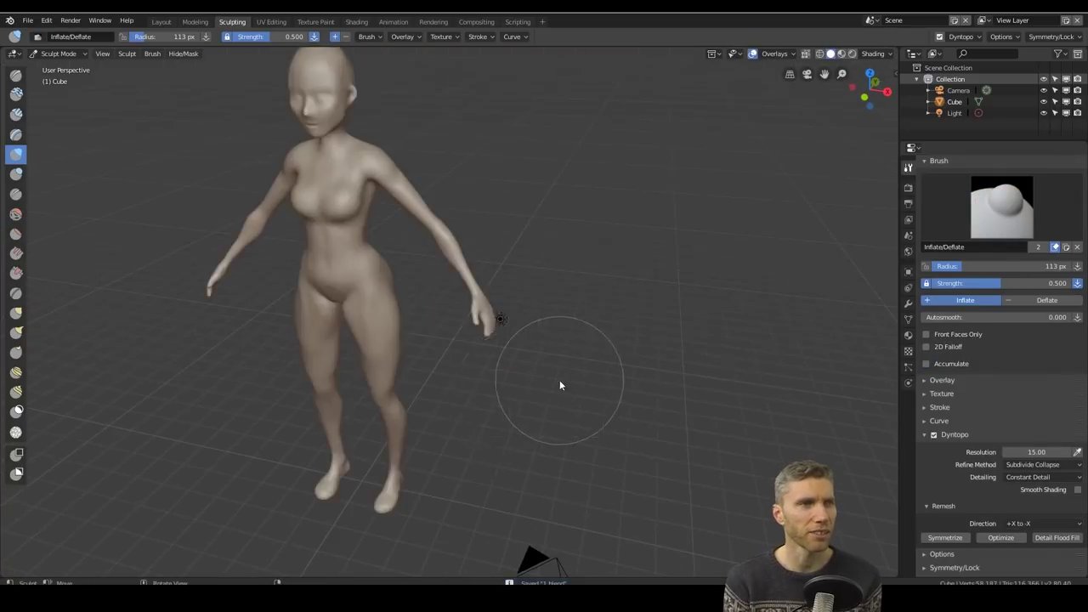
Add a human metarig in Object Mode and scale it up about 6.48 times to match the body's height
click(47, 20)
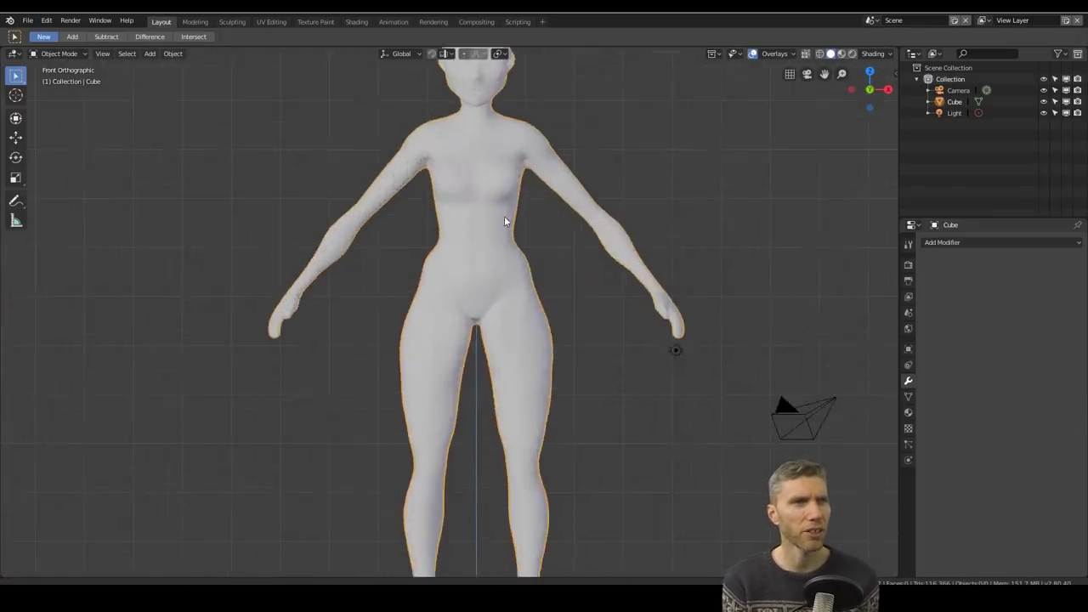
key(shift+a)
click(614, 369)
key(s)
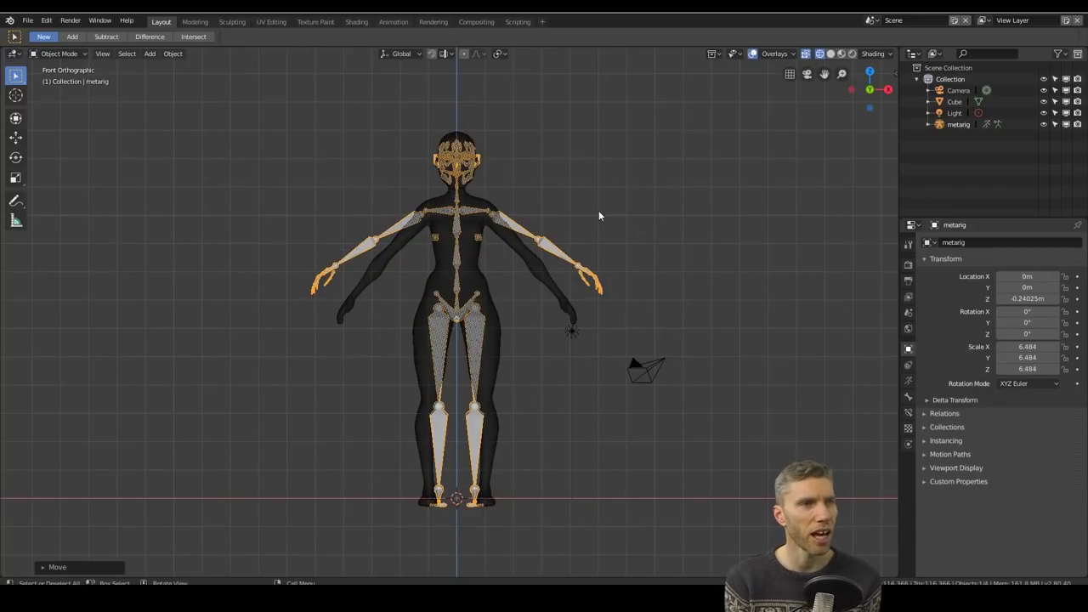
Delete the metarig's bones on the figure's right side in Edit Mode, leaving the spine and left half
drag(316, 92, 459, 515)
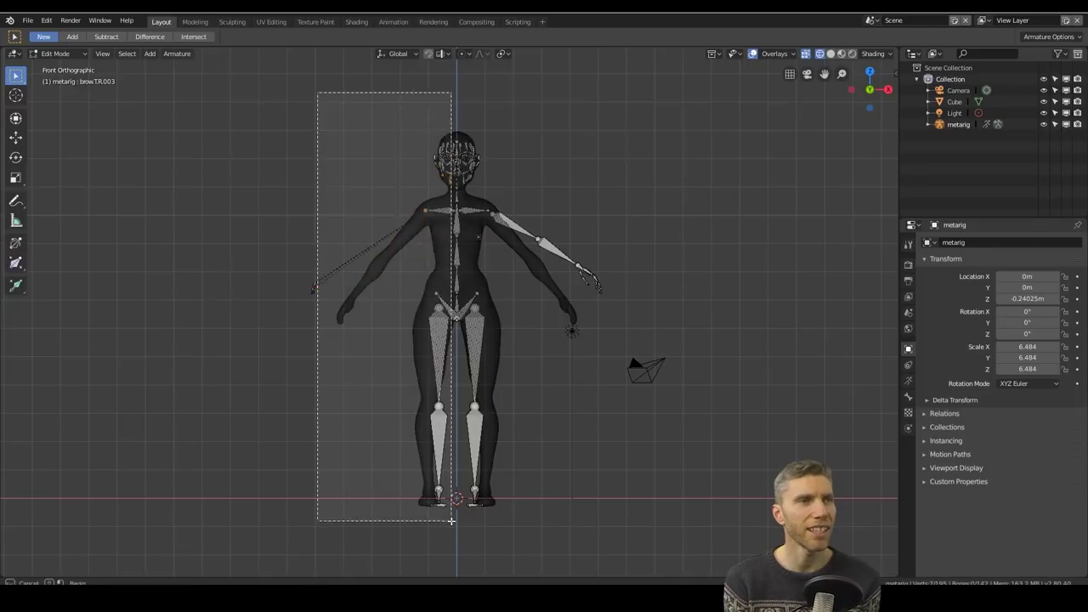
drag(274, 141, 455, 401)
key(KP_Decimal)
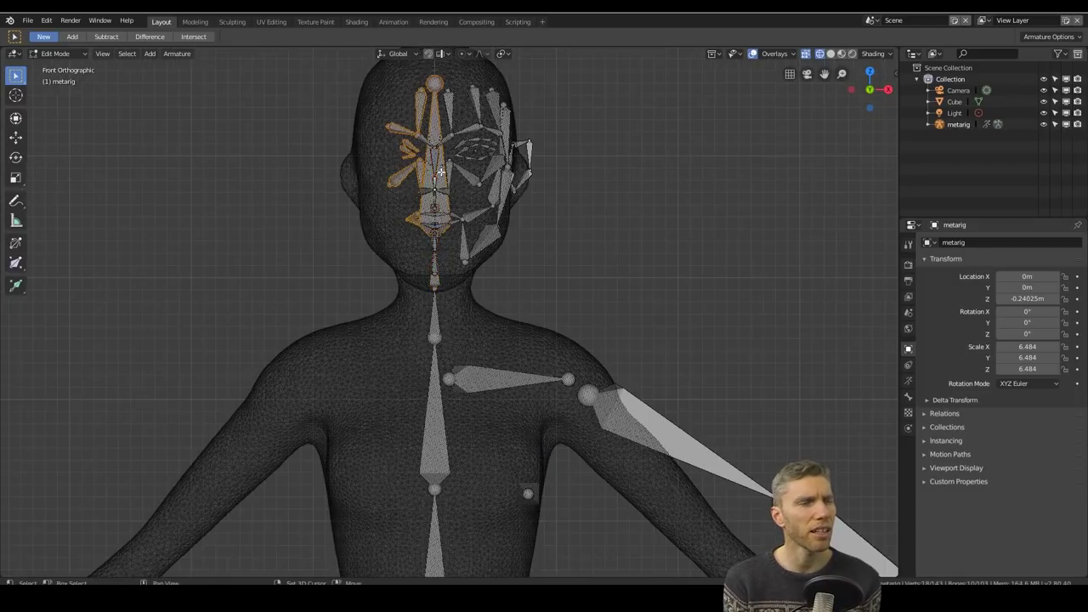
Delete the remaining face bones and the finger bones of the left hand
key(KP_3)
scroll(435, 294, up, 2)
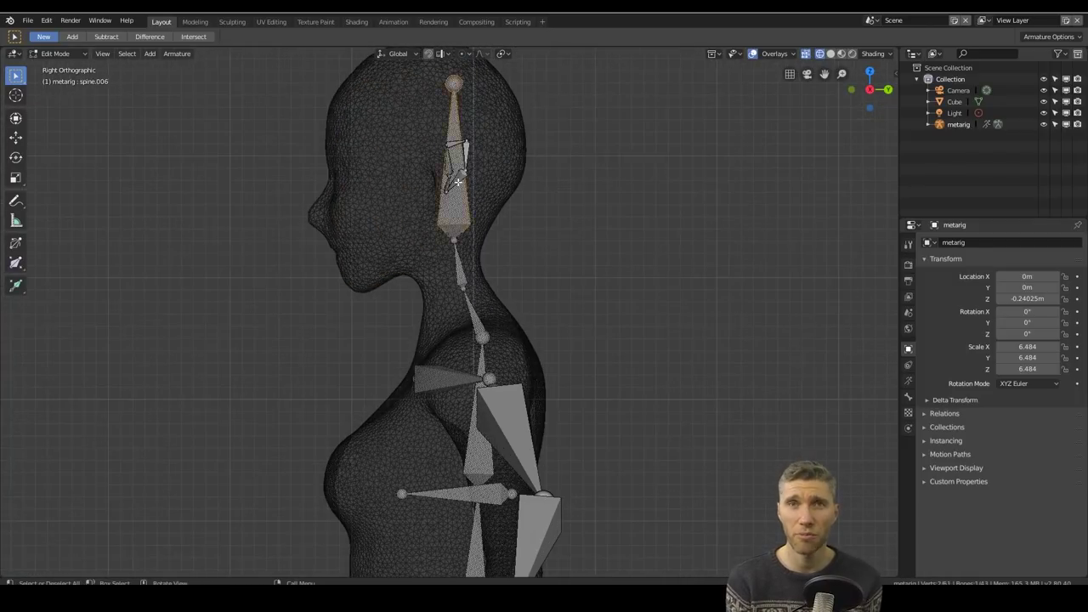
middle_drag(435, 295, 600, 340)
scroll(600, 340, down, 4)
middle_drag(707, 241, 544, 323)
drag(508, 374, 595, 447)
middle_drag(595, 448, 639, 467)
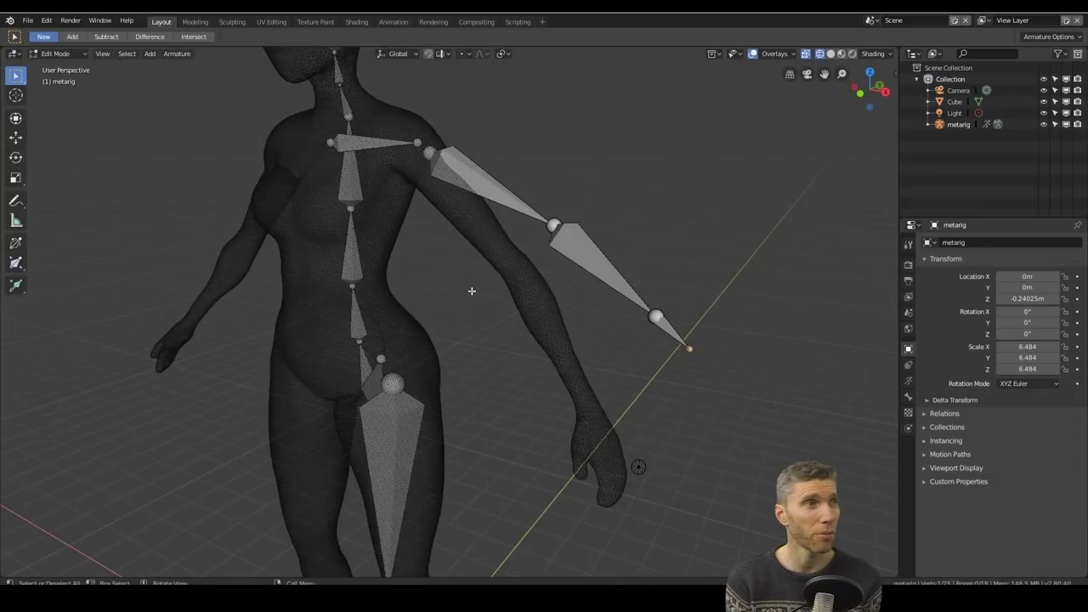
Move the pelvis and leg joints along the Y axis in side view so they sit inside the body
key(KP_3)
shift+middle_drag(483, 424, 501, 290)
click(459, 444)
key(g)
key(y)
click(457, 111)
middle_drag(457, 111, 510, 170)
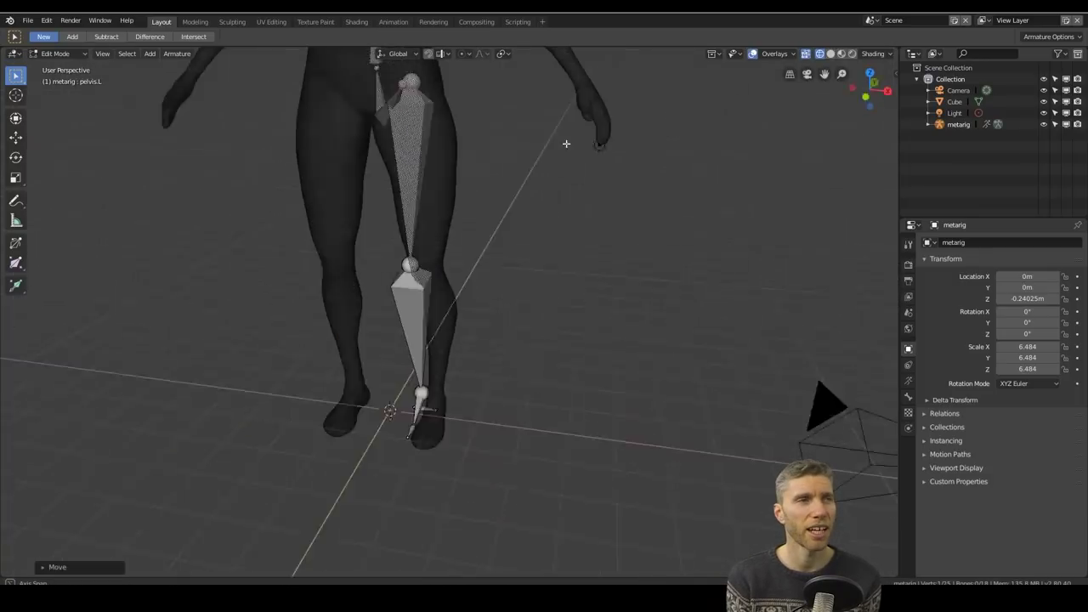
Fit the left hip, leg and arm joints to the body mesh in front view
key(KP_1)
click(380, 130)
click(509, 447)
shift+middle_drag(402, 98, 376, 313)
click(399, 251)
click(568, 246)
Extrude a finger bone from the tip of the left hand bone and align the forearm and hand in top view
key(e)
click(590, 335)
key(KP_7)
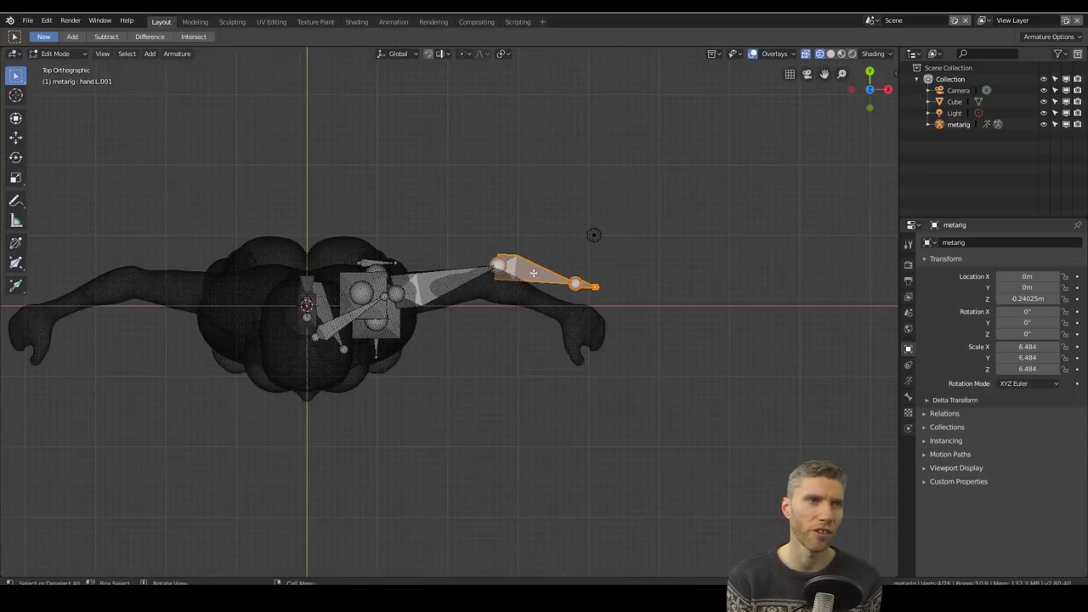
click(595, 311)
Extrude further finger and thumb bones from the left wrist into the mesh of the hand
middle_drag(594, 311, 470, 317)
click(470, 317)
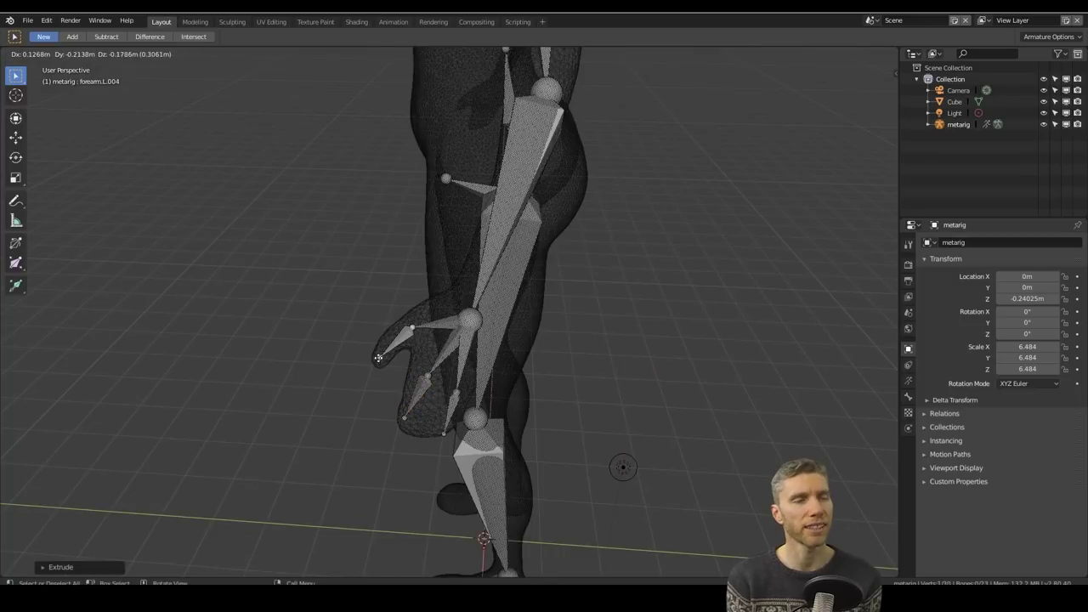
click(378, 357)
middle_drag(378, 358, 385, 96)
Move the joints of the head and neck bones to fit inside the head
click(312, 134)
key(g)
click(385, 96)
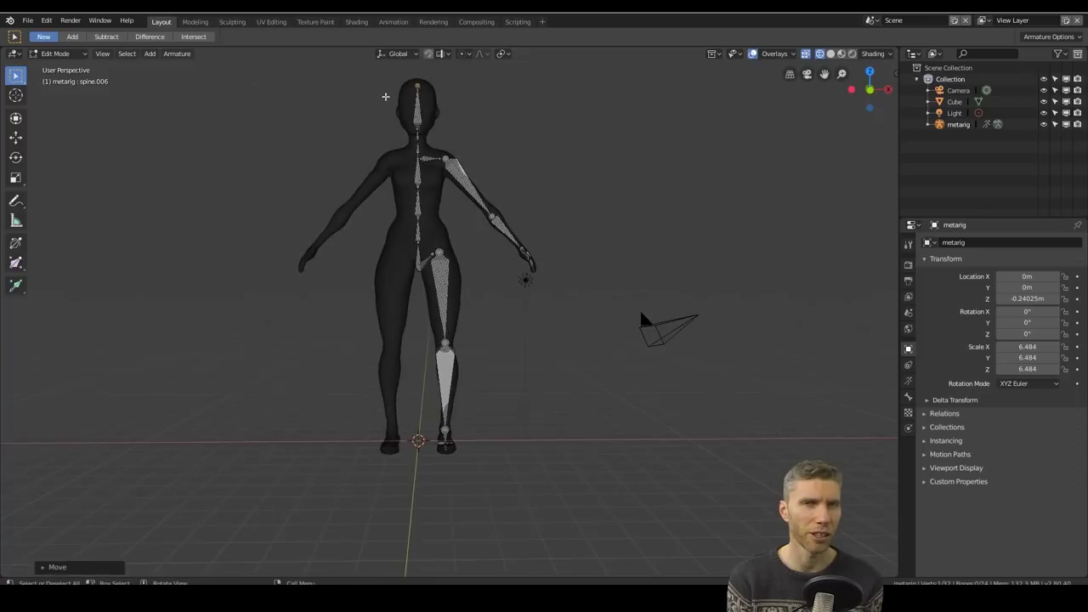
Duplicate all left arm, leg and pelvis bones in place and mirror the copies by scaling them -1 along X
drag(420, 139, 480, 455)
scroll(511, 270, up, 3)
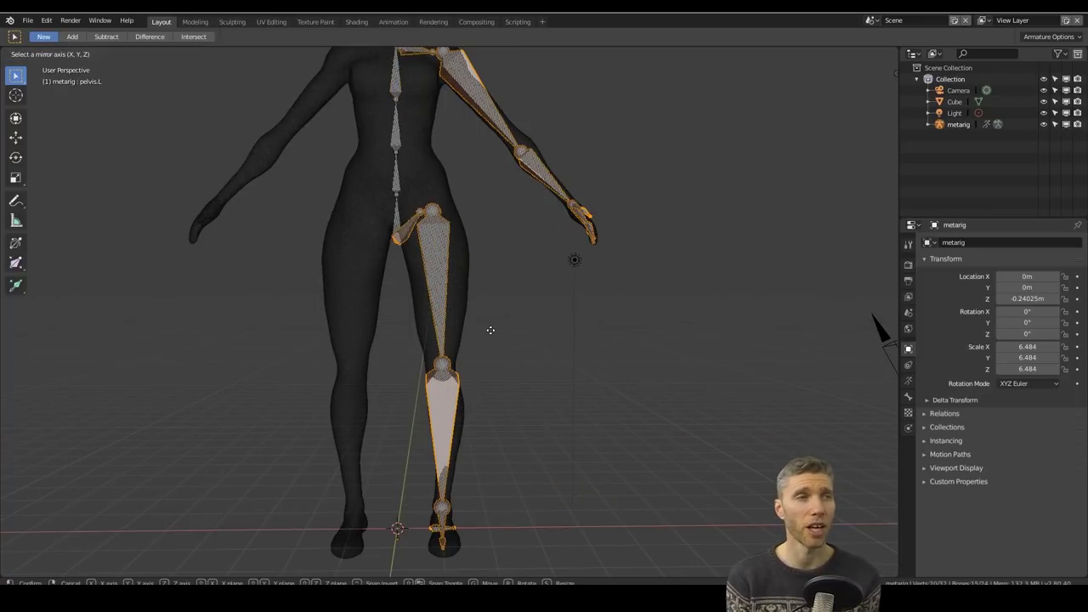
key(shift+d)
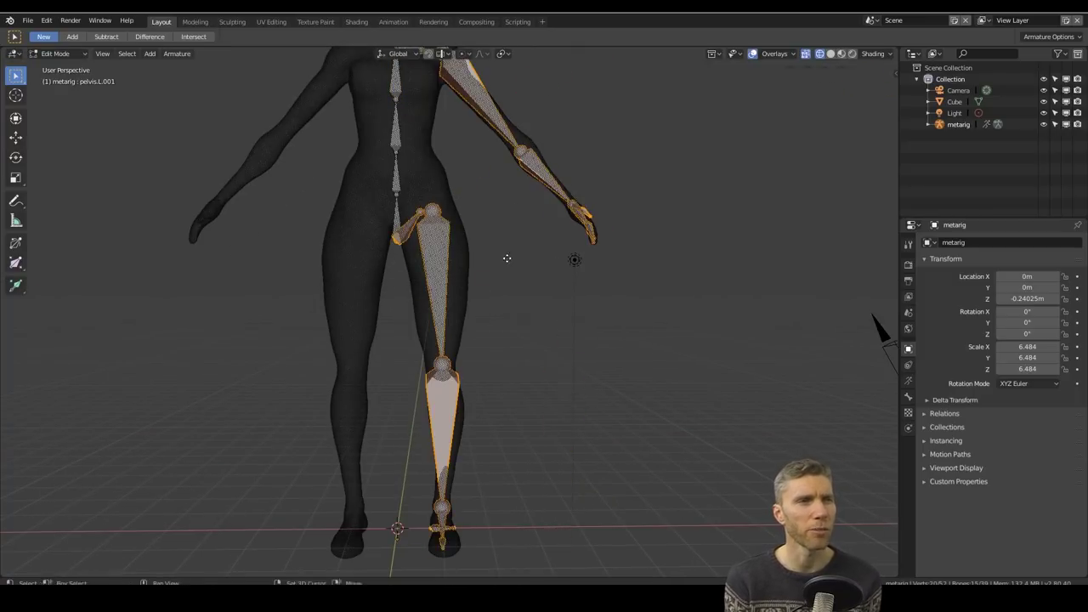
right_click(494, 262)
key(s)
key(x)
key(minus)
key(1)
key(Return)
scroll(474, 419, down, 3)
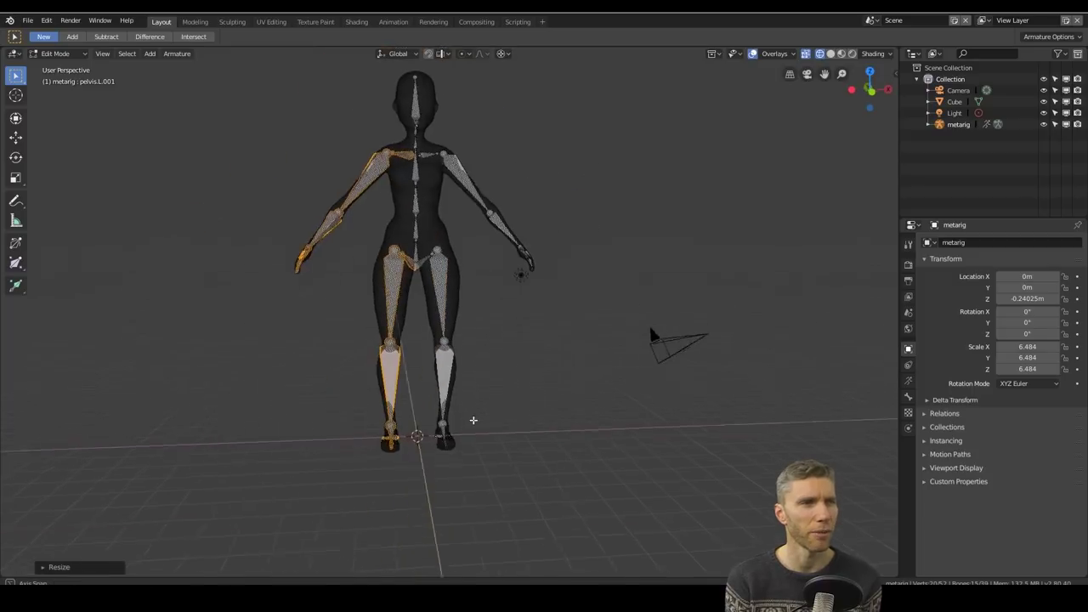
Return to Object Mode and apply the object transforms of the body mesh and the metarig
key(Tab)
click(449, 359)
key(ctrl+a)
click(476, 354)
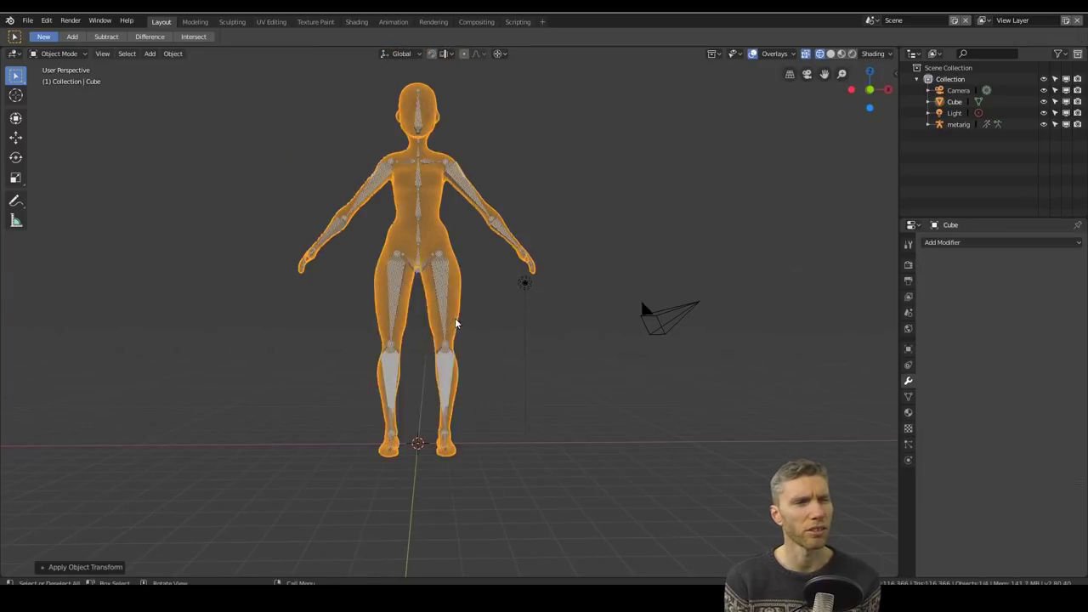
Refine the finger bones of the left hand and parent the body mesh to the metarig
middle_drag(454, 323, 384, 387)
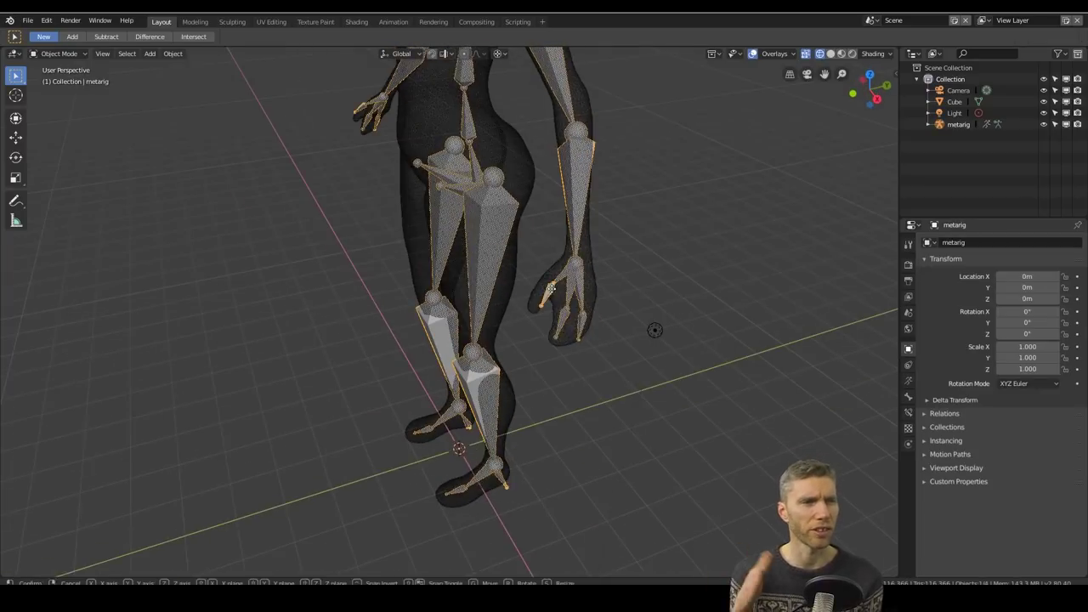
middle_drag(221, 170, 117, 193)
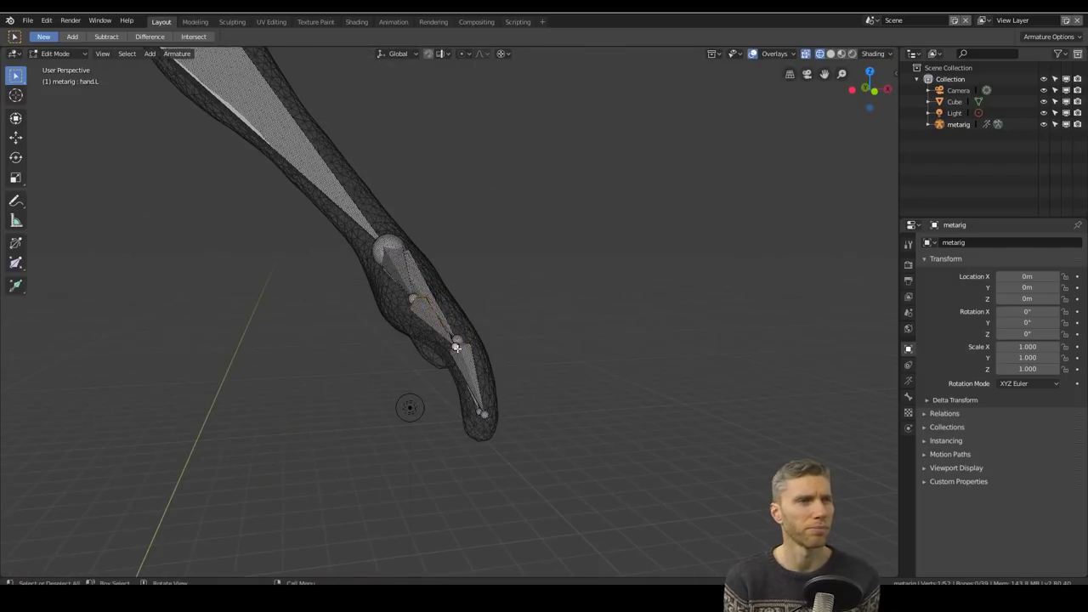
middle_drag(717, 396, 546, 283)
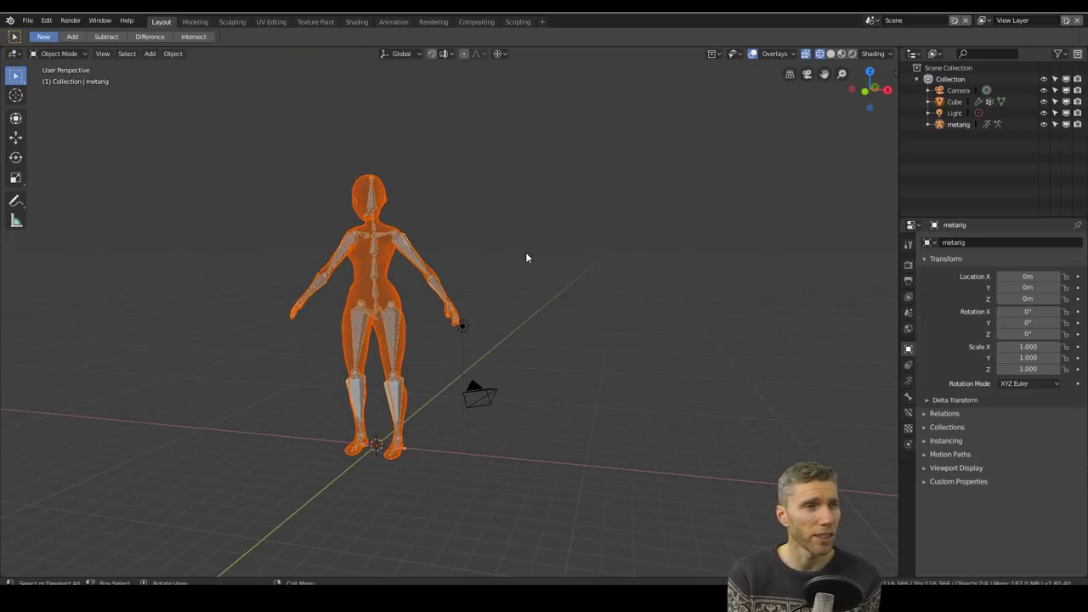
Move the body mesh and its rig into a new collection named "female 1"
key(m)
click(529, 264)
click(517, 290)
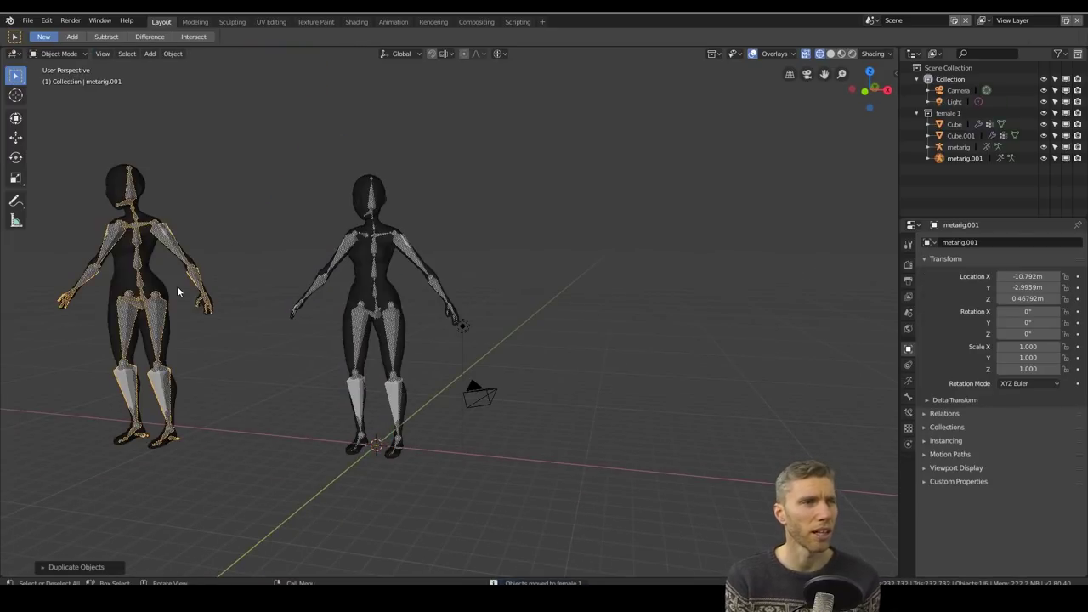
Duplicate the rigged figure beside the original and move the copy into a new collection named "female 2"
key(m)
click(177, 286)
click(167, 281)
text(female 2)
click(167, 291)
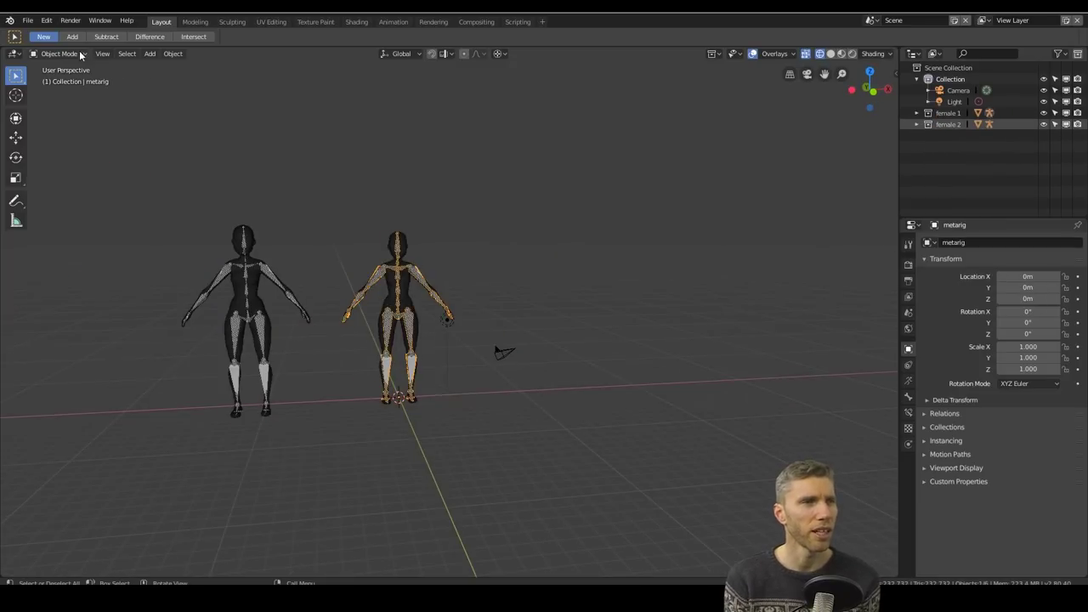
Move the first figure's metarig away from its copy and rotate it about -54° around Z
click(28, 21)
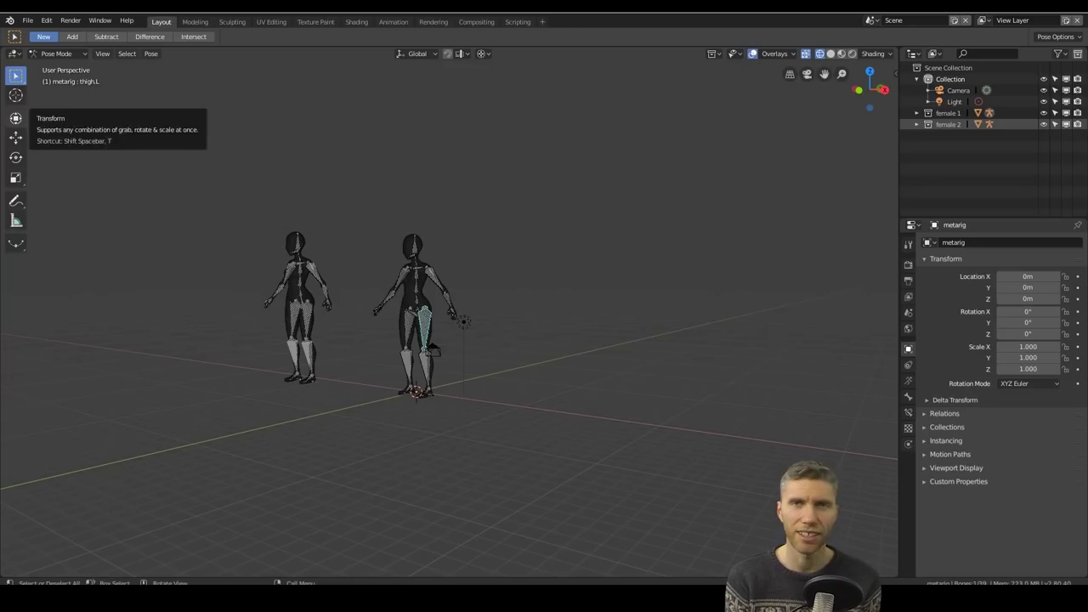
scroll(390, 269, up, 4)
key(Tab)
key(Tab)
scroll(390, 269, down, 4)
key(g)
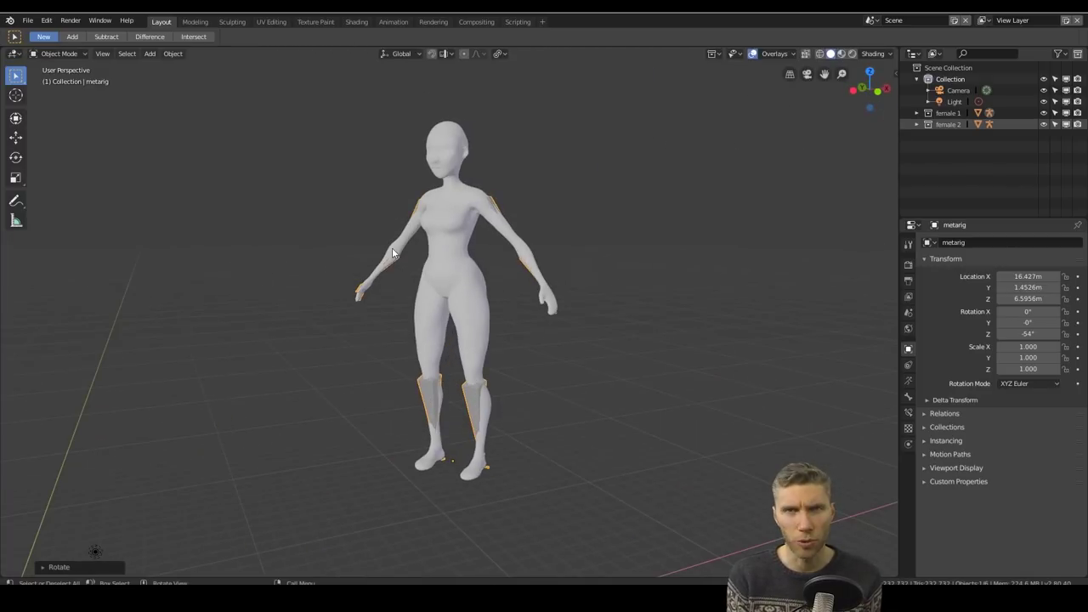
Set the metarig's armature display to In Front and select the first figure's body mesh
click(908, 380)
click(907, 396)
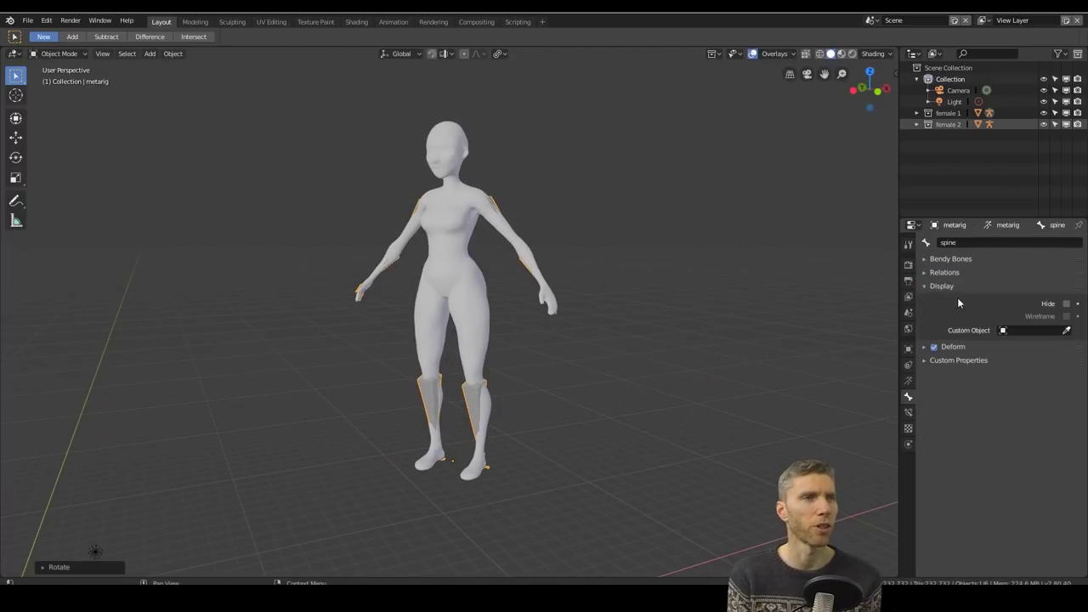
click(908, 380)
click(908, 396)
click(925, 272)
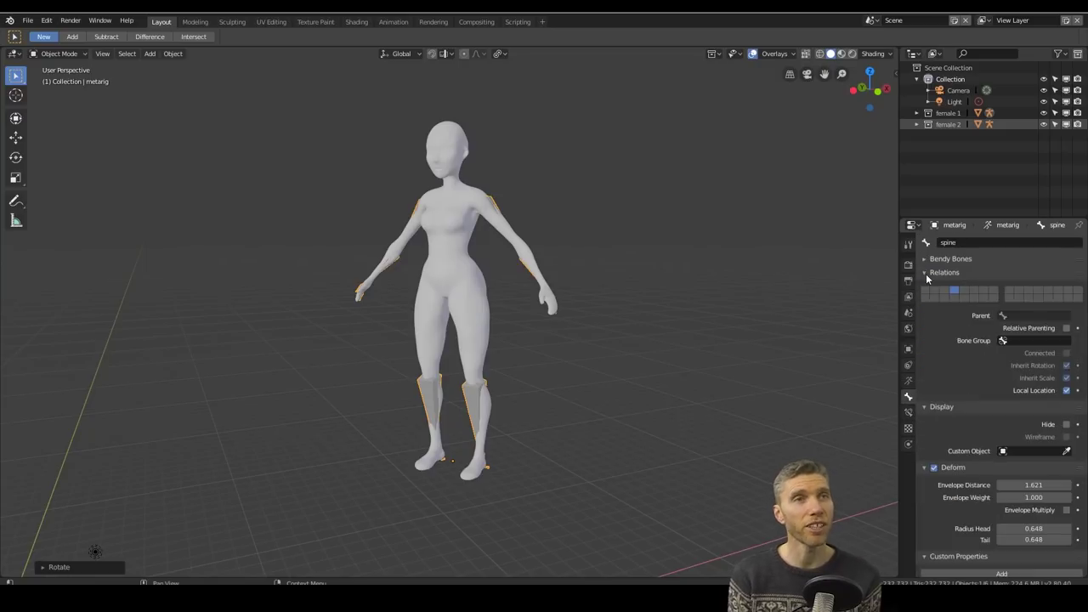
click(926, 273)
click(923, 286)
click(923, 287)
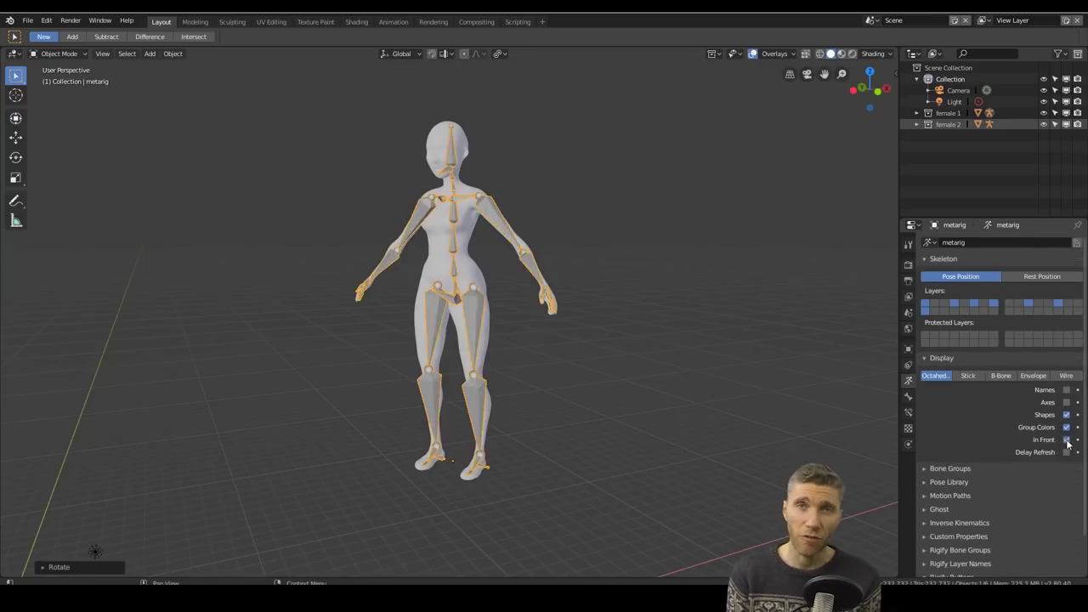
click(488, 218)
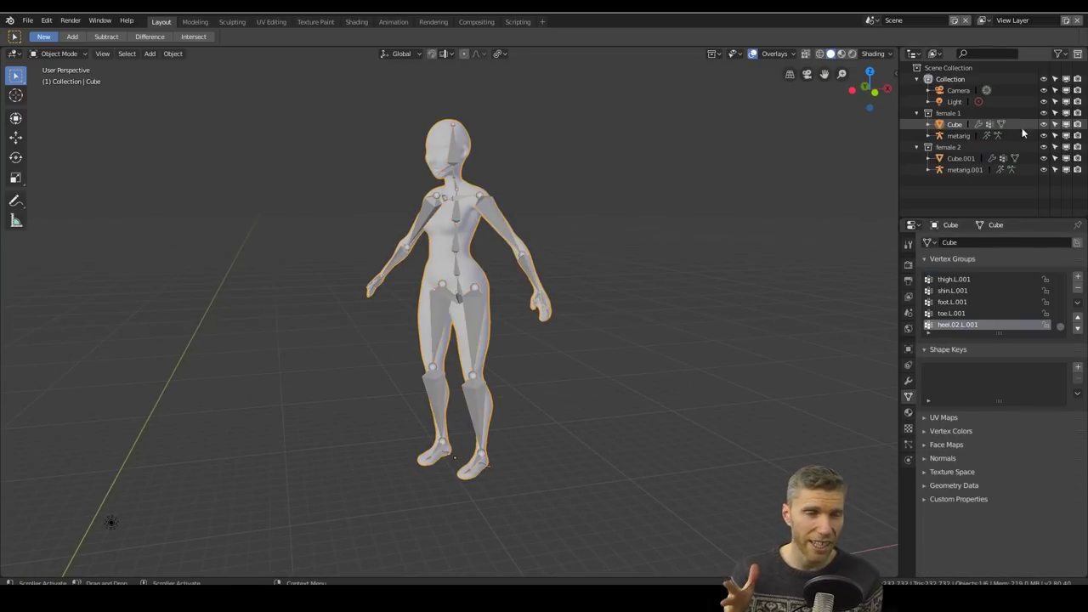
Pose the first figure's metarig in Pose Mode, bending its legs, leaning its spine and reaching both arms forward
click(959, 136)
click(59, 54)
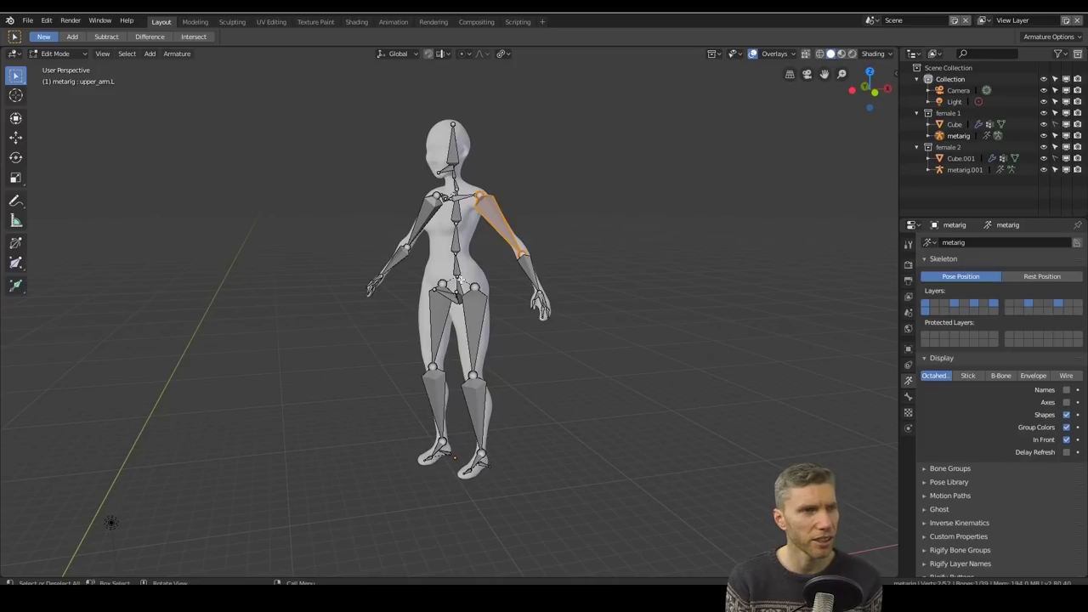
middle_drag(564, 242, 648, 215)
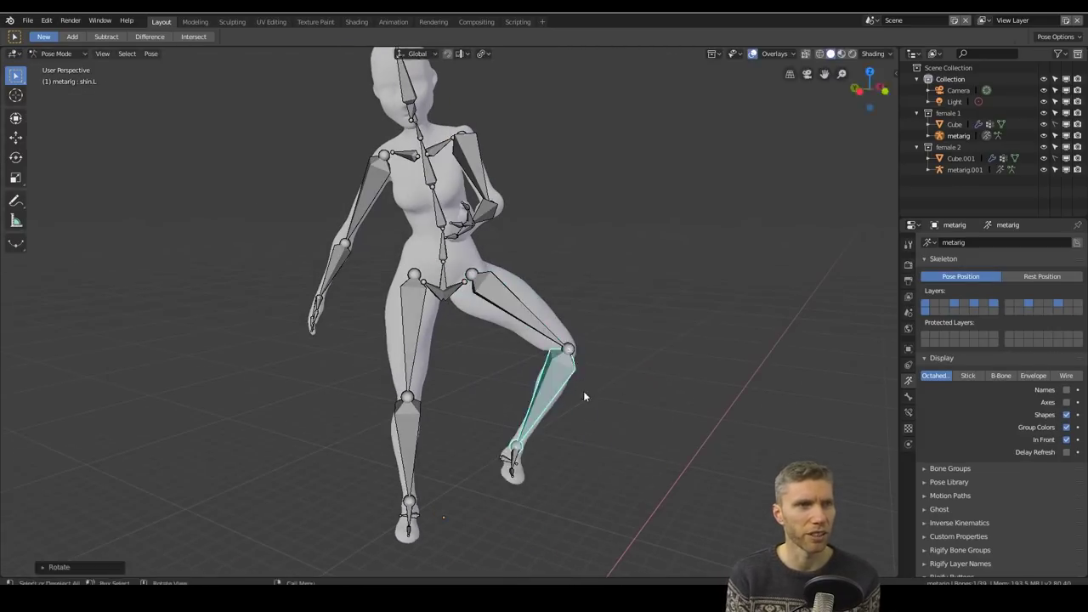
middle_drag(583, 395, 342, 386)
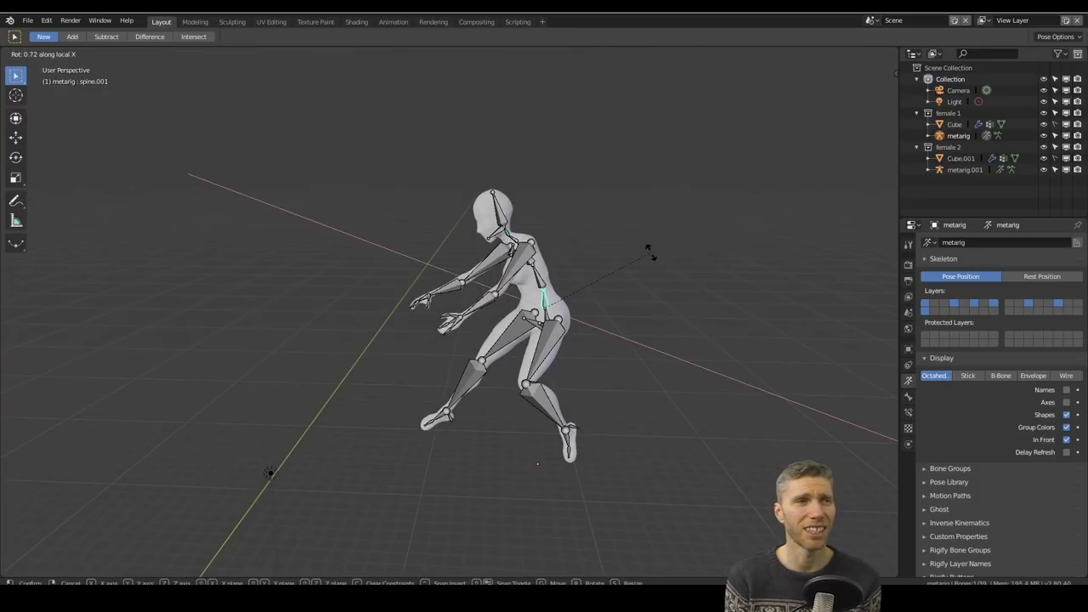
click(599, 244)
middle_drag(600, 245, 554, 295)
scroll(554, 295, up, 2)
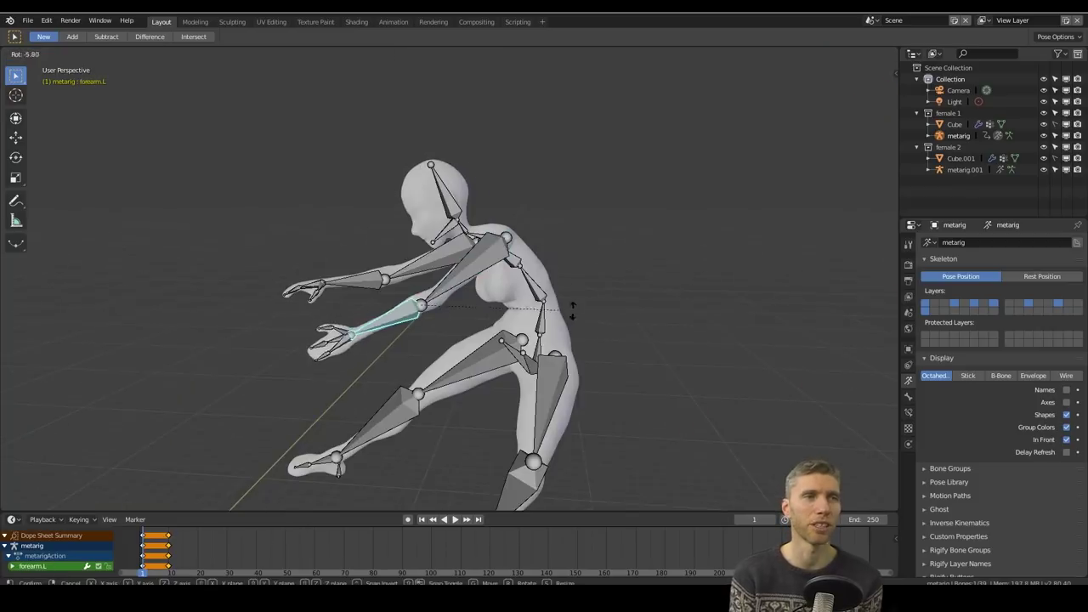
click(572, 310)
scroll(474, 311, down, 5)
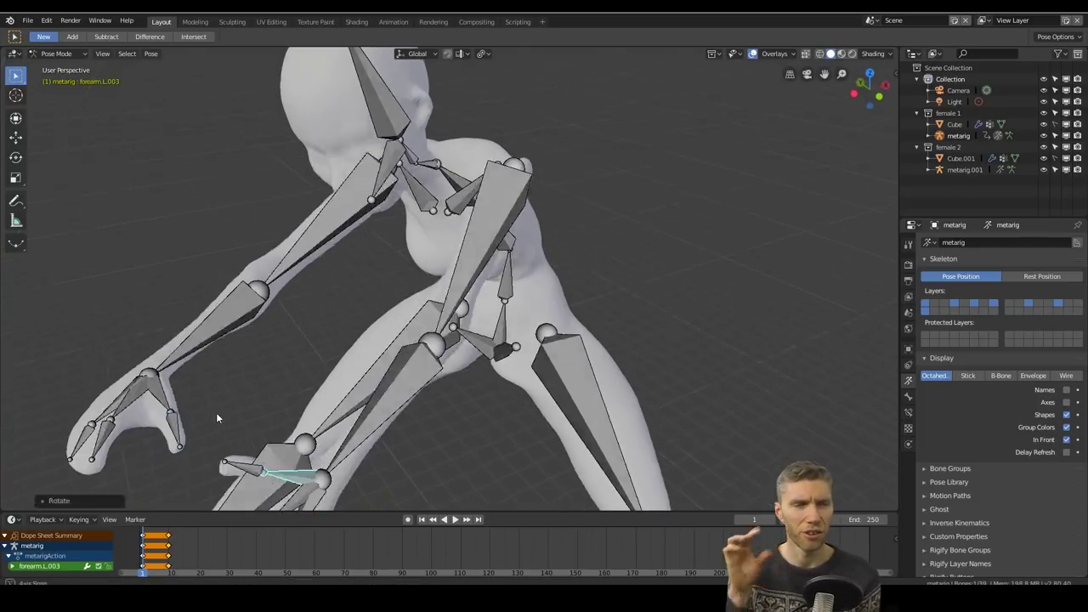
Insert LocRot keyframes on all bones of the first figure's metarig at frame 1 and play the animation
key(i)
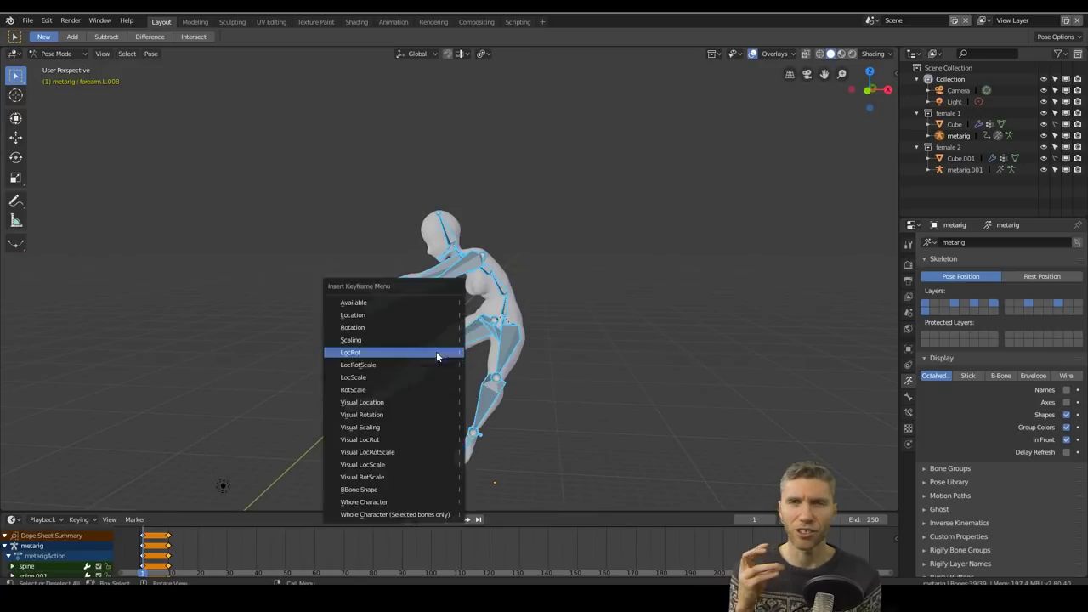
click(436, 351)
key(space)
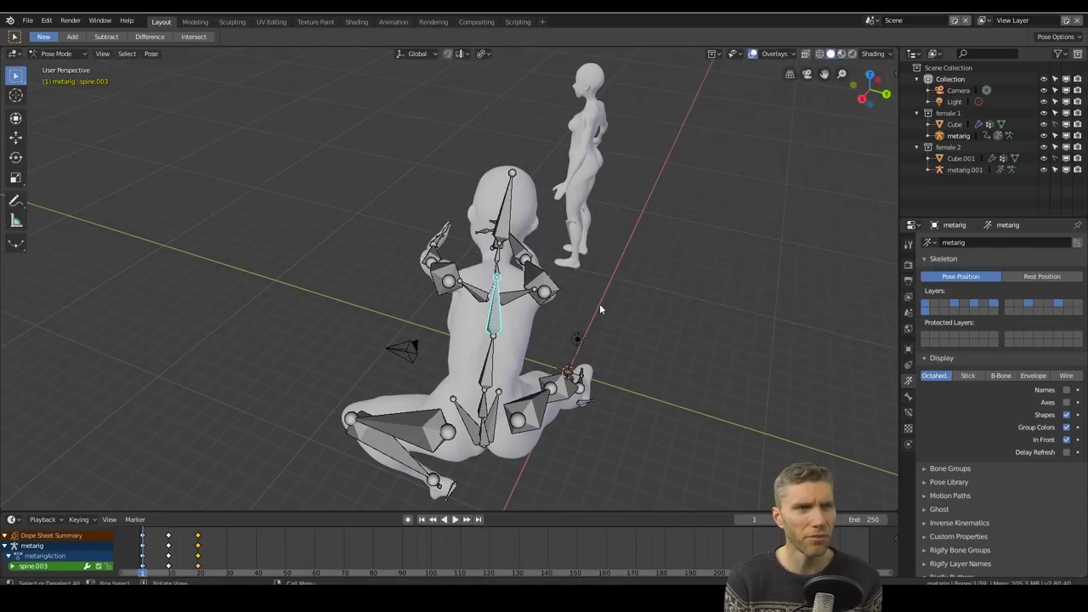
Refine the first figure's pose by rotating its upper spine, shoulder and upper arm bones
key(r)
click(600, 310)
middle_drag(600, 309, 600, 273)
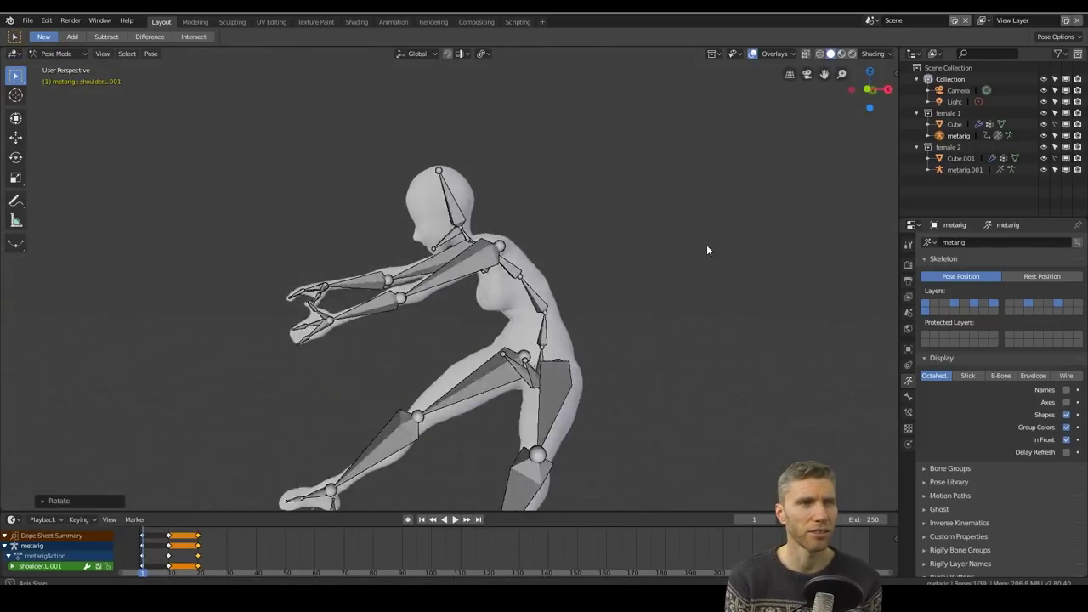
middle_drag(707, 248, 537, 374)
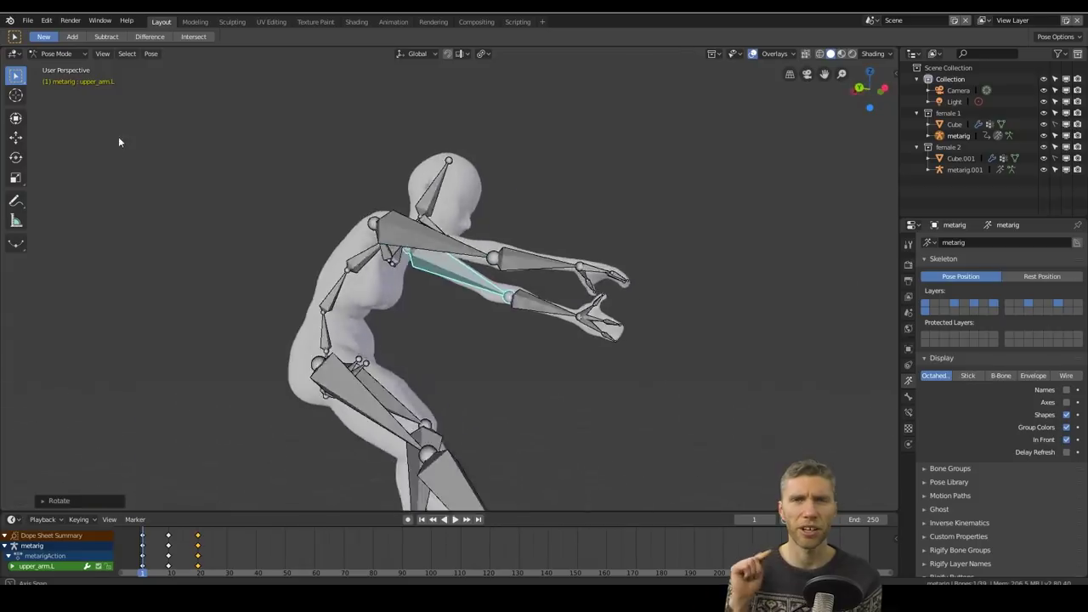
middle_drag(119, 141, 585, 265)
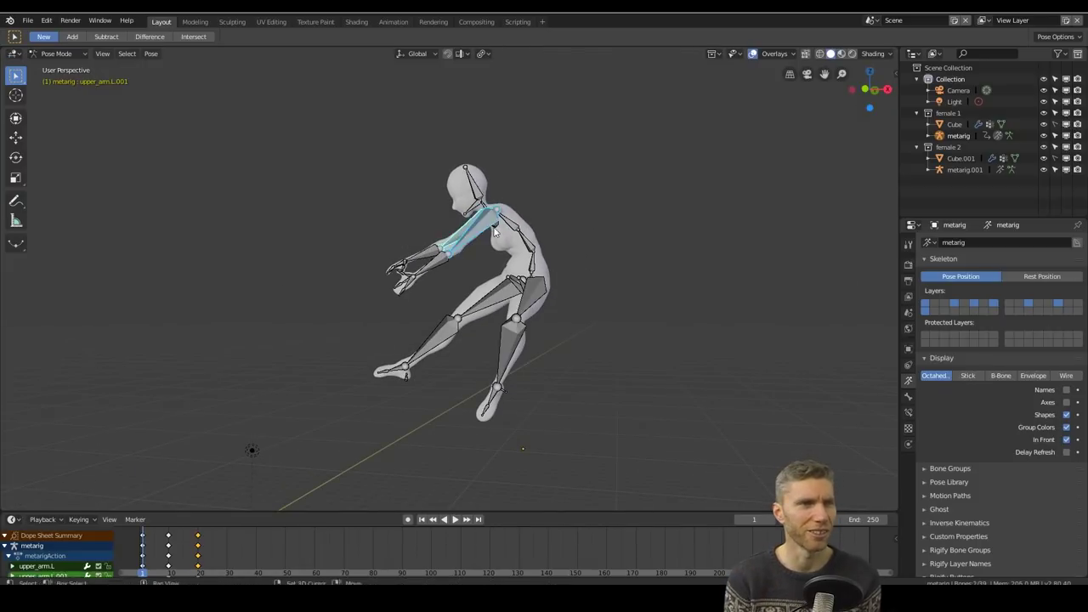
Keyframe the refined pose on all the first metarig's bones with LocRot at frame 1 and play it back
key(i)
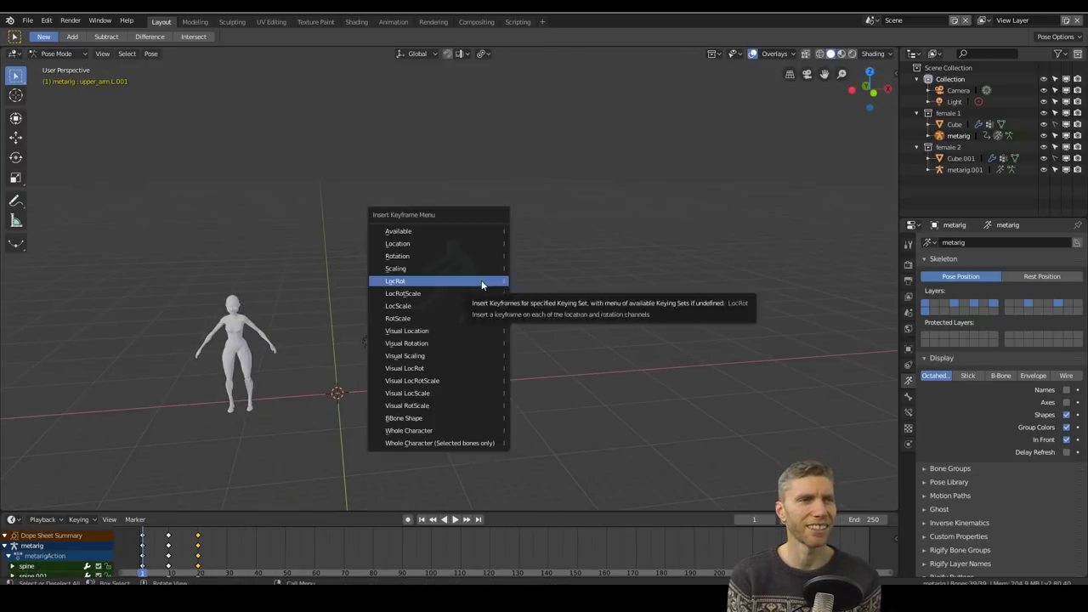
click(481, 281)
key(space)
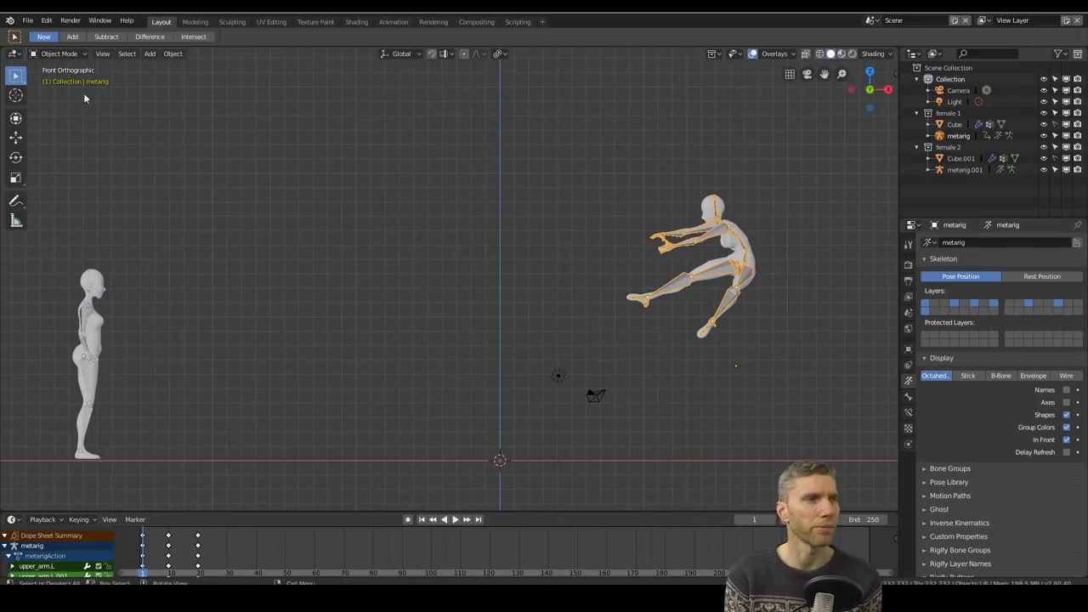
Add a cylinder mesh and shape it into a long tilted beam reaching from the first figure's hands towards the second figure
key(alt+a)
key(shift+a)
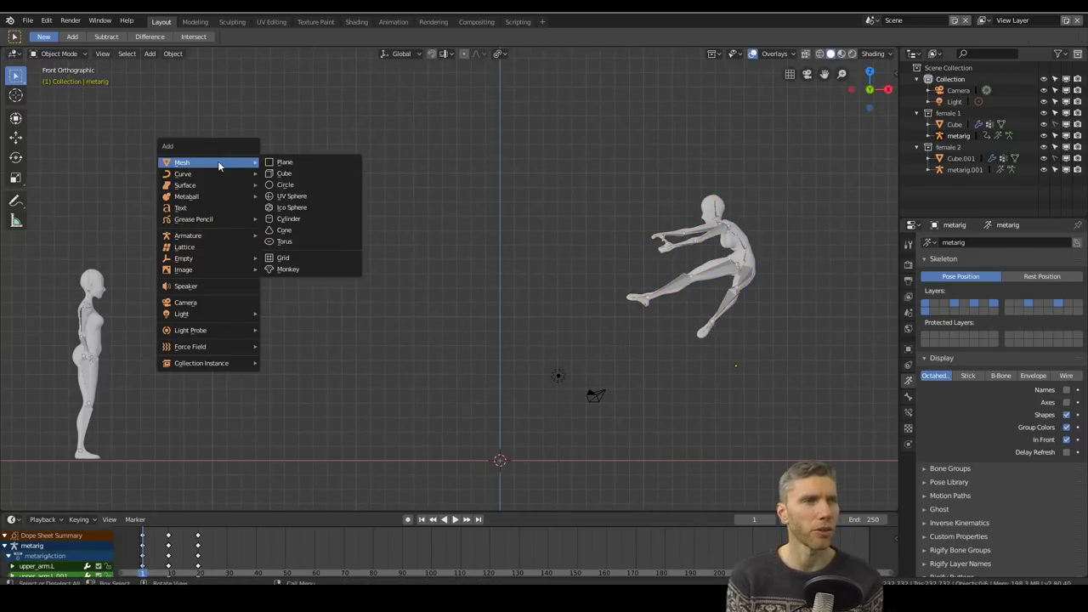
click(288, 218)
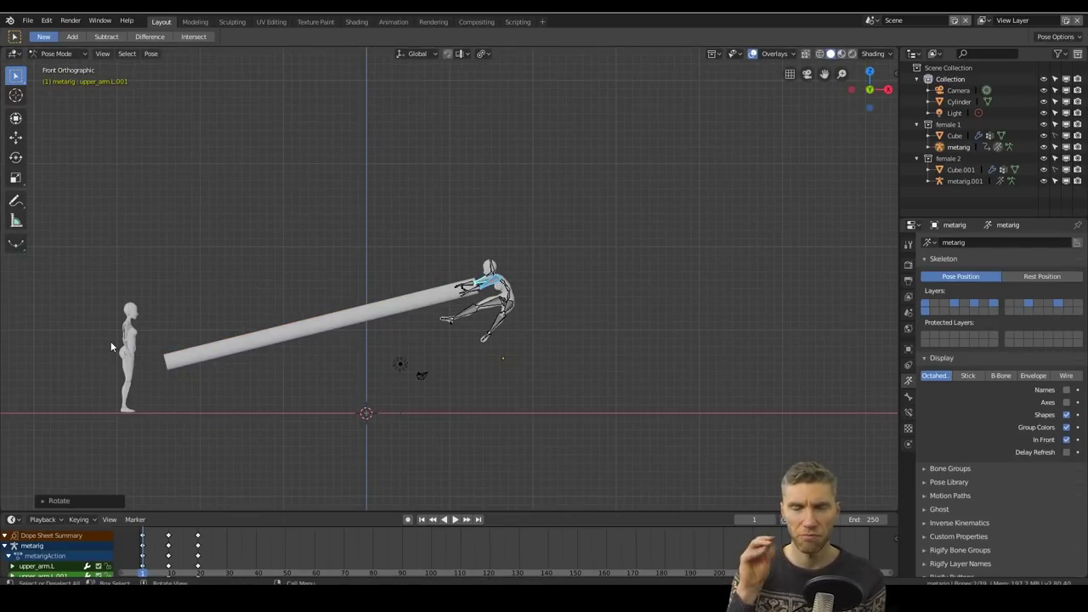
Bend the second figure's rear leg backwards in Pose Mode by rotating its thigh, shin, foot and toe bones
click(274, 284)
scroll(141, 357, up, 4)
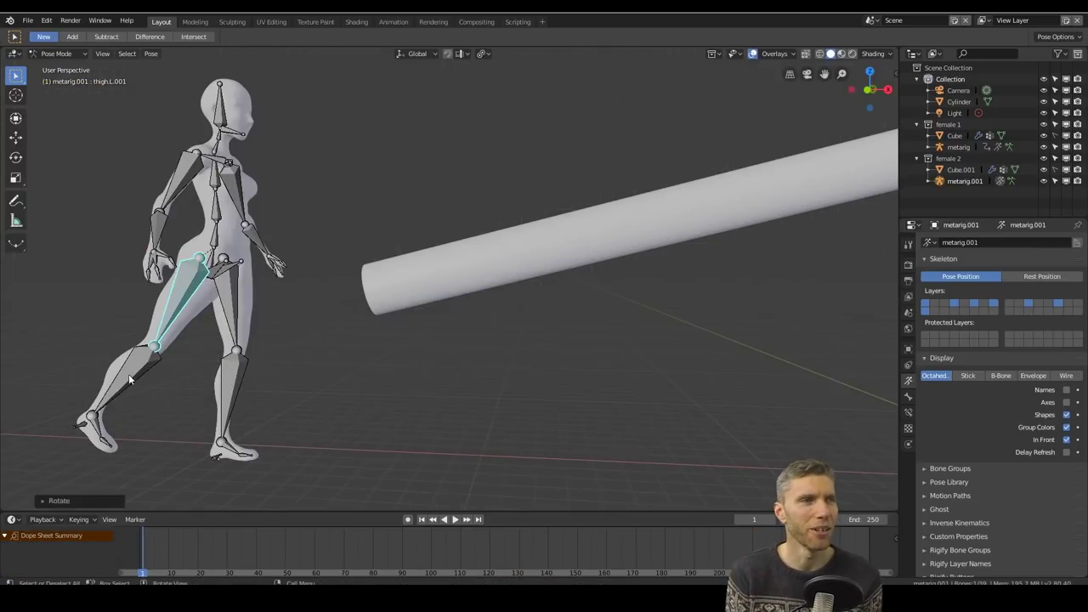
click(128, 373)
middle_drag(128, 374, 633, 348)
click(633, 348)
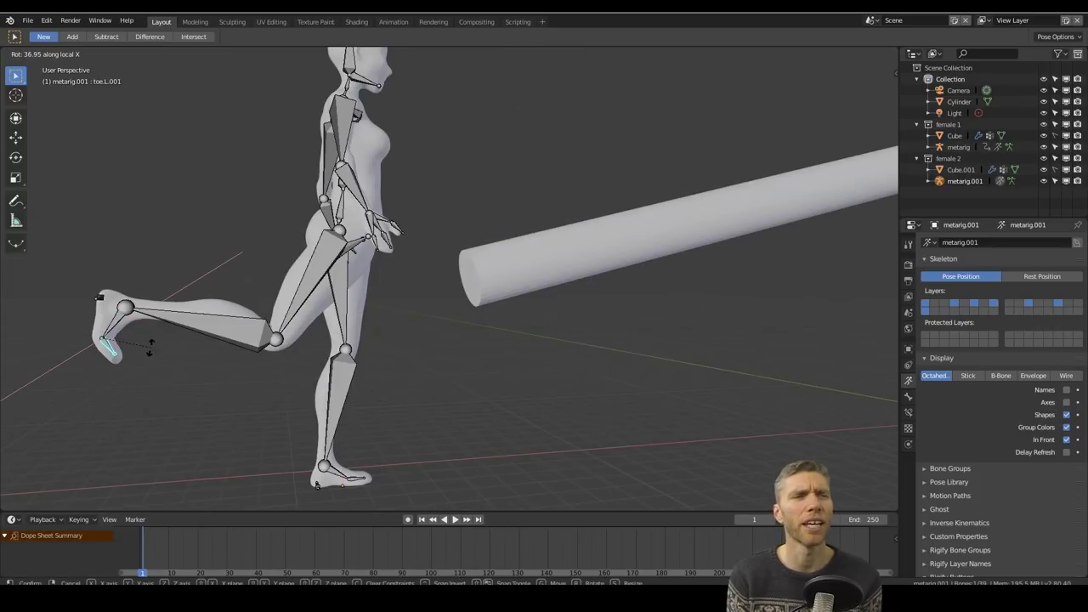
click(150, 346)
middle_drag(149, 346, 299, 319)
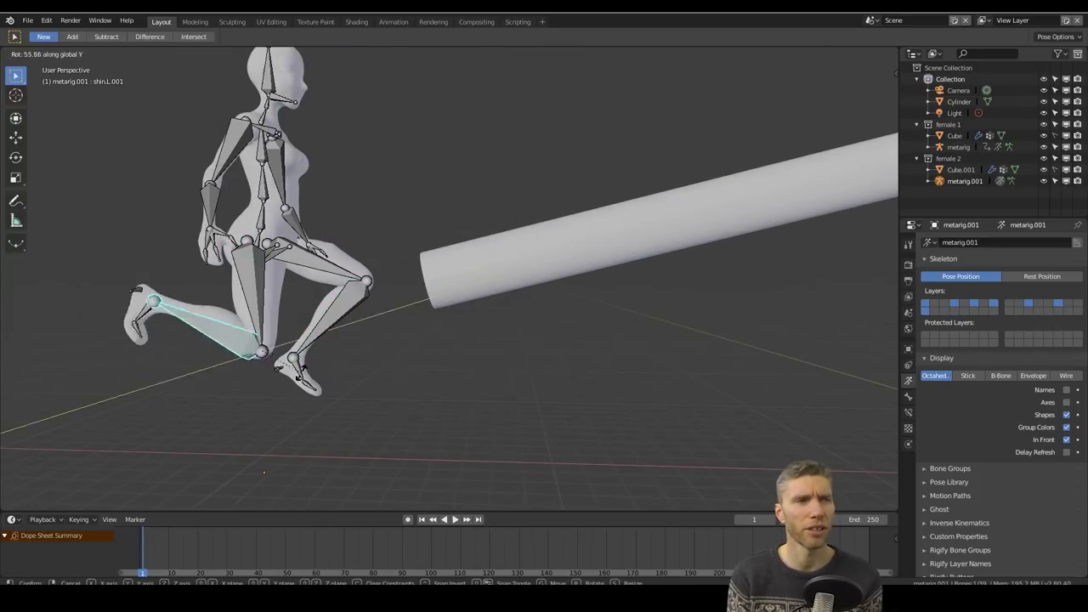
Rotate the second figure's shins, front foot and front thigh into a kneeling pose with one knee raised
click(354, 361)
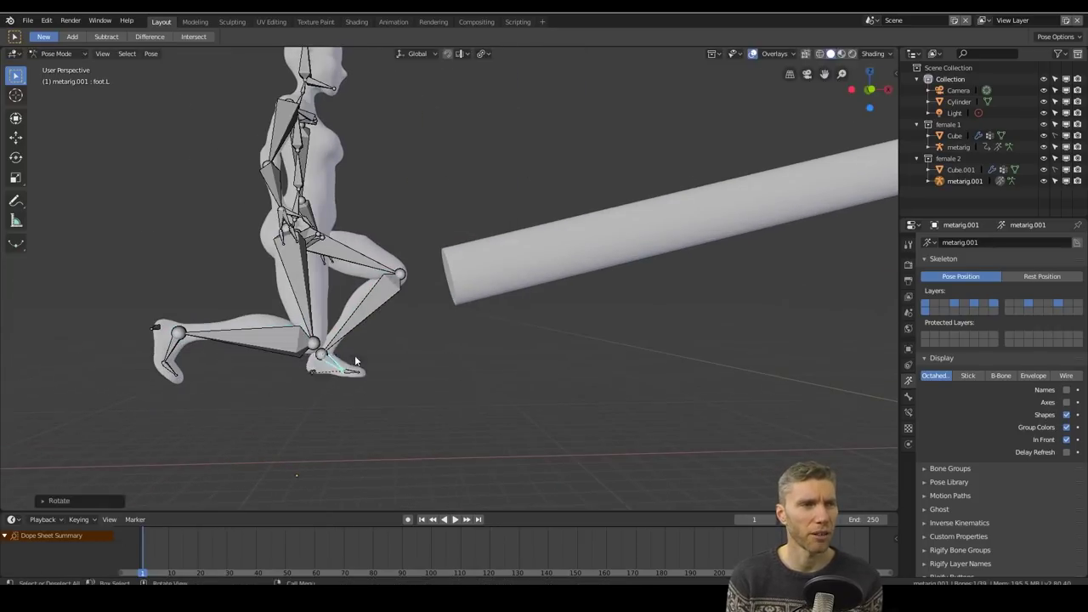
middle_drag(354, 361, 419, 266)
click(419, 266)
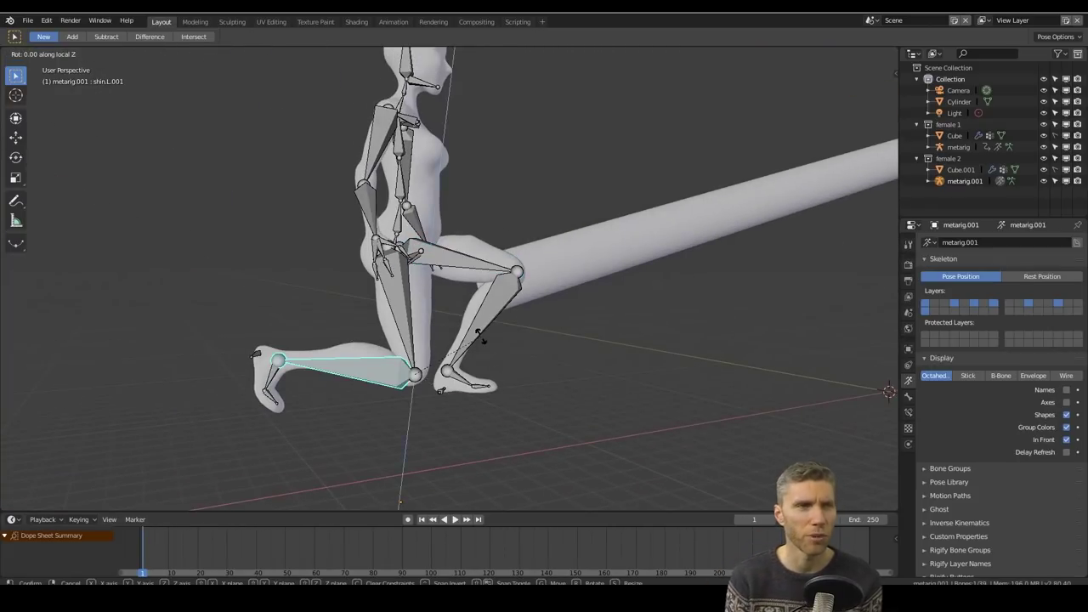
click(355, 303)
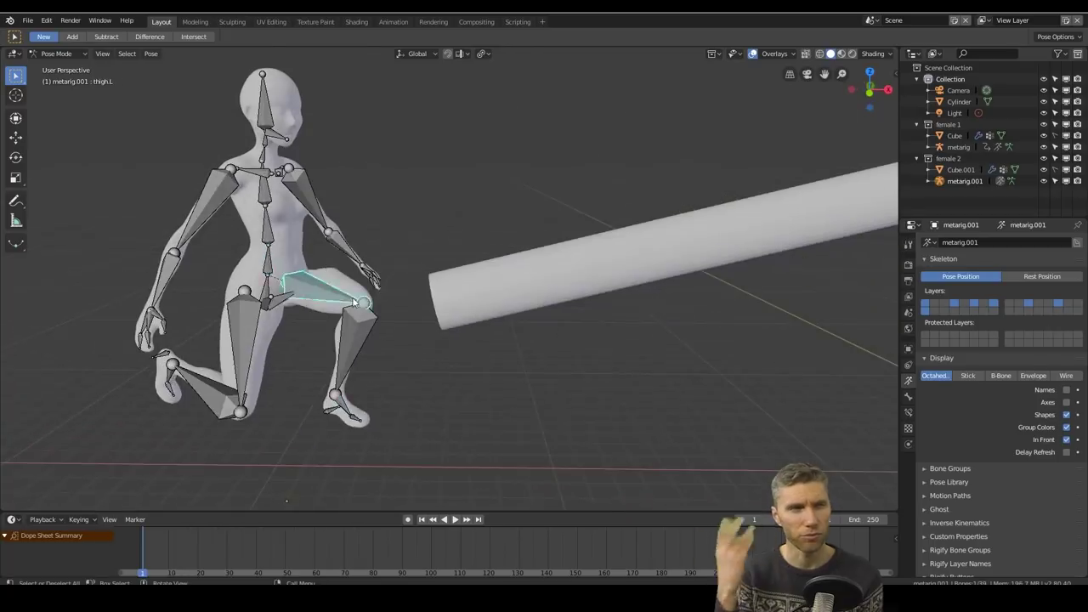
key(r)
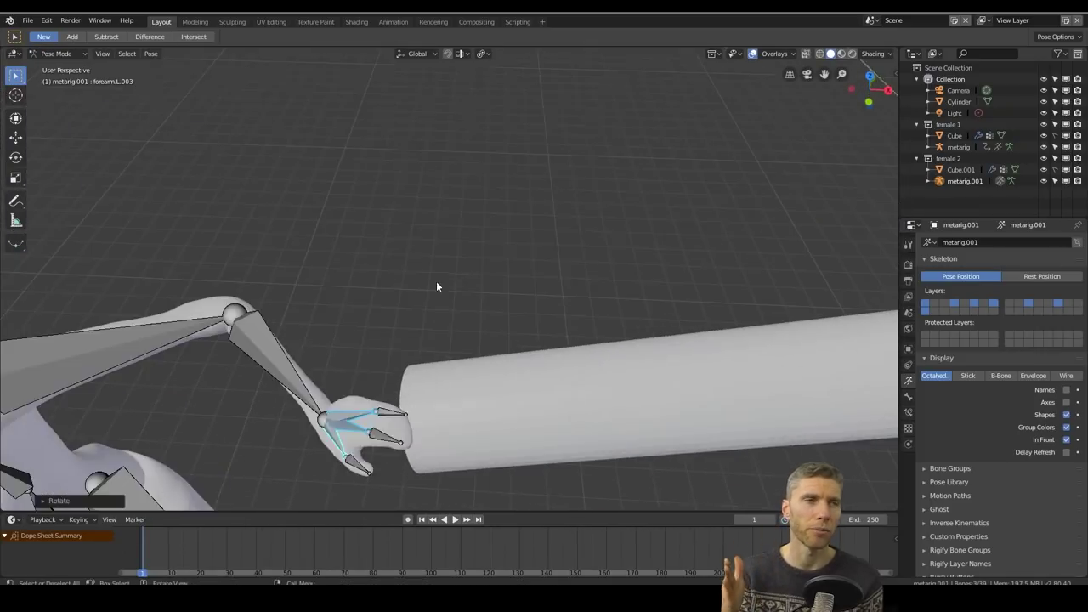
Rotate the hand bones of the second figure's outstretched arm so the hand bends down near the cylinder's end
middle_drag(436, 286, 303, 295)
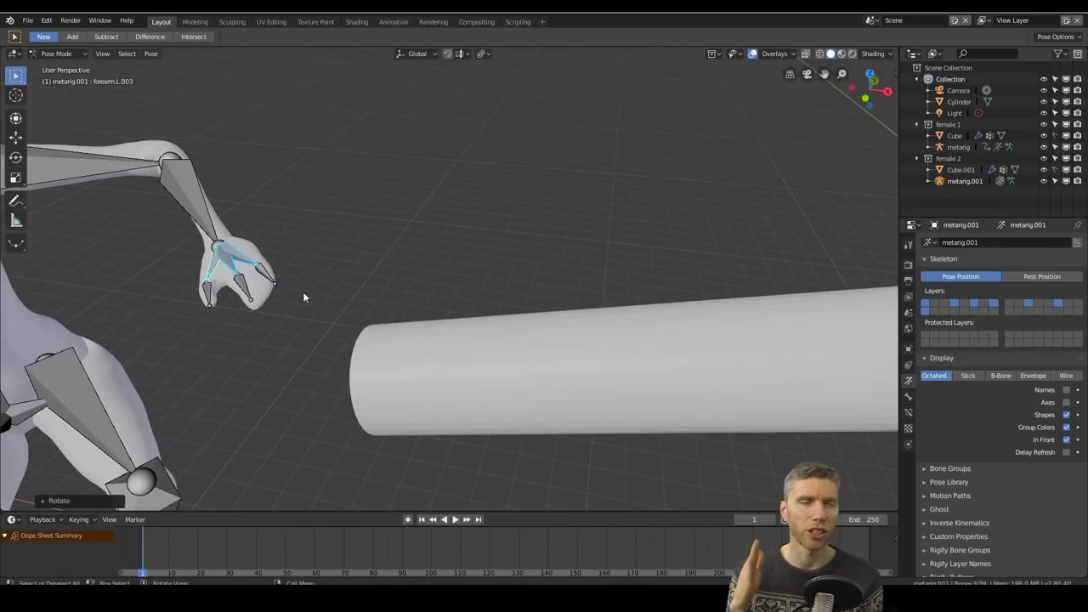
scroll(313, 324, up, 5)
scroll(314, 323, down, 3)
Swing the second figure's other arm forward from the shoulder and adjust its neck and front foot bones
middle_drag(418, 224, 574, 290)
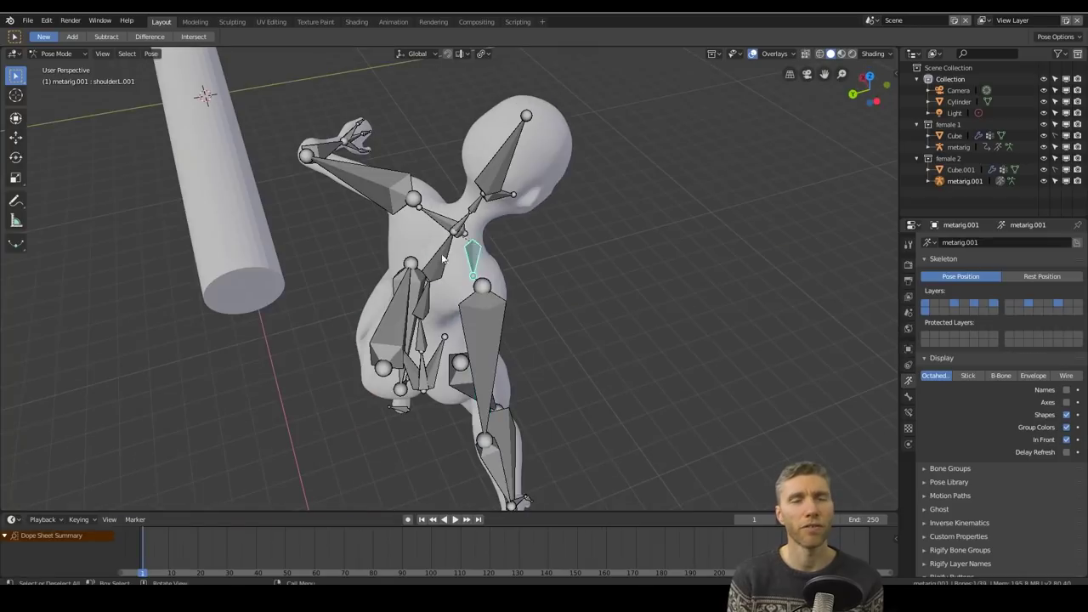
middle_drag(221, 255, 239, 242)
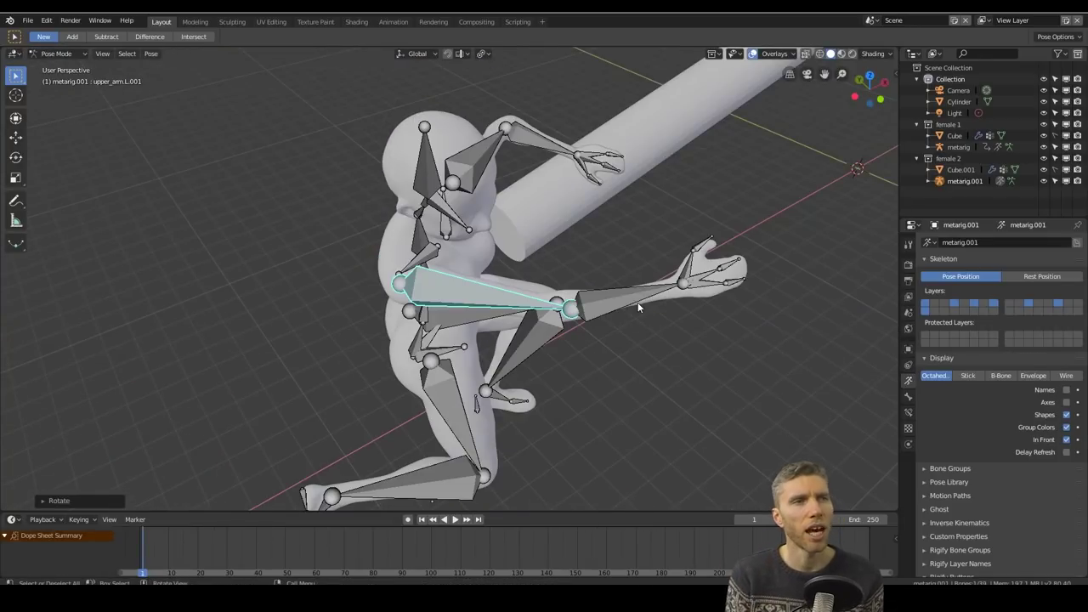
click(637, 301)
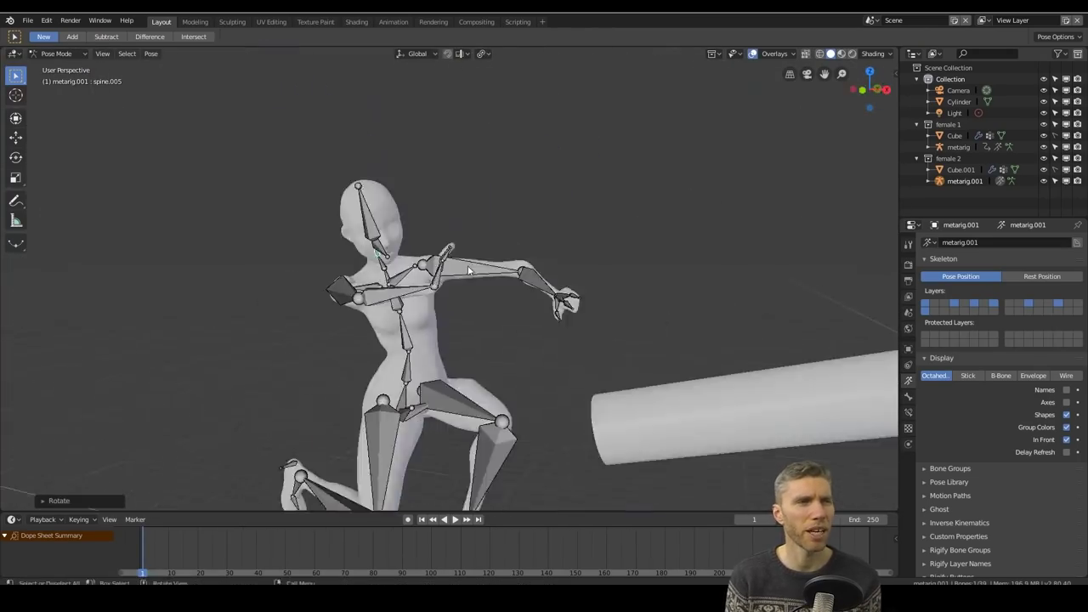
middle_drag(527, 340, 574, 340)
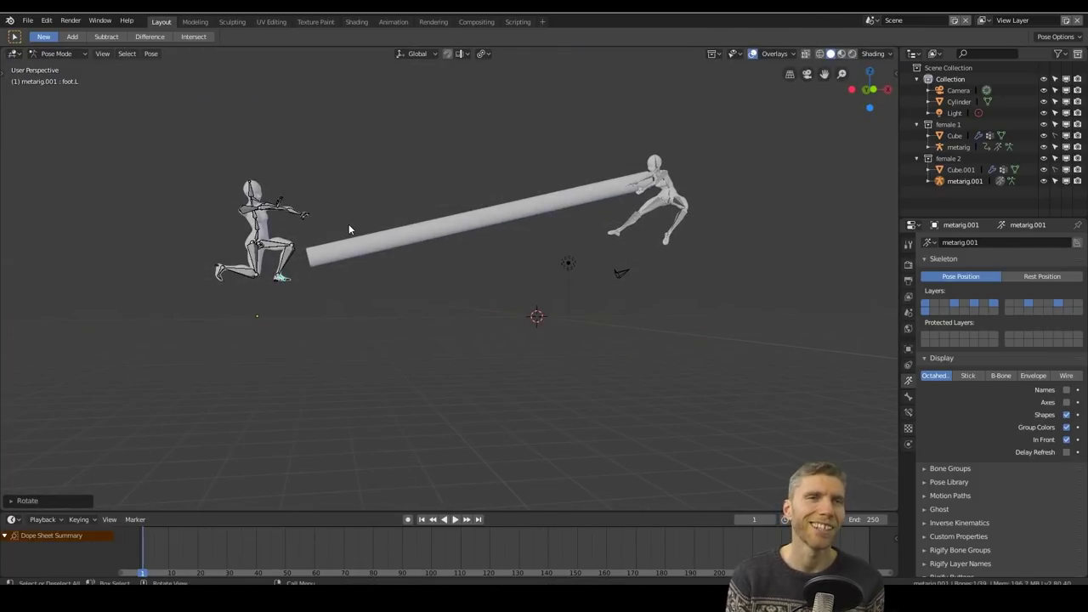
Keyframe all bones of the second figure's metarig at frame 1 and rotate its thigh bones to adjust the kneel
middle_drag(349, 223, 255, 379)
key(a)
key(i)
click(200, 388)
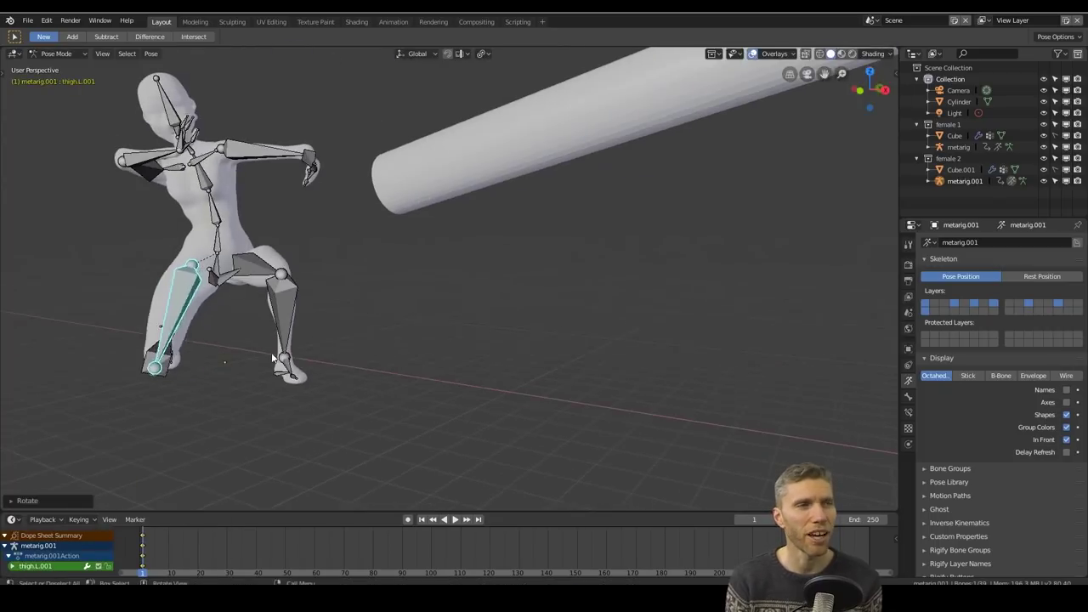
middle_drag(274, 358, 289, 344)
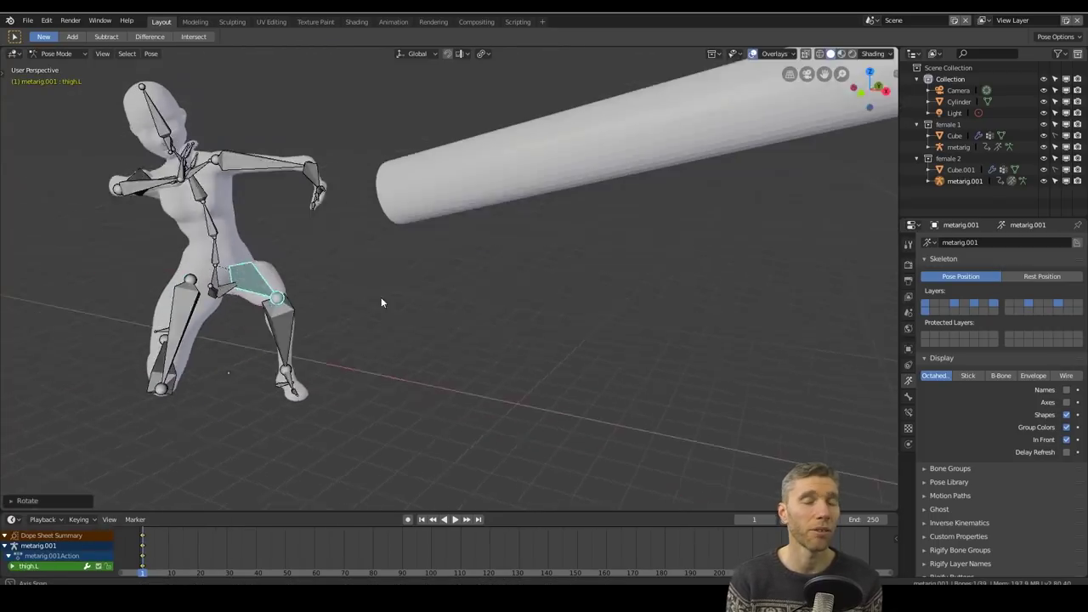
middle_drag(380, 301, 346, 322)
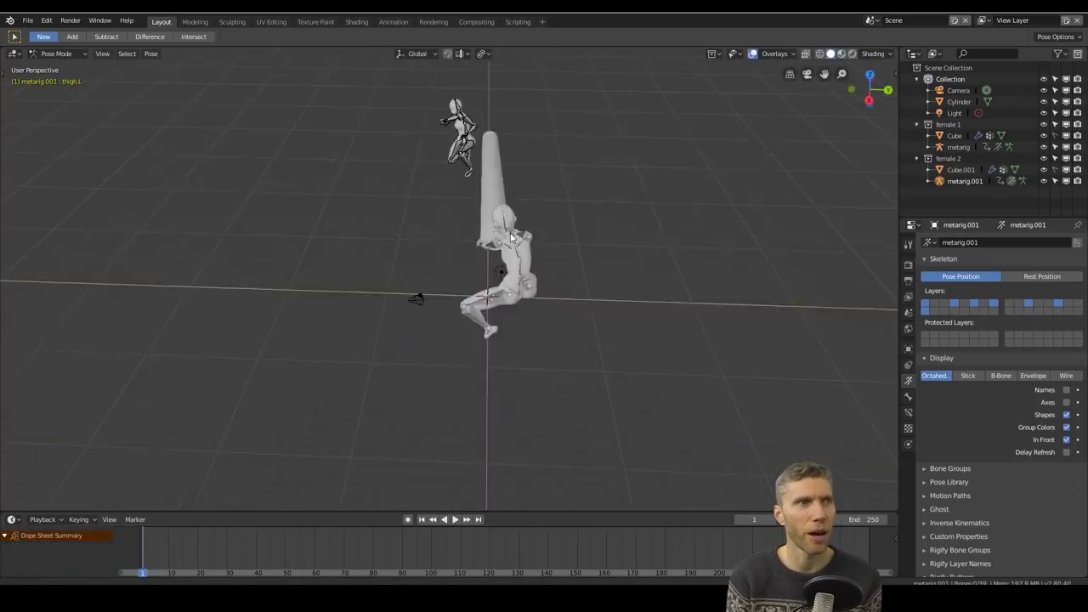
Move the cylinder in line with the first figure and shift the second figure's metarig along global Y to match
key(KP_7)
click(420, 250)
key(g)
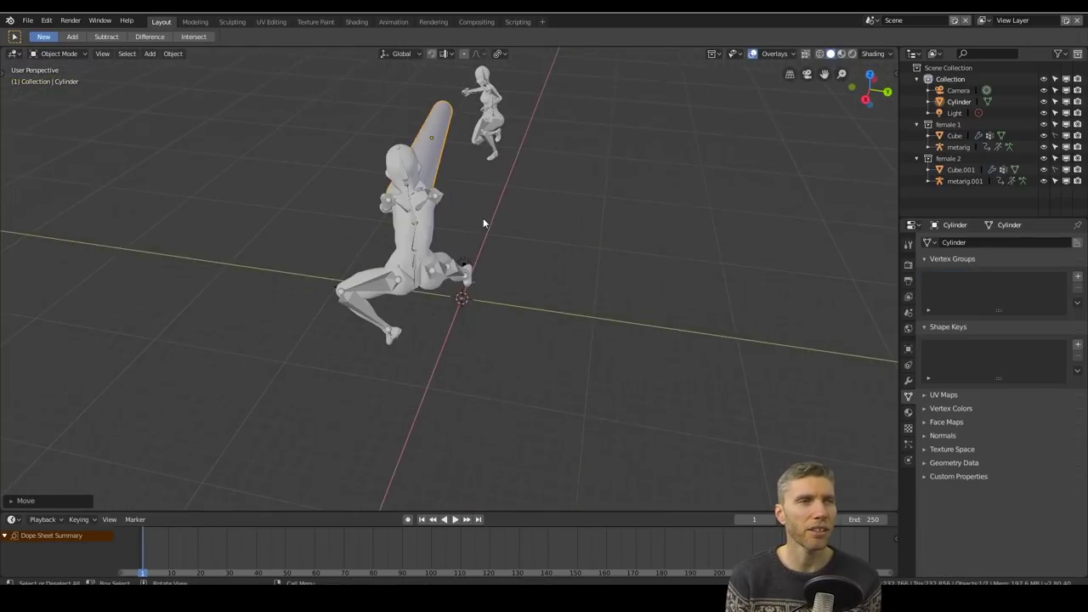
middle_drag(483, 218, 473, 162)
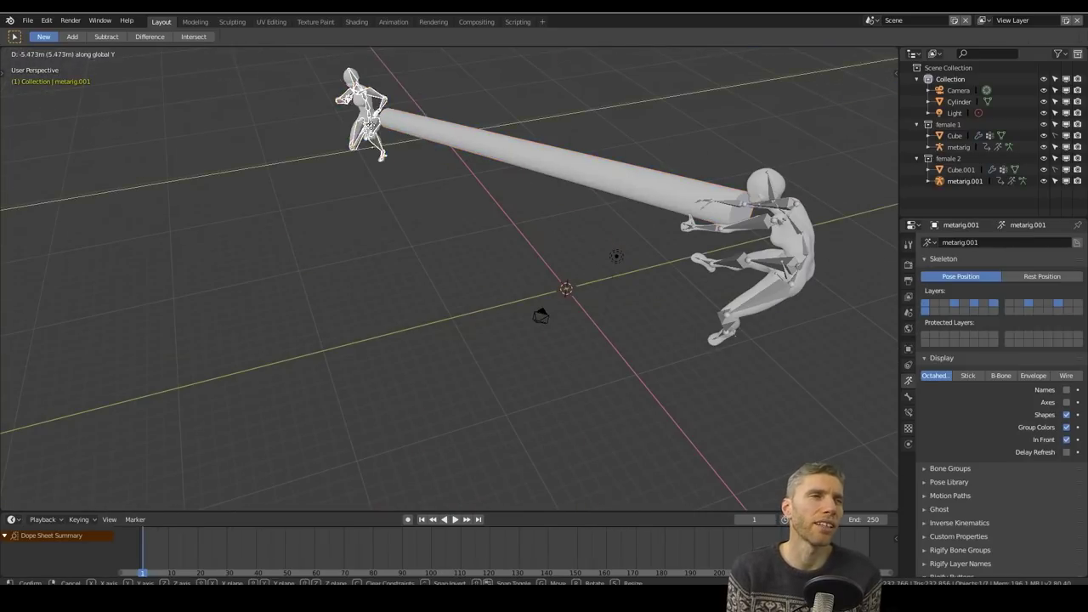
middle_drag(408, 145, 357, 116)
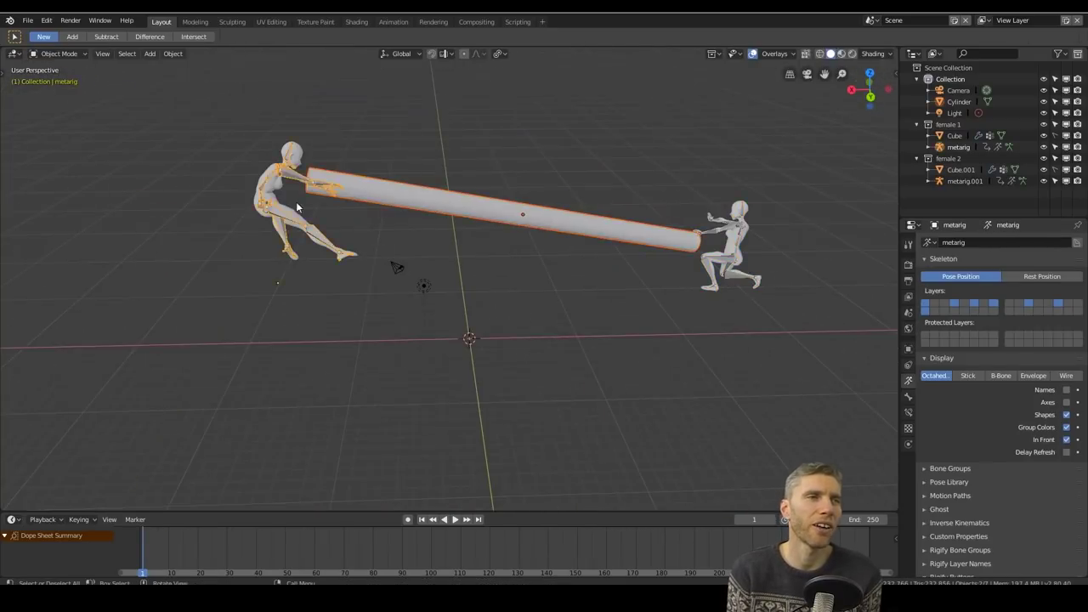
Place the 3D cursor with the Cursor tool at the figures' hands, ending at the kneeling figure's raised hand
key(shift+space)
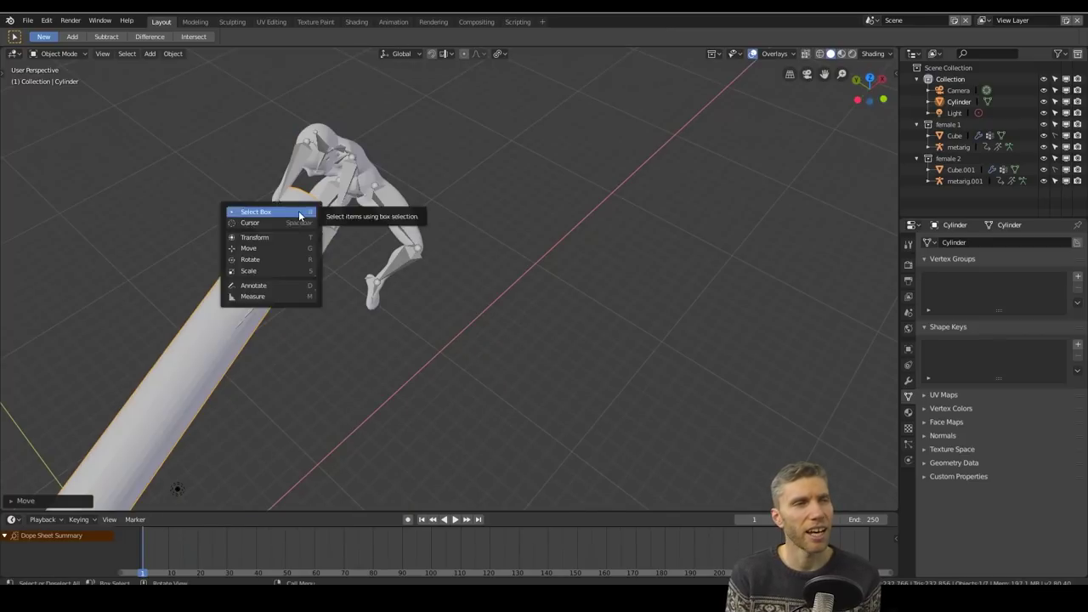
click(255, 225)
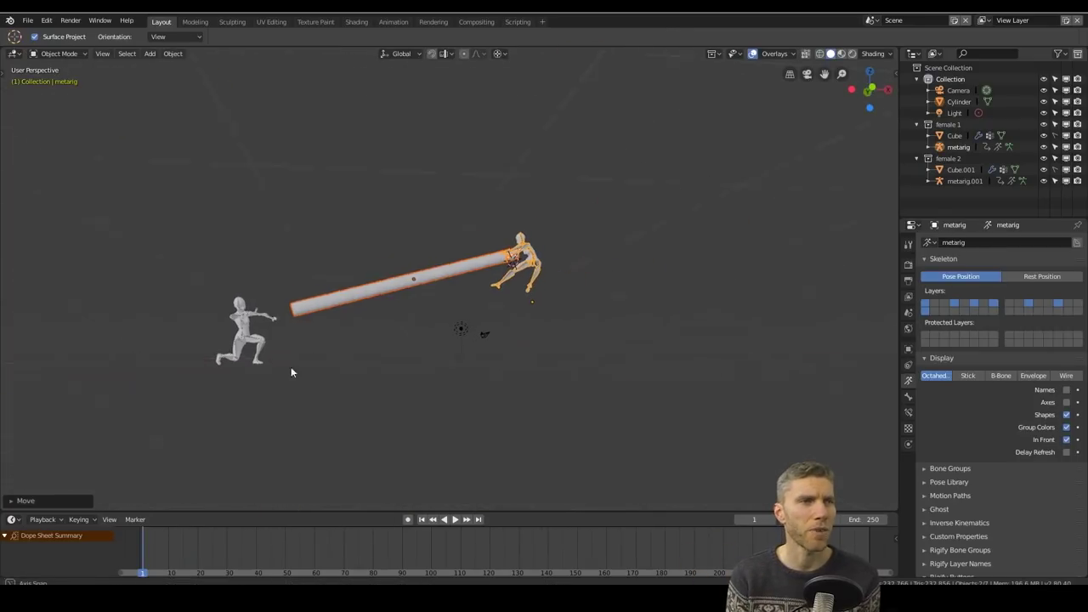
click(359, 289)
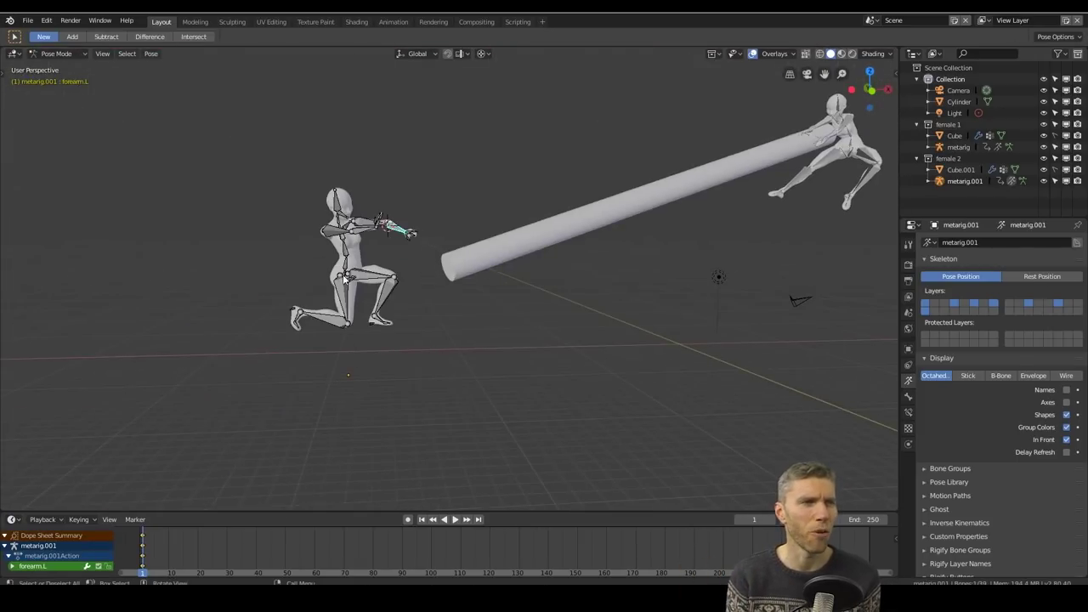
Rotate the kneeling figure's left thigh bone to refine its kneeling stance
click(75, 54)
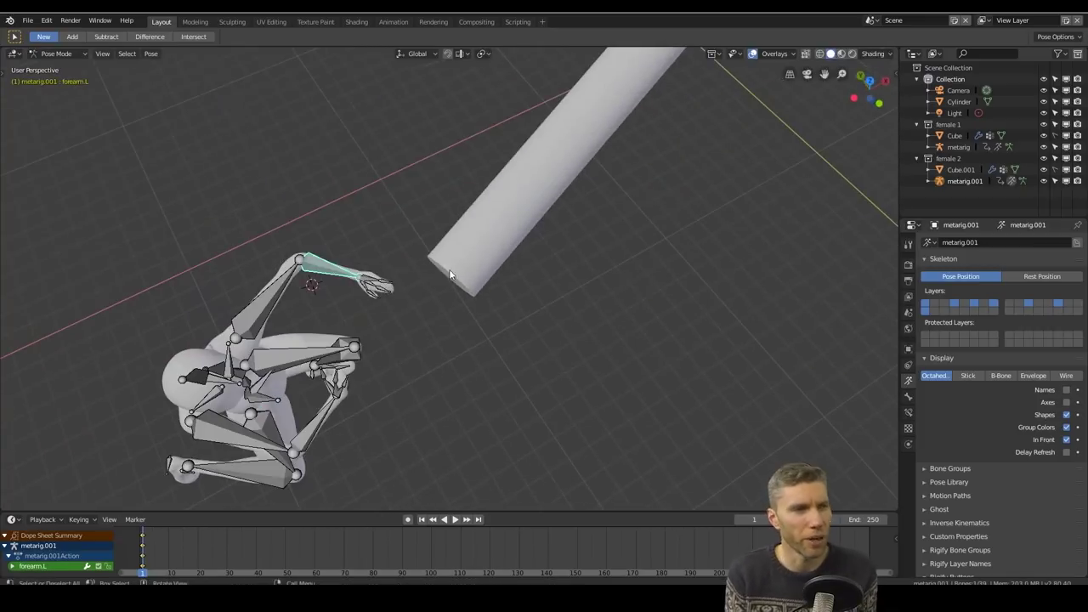
middle_drag(450, 274, 274, 204)
click(328, 242)
click(274, 204)
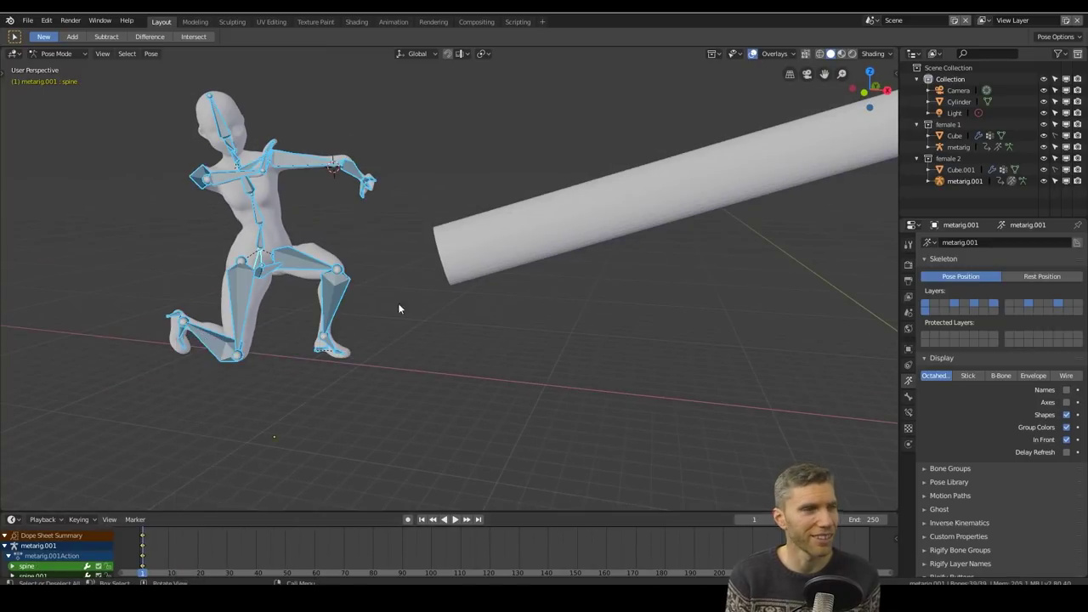
key(KP_1)
middle_drag(420, 332, 262, 345)
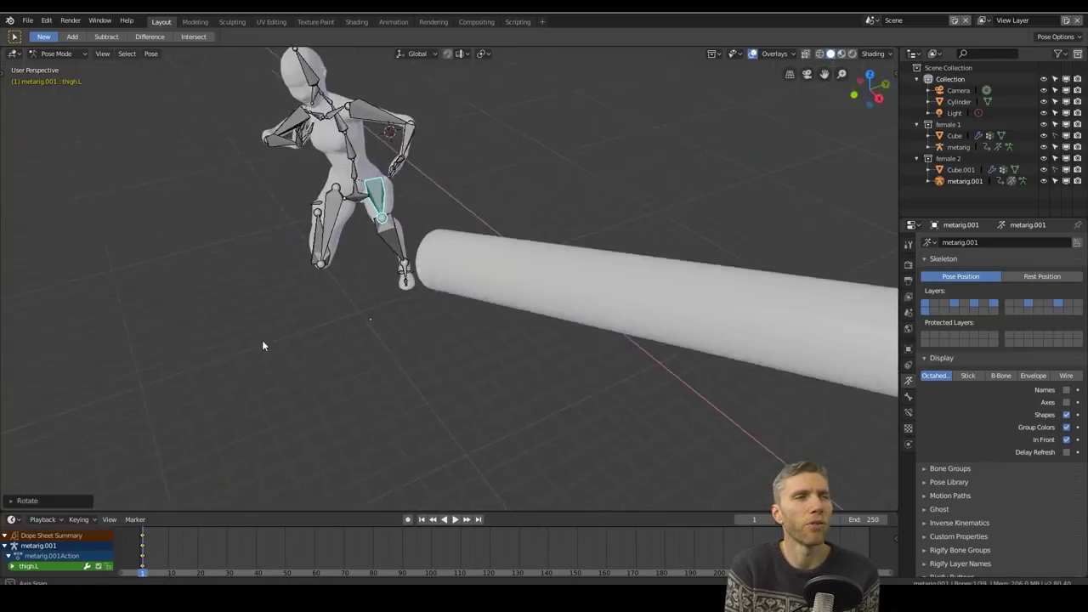
key(KP_1)
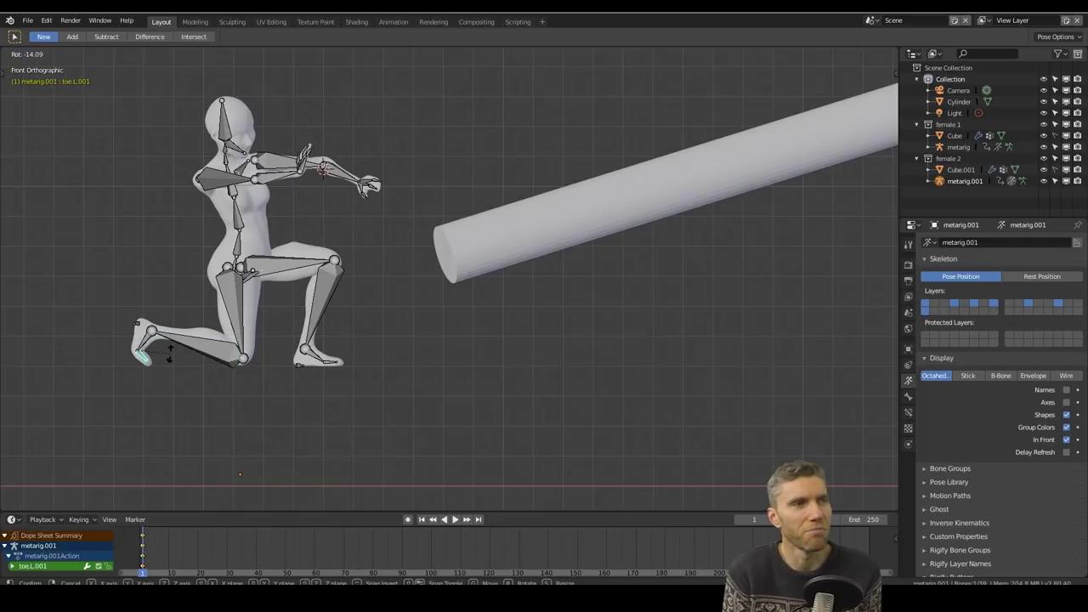
Rotate the kneeling figure's rear toe bone and lower its spine root bone until the figure rests on the ground line
click(271, 331)
middle_drag(271, 332, 145, 373)
click(212, 374)
middle_drag(212, 374, 337, 268)
middle_drag(362, 187, 347, 277)
click(305, 246)
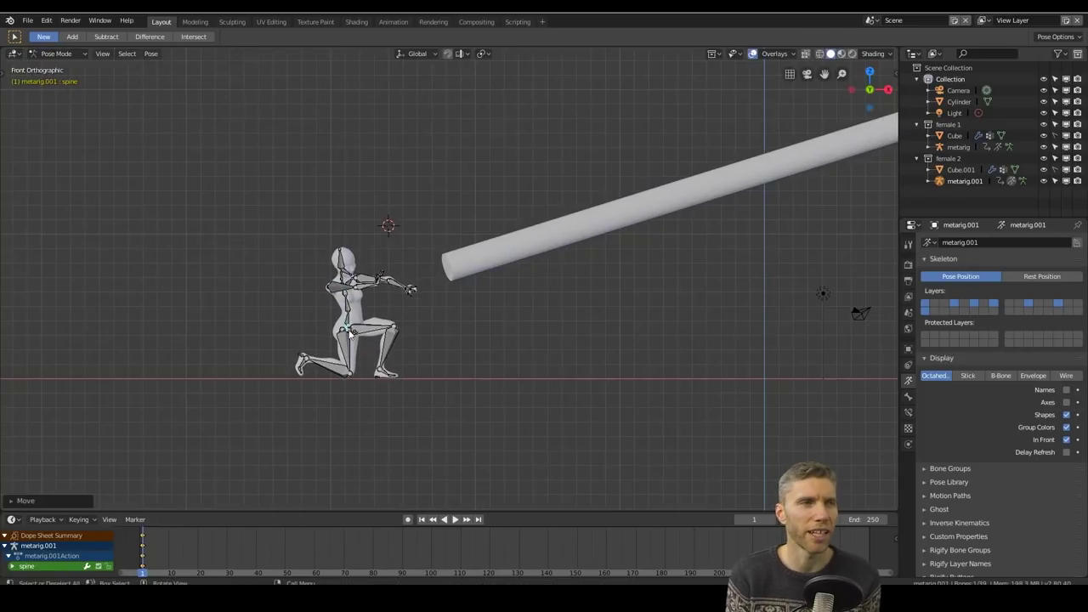
Rotate the kneeling figure's front foot bone flat to the ground and select all bones of its metarig
scroll(348, 334, up, 3)
click(242, 432)
key(r)
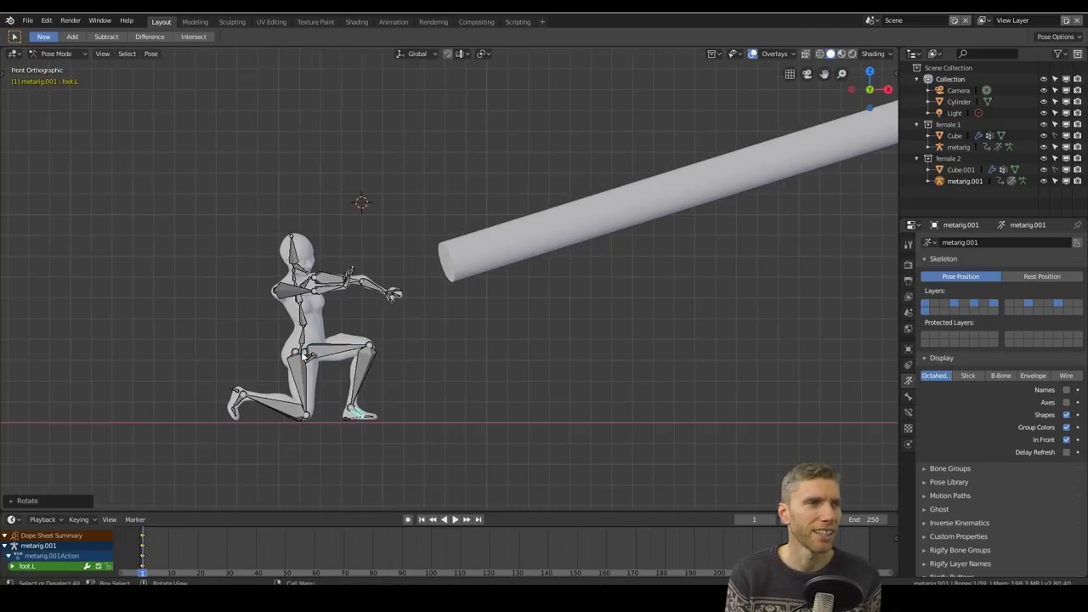
key(a)
middle_drag(304, 355, 661, 285)
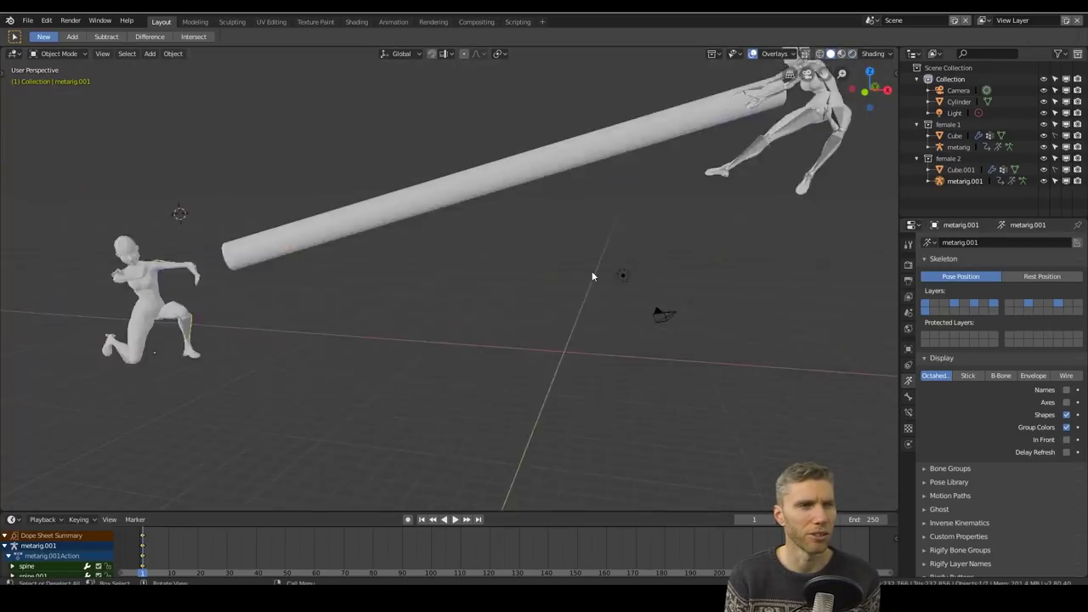
Adjust the rotation of the kneeling figure's rear thigh bone and select the entire metarig
middle_drag(592, 274, 322, 148)
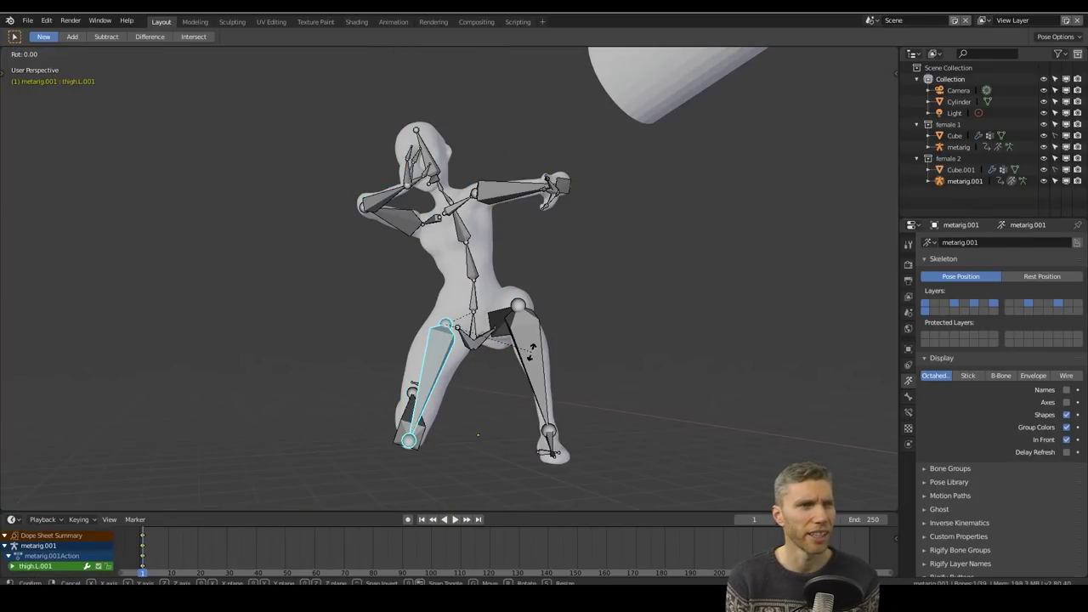
key(Return)
middle_drag(459, 382, 512, 363)
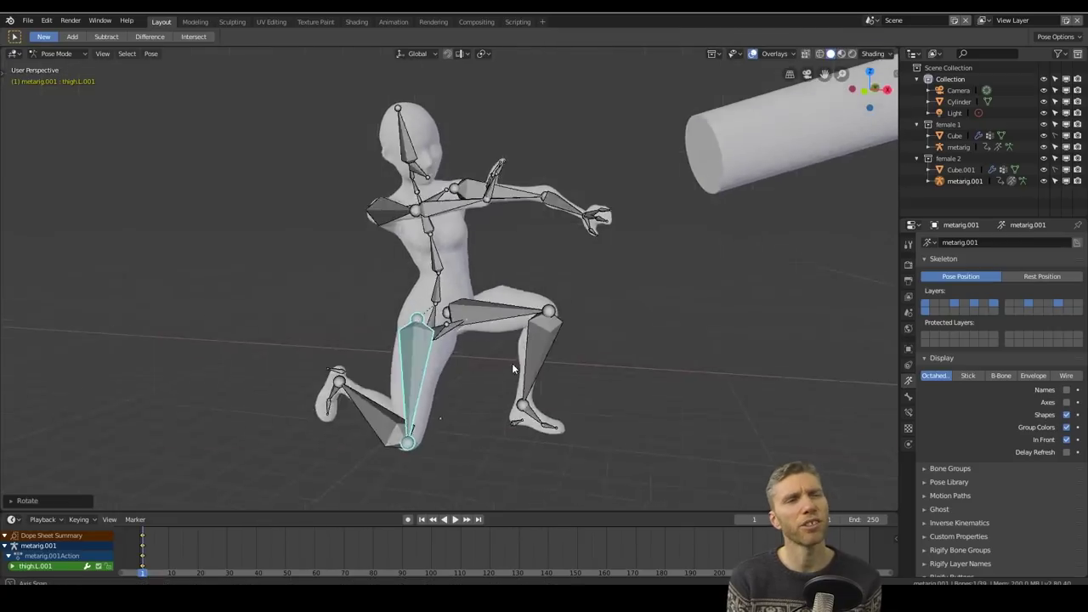
scroll(459, 348, down, 10)
key(a)
middle_drag(412, 332, 260, 220)
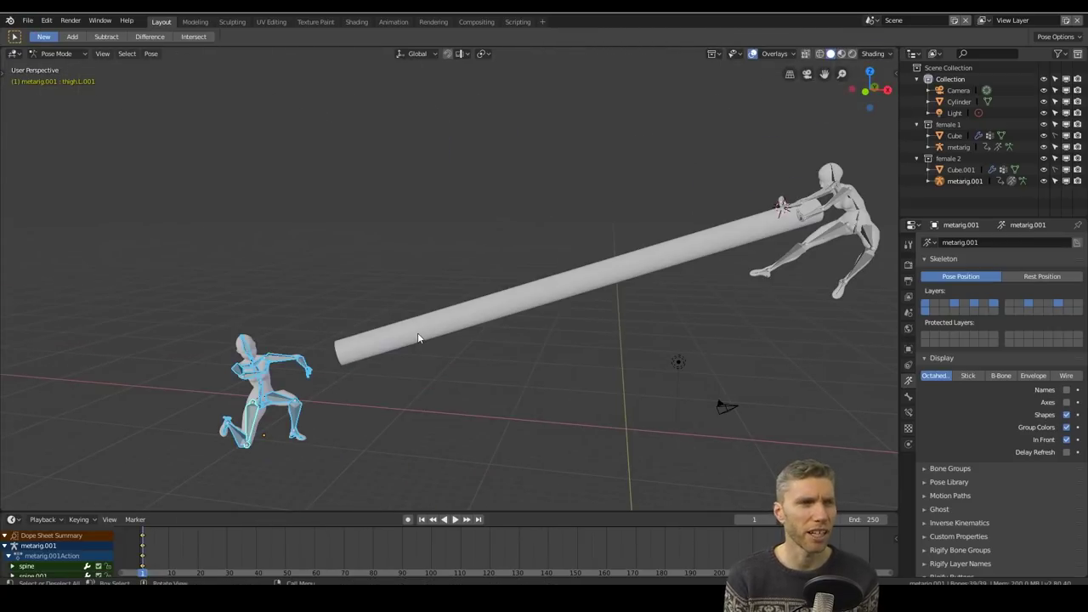
click(366, 405)
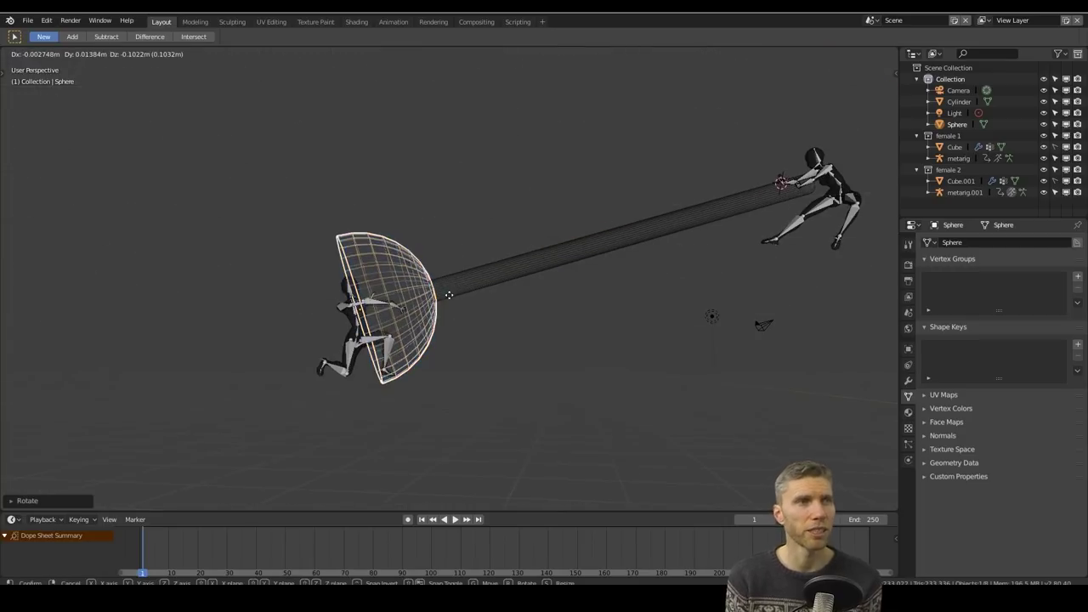
Position the half sphere at the cylinder's lower end as a shield before the kneeling figure and return to solid shading
click(449, 294)
scroll(568, 294, up, 2)
scroll(587, 313, down, 4)
middle_drag(587, 312, 491, 298)
middle_drag(573, 324, 496, 358)
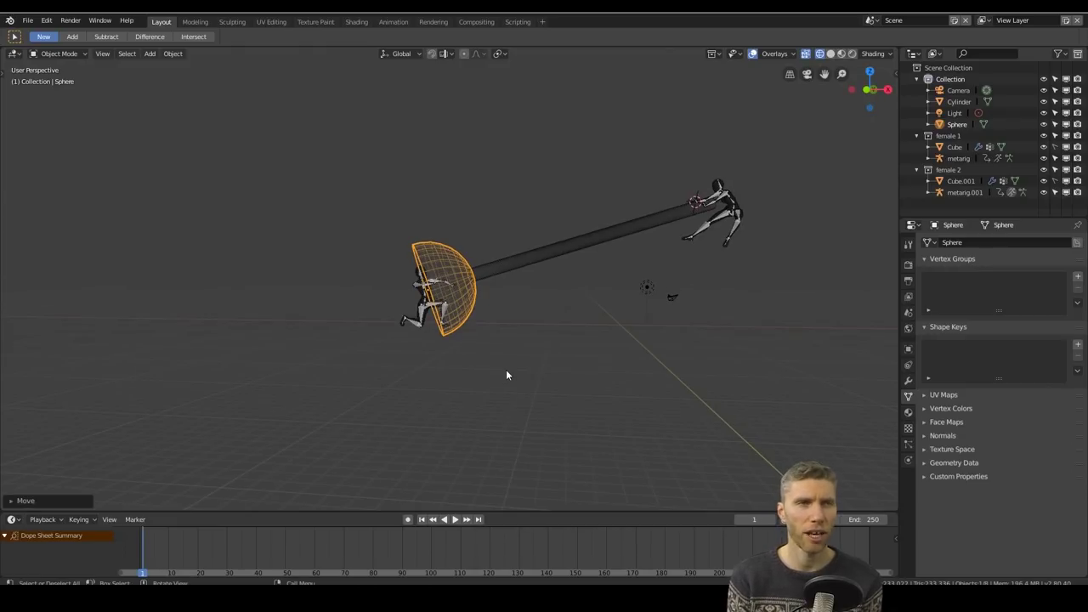
key(z)
click(695, 345)
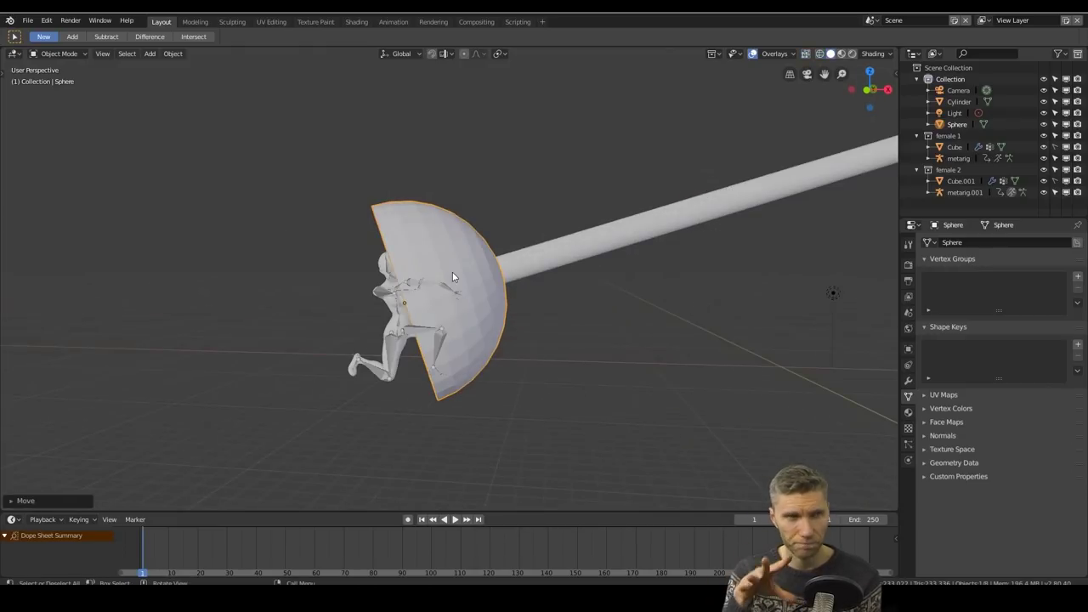
Duplicate the half sphere, scale the copy up slightly and add a Solidify modifier for shell thickness
key(shift+d)
key(s)
click(908, 380)
click(939, 244)
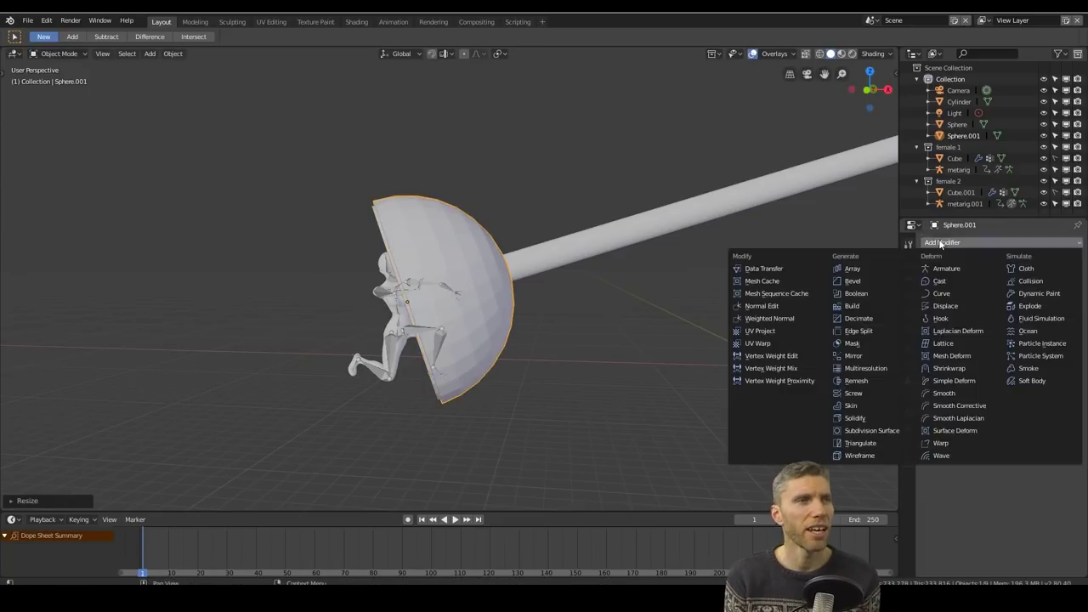
click(854, 418)
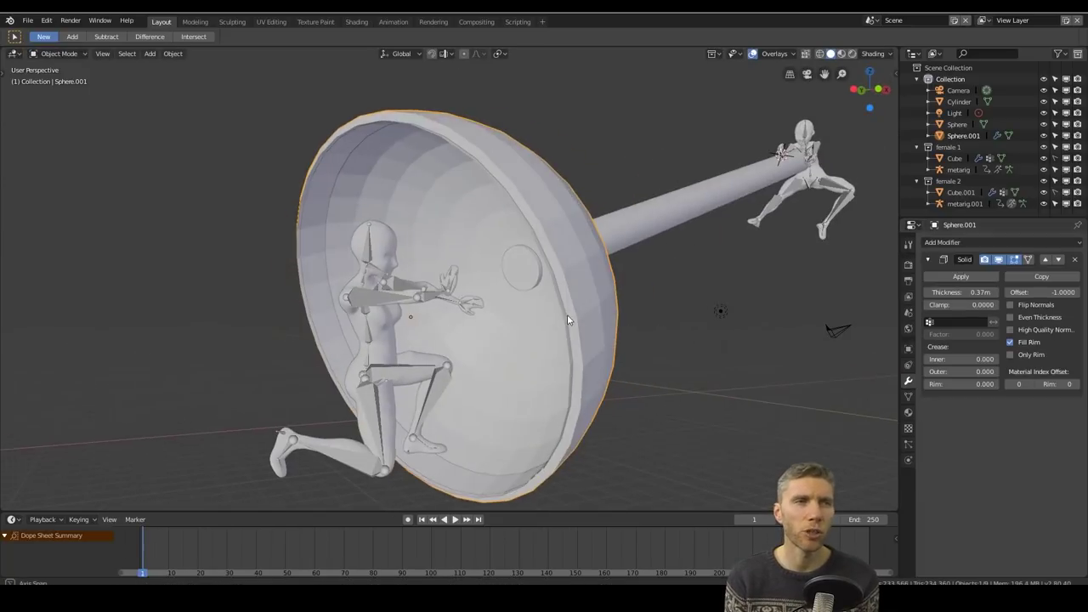
click(939, 242)
click(854, 419)
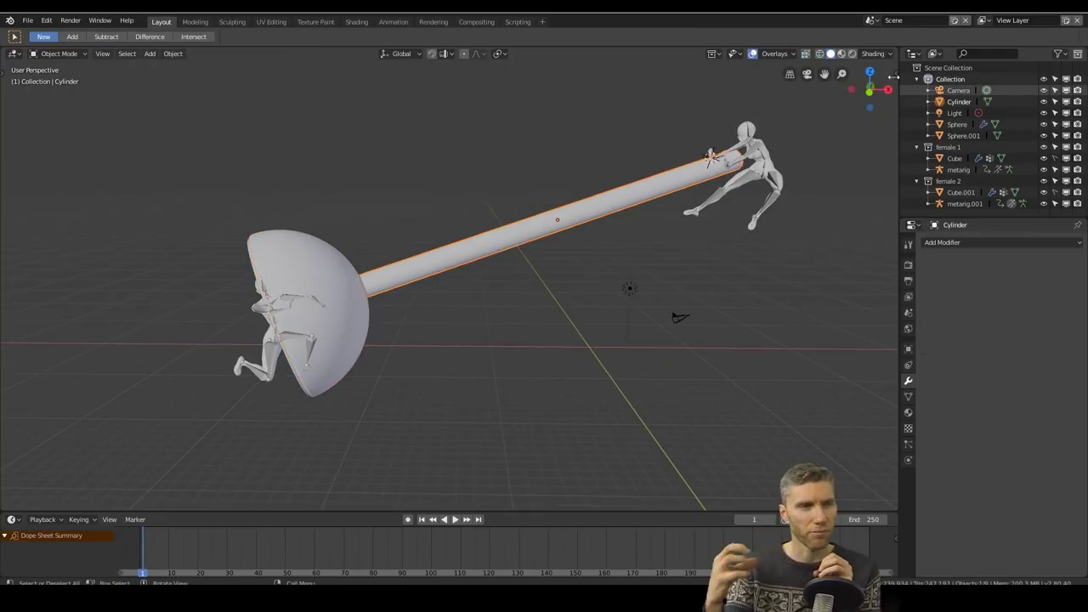
click(893, 77)
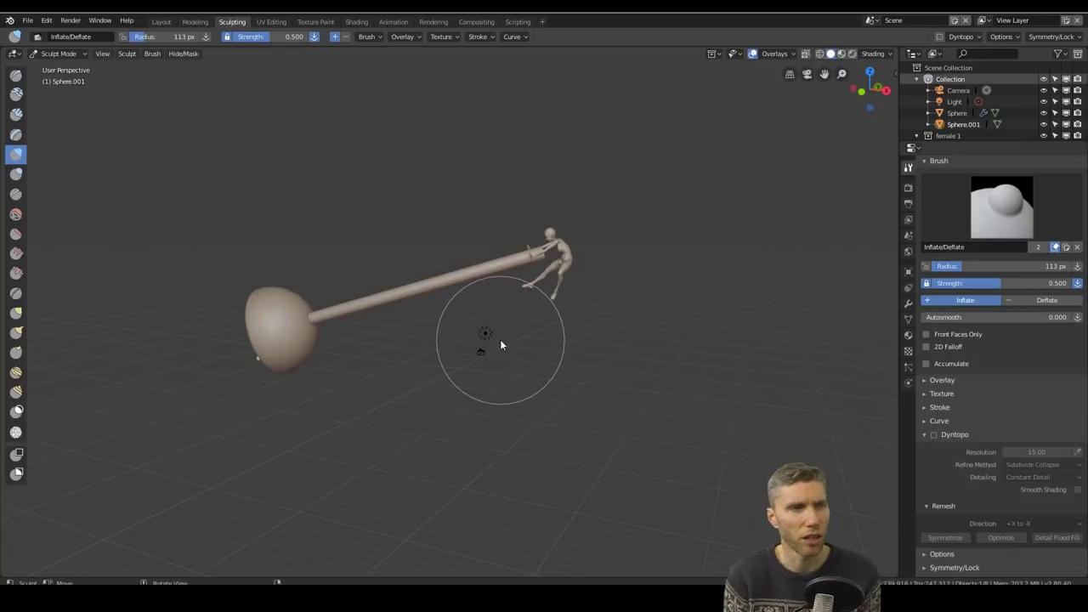
scroll(506, 322, up, 5)
mouse_move(506, 321)
middle_down()
mouse_move(560, 269)
mouse_move(576, 296)
mouse_move(515, 265)
mouse_move(533, 286)
middle_up()
click(933, 434)
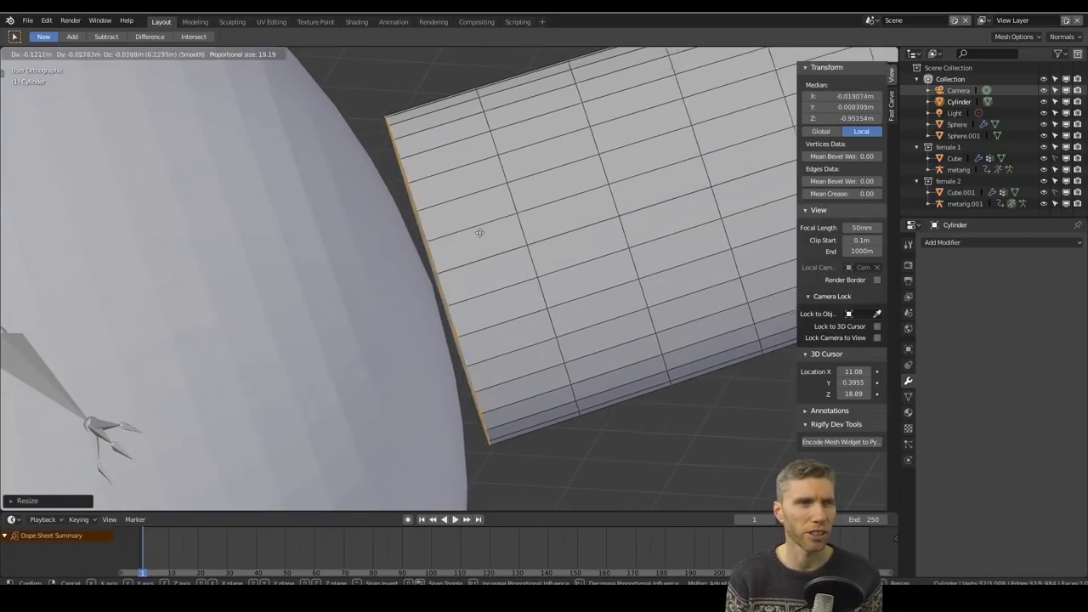
Widen the cylinder toward the half sphere with proportional editing and union it with the outer half sphere
click(474, 262)
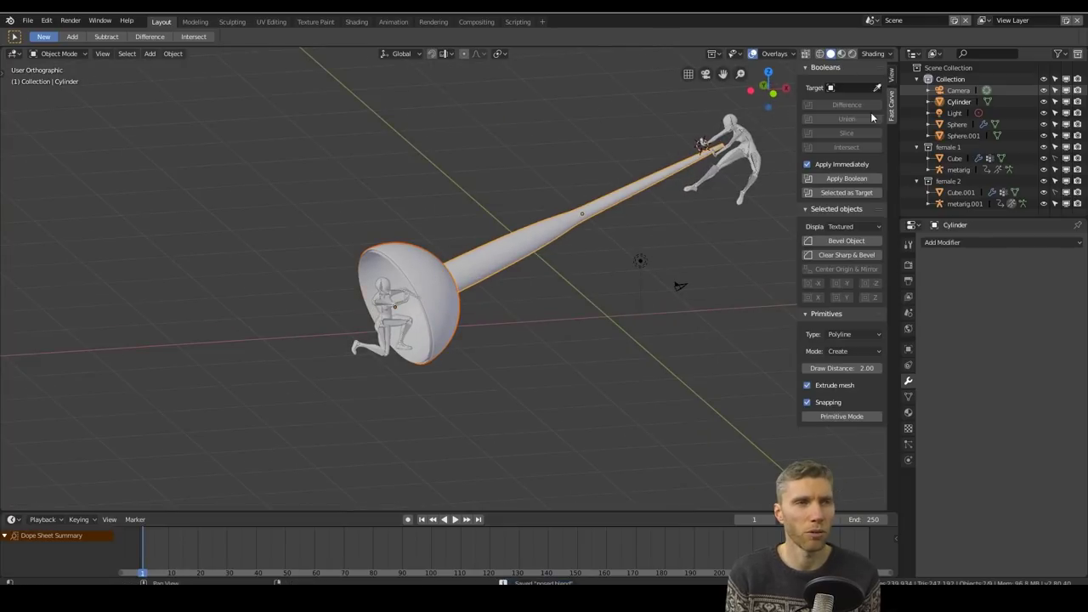
middle_drag(587, 263, 522, 353)
Scale the new plane up into a large ground surface beneath both figures
key(s)
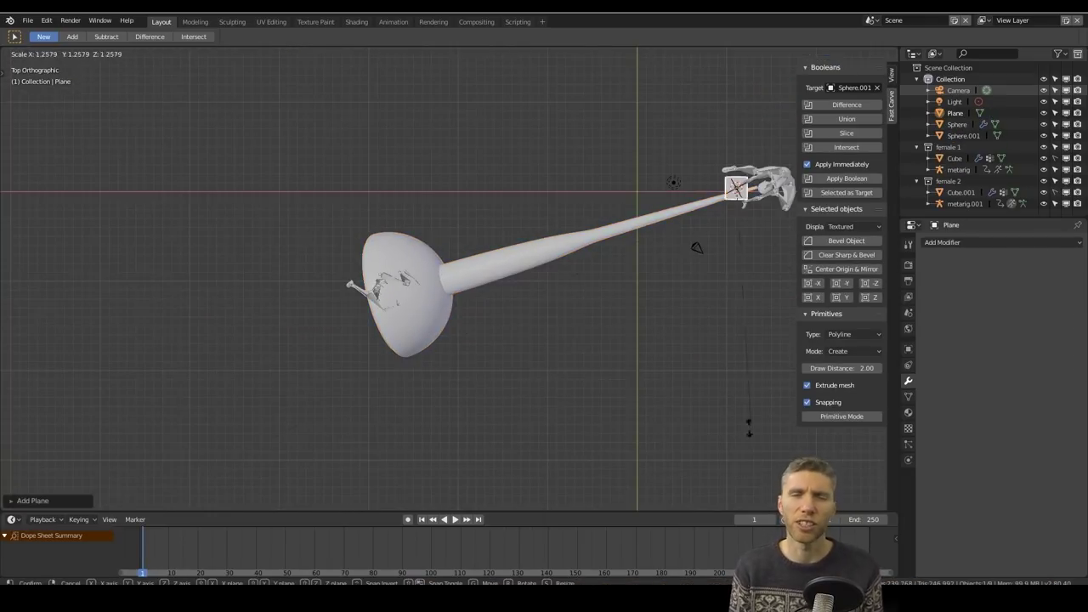
click(544, 306)
middle_drag(544, 306, 473, 310)
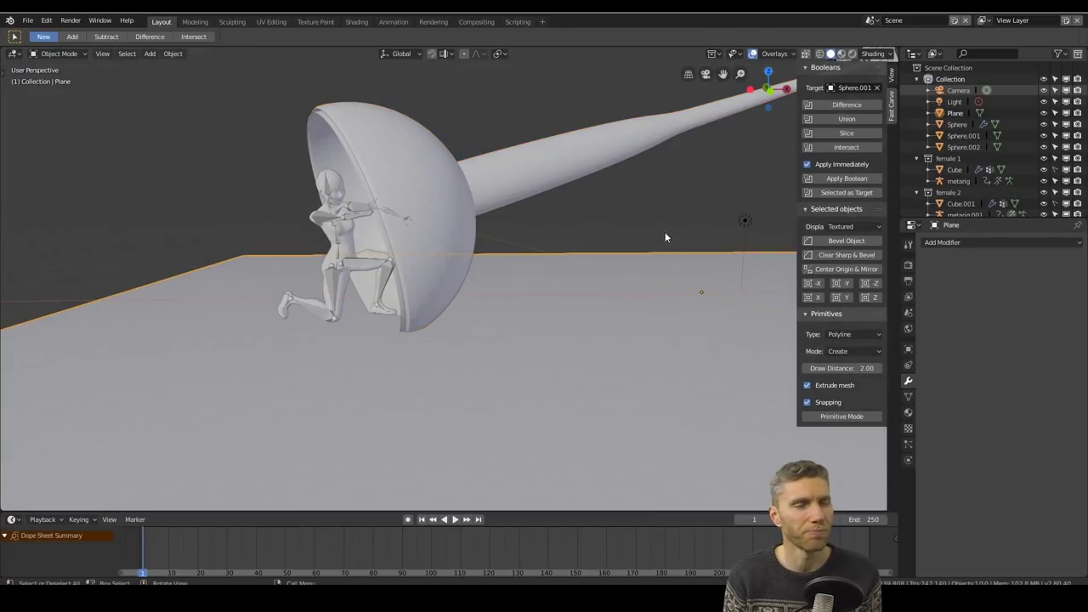
click(533, 174)
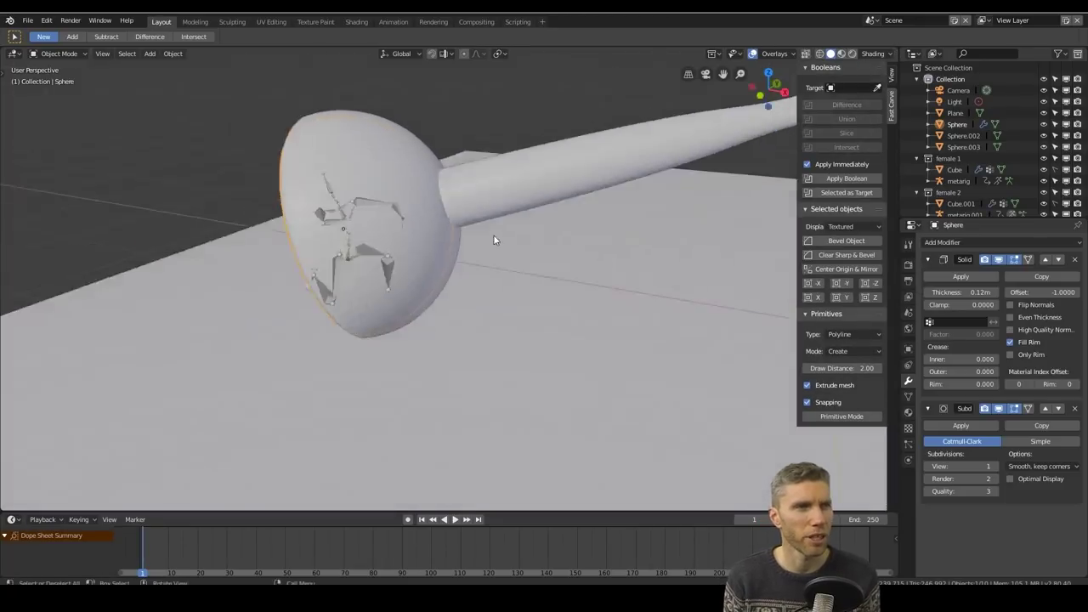
Select the joined cylinder and half-sphere mesh and save the file as sculpt water.blend
click(535, 247)
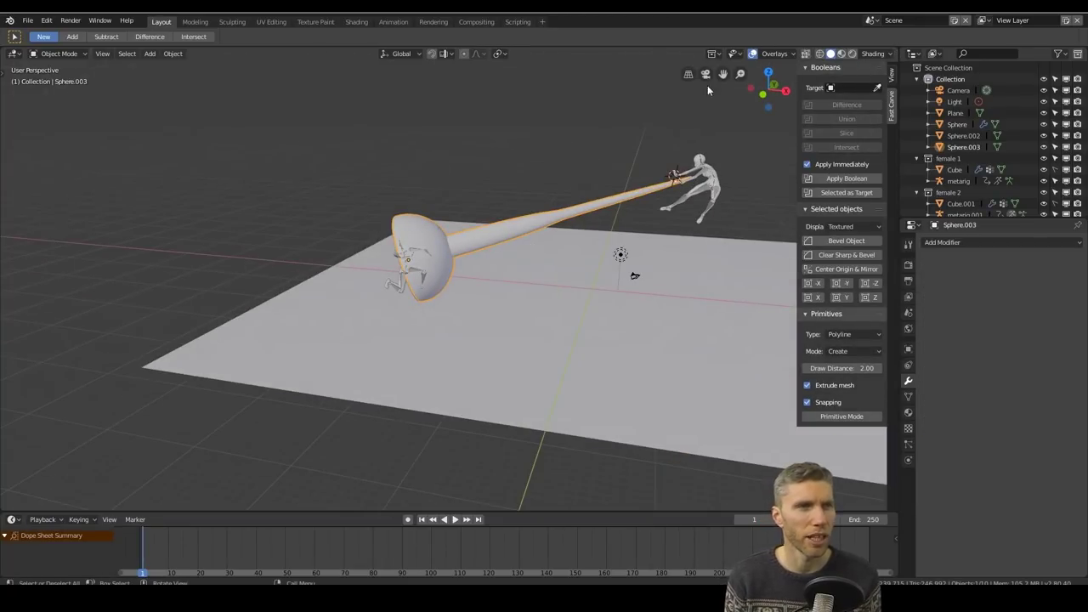
click(28, 20)
click(51, 140)
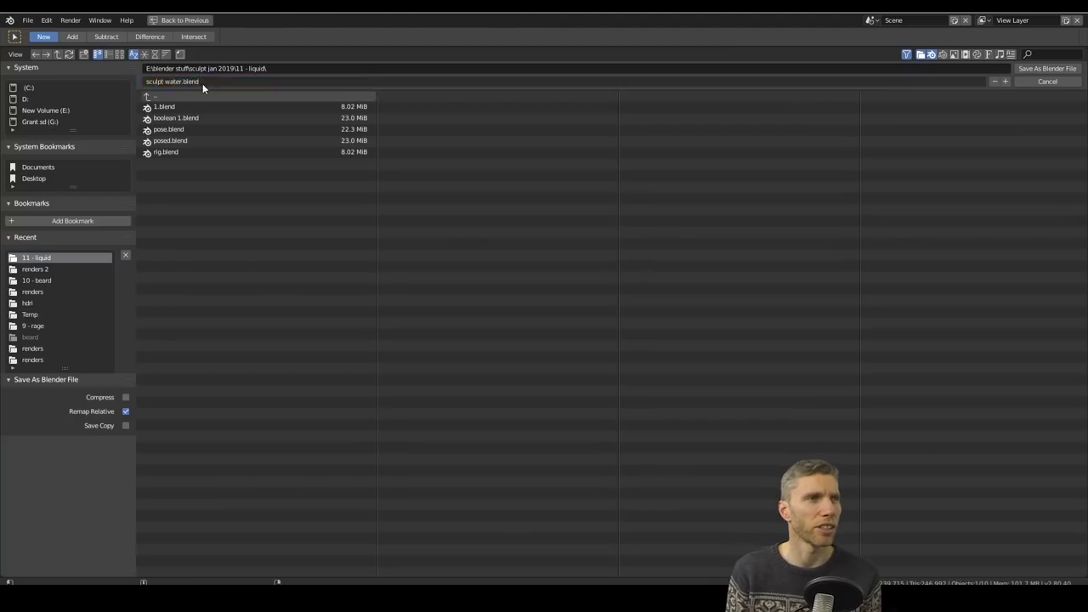
Remesh the joined shape with Dyntopo at a constant detail resolution of 5.00 and work over it with the Simplify brush
click(941, 527)
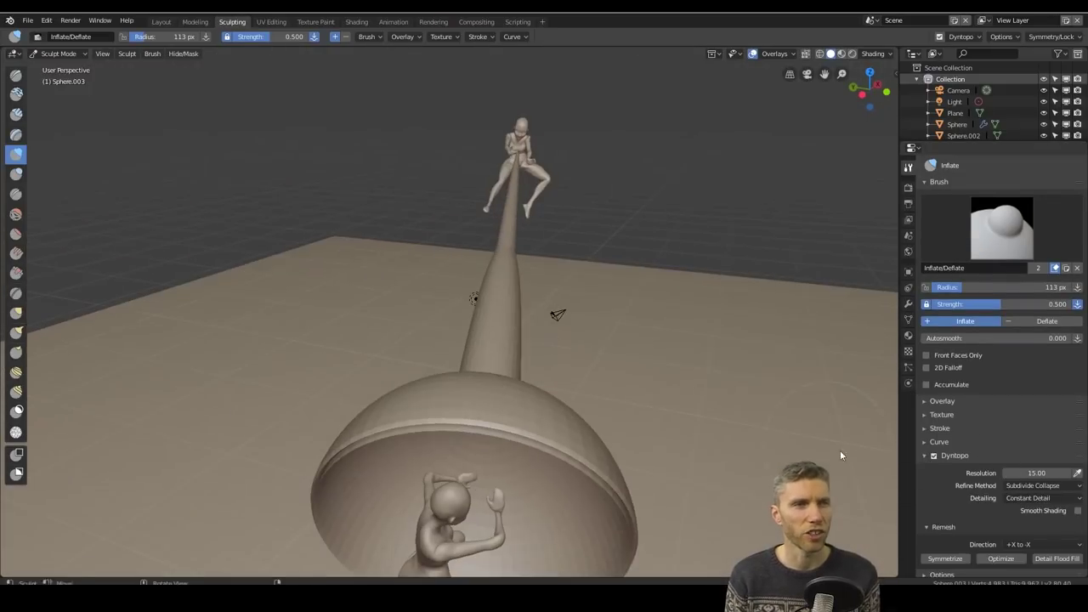
middle_drag(544, 357, 408, 306)
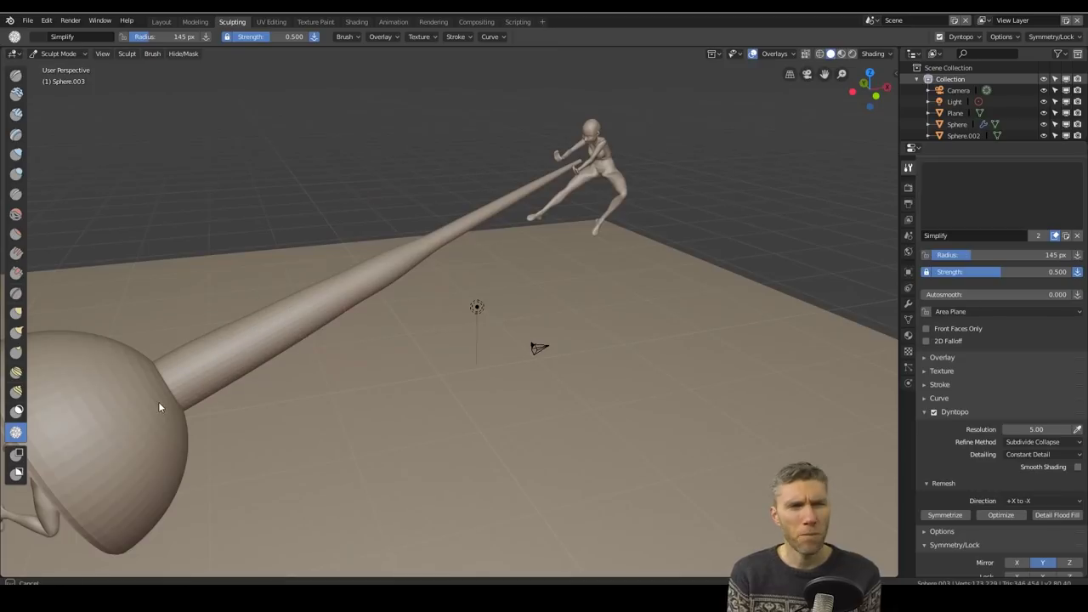
middle_drag(158, 406, 230, 218)
middle_drag(300, 281, 568, 216)
middle_drag(358, 421, 442, 399)
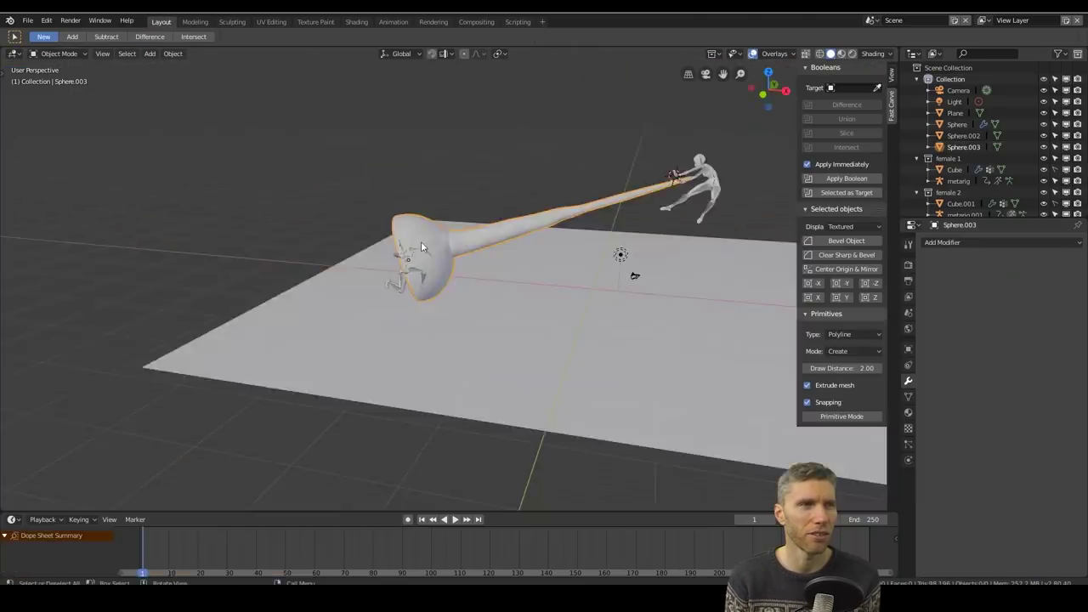
Hide the inner half-sphere shell and restrict the Draw brush to front faces only
middle_drag(420, 241, 510, 245)
click(950, 340)
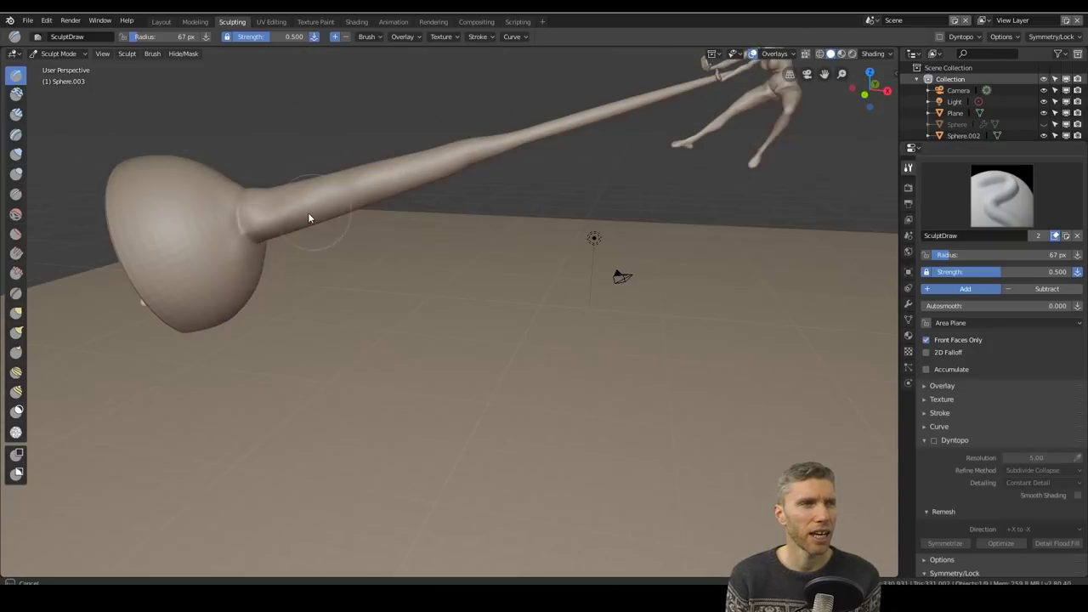
mouse_move(308, 213)
middle_down()
mouse_move(577, 155)
mouse_move(448, 270)
mouse_move(258, 288)
mouse_move(627, 260)
mouse_move(554, 275)
mouse_move(572, 233)
mouse_move(437, 316)
mouse_move(425, 386)
middle_up()
Pull the stream's thin end into a point toward the first figure's hands using the Snake Hook brush
key(k)
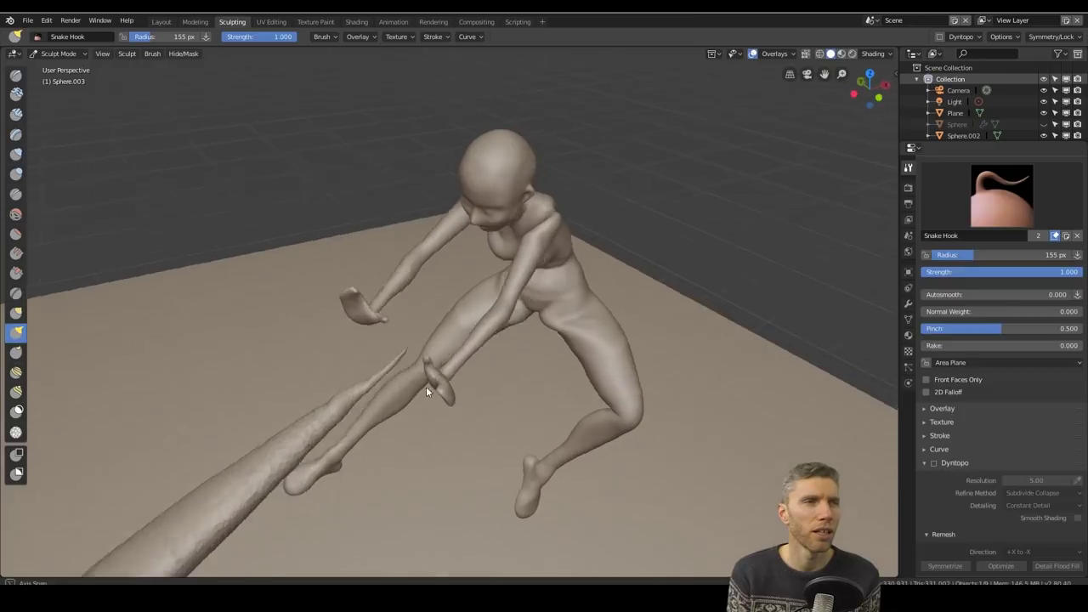
key(i)
mouse_move(304, 474)
middle_down()
mouse_move(430, 295)
mouse_move(308, 345)
mouse_move(583, 315)
mouse_move(552, 250)
mouse_move(575, 296)
mouse_move(516, 263)
mouse_move(567, 238)
middle_up()
Sculpt flowing ridges where the shaft meets the bowl using the Draw brush
key(x)
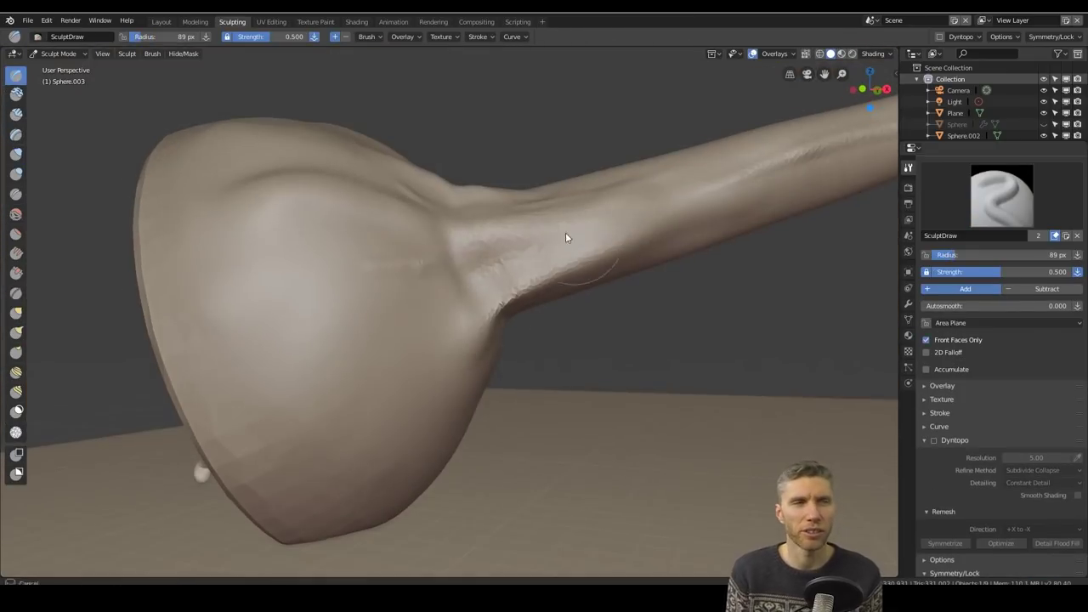
mouse_move(409, 306)
middle_down()
mouse_move(444, 280)
mouse_move(410, 306)
mouse_move(573, 289)
mouse_move(444, 265)
middle_up()
Pull long splash tendrils out of the bowl's rim with the Snake Hook brush at about 130 px radius
key(k)
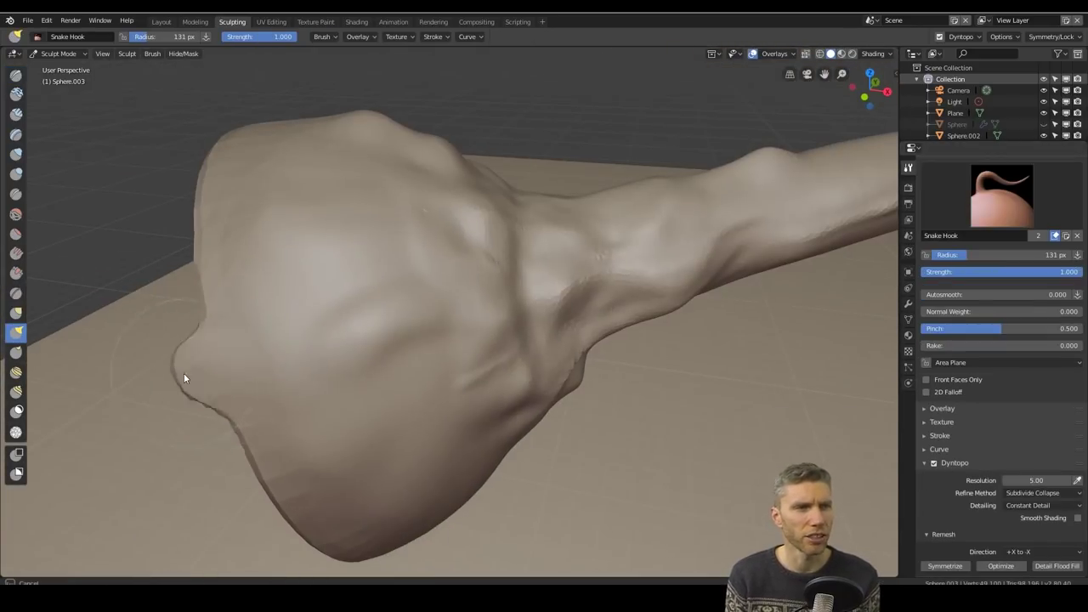
middle_drag(183, 378, 440, 256)
middle_drag(570, 283, 425, 364)
key(f)
mouse_move(281, 233)
middle_down()
mouse_move(445, 287)
mouse_move(383, 339)
mouse_move(361, 298)
mouse_move(573, 233)
mouse_move(415, 296)
middle_up()
key(f)
click(546, 297)
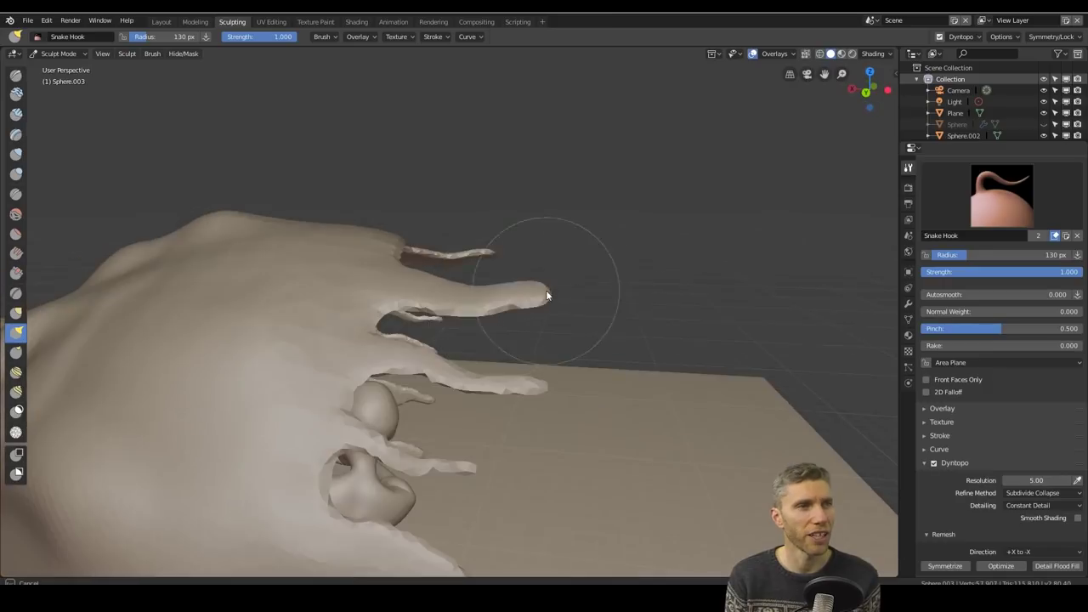
Add thinner, forked tendrils around the bowl's rim with the Snake Hook brush at 75 px radius
mouse_move(546, 296)
middle_down()
mouse_move(473, 315)
mouse_move(677, 193)
mouse_move(624, 400)
mouse_move(644, 376)
mouse_move(524, 328)
mouse_move(531, 318)
mouse_move(680, 323)
mouse_move(388, 309)
mouse_move(467, 366)
mouse_move(449, 359)
mouse_move(483, 364)
mouse_move(444, 318)
mouse_move(396, 348)
mouse_move(357, 353)
mouse_move(522, 313)
mouse_move(444, 277)
mouse_move(516, 329)
mouse_move(474, 333)
mouse_move(581, 352)
mouse_move(575, 323)
mouse_move(594, 365)
mouse_move(685, 377)
mouse_move(585, 371)
mouse_move(464, 340)
middle_up()
key(x)
key(k)
key(b)
scroll(576, 323, down, 5)
scroll(464, 340, up, 4)
key(k)
key(f)
click(396, 312)
scroll(326, 324, up, 2)
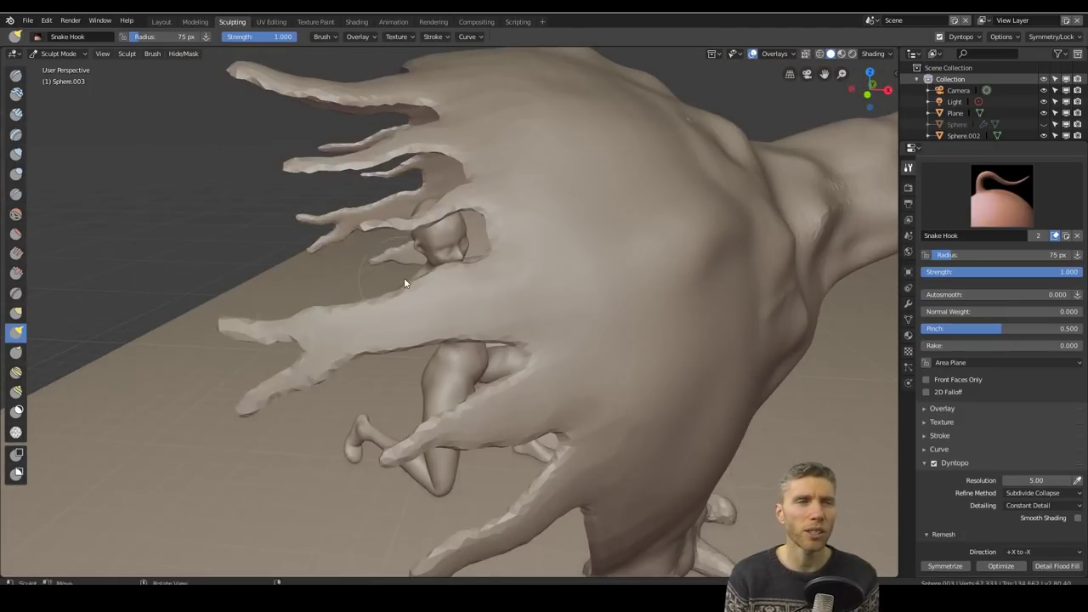
Extend the rim tendrils and pull the bowl's underside down into splashes spreading on the ground plane
mouse_move(404, 283)
middle_down()
mouse_move(469, 247)
mouse_move(510, 255)
mouse_move(563, 328)
mouse_move(424, 349)
middle_up()
scroll(424, 348, down, 5)
key(f)
click(234, 261)
mouse_move(235, 261)
middle_down()
mouse_move(321, 195)
mouse_move(347, 473)
mouse_move(322, 482)
middle_up()
scroll(229, 460, up, 5)
mouse_move(228, 460)
middle_down()
mouse_move(432, 393)
mouse_move(646, 216)
mouse_move(653, 359)
middle_up()
scroll(491, 414, up, 5)
scroll(492, 414, down, 5)
mouse_move(492, 414)
middle_down()
mouse_move(604, 434)
mouse_move(553, 374)
middle_up()
Build up lumpy drips around the splash base with the Draw brush at 51 px radius and 0.752 strength
key(x)
scroll(498, 311, up, 4)
mouse_move(498, 311)
middle_down()
mouse_move(320, 393)
mouse_move(656, 459)
middle_up()
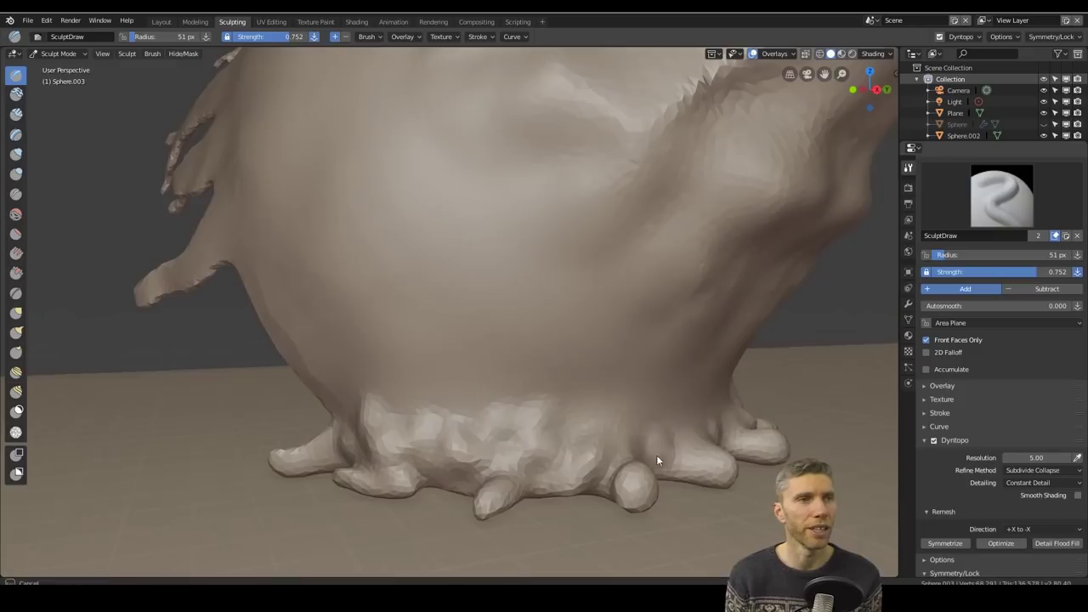
Stretch a lower rim tendril along the ground beside the kneeling figure with the Snake Hook brush at 60 px radius
scroll(410, 452, down, 6)
mouse_move(556, 392)
middle_down()
mouse_move(537, 411)
mouse_move(321, 320)
mouse_move(326, 304)
middle_up()
scroll(320, 321, up, 5)
key(k)
scroll(369, 344, up, 3)
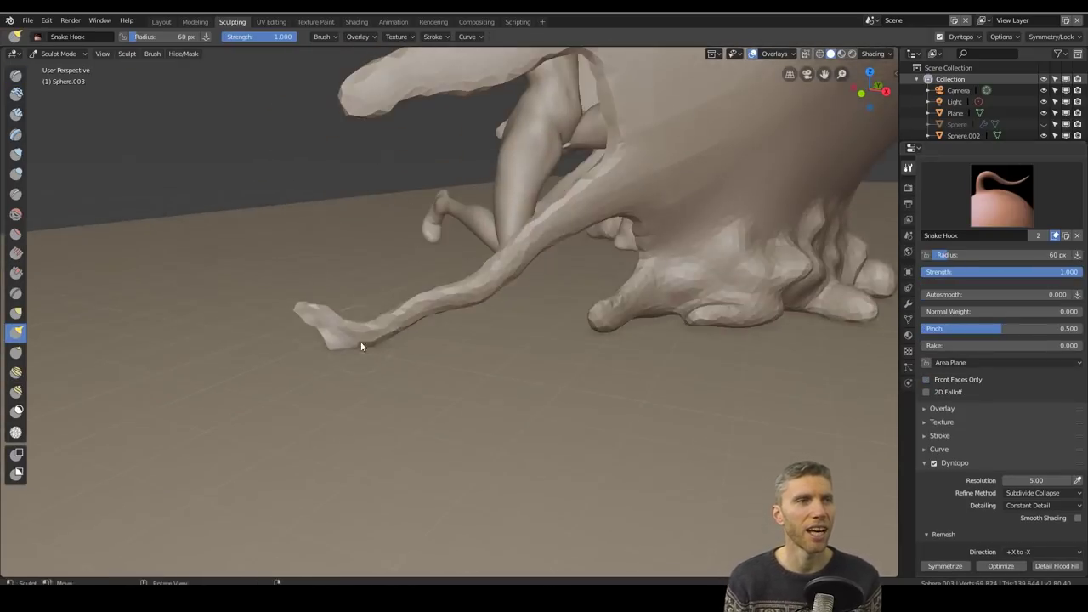
Round off the ground tendril and swell lumps along the water stream with the Inflate brush at 57 px radius and 0.807 strength
middle_drag(360, 341, 660, 270)
scroll(497, 350, down, 5)
mouse_move(513, 341)
middle_down()
mouse_move(435, 267)
mouse_move(377, 185)
mouse_move(236, 231)
mouse_move(512, 198)
mouse_move(268, 218)
mouse_move(468, 207)
mouse_move(603, 177)
mouse_move(360, 310)
mouse_move(336, 274)
mouse_move(525, 125)
mouse_move(385, 344)
mouse_move(199, 323)
mouse_move(355, 338)
mouse_move(304, 254)
mouse_move(582, 367)
middle_up()
key(i)
scroll(411, 224, up, 3)
scroll(304, 254, down, 6)
scroll(587, 244, up, 6)
middle_drag(374, 263, 685, 170)
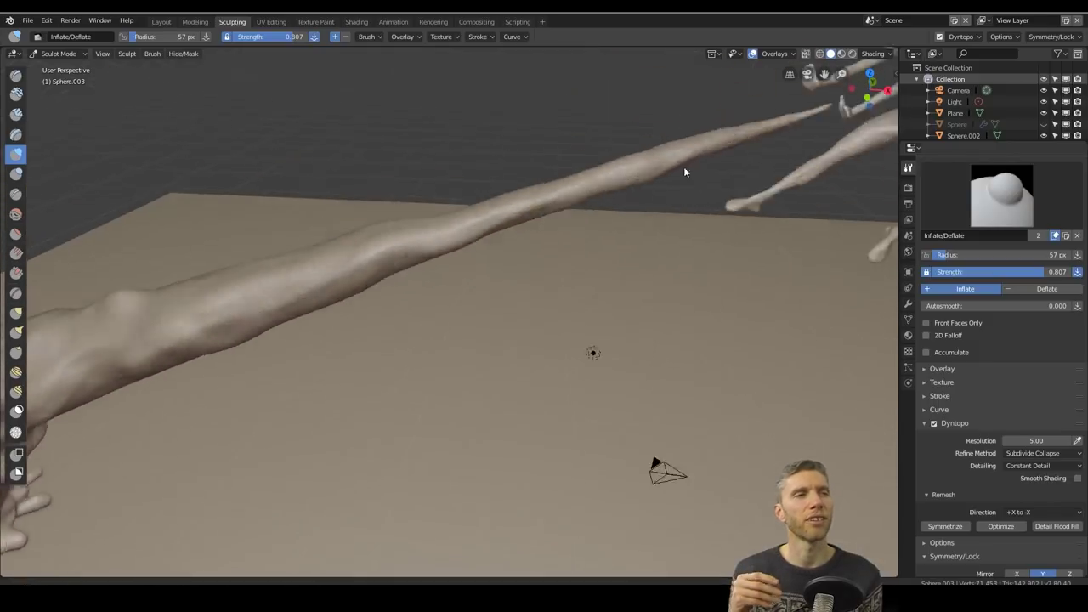
Swell the tips of the rim and ground tendrils into round droplets with the Inflate brush at 53 px radius
scroll(434, 382, down, 6)
middle_drag(434, 381, 339, 416)
scroll(339, 415, up, 6)
mouse_move(359, 321)
middle_down()
mouse_move(384, 293)
mouse_move(479, 261)
mouse_move(571, 372)
mouse_move(598, 371)
middle_up()
scroll(478, 262, down, 6)
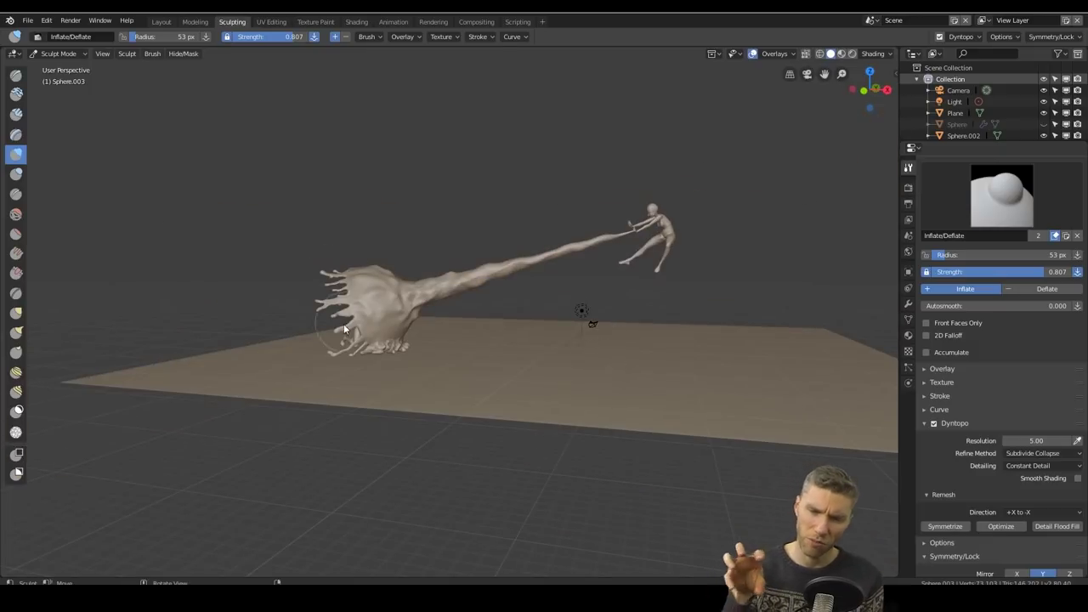
scroll(362, 379, up, 6)
middle_drag(362, 379, 437, 379)
scroll(583, 356, down, 6)
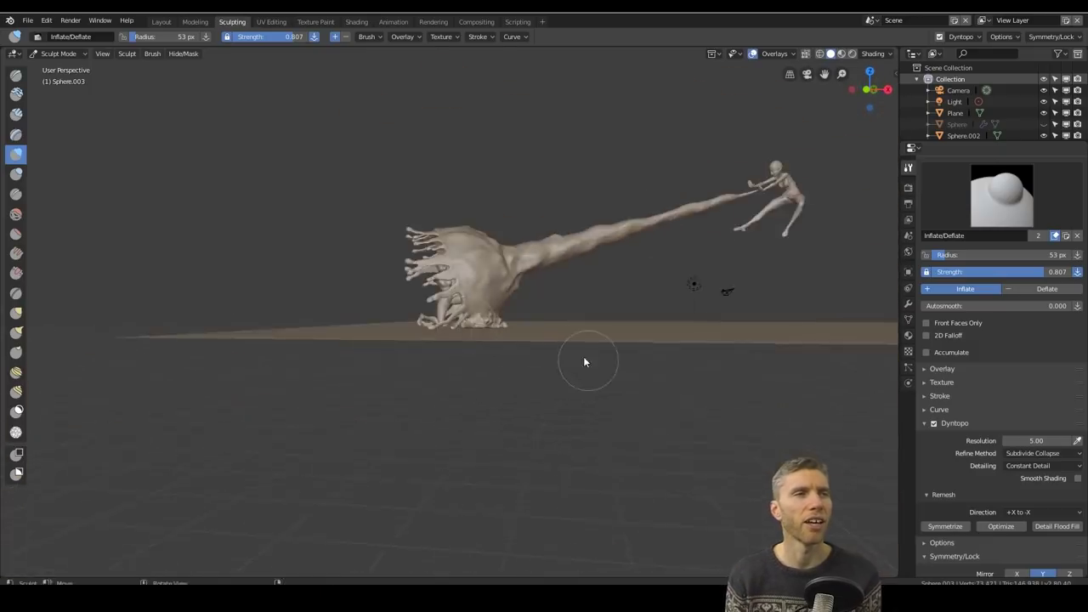
middle_drag(583, 356, 563, 312)
scroll(647, 313, up, 6)
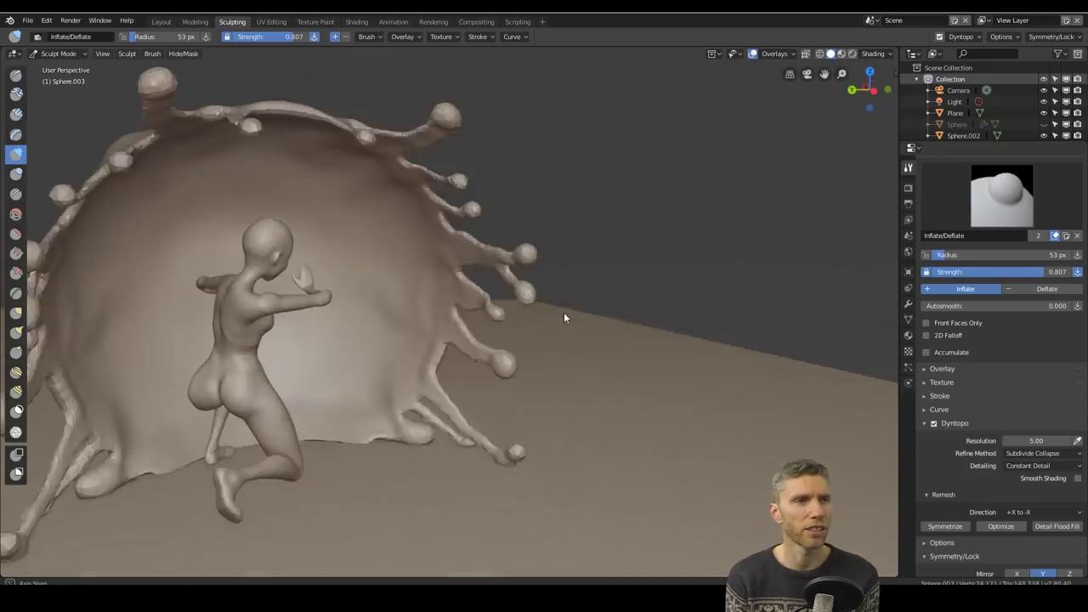
scroll(563, 312, down, 6)
mouse_move(460, 395)
middle_down()
mouse_move(843, 109)
mouse_move(589, 332)
mouse_move(440, 396)
mouse_move(354, 185)
middle_up()
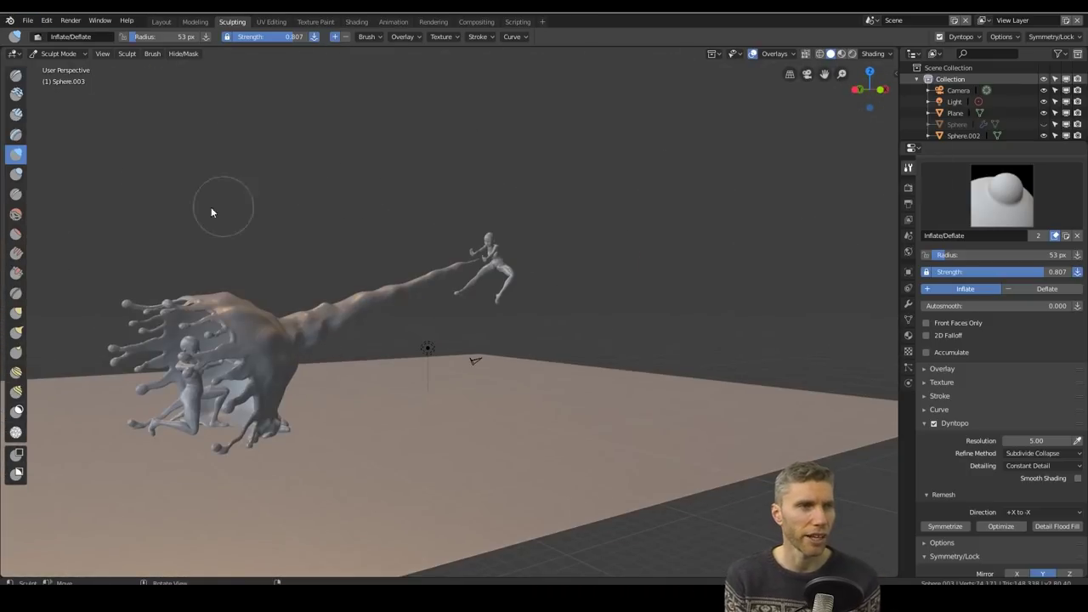
Refine the forked tendrils around the bowl's rim with the Snake Hook brush and swell them with the Inflate brush at 107 px radius
key(k)
scroll(210, 207, up, 5)
mouse_move(211, 207)
middle_down()
mouse_move(254, 269)
mouse_move(236, 274)
mouse_move(227, 260)
middle_up()
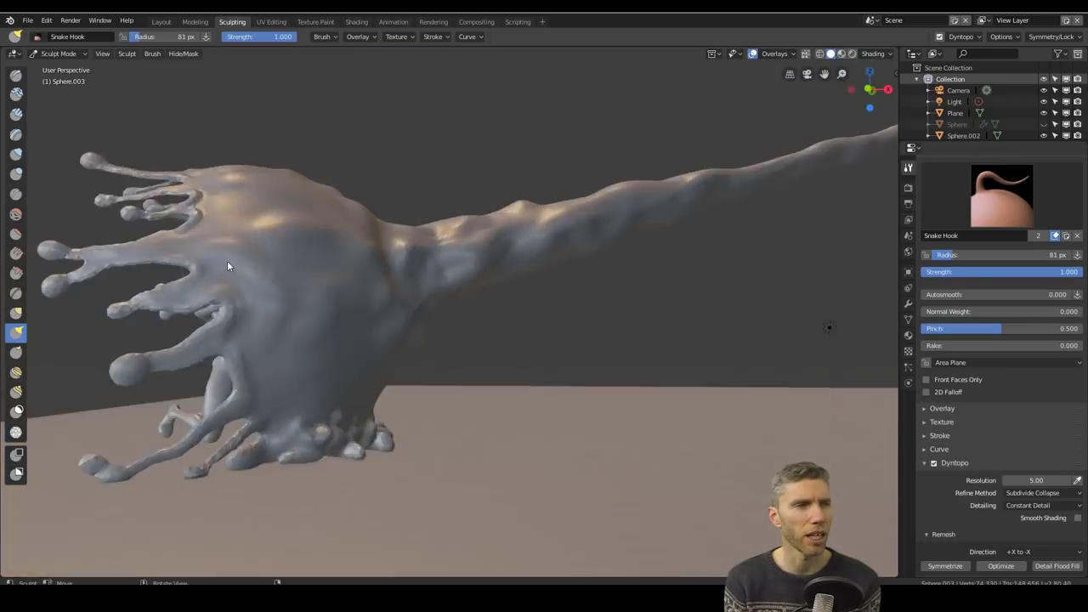
scroll(227, 260, up, 3)
key(f)
click(221, 328)
mouse_move(221, 328)
middle_down()
mouse_move(366, 324)
mouse_move(364, 261)
mouse_move(224, 316)
mouse_move(108, 308)
mouse_move(469, 270)
mouse_move(477, 381)
mouse_move(434, 319)
mouse_move(395, 467)
mouse_move(457, 448)
mouse_move(593, 446)
middle_up()
key(i)
scroll(594, 446, down, 4)
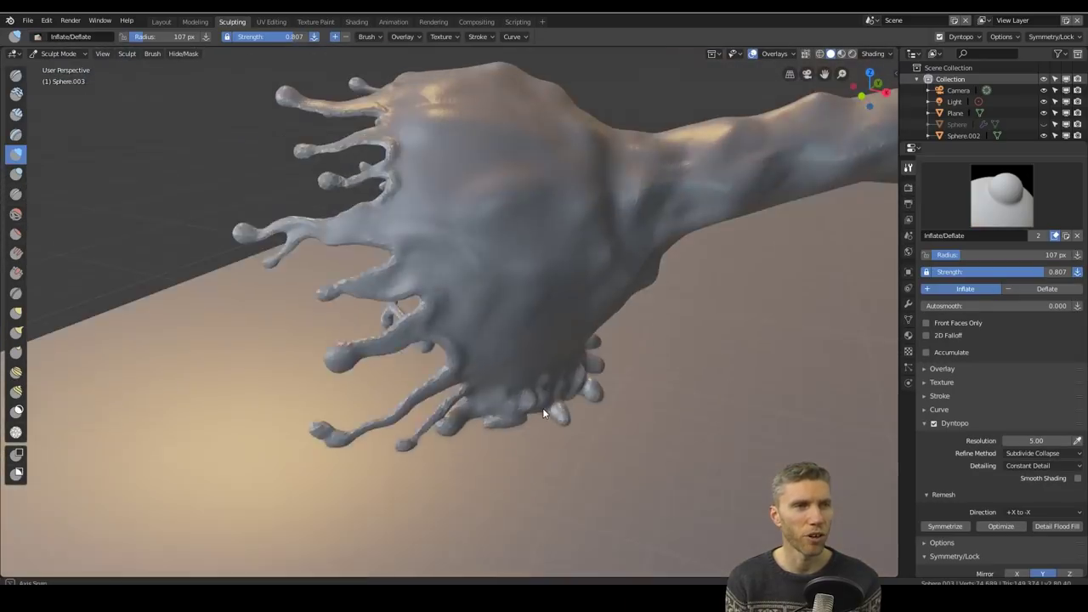
middle_drag(543, 408, 114, 238)
Reshape the back of the bowl with the Snake Hook brush at 107 px radius and set the viewport matcap to the red material
key(k)
mouse_move(339, 328)
middle_down()
mouse_move(187, 321)
mouse_move(561, 388)
middle_up()
scroll(187, 321, down, 5)
click(886, 54)
click(768, 221)
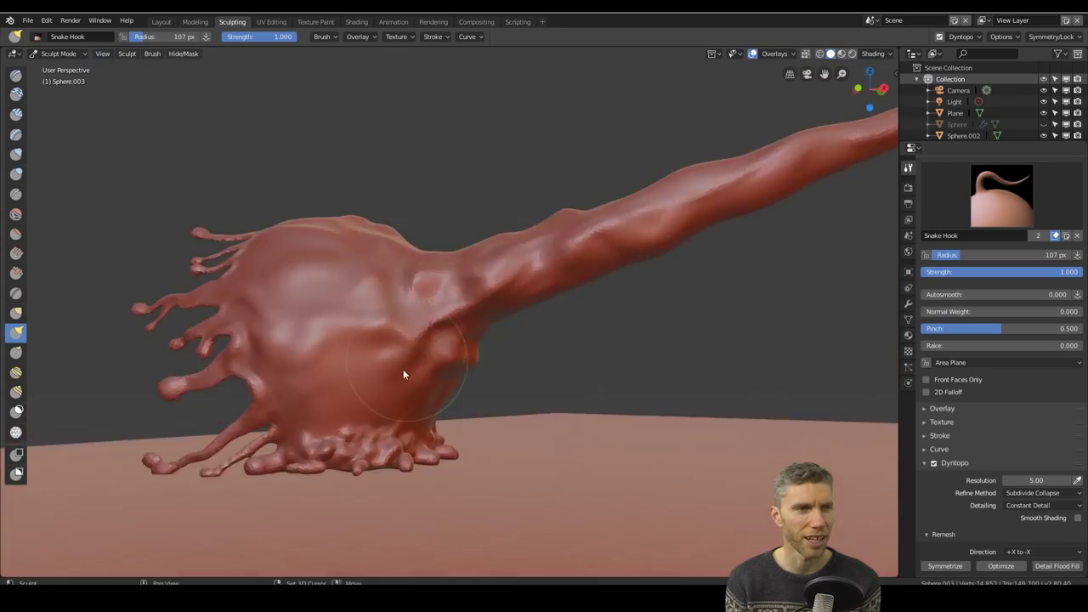
Swell the rim tendrils with the Inflate brush at 107 px and raise bumps along the stream with Snake Hook at 55 px
mouse_move(403, 369)
middle_down()
mouse_move(420, 323)
mouse_move(447, 366)
mouse_move(342, 383)
mouse_move(446, 313)
mouse_move(367, 348)
mouse_move(321, 302)
mouse_move(189, 410)
mouse_move(335, 427)
middle_up()
key(i)
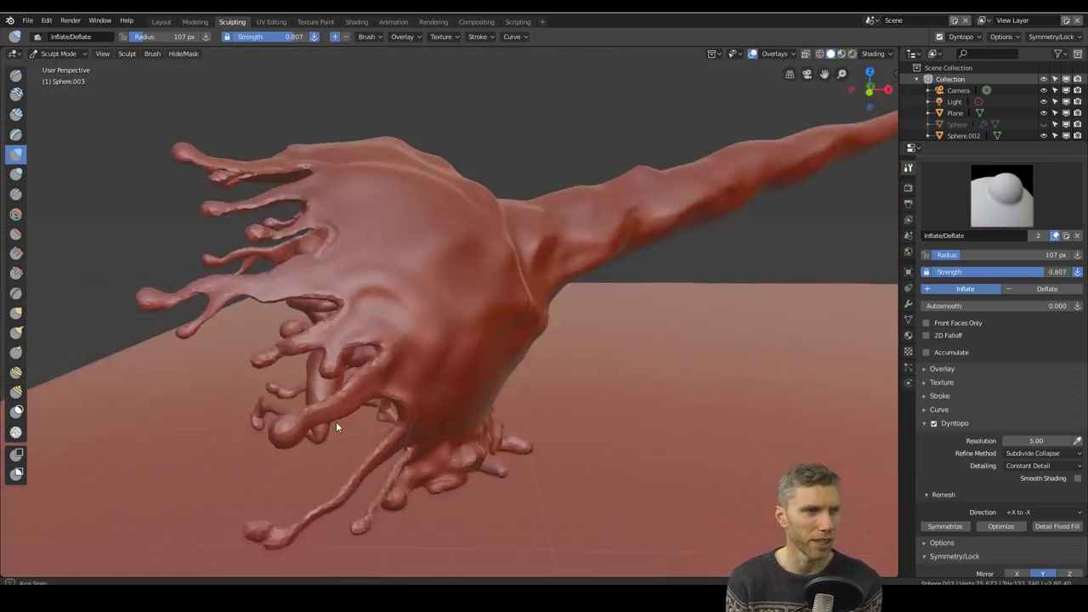
scroll(335, 427, down, 6)
scroll(553, 409, up, 10)
key(k)
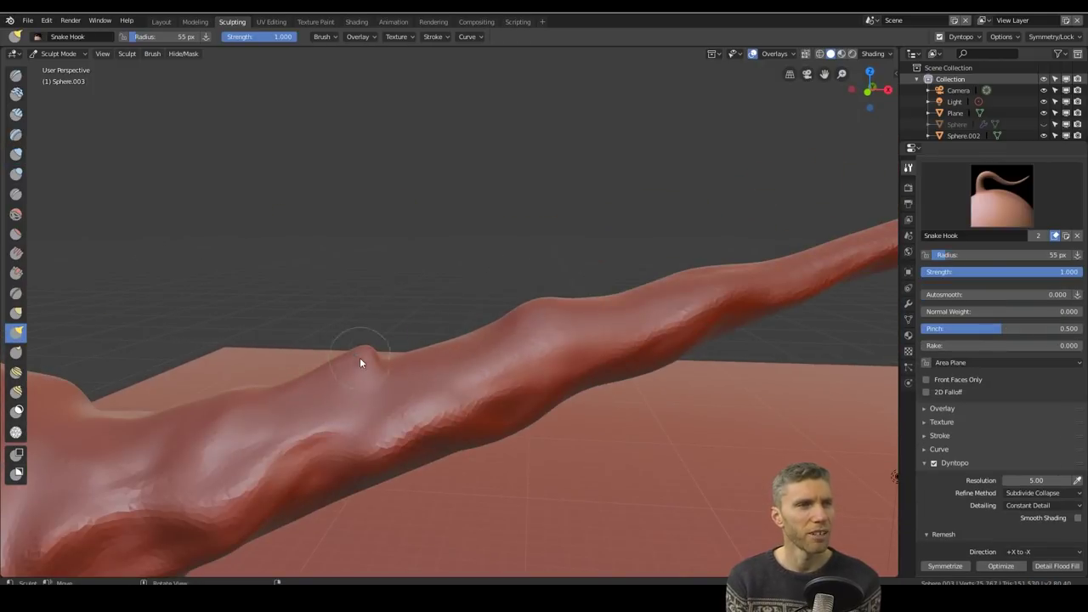
middle_drag(534, 299, 331, 460)
scroll(600, 301, down, 6)
Pull more forked tendrils from the bowl's rim with the Snake Hook brush at 83 px radius and a Dyntopo resolution of 7.00
key(f)
click(510, 425)
middle_drag(510, 425, 553, 393)
scroll(330, 348, up, 5)
scroll(218, 376, up, 3)
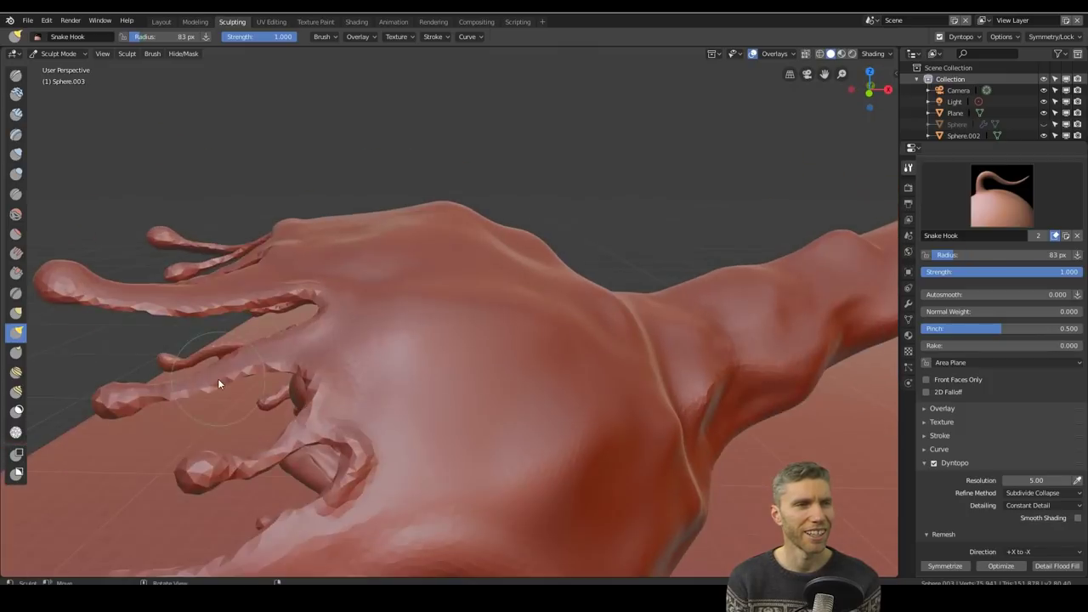
middle_drag(218, 377, 384, 323)
middle_drag(510, 391, 568, 392)
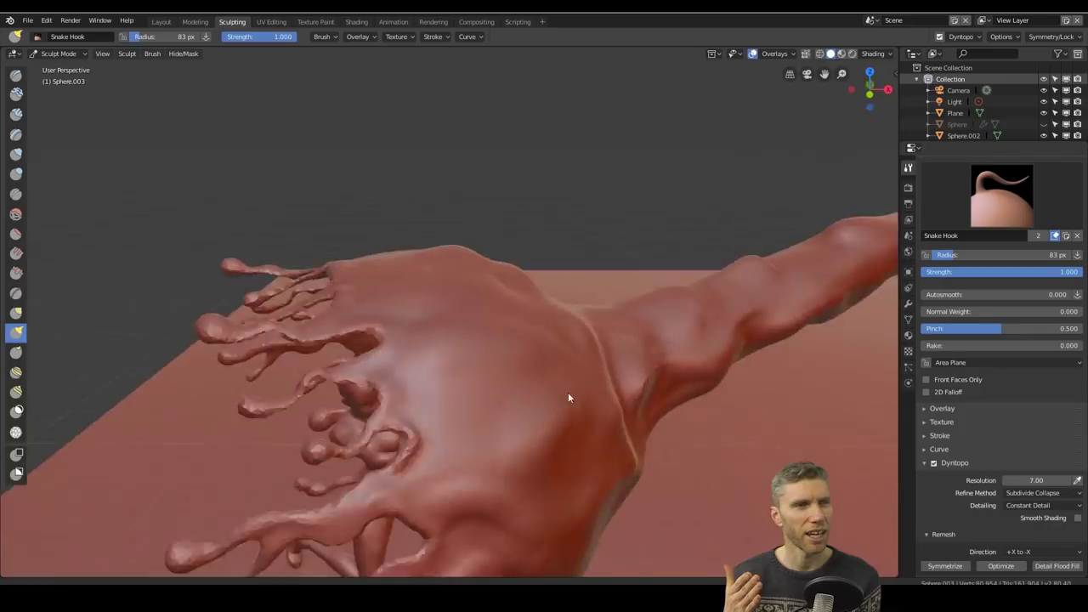
scroll(544, 408, down, 7)
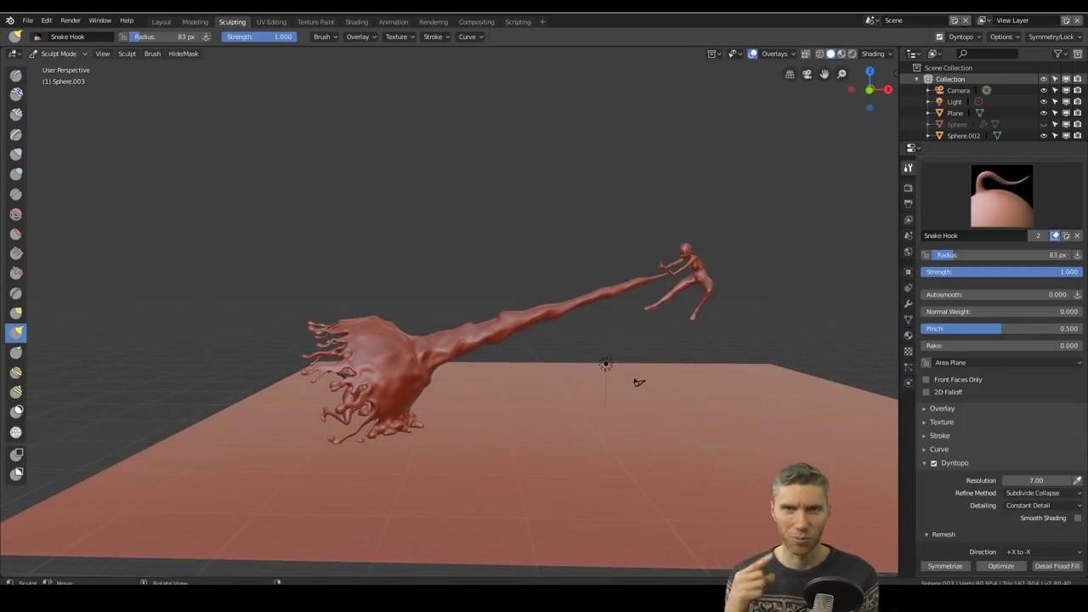
Add a ball metaball in the Layout workspace and duplicate it at smaller sizes into a merging droplet chain
click(162, 21)
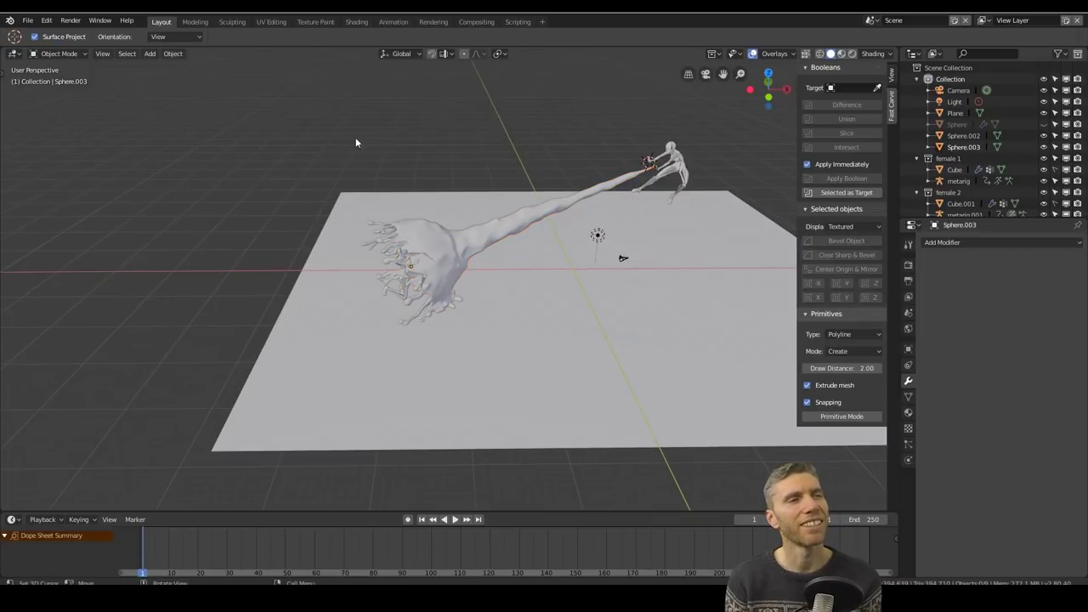
click(438, 171)
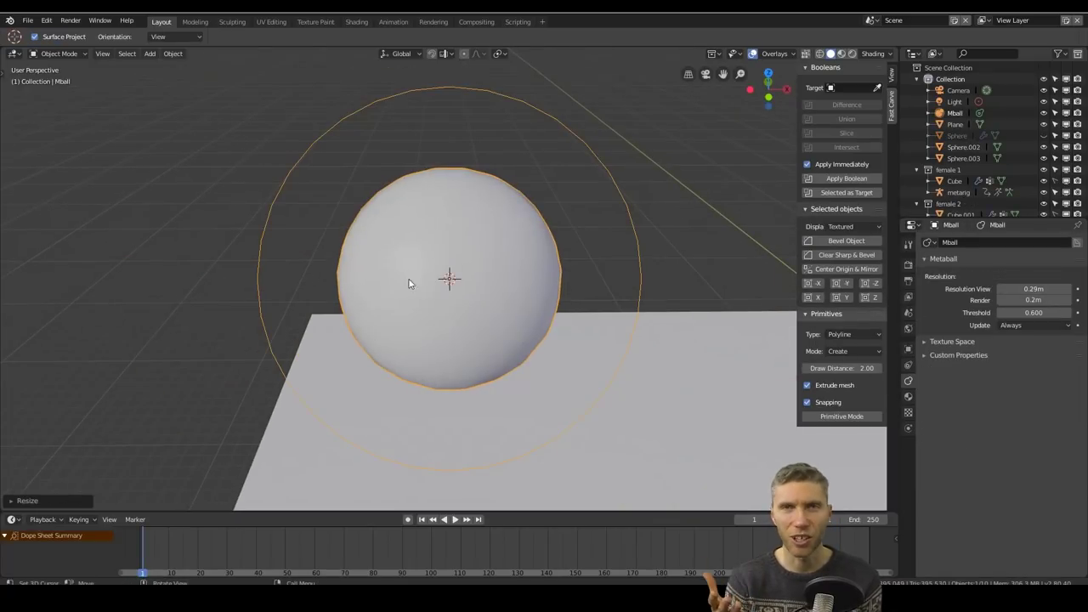
key(shift+d)
key(s)
click(430, 180)
scroll(430, 179, down, 2)
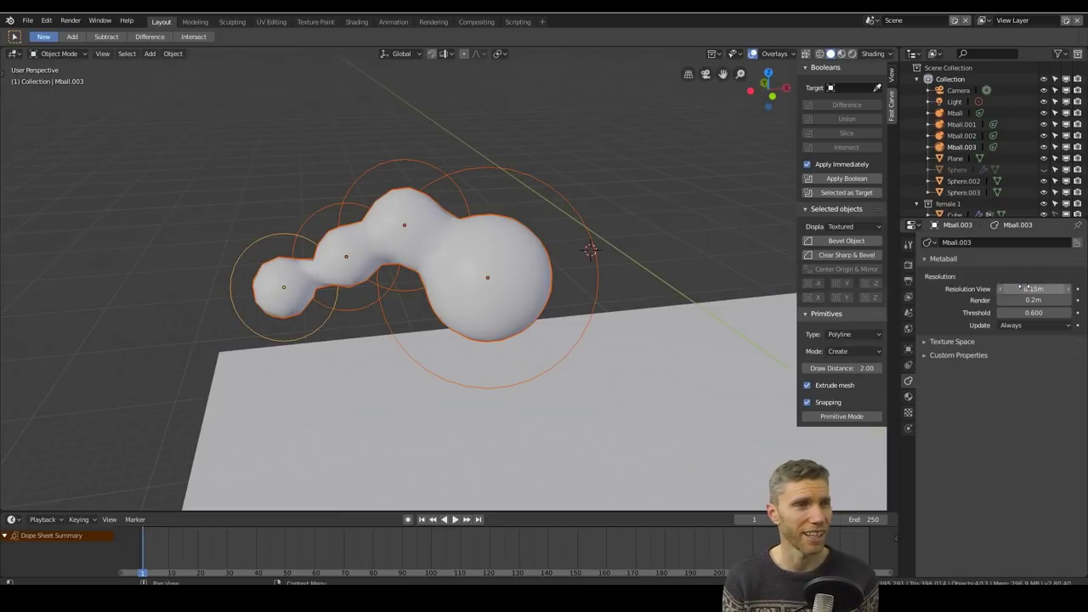
Extend the metaball chain at a view resolution of 0.06 m and convert it to a mesh
click(518, 302)
scroll(518, 303, down, 3)
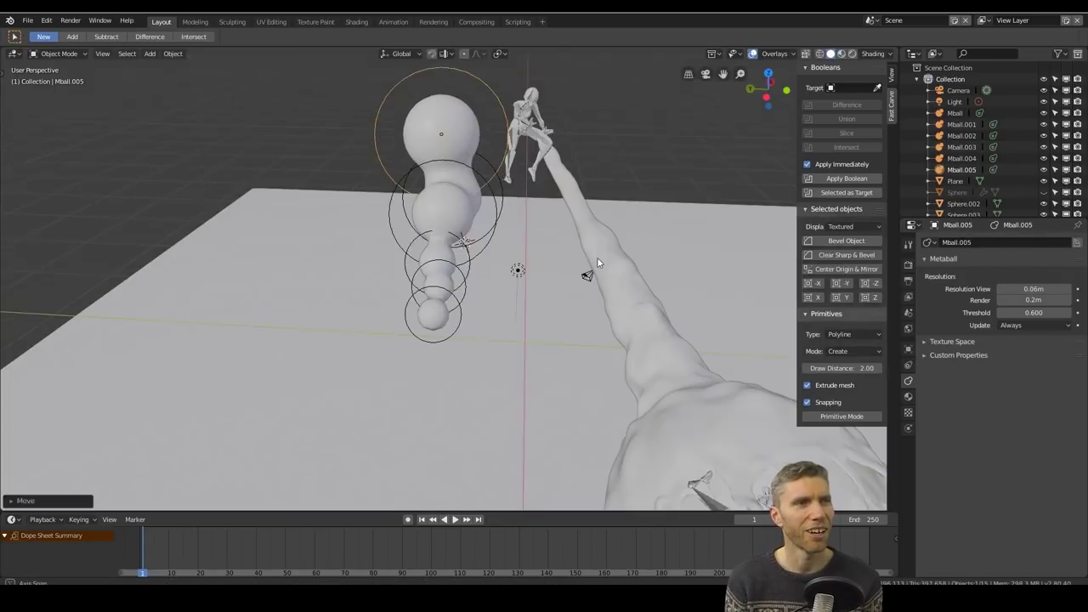
mouse_move(510, 110)
middle_down()
mouse_move(493, 128)
mouse_move(500, 100)
middle_up()
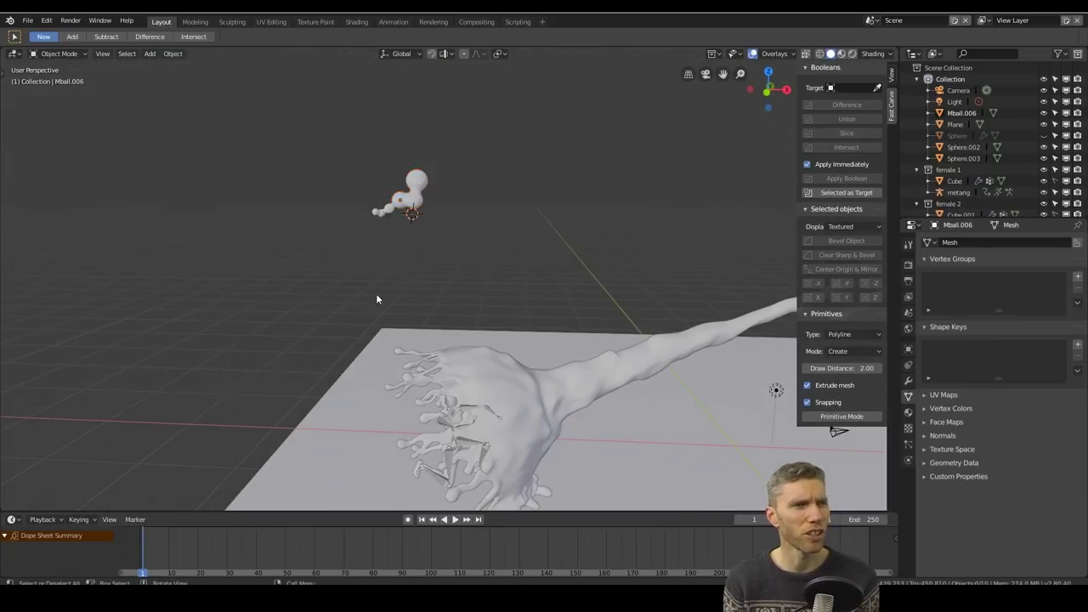
Move the droplet mesh to the rim tendrils in front view and scale it down to match the splash
key(Escape)
key(KP_1)
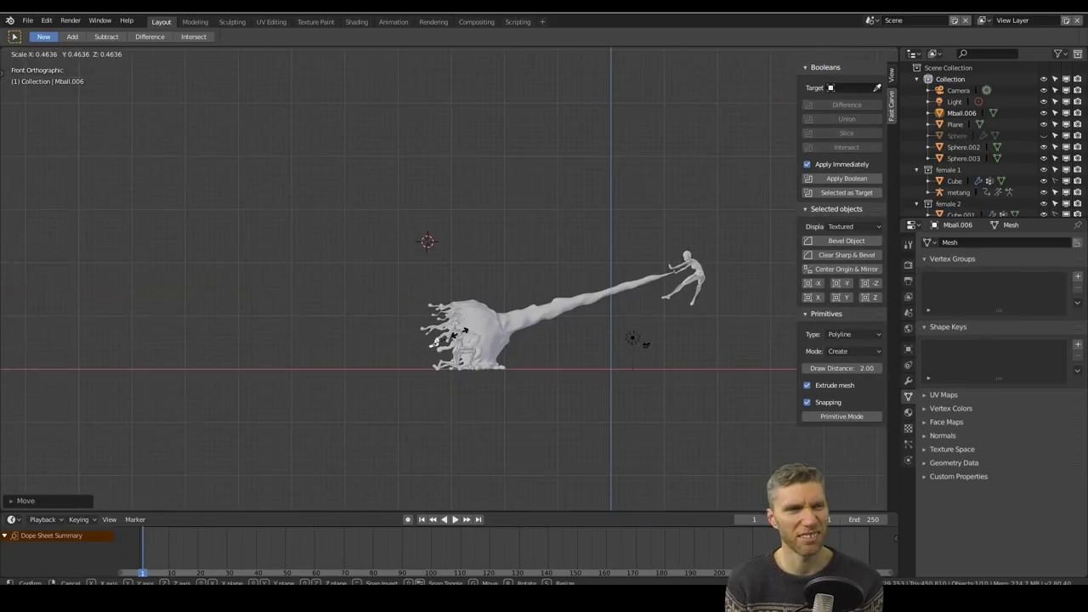
click(459, 333)
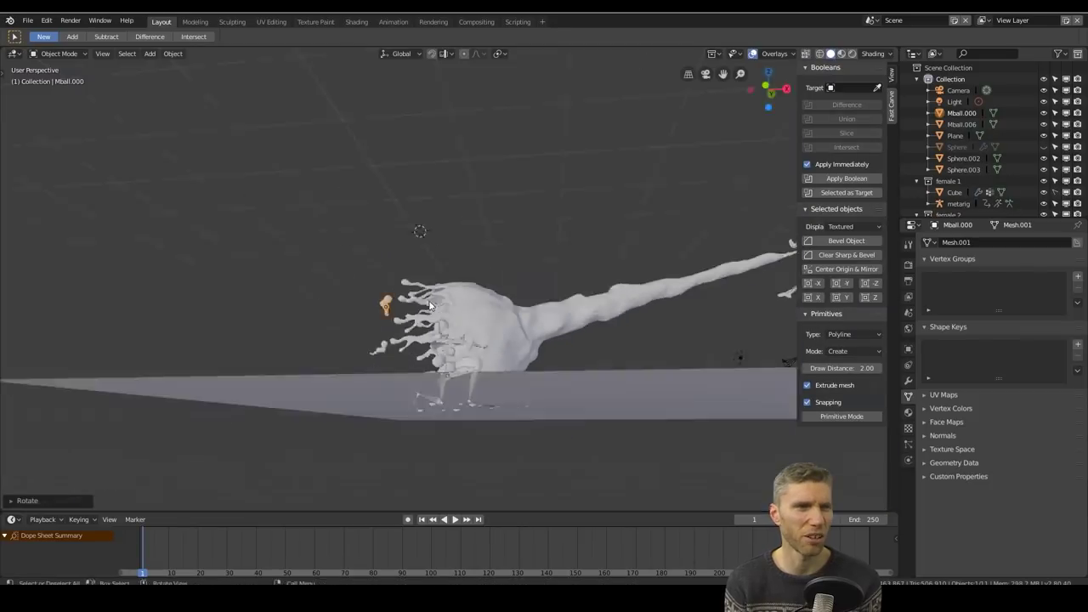
Position and rotate the droplet mesh and its copy as loose droplets near the ends of the rim tendrils
middle_drag(383, 303, 297, 390)
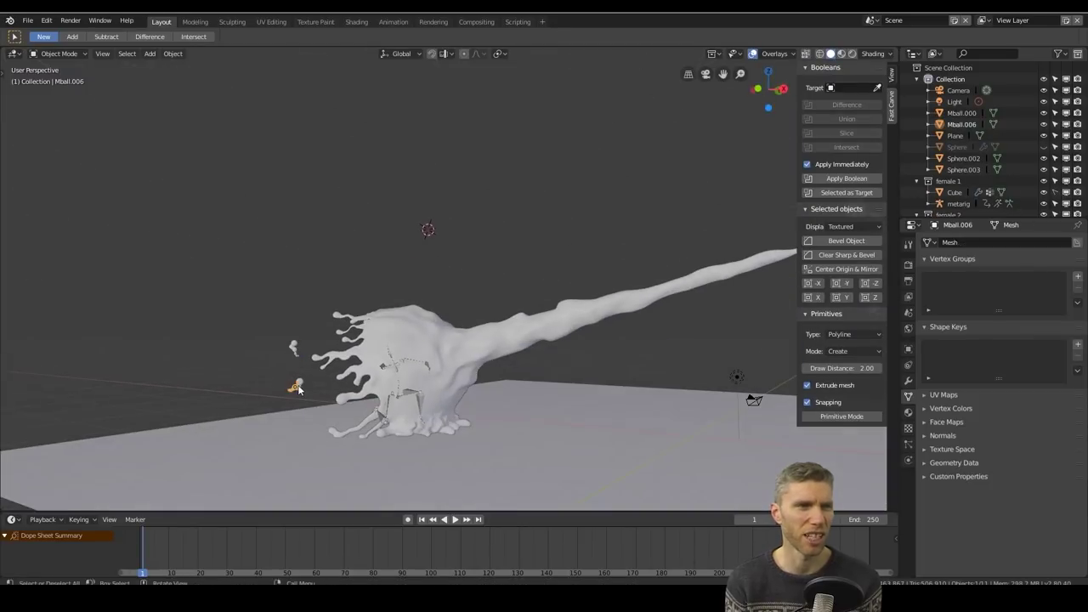
middle_drag(425, 425, 476, 422)
key(g)
middle_drag(368, 355, 442, 357)
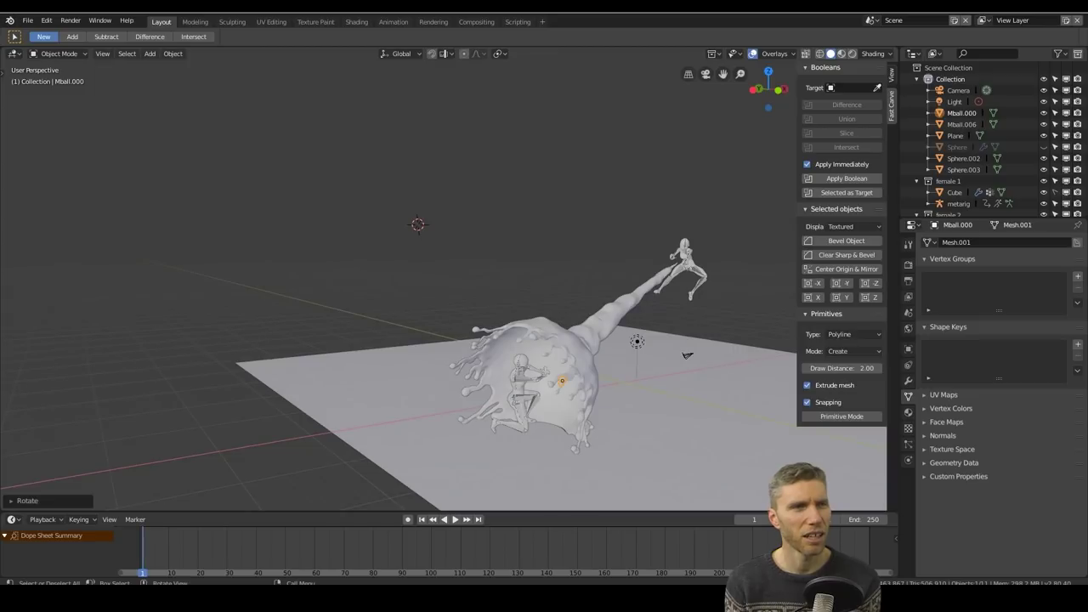
middle_drag(510, 383, 345, 420)
Duplicate the droplet mesh again and place rotated copies beside the narrow part of the stream behind the bowl
key(shift+d)
key(KP_7)
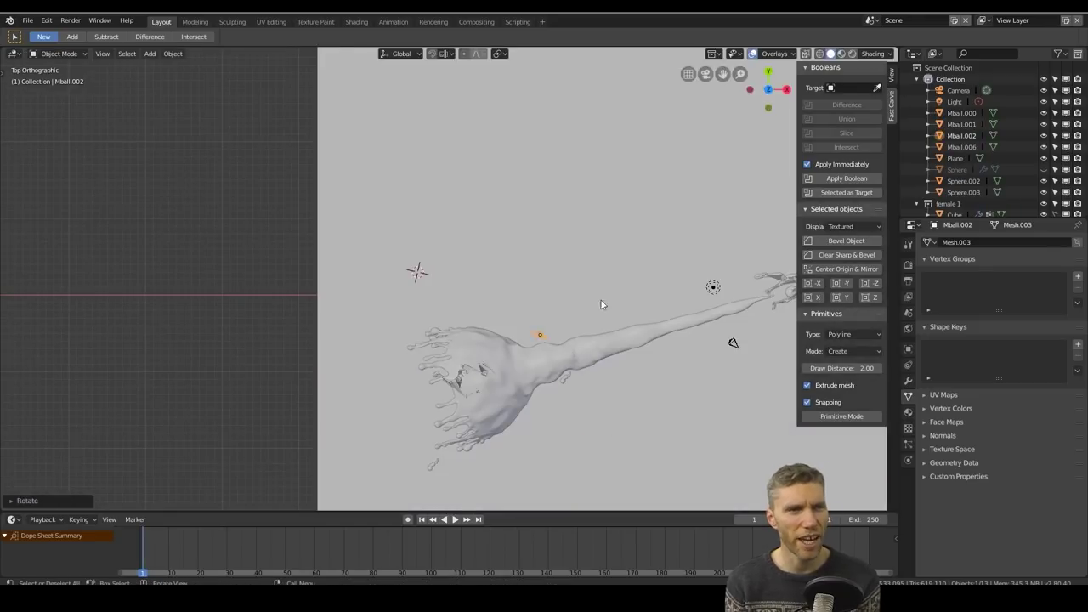
middle_drag(601, 304, 544, 235)
middle_drag(567, 329, 582, 300)
click(582, 300)
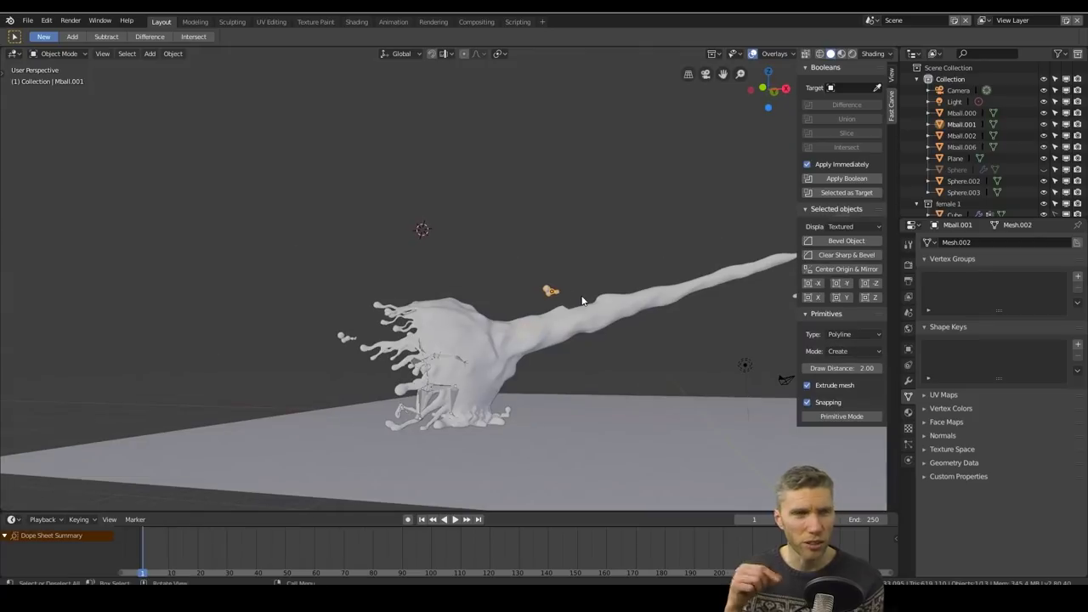
Sculpt the droplet beside the stream with Dyntopo enabled, using the Inflate brush at 83 px radius and 0.807 strength
key(a)
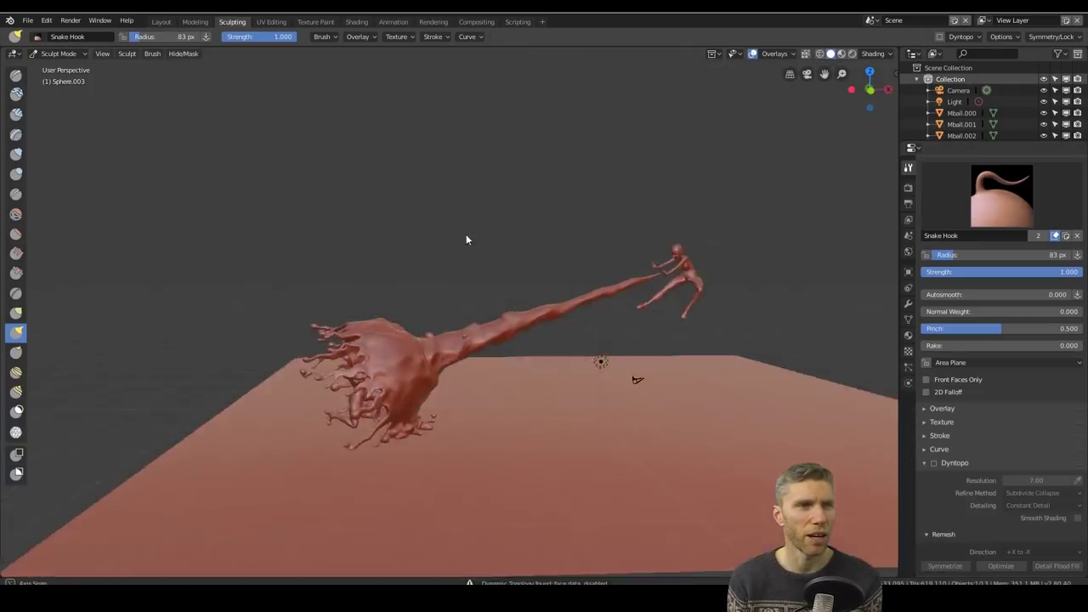
scroll(466, 238, up, 5)
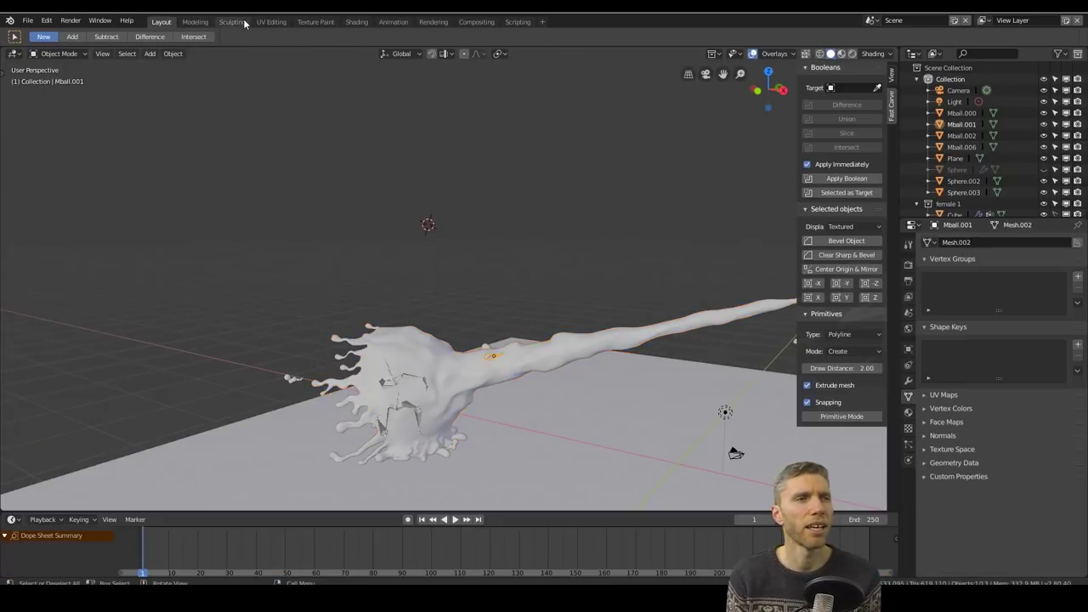
click(232, 22)
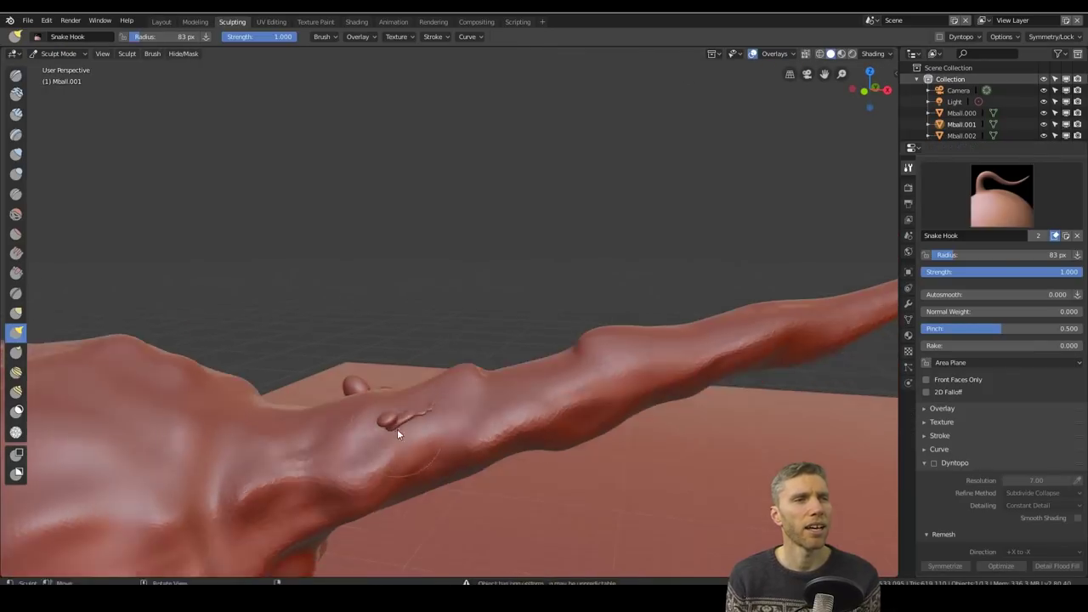
middle_drag(423, 487, 351, 441)
scroll(408, 425, down, 5)
mouse_move(464, 406)
middle_down()
mouse_move(488, 396)
mouse_move(485, 409)
mouse_move(245, 255)
mouse_move(599, 429)
mouse_move(381, 179)
middle_up()
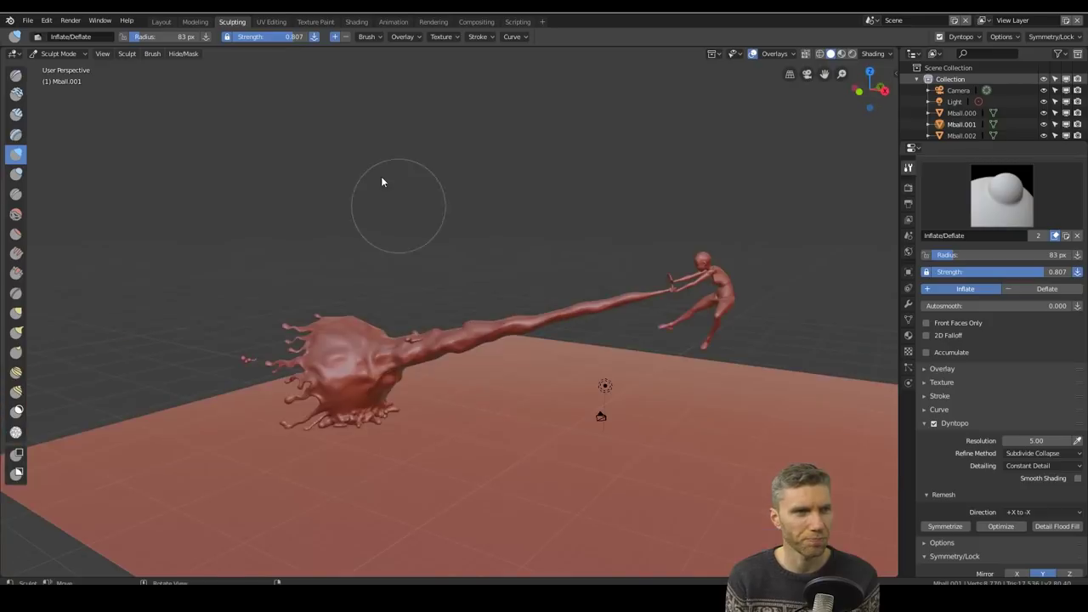
Add a cylinder in the Layout workspace, scale it into a thin rod, and rotate and move it alongside the water stream
click(160, 22)
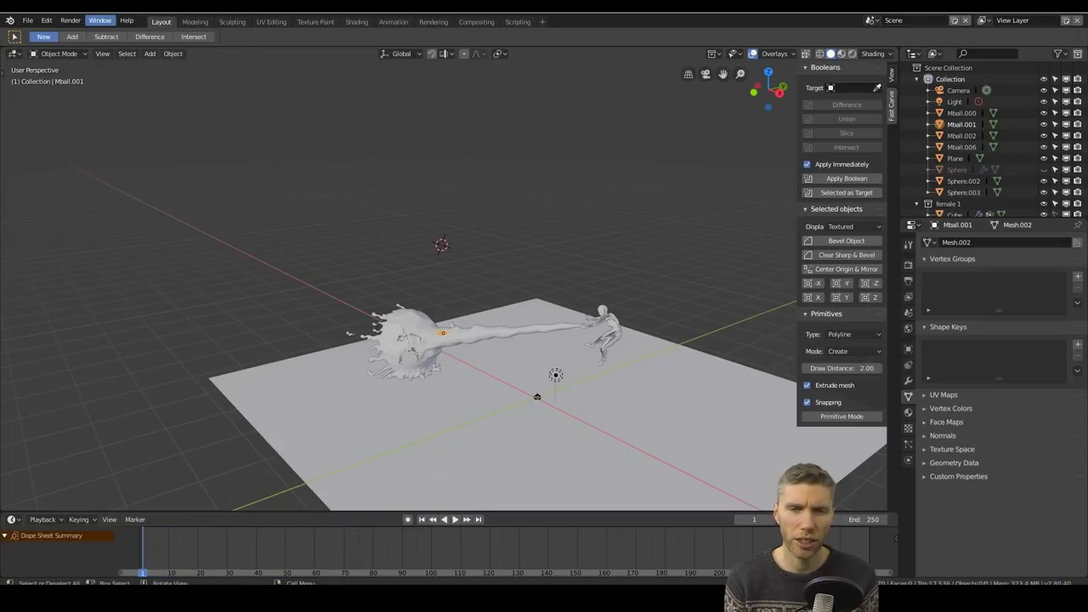
key(shift+a)
click(655, 321)
scroll(470, 136, up, 5)
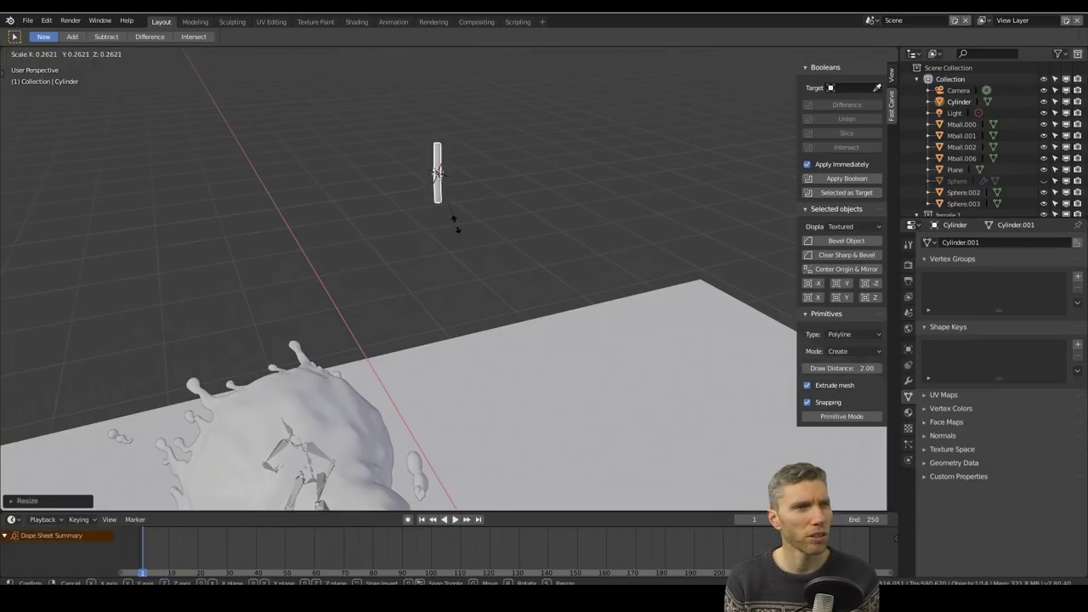
middle_drag(449, 198, 476, 221)
key(r)
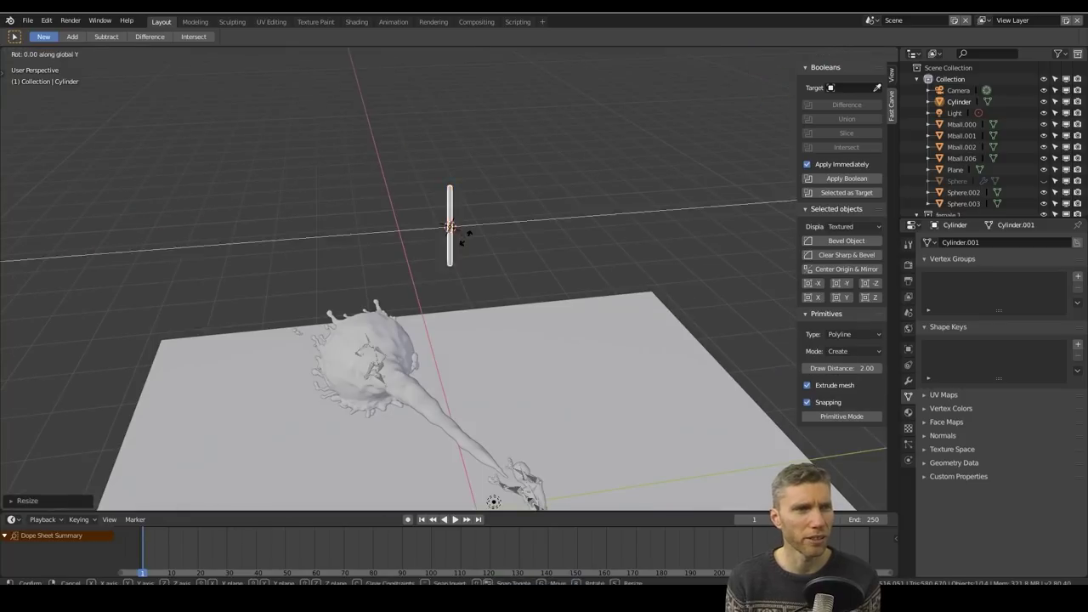
click(510, 255)
mouse_move(509, 254)
middle_down()
mouse_move(663, 383)
mouse_move(509, 437)
mouse_move(442, 340)
mouse_move(493, 331)
middle_up()
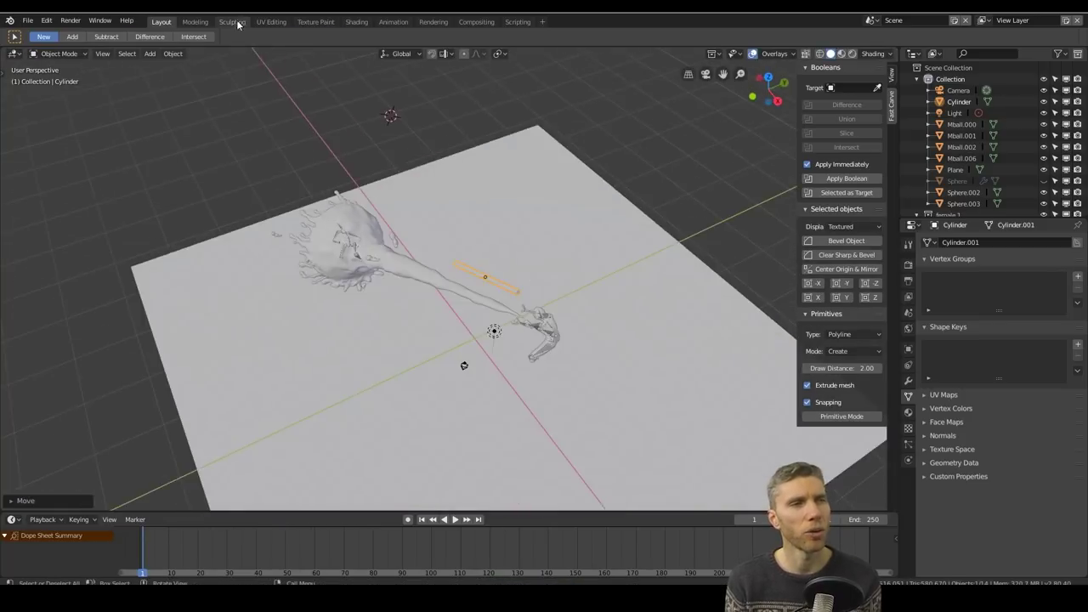
Enable Dyntopo for the thin cylinder and sculpt it into an irregular water strand with the Inflate and Draw brushes
key(ctrl+a)
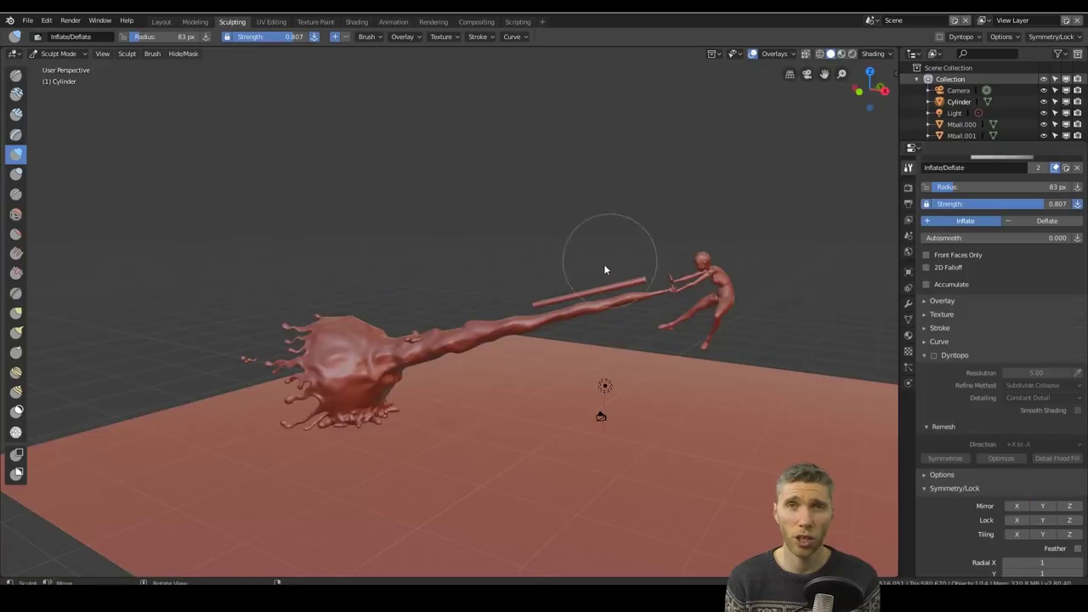
click(902, 355)
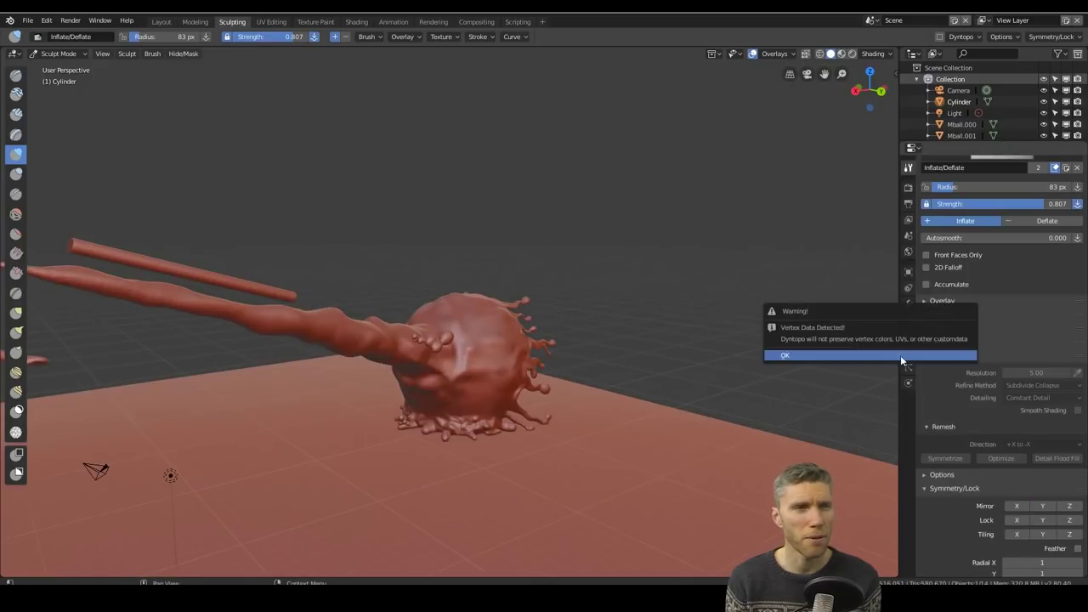
mouse_move(44, 92)
middle_down()
mouse_move(124, 280)
mouse_move(454, 335)
mouse_move(255, 213)
middle_up()
scroll(395, 333, up, 3)
key(i)
click(16, 76)
mouse_move(204, 280)
middle_down()
mouse_move(385, 488)
mouse_move(401, 384)
mouse_move(581, 362)
mouse_move(559, 248)
mouse_move(338, 284)
mouse_move(371, 394)
middle_up()
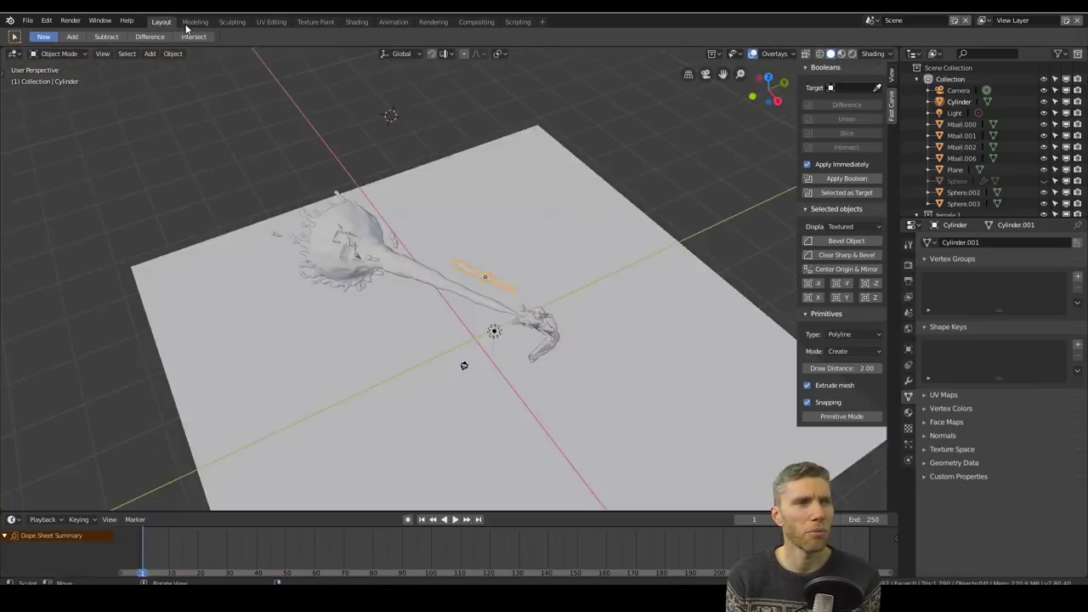
Duplicate the sculpted water strand twice and rotate the copies alongside the narrow stream near the standing figure's hands
mouse_move(496, 330)
middle_down()
mouse_move(578, 227)
mouse_move(493, 228)
middle_up()
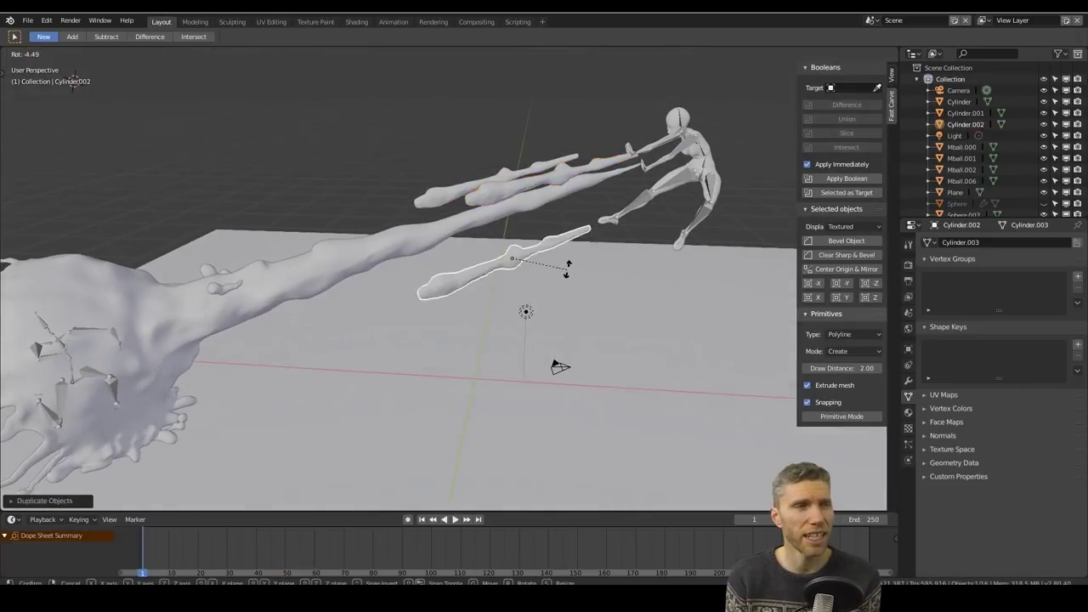
click(567, 268)
middle_drag(567, 268, 639, 281)
key(r)
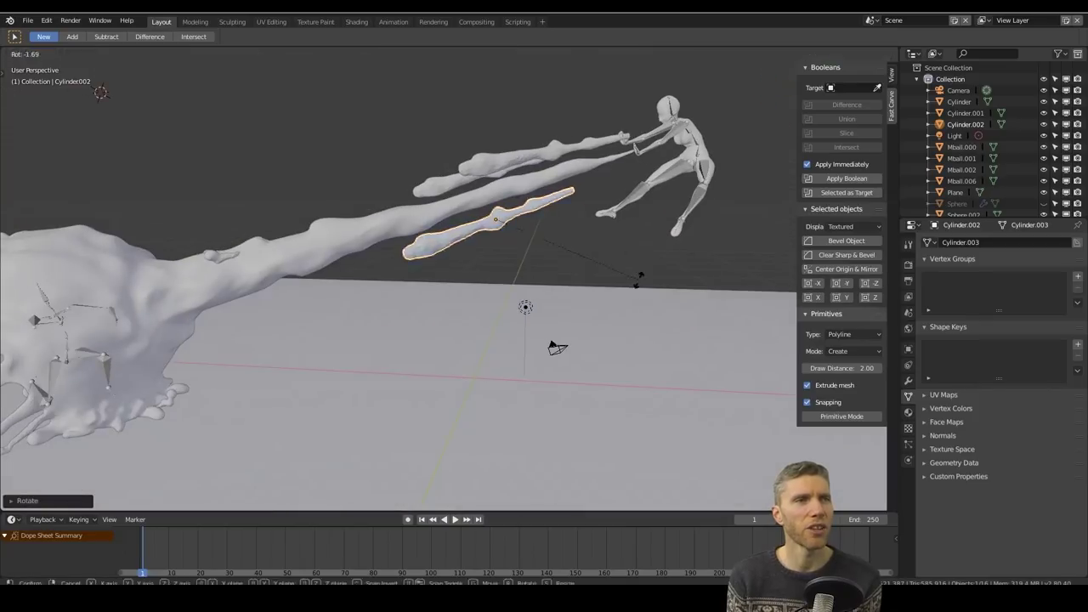
click(722, 198)
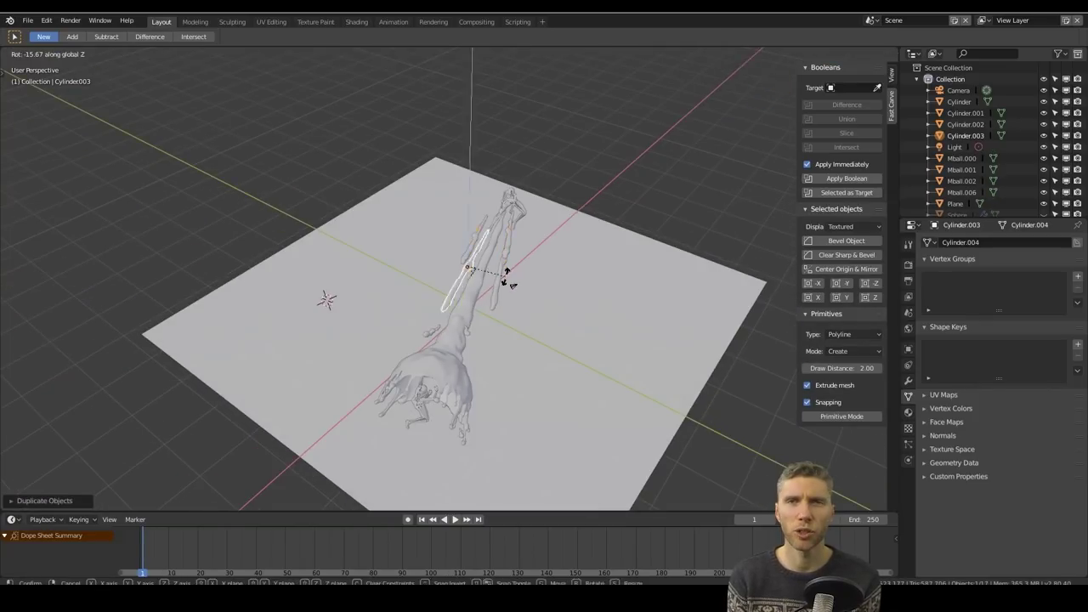
Place a third strand copy beside the stream, rotated about the global Z axis, and resize and rotate the original strand
click(508, 278)
middle_drag(508, 278, 551, 271)
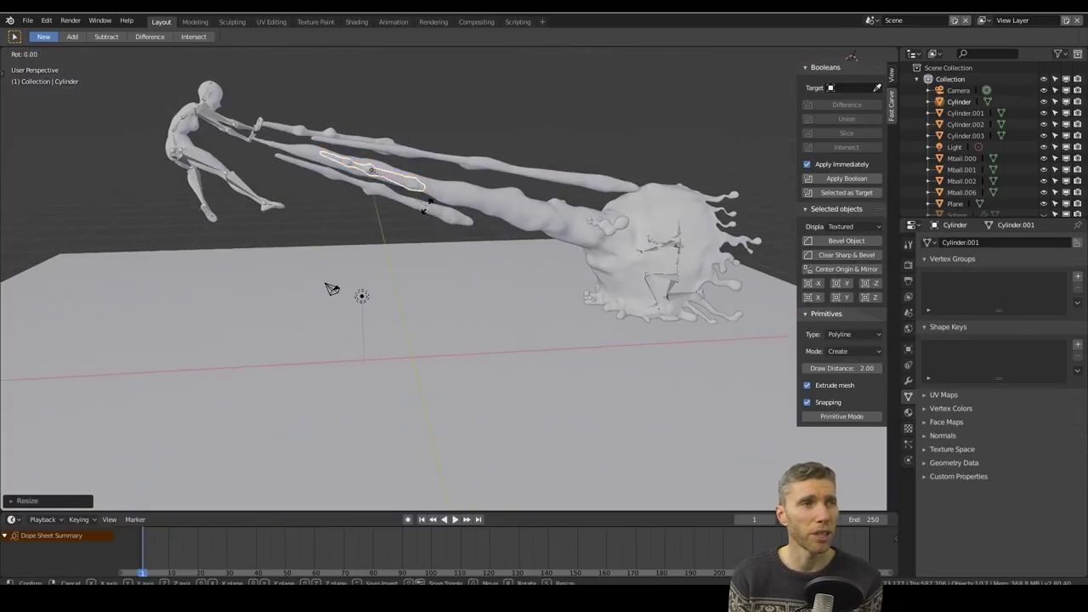
click(425, 206)
middle_drag(425, 205, 340, 164)
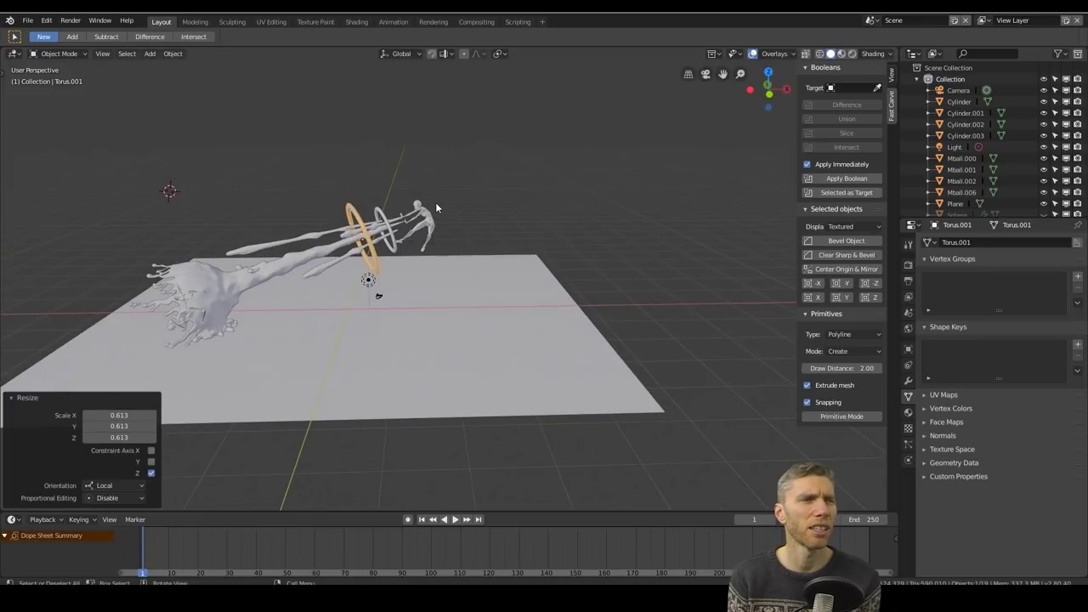
Place two more rotated copies of a water strand as splashes trailing from the bowl's open rim, and save the file
click(353, 238)
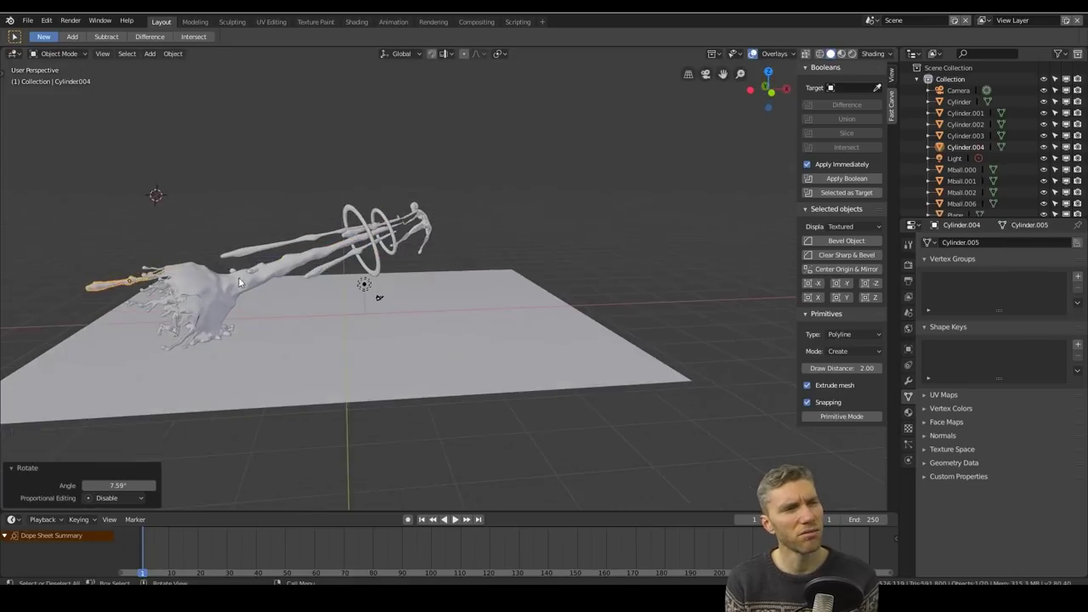
key(g)
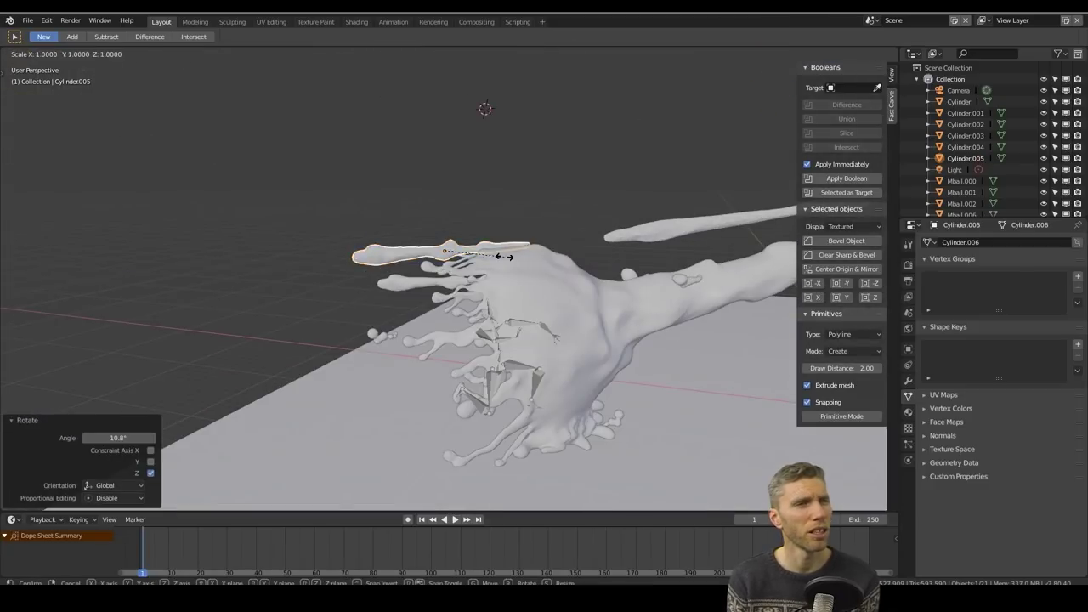
click(630, 364)
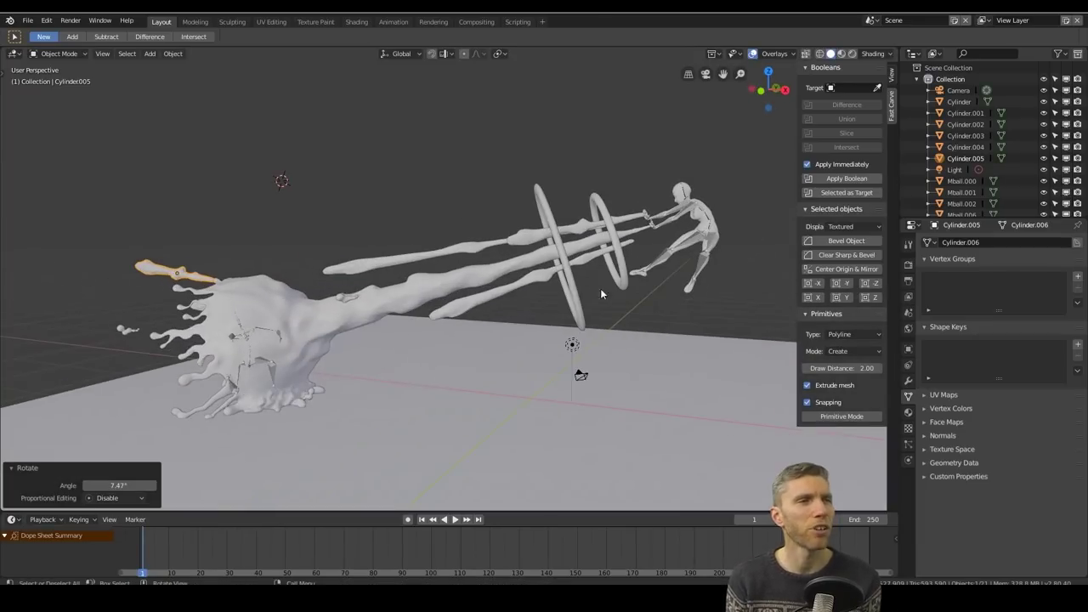
click(28, 19)
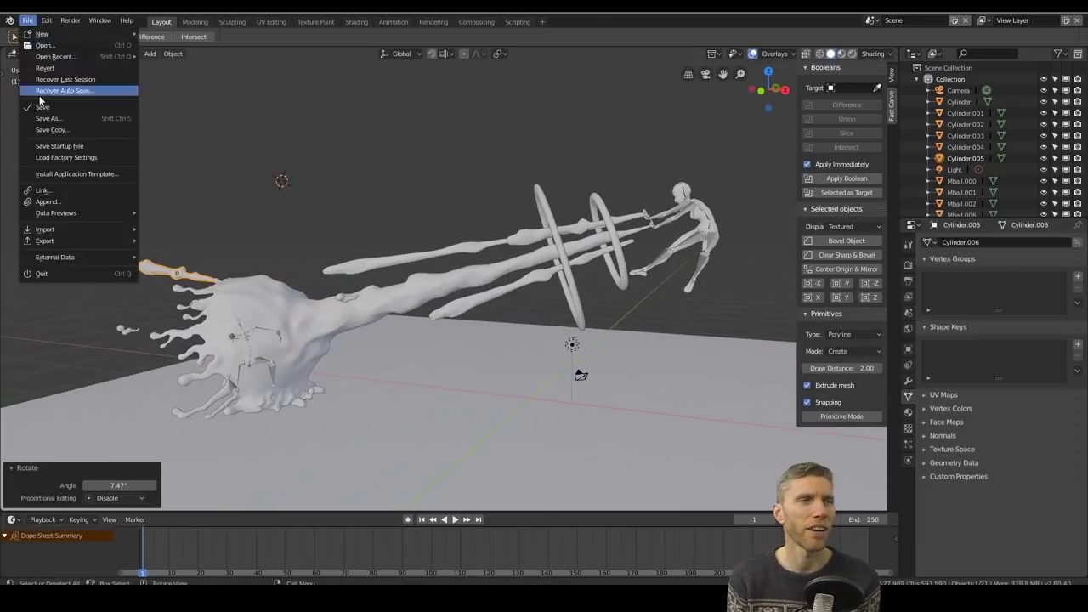
click(40, 91)
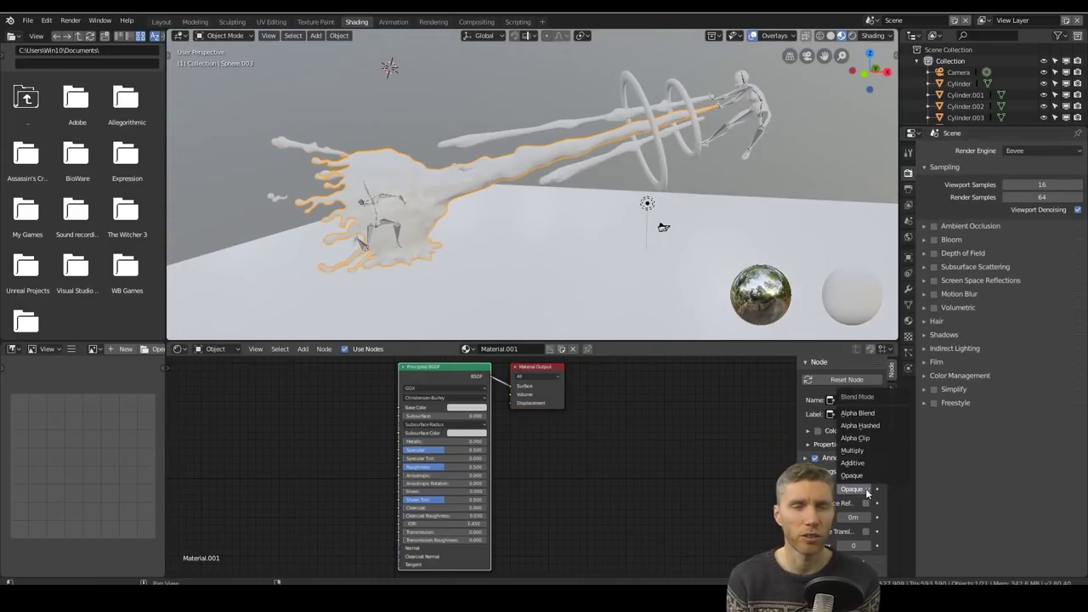
Set up a refractive water material with Screen Space Reflections and an ice lake environment texture, and preview it in rendered shading
drag(802, 509, 739, 509)
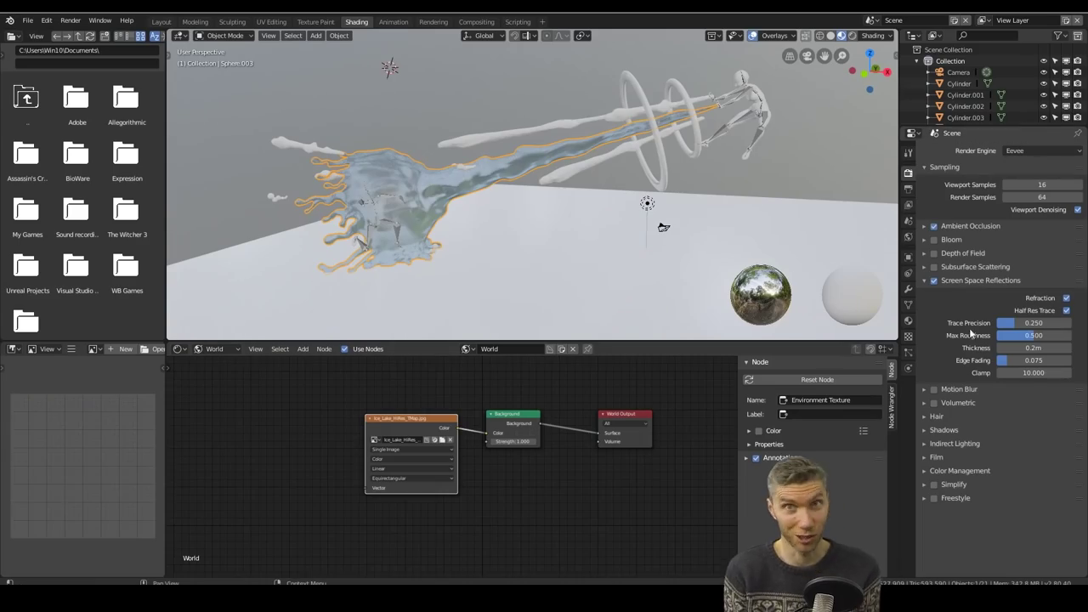
click(852, 35)
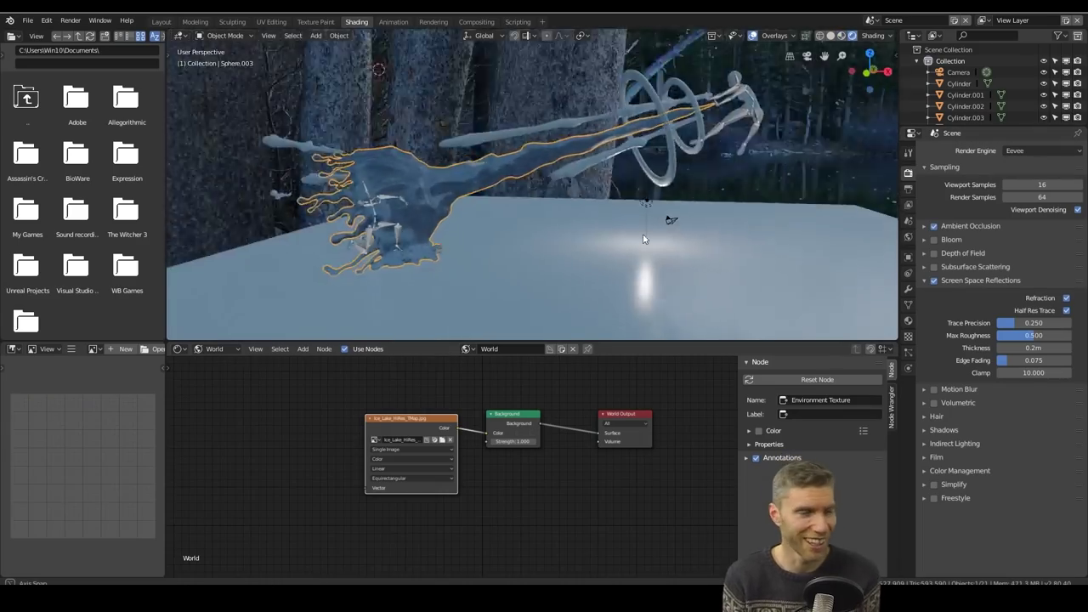
mouse_move(646, 238)
middle_down()
mouse_move(683, 233)
mouse_move(562, 244)
mouse_move(661, 245)
mouse_move(568, 268)
middle_up()
click(661, 244)
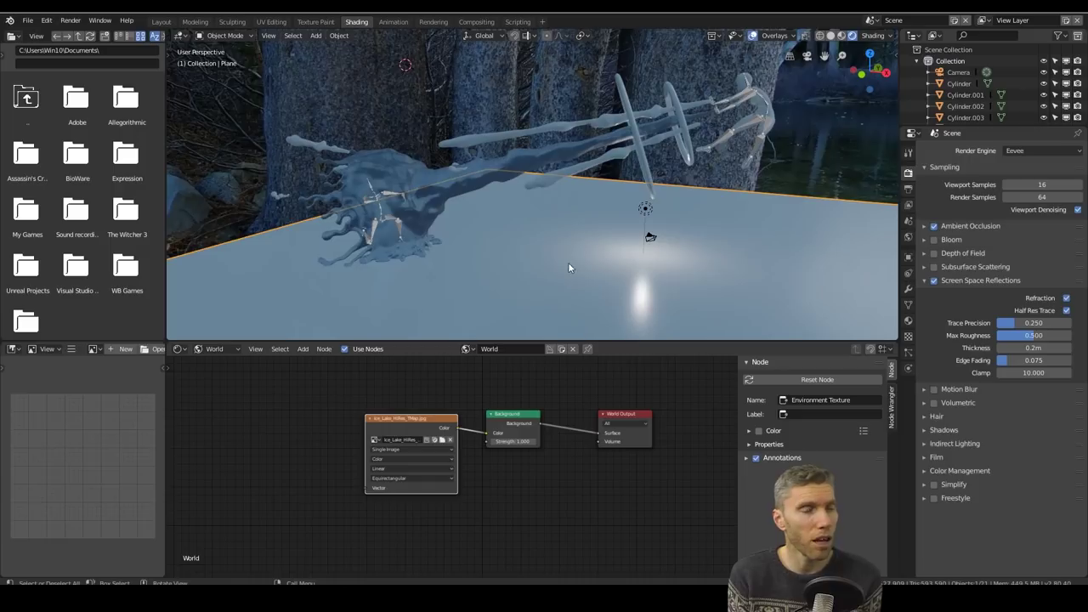
Apply the larger ring's scale and try sculpting it with Snake Hook at 117 px, using Dyntopo constant detail at 3.00
click(232, 21)
mouse_move(254, 255)
middle_down()
mouse_move(114, 360)
mouse_move(990, 466)
middle_up()
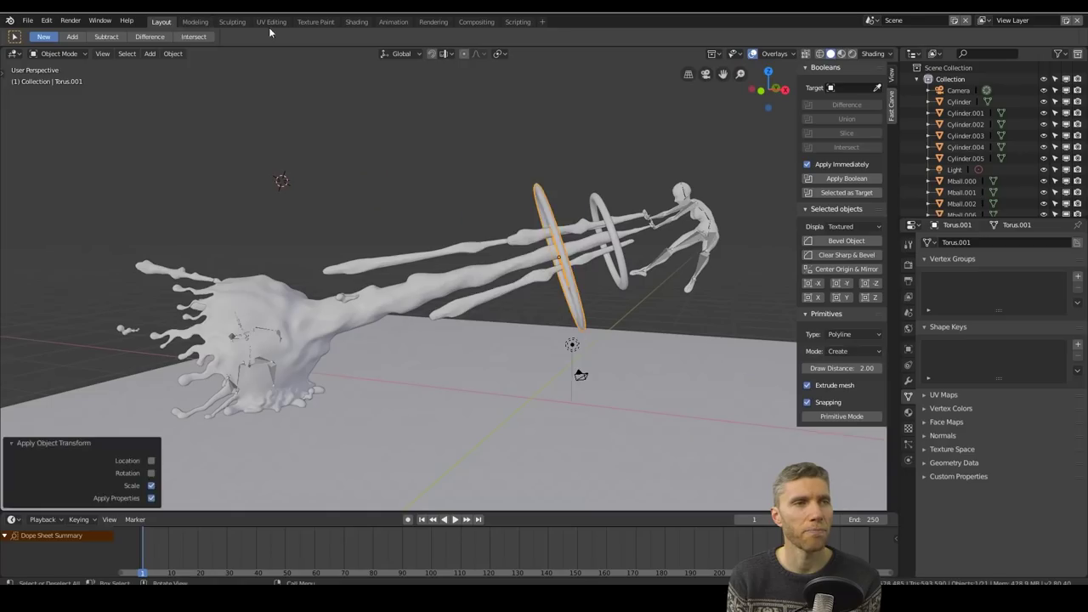
click(933, 394)
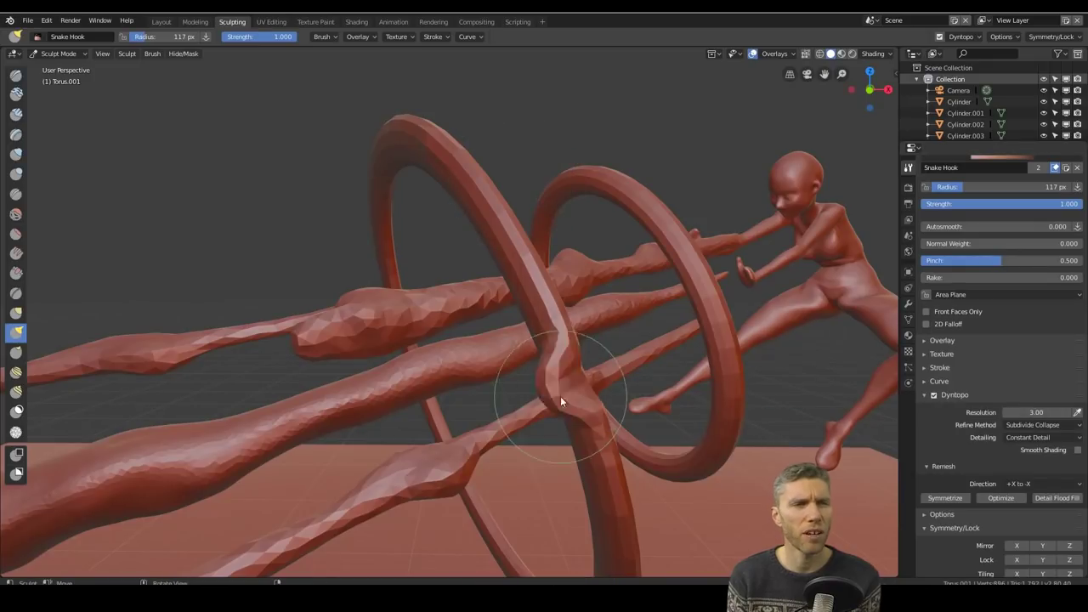
middle_drag(512, 254, 510, 280)
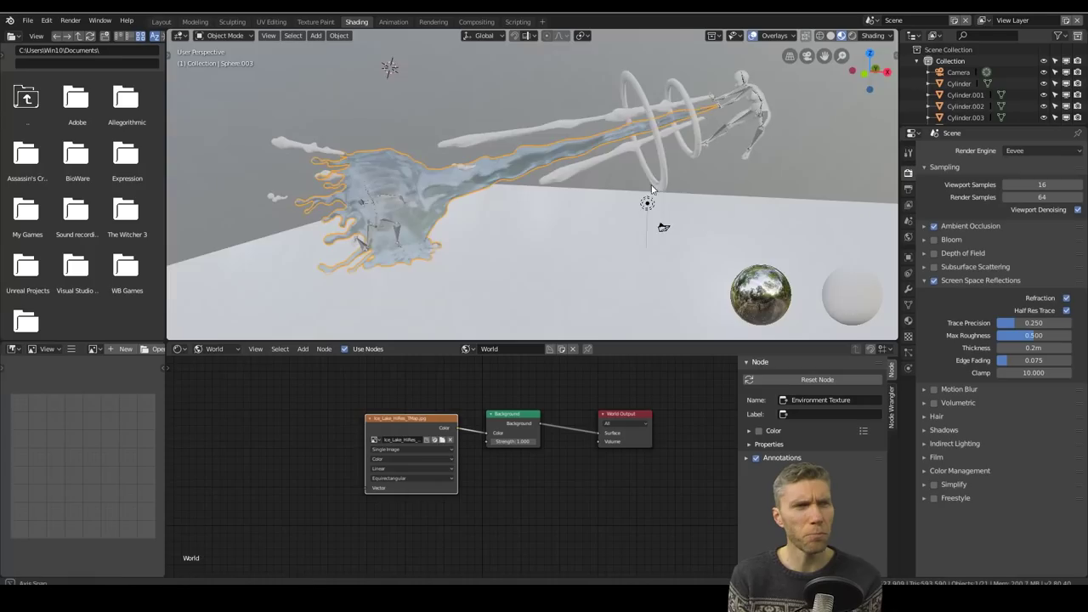
Try pulling thin tendrils out of the larger ring with Snake Hook at 83 px and Y mirroring, using Dyntopo at 3.00
key(shift+a)
click(646, 207)
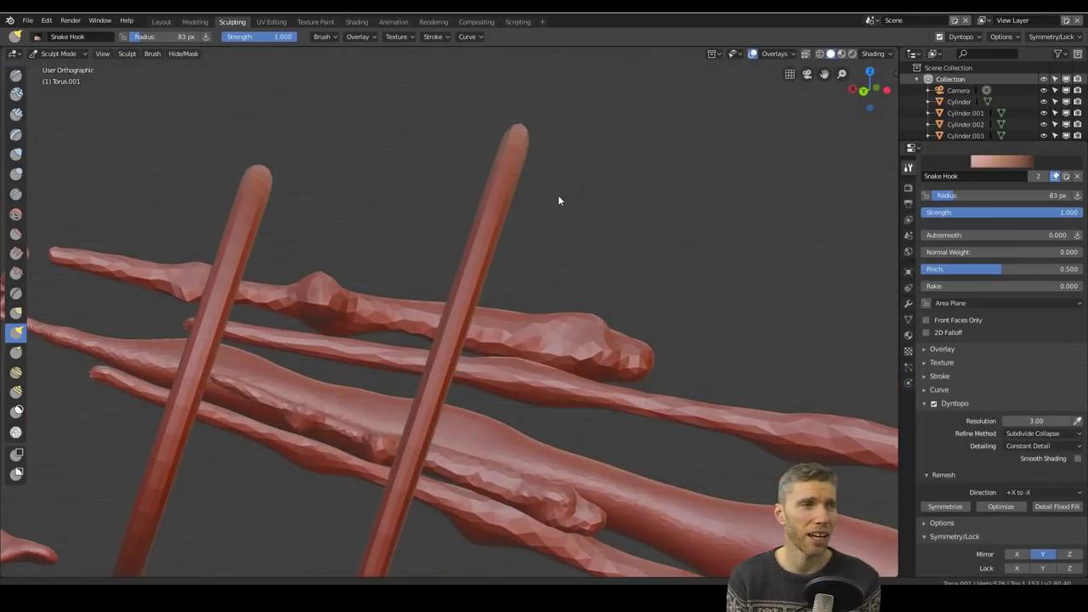
shift+middle_drag(739, 270, 253, 418)
middle_drag(417, 396, 395, 291)
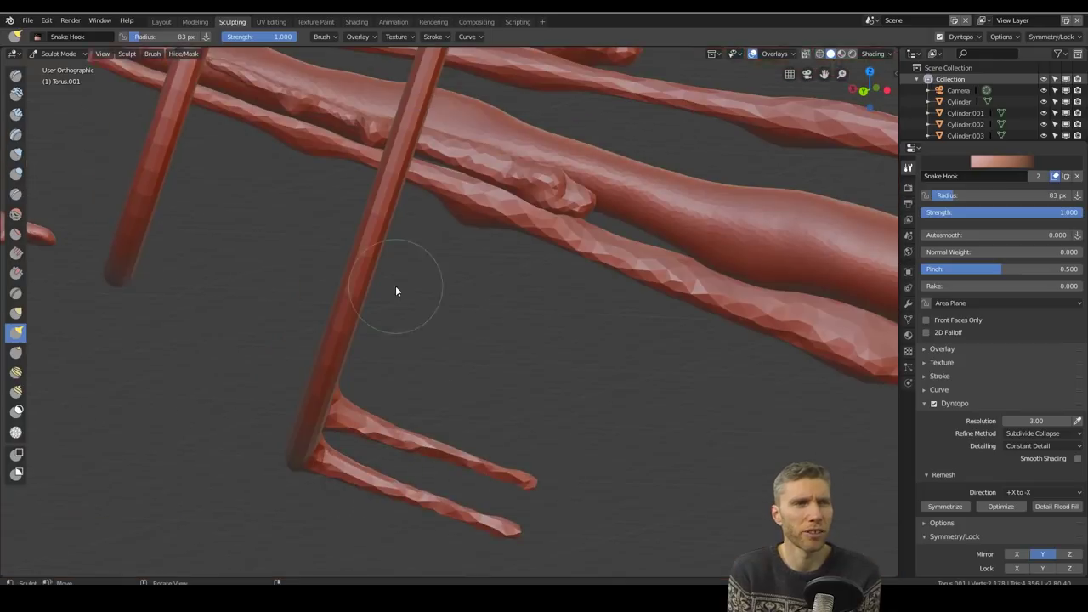
mouse_move(466, 320)
middle_down()
mouse_move(475, 272)
mouse_move(447, 359)
middle_up()
scroll(450, 221, down, 5)
Thicken the ring's tendrils with the Draw brush at 101 px and 0.752 strength, and revert to the saved file
key(x)
scroll(518, 116, up, 3)
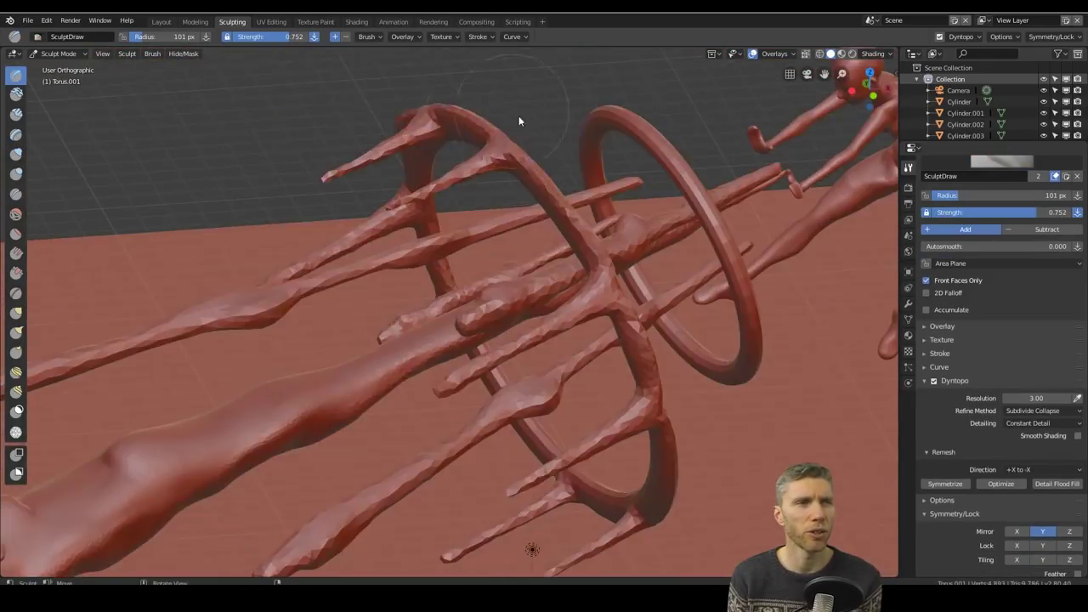
mouse_move(518, 115)
middle_down()
mouse_move(417, 439)
mouse_move(580, 399)
mouse_move(481, 353)
mouse_move(632, 330)
middle_up()
scroll(571, 400, down, 5)
middle_drag(571, 400, 551, 402)
click(28, 21)
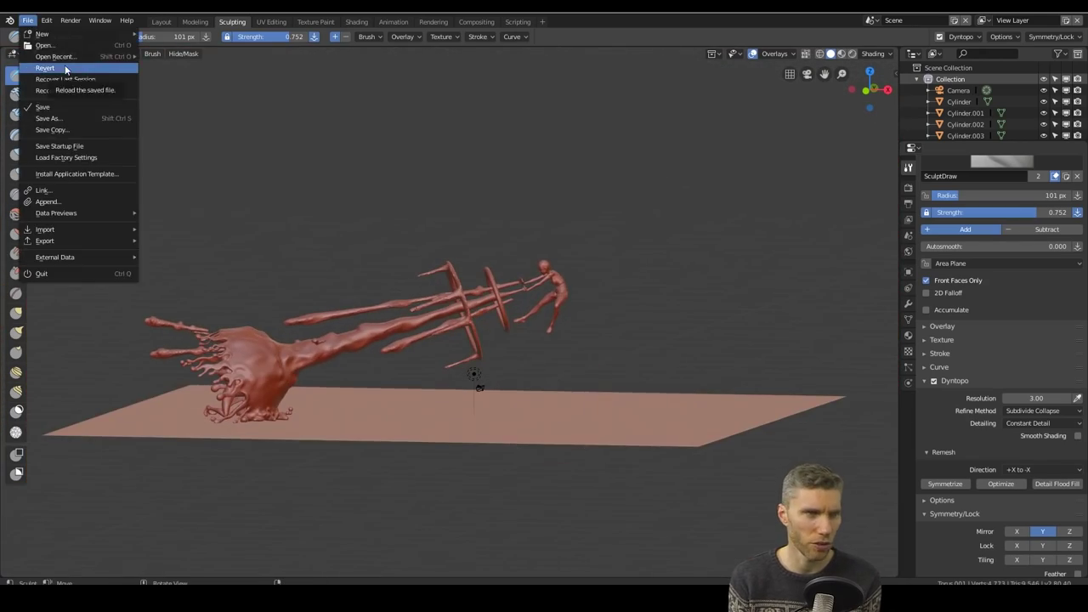
click(51, 70)
Rotate the standing figure's left hand bone in Pose Mode to adjust the palm at the start of the water stream
middle_drag(491, 470, 547, 376)
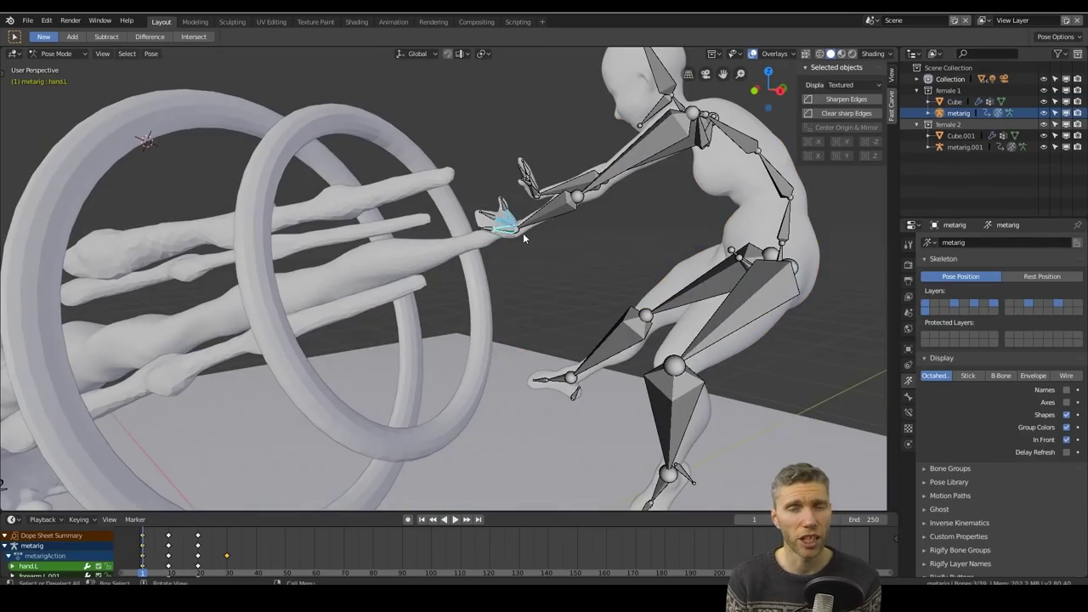
key(r)
click(627, 198)
middle_drag(627, 198, 539, 278)
scroll(539, 278, up, 3)
scroll(623, 258, down, 3)
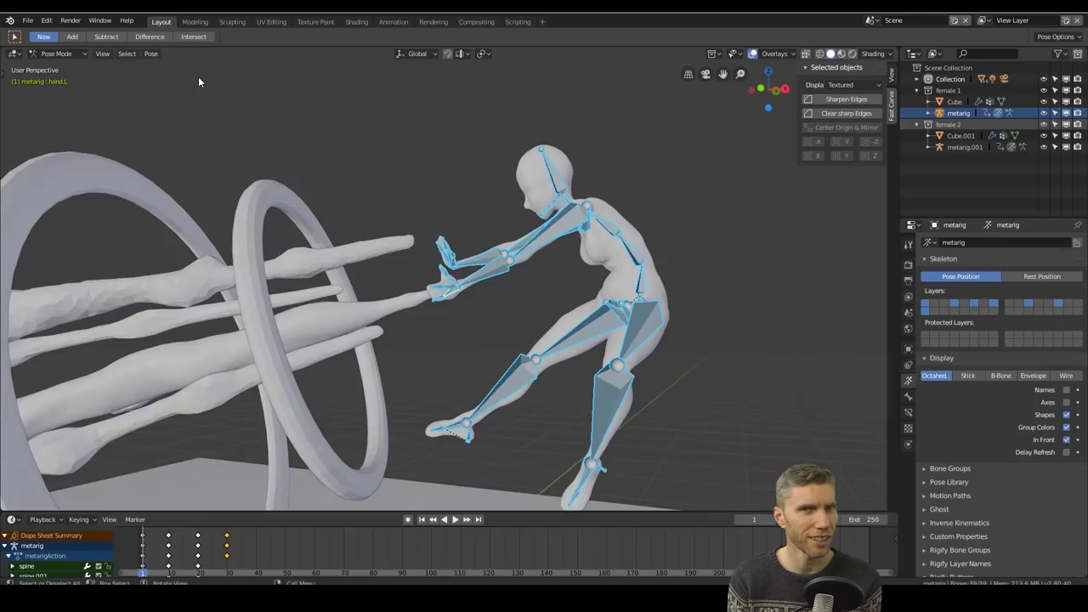
Isolate the standing figure in local view and sculpt its body with the Draw and Snake Hook brushes using Dyntopo constant detail
middle_drag(578, 255, 524, 276)
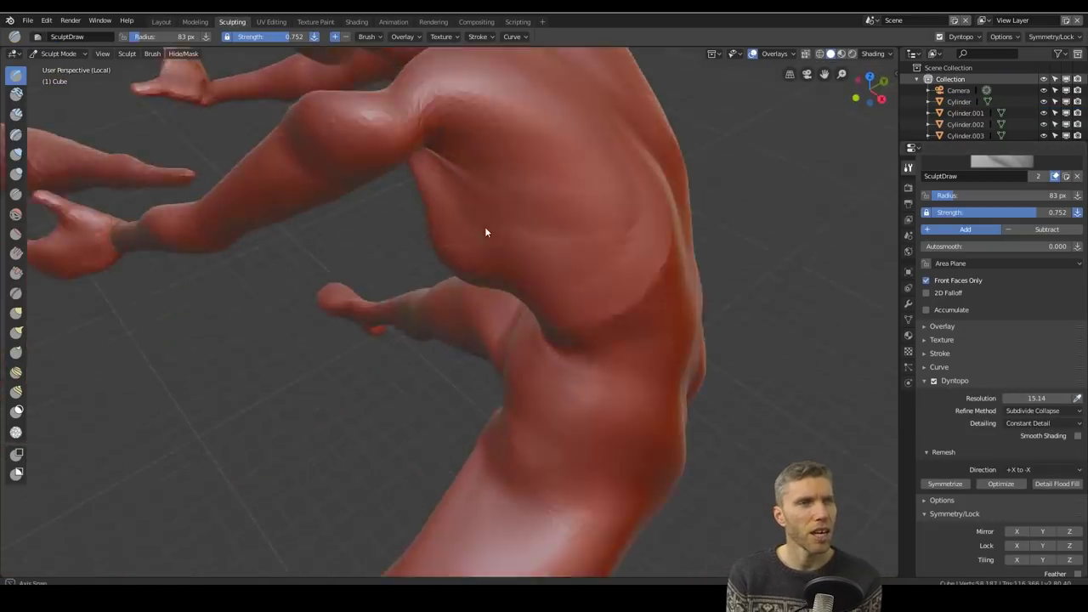
mouse_move(485, 230)
middle_down()
mouse_move(462, 219)
mouse_move(499, 72)
mouse_move(315, 247)
mouse_move(466, 294)
mouse_move(400, 170)
mouse_move(558, 213)
mouse_move(522, 220)
mouse_move(583, 151)
mouse_move(423, 269)
mouse_move(502, 238)
mouse_move(411, 183)
mouse_move(416, 230)
mouse_move(467, 244)
mouse_move(518, 206)
mouse_move(463, 304)
mouse_move(561, 236)
mouse_move(416, 243)
mouse_move(420, 347)
mouse_move(259, 396)
mouse_move(257, 317)
mouse_move(444, 404)
mouse_move(464, 391)
mouse_move(385, 408)
mouse_move(377, 335)
mouse_move(533, 417)
mouse_move(272, 447)
mouse_move(482, 250)
mouse_move(542, 343)
mouse_move(521, 336)
mouse_move(670, 275)
mouse_move(713, 359)
mouse_move(517, 360)
mouse_move(562, 412)
mouse_move(499, 360)
mouse_move(442, 416)
mouse_move(539, 215)
mouse_move(451, 388)
mouse_move(448, 338)
mouse_move(400, 394)
mouse_move(318, 376)
mouse_move(491, 321)
mouse_move(479, 335)
mouse_move(519, 445)
mouse_move(468, 243)
mouse_move(355, 221)
mouse_move(226, 333)
mouse_move(426, 285)
mouse_move(703, 349)
mouse_move(595, 306)
mouse_move(643, 359)
mouse_move(449, 331)
mouse_move(433, 345)
mouse_move(530, 257)
mouse_move(589, 178)
mouse_move(674, 223)
mouse_move(332, 247)
mouse_move(327, 224)
mouse_move(354, 250)
mouse_move(449, 275)
mouse_move(569, 151)
mouse_move(493, 335)
mouse_move(570, 315)
mouse_move(553, 433)
mouse_move(690, 309)
mouse_move(584, 388)
mouse_move(615, 230)
mouse_move(379, 315)
mouse_move(634, 404)
middle_up()
key(k)
key(shift+c)
key(k)
key(KP_Divide)
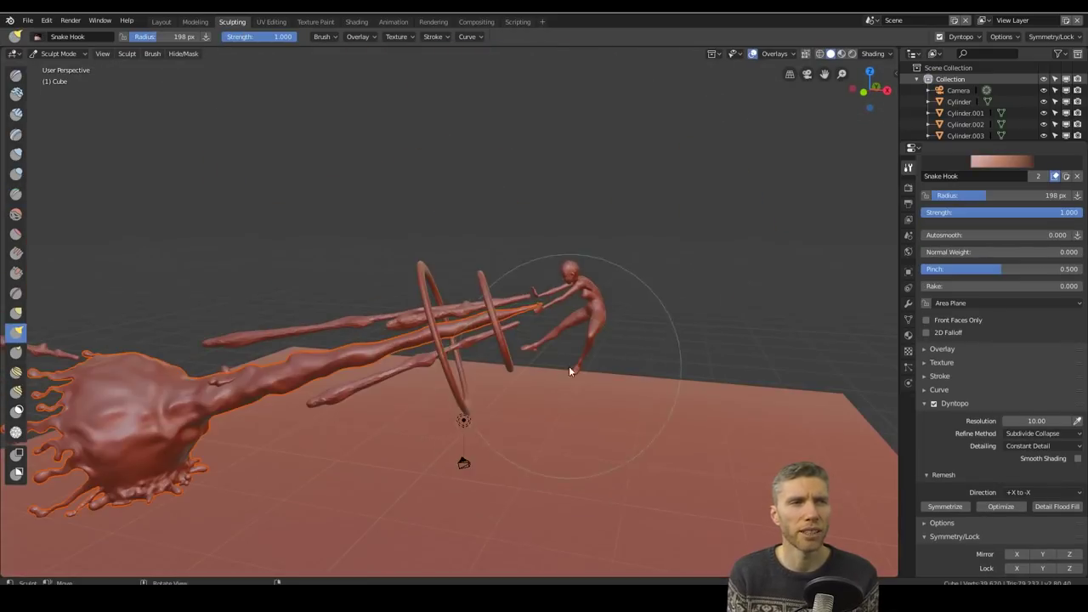
click(28, 21)
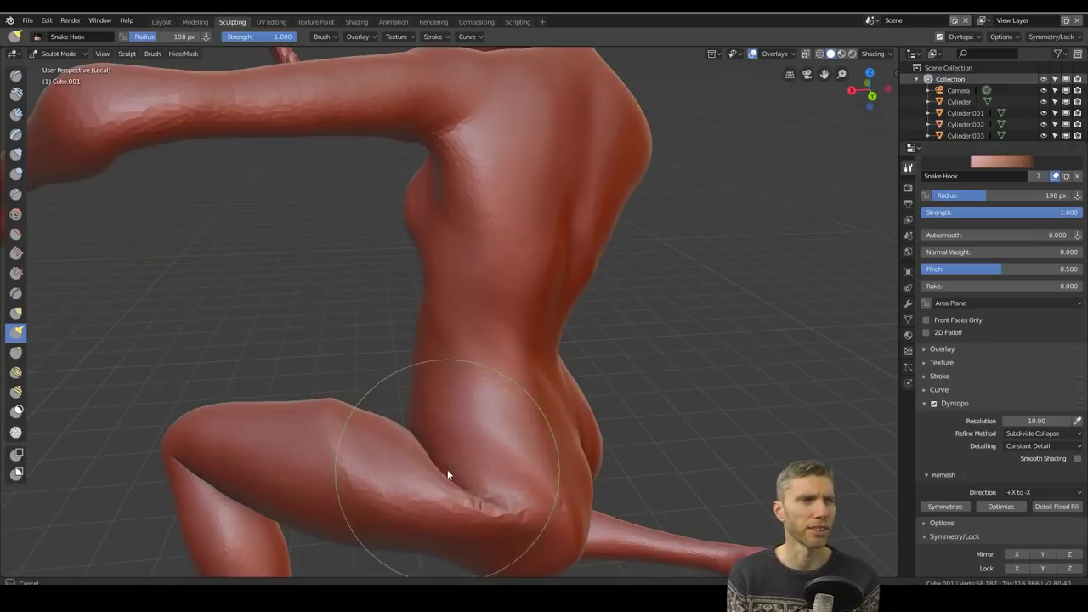
Refine the kneeling figure's hip and thigh creases with Snake Hook and the Draw brush, using Dyntopo constant detail at 10.00
mouse_move(450, 478)
mouse_down()
mouse_move(402, 445)
mouse_move(439, 415)
mouse_up()
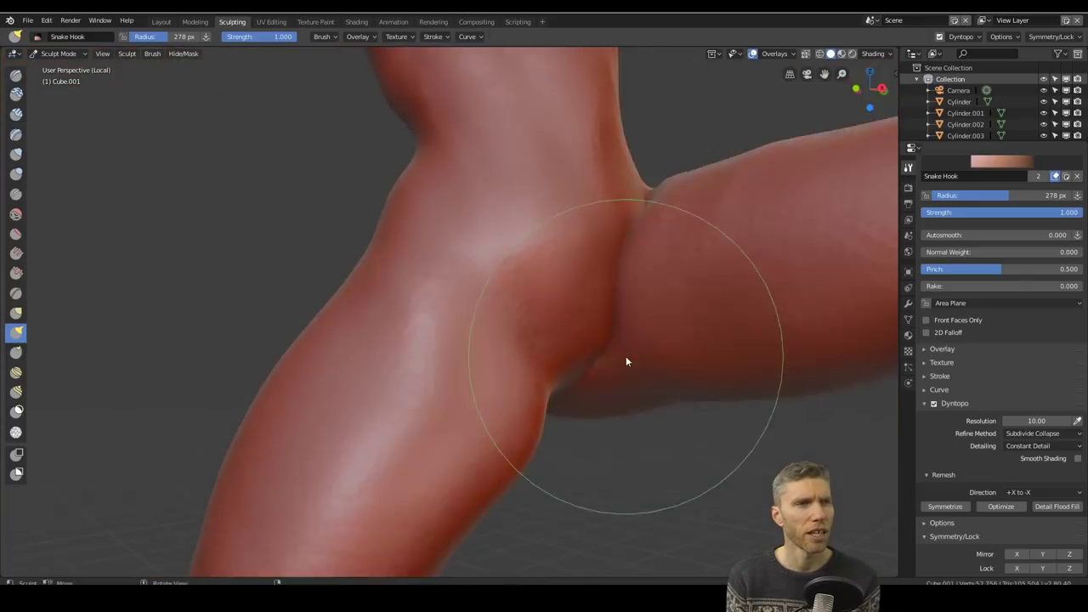
key(x)
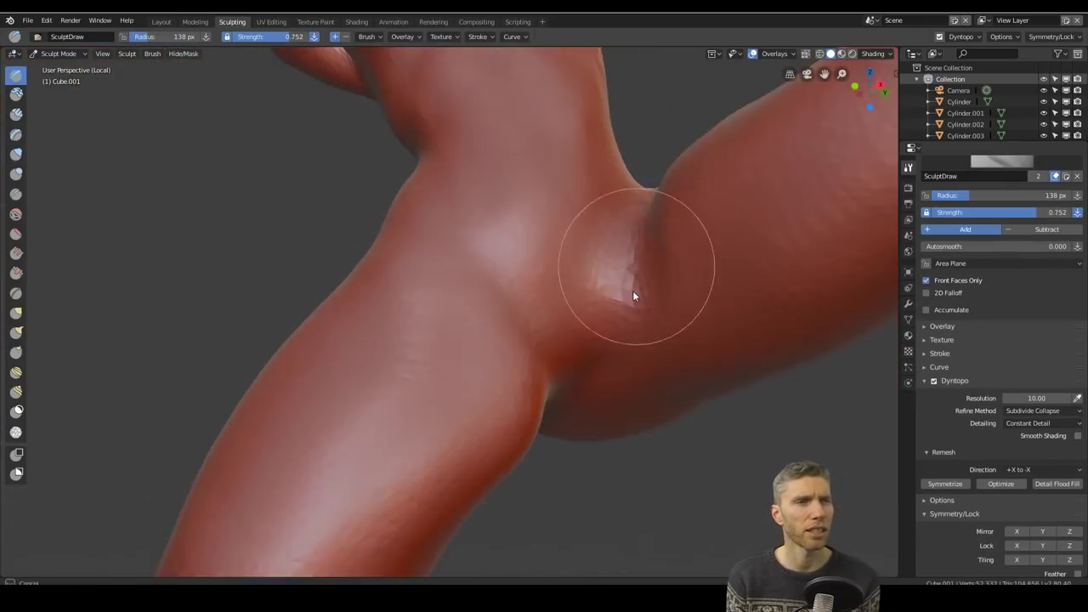
key(shift+c)
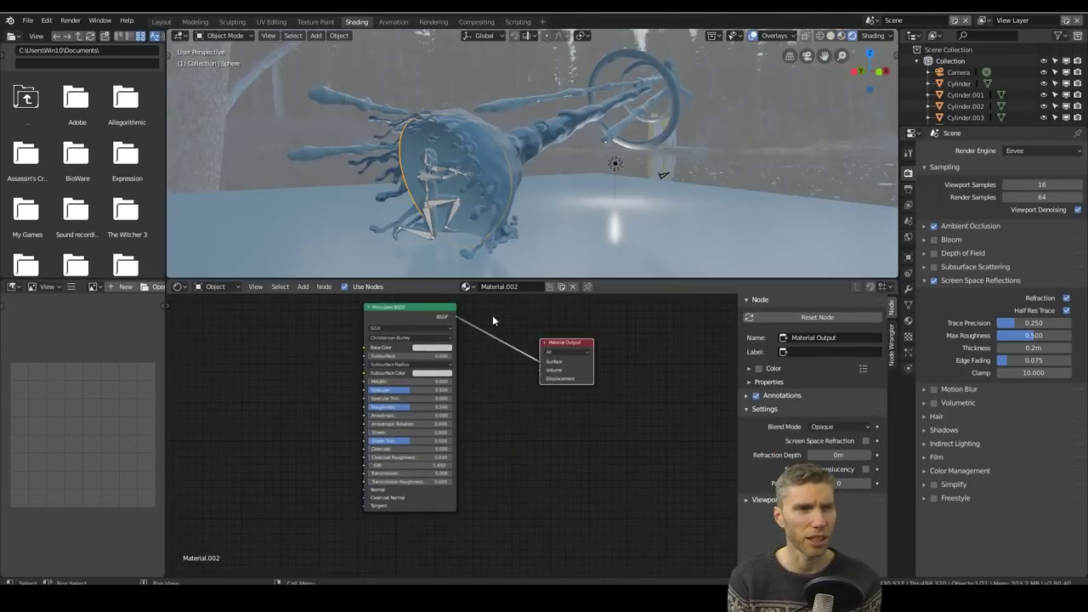
Replace the Principled BSDF on the dome inside the water bowl with an Emission-based shader and tint it pink
key(shift+a)
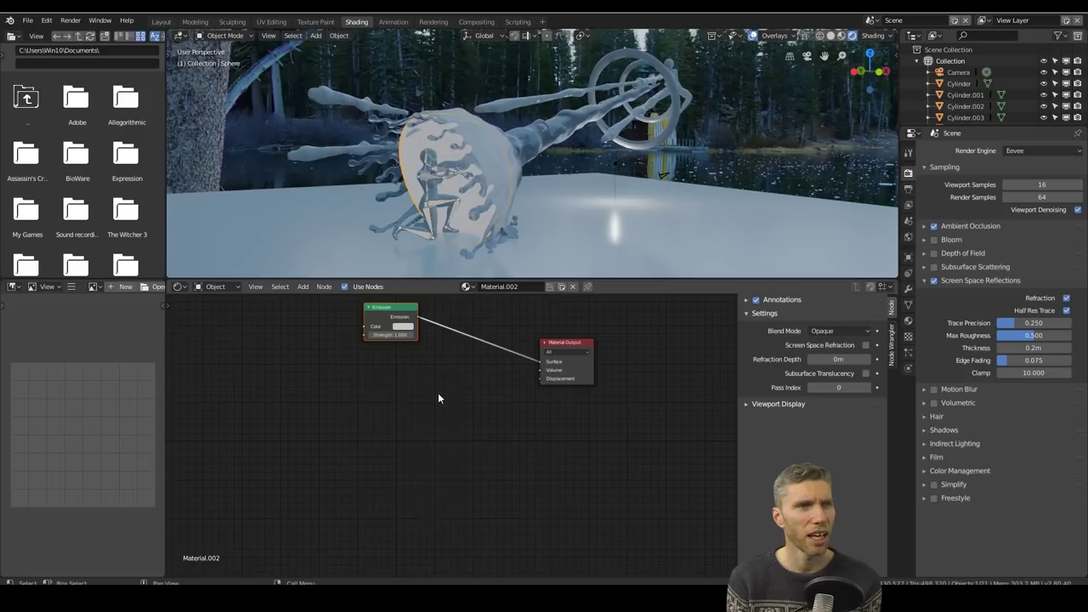
key(shift+a)
mouse_move(427, 434)
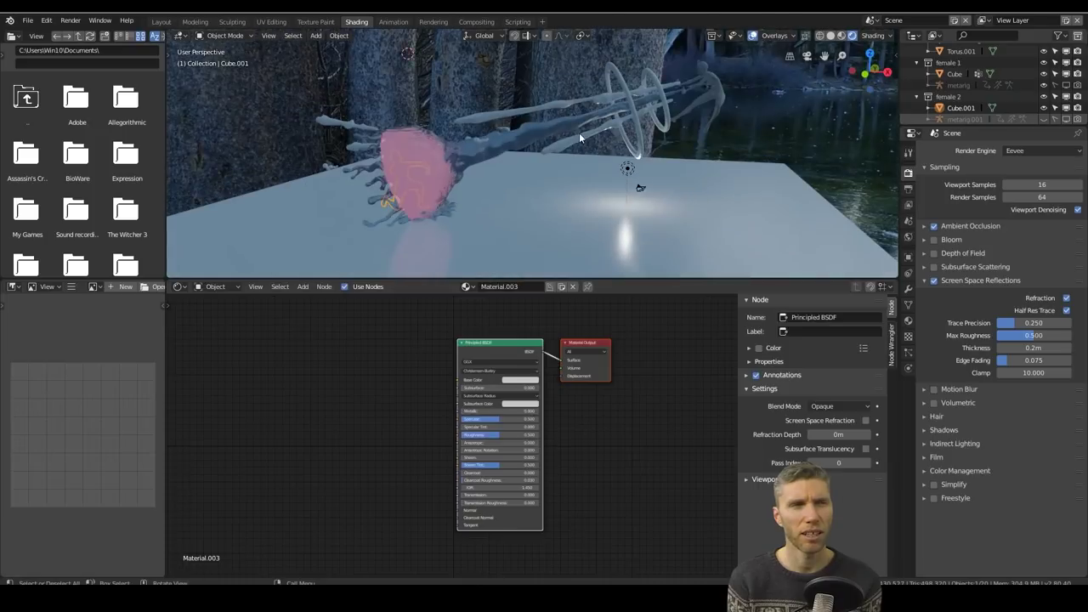
Select the loose droplets and water strands and link the main stream's water material to them
click(329, 165)
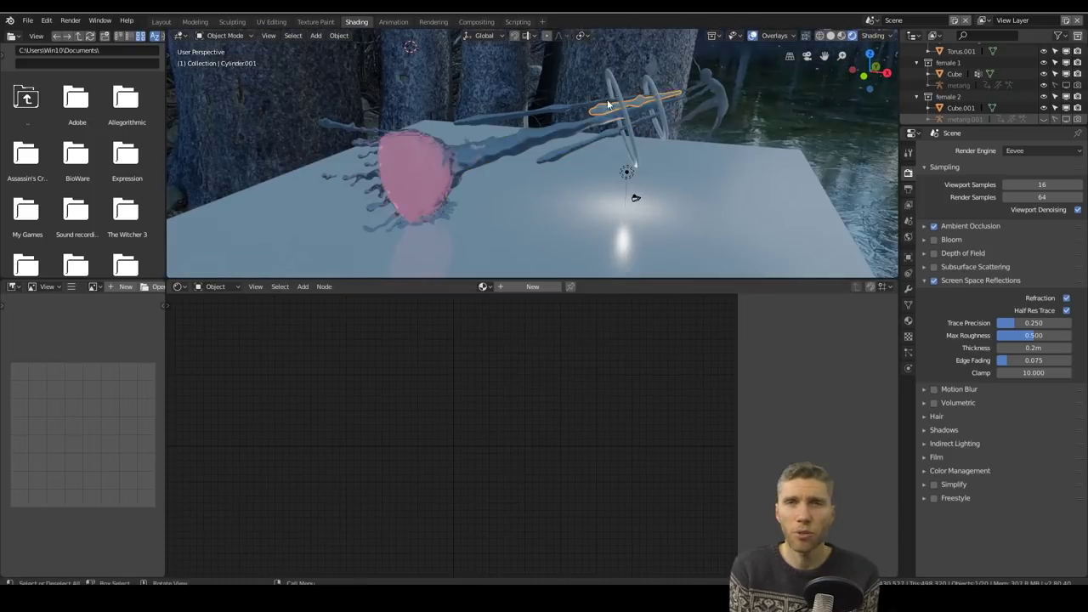
key(ctrl+l)
click(568, 133)
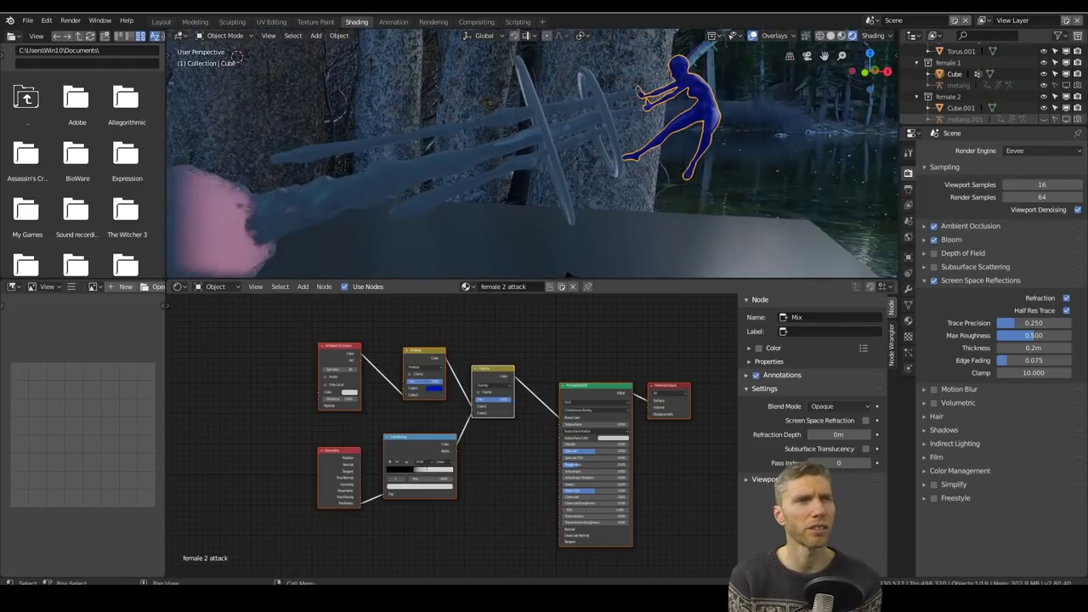
Open the Multiply node's Color1 for editing in the standing figure's "female 2 attack" material
click(434, 387)
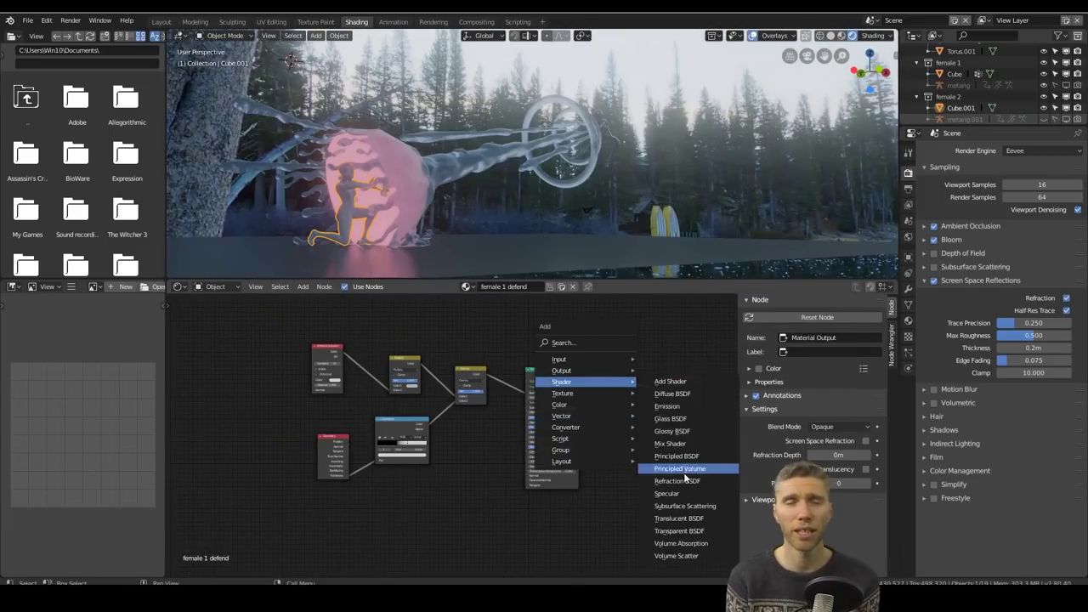
Isolate the kneeling figure and tighten the pointiness ColorRamp in "female 1 defend", previewing the ColorRamp and Multiply outputs on the body
scroll(455, 439, up, 3)
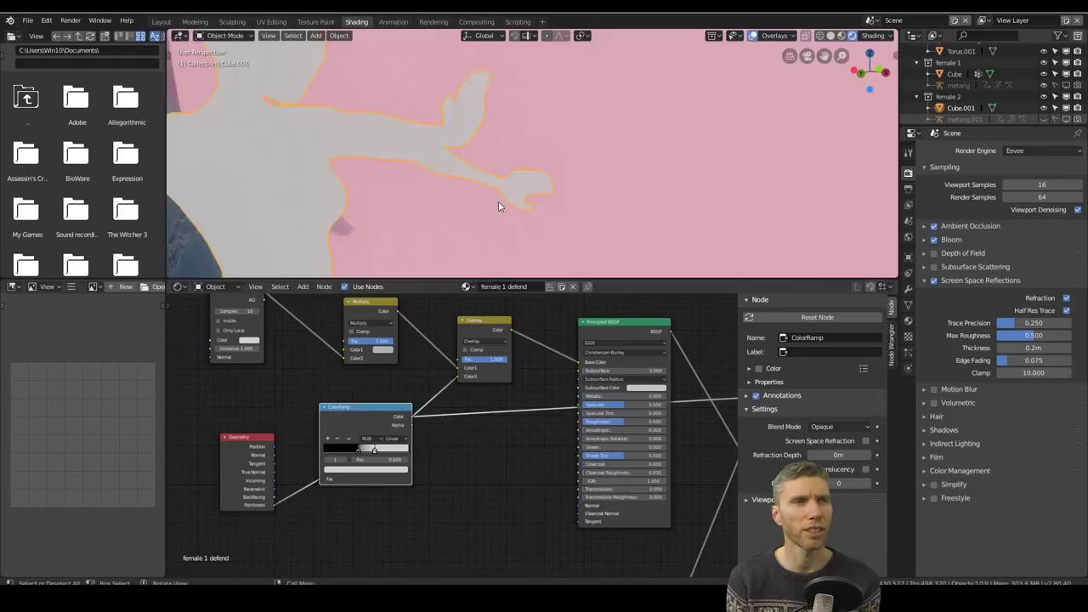
click(371, 416)
key(KP_Divide)
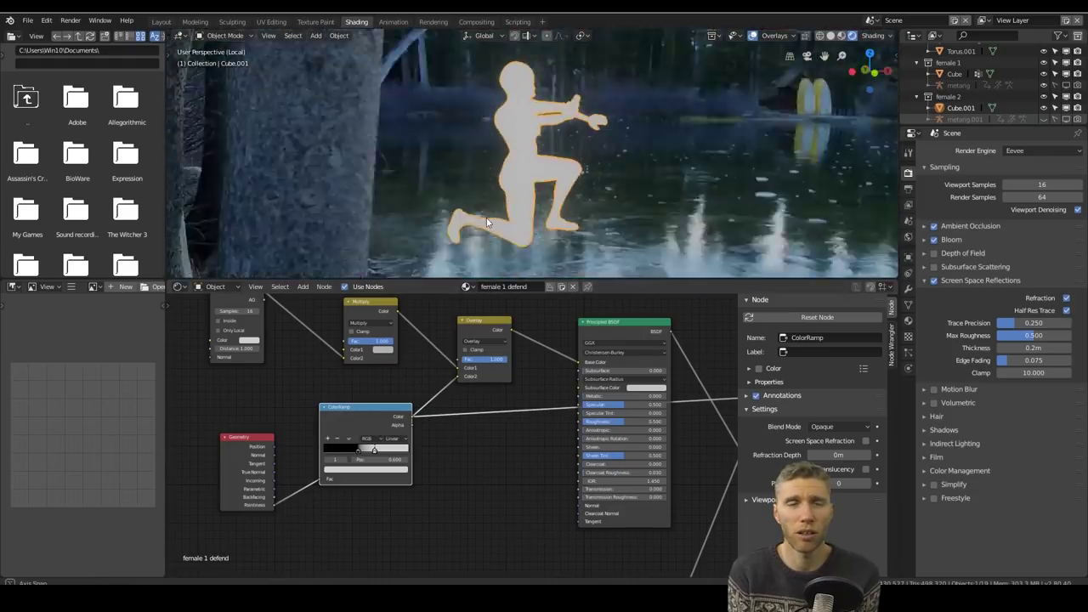
middle_drag(386, 401, 386, 447)
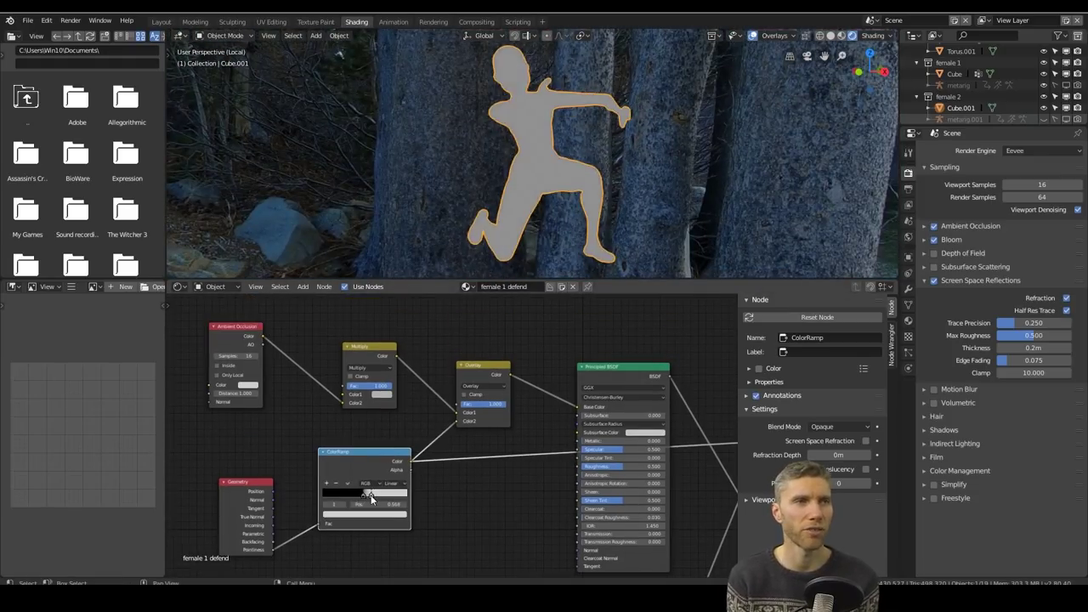
scroll(454, 434, down, 1)
click(403, 374)
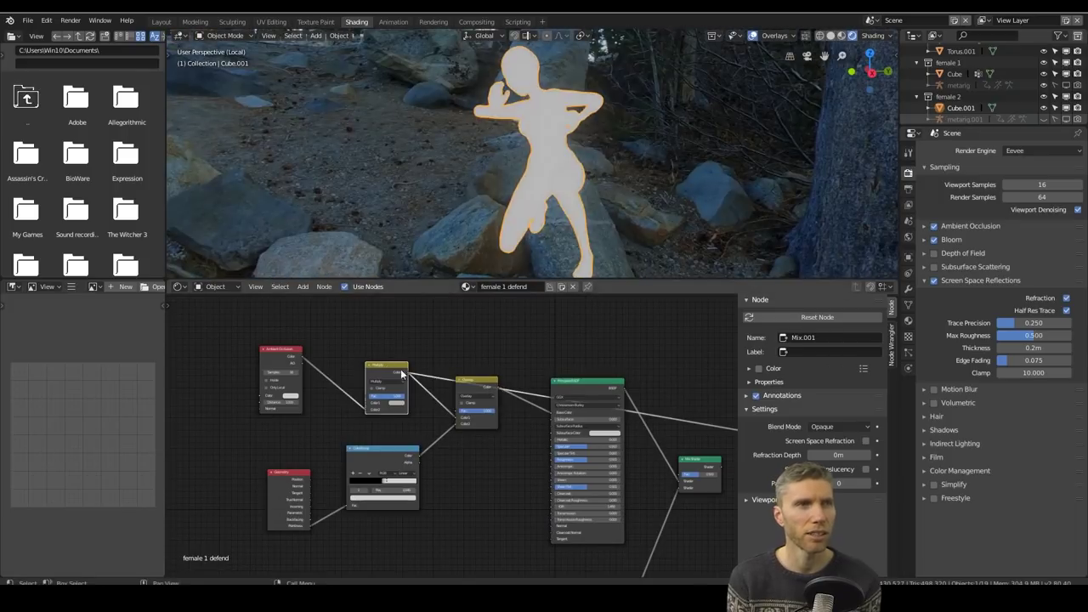
Add a Noise Texture node near the Emission shader in the "female 1 defend" material
scroll(483, 453, down, 1)
key(shift+a)
mouse_move(482, 453)
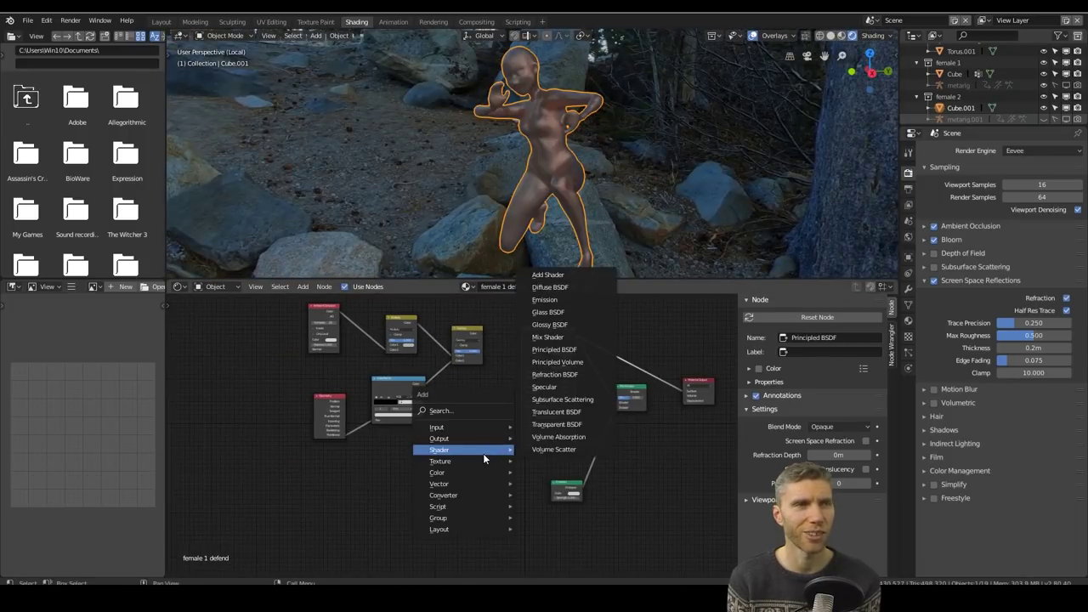
click(546, 383)
click(448, 482)
scroll(483, 501, up, 1)
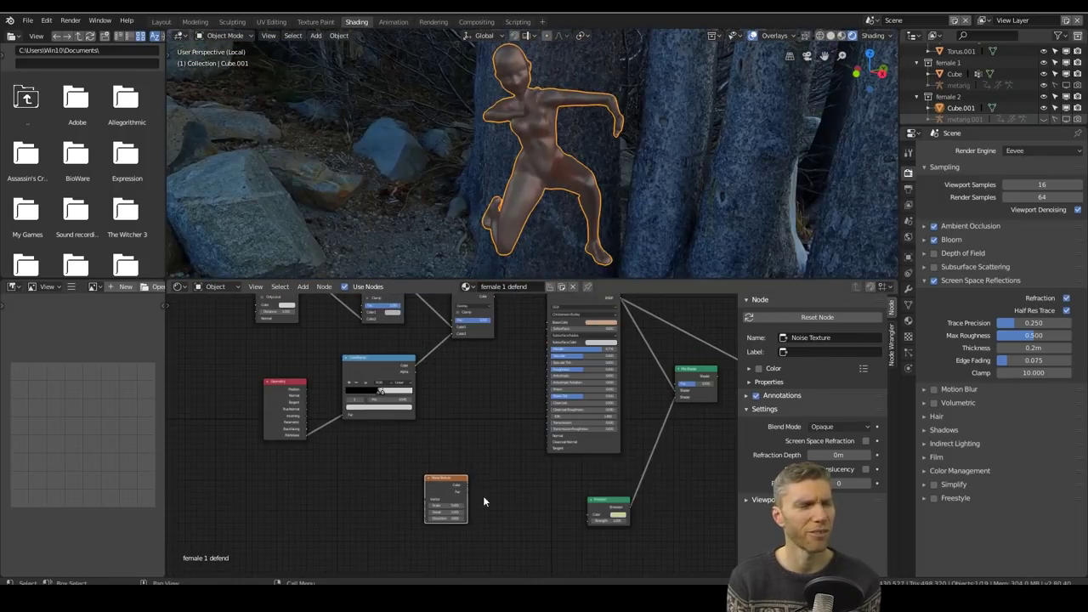
Route the Noise Texture through a new ColorRamp into the Mix Shader's factor and tighten the ramp's stops for patchier glow
scroll(414, 478, up, 1)
key(shift+a)
mouse_move(415, 479)
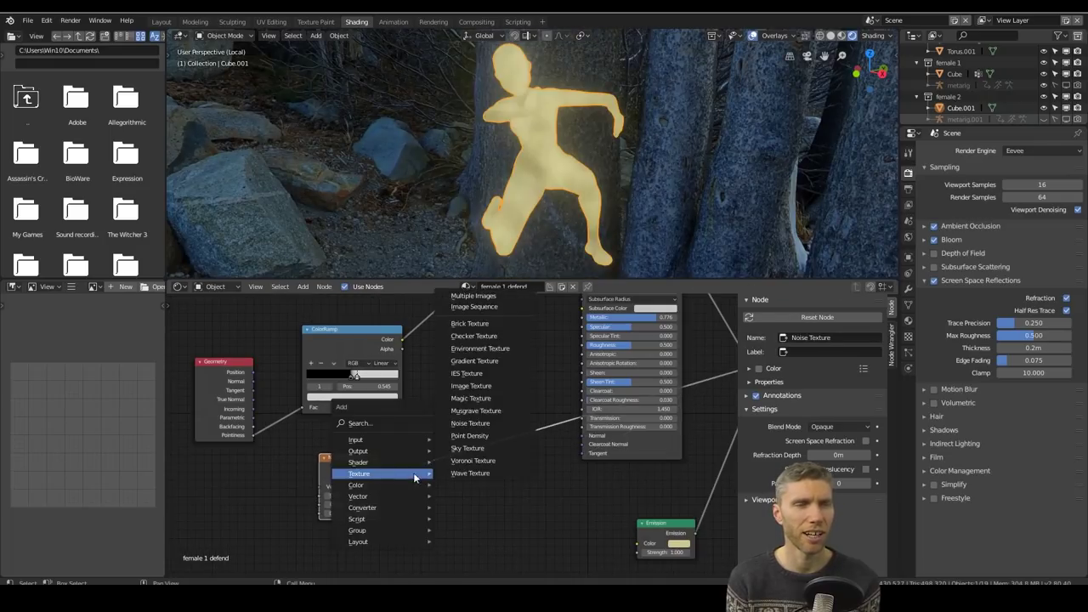
click(448, 466)
scroll(449, 467, down, 1)
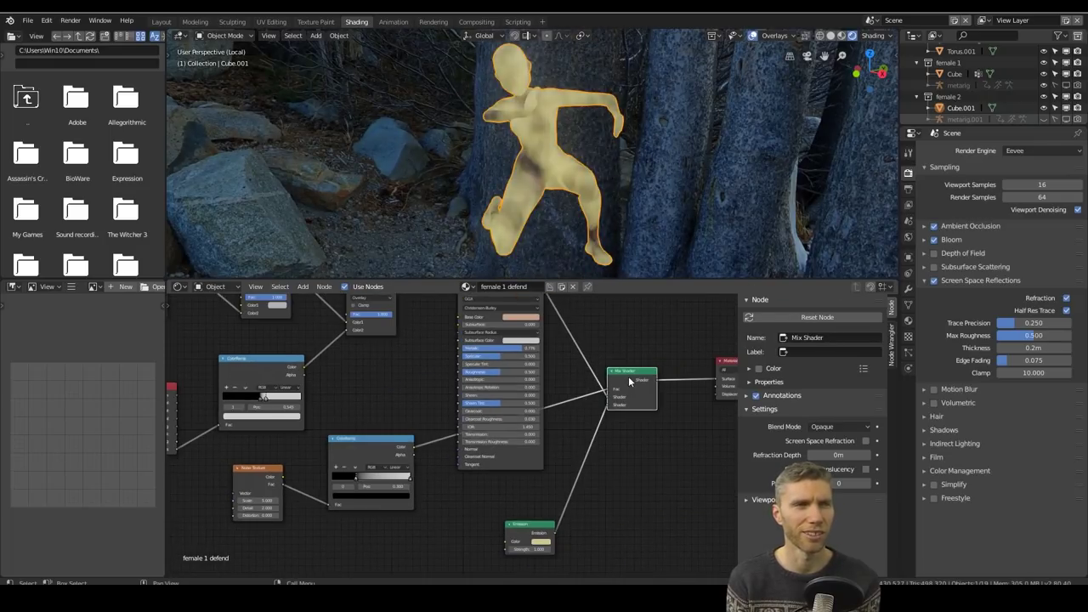
drag(381, 483, 365, 483)
middle_drag(524, 327, 525, 387)
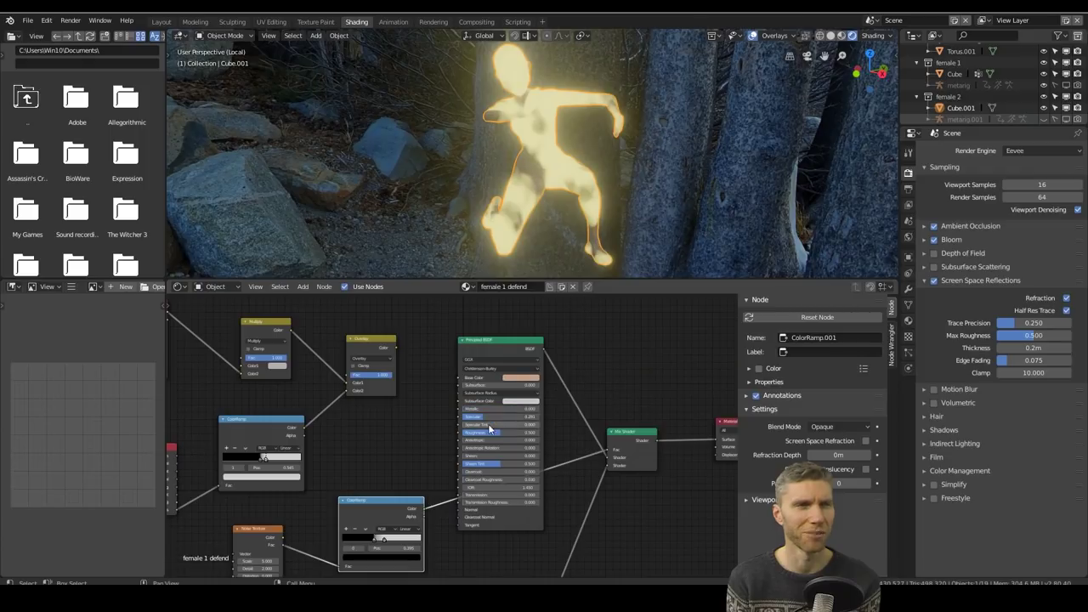
Blend the yellow Emission with a red Emission copy in a second Mix Shader driven by a duplicate Noise Texture
middle_drag(534, 321, 662, 246)
middle_drag(526, 550, 487, 497)
click(487, 497)
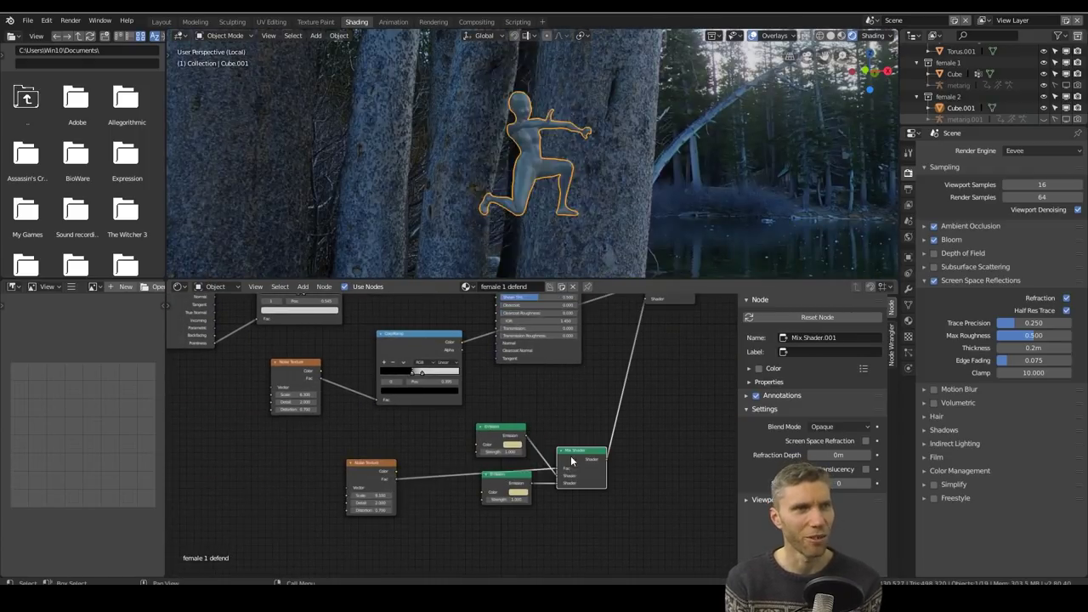
middle_drag(571, 456, 486, 441)
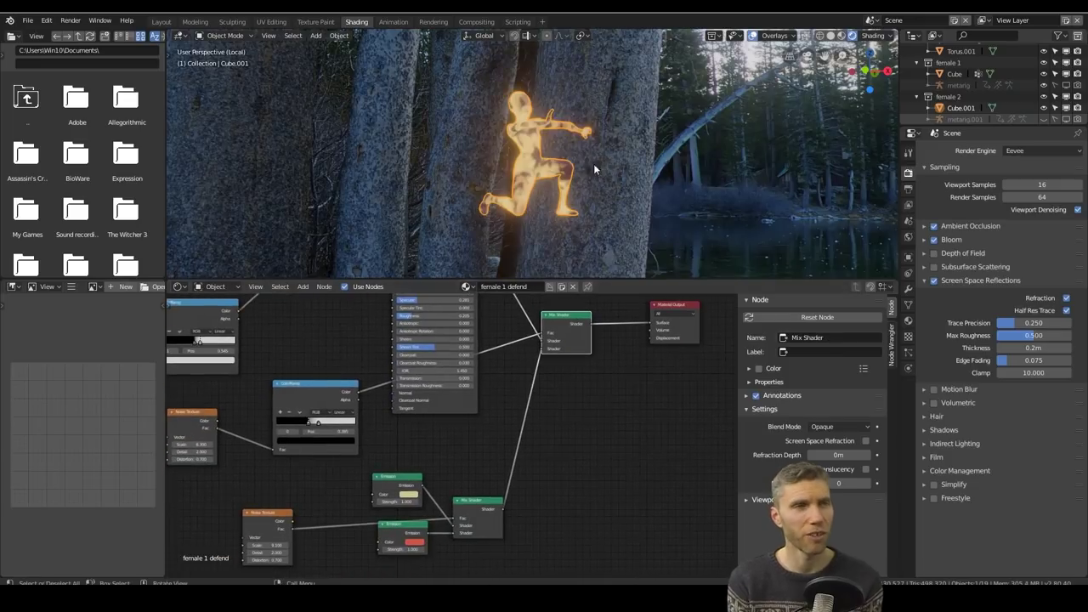
Leave the isolated view, add an area light above the scene and give the World a Volume Scatter with density 0.100 and anisotropy -0.436
middle_drag(593, 163, 559, 208)
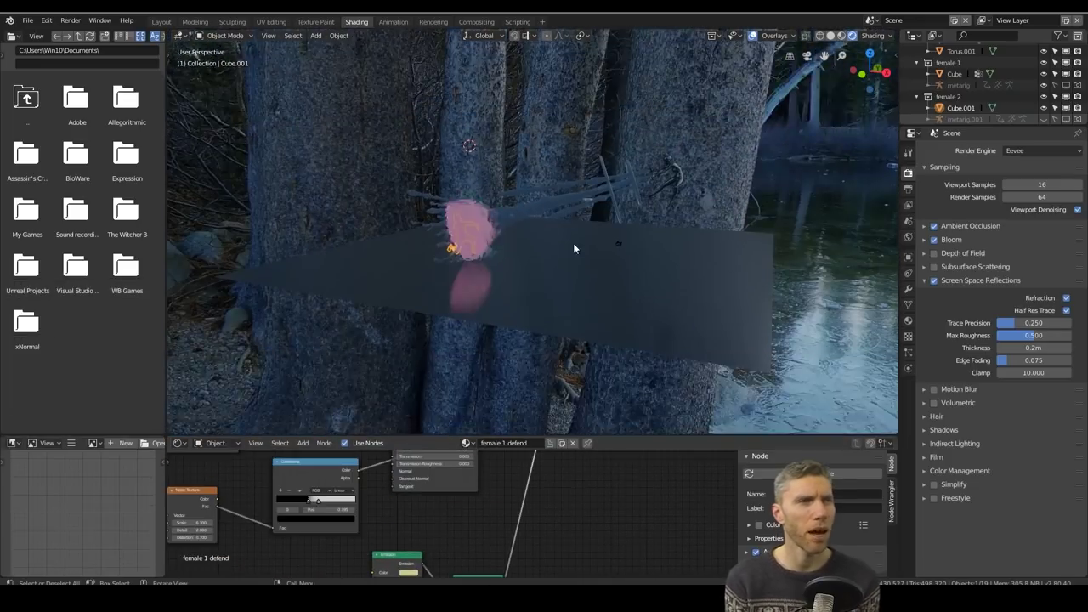
middle_drag(573, 243, 571, 247)
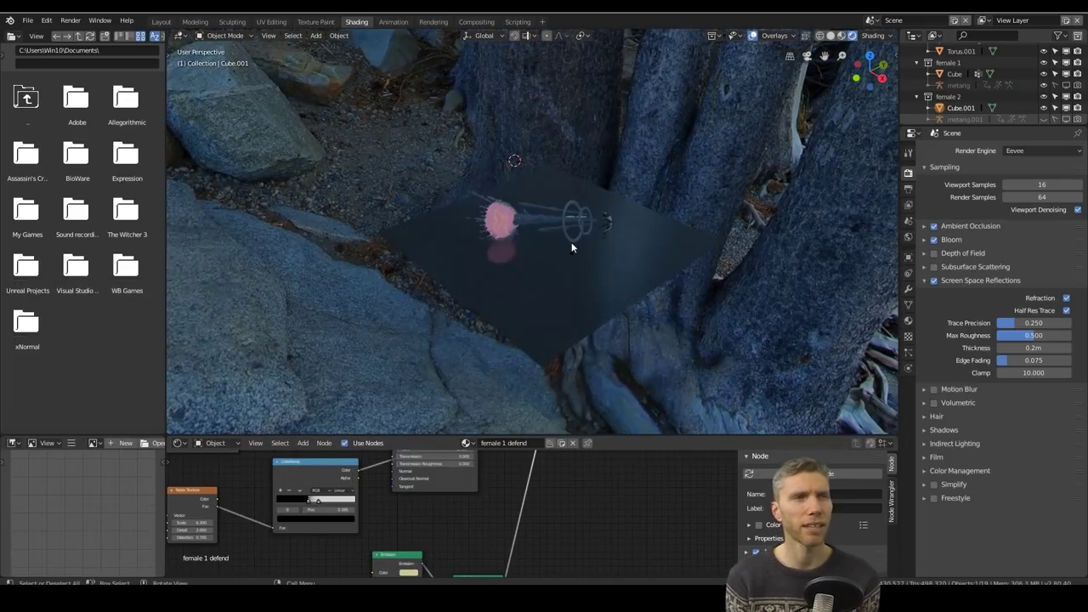
click(615, 430)
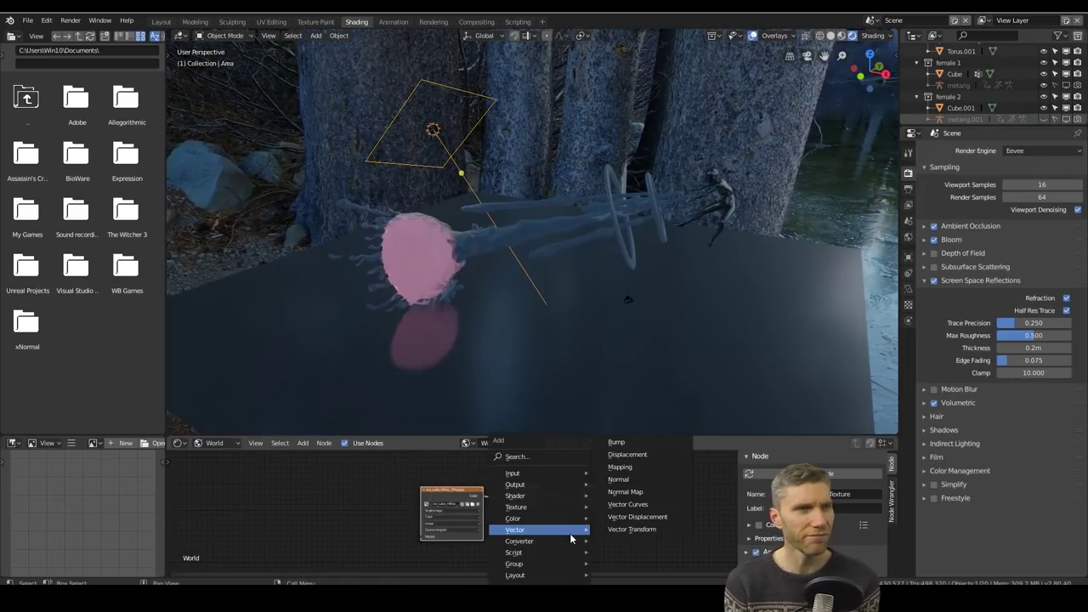
click(492, 539)
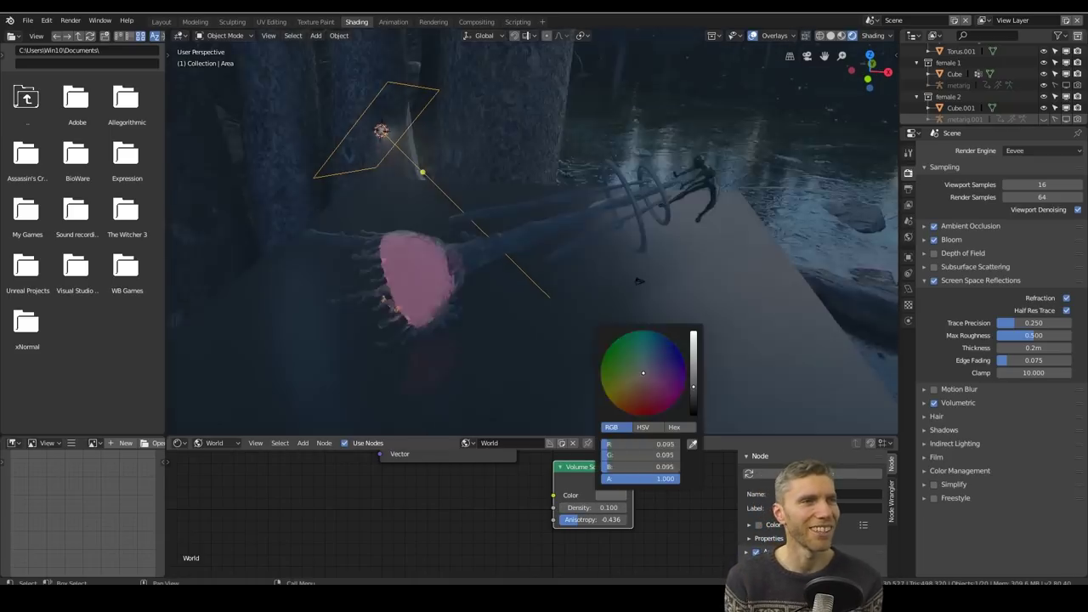
Enlarge the area light and enable its contact shadows with a softness of 0.8
key(s)
click(527, 151)
click(909, 180)
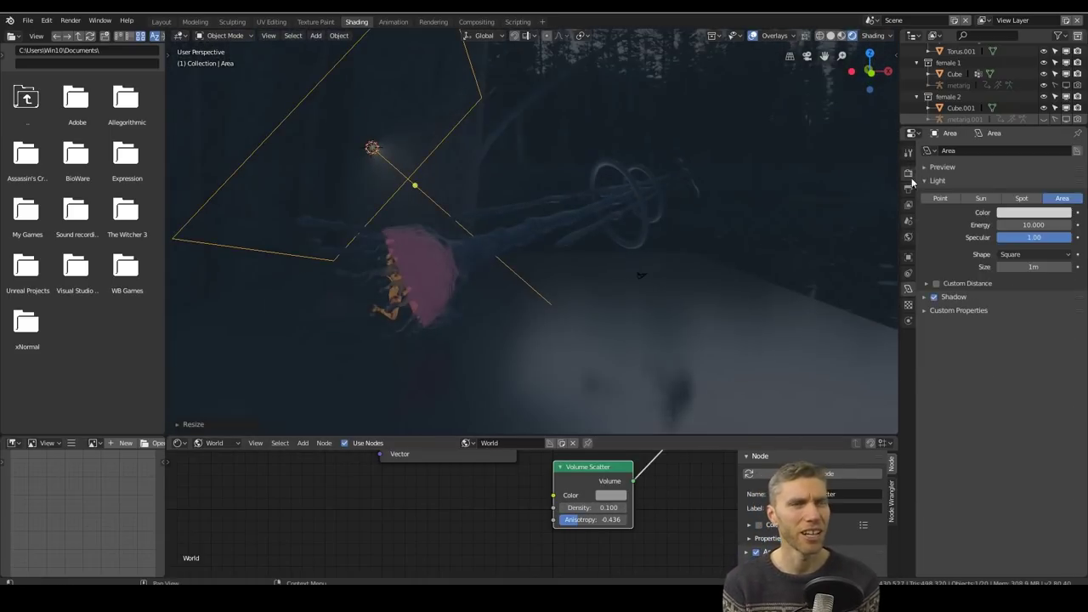
click(908, 288)
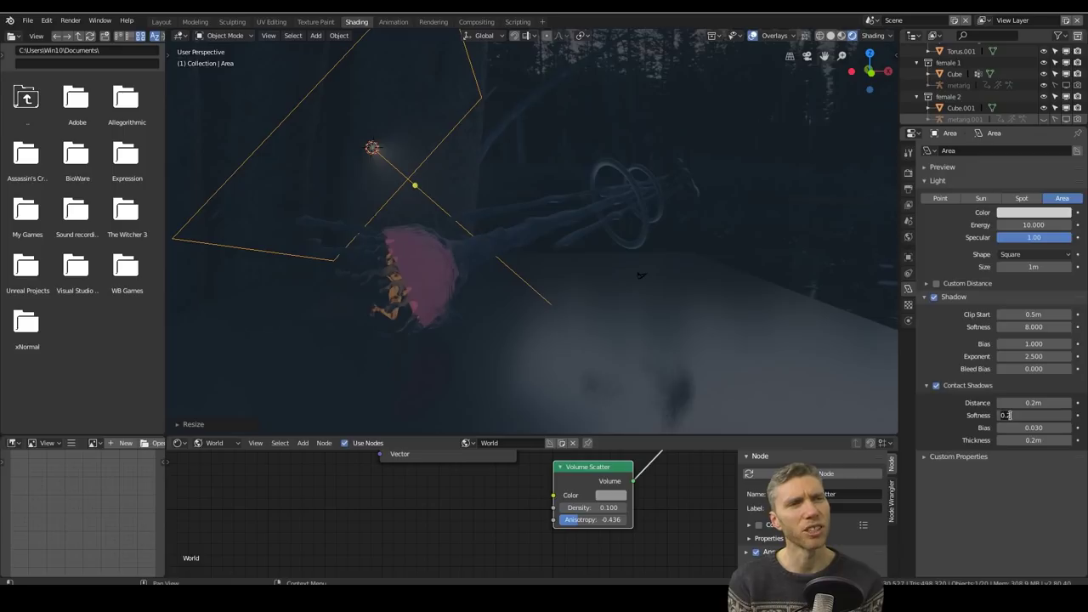
click(1007, 415)
text(0.8)
key(Return)
Disconnect the Volume Scatter from the World Output and place a green area light copy with energy 20 beside the standing figure
middle_drag(611, 255, 581, 242)
drag(529, 493, 510, 400)
middle_drag(510, 399, 637, 226)
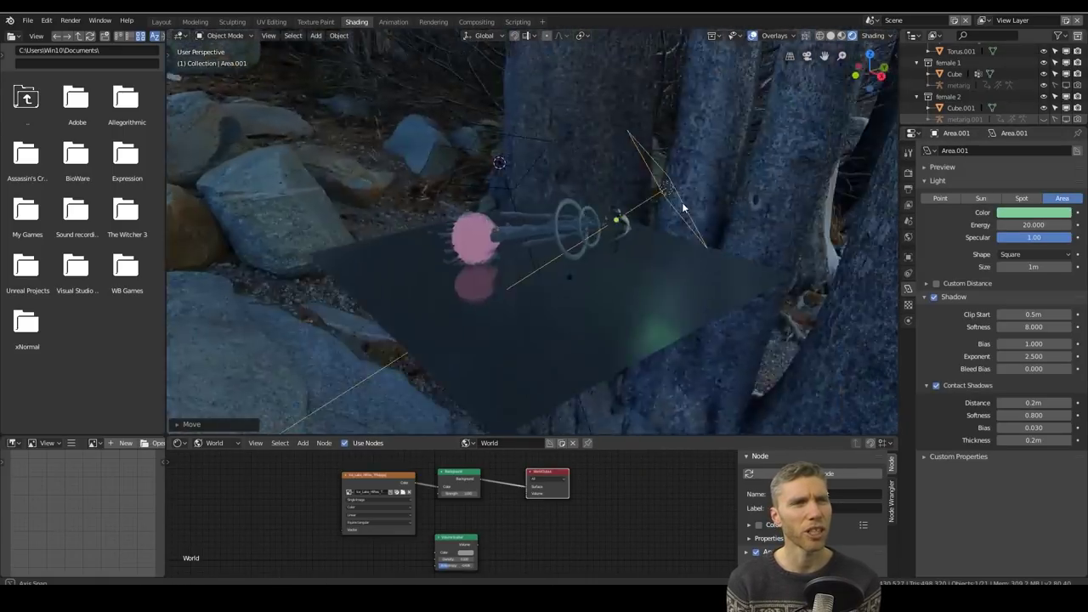
middle_drag(681, 202, 638, 251)
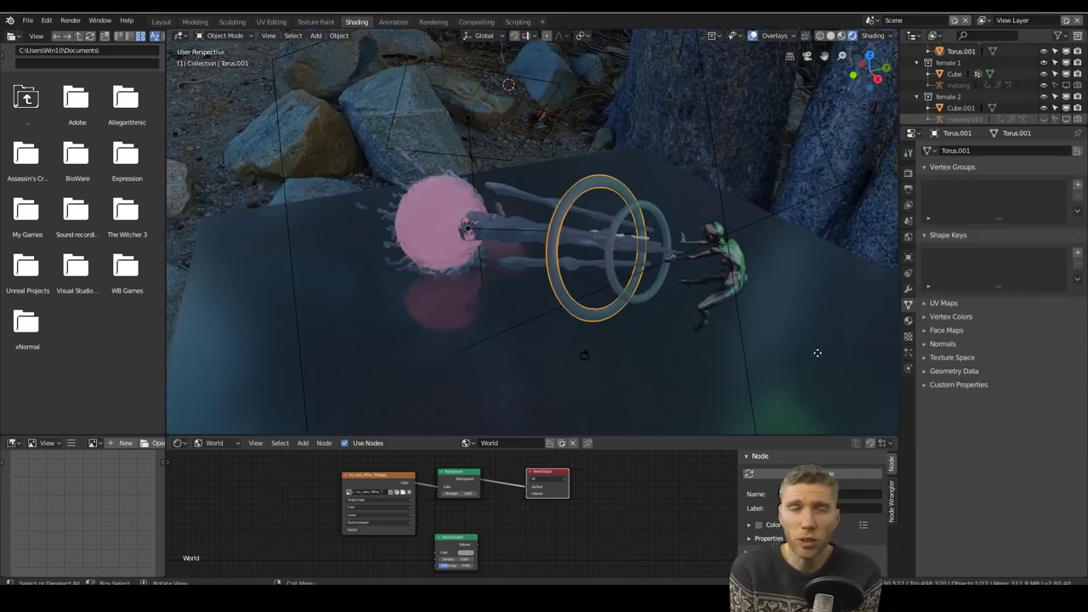
Add a Subdivision Surface modifier to both water rings and shade the loose water strands smooth
click(1001, 150)
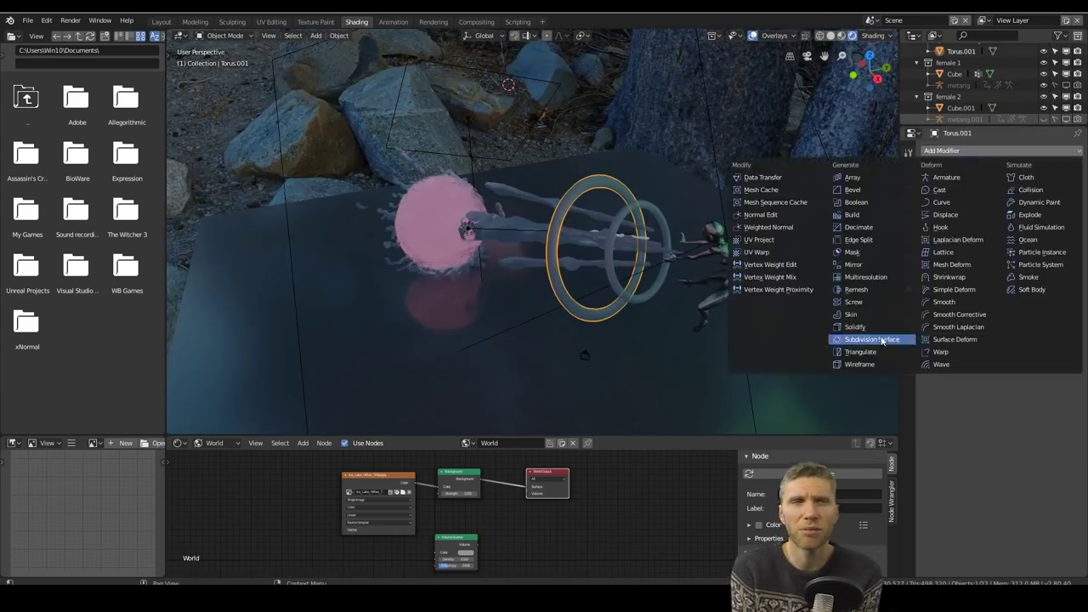
click(882, 340)
click(666, 229)
click(1001, 150)
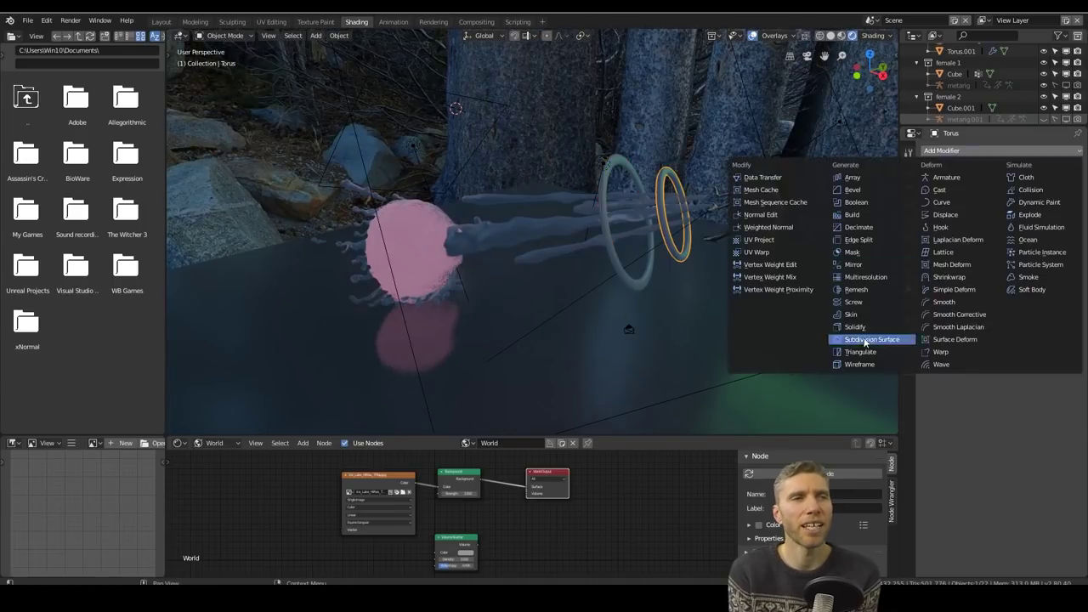
click(862, 340)
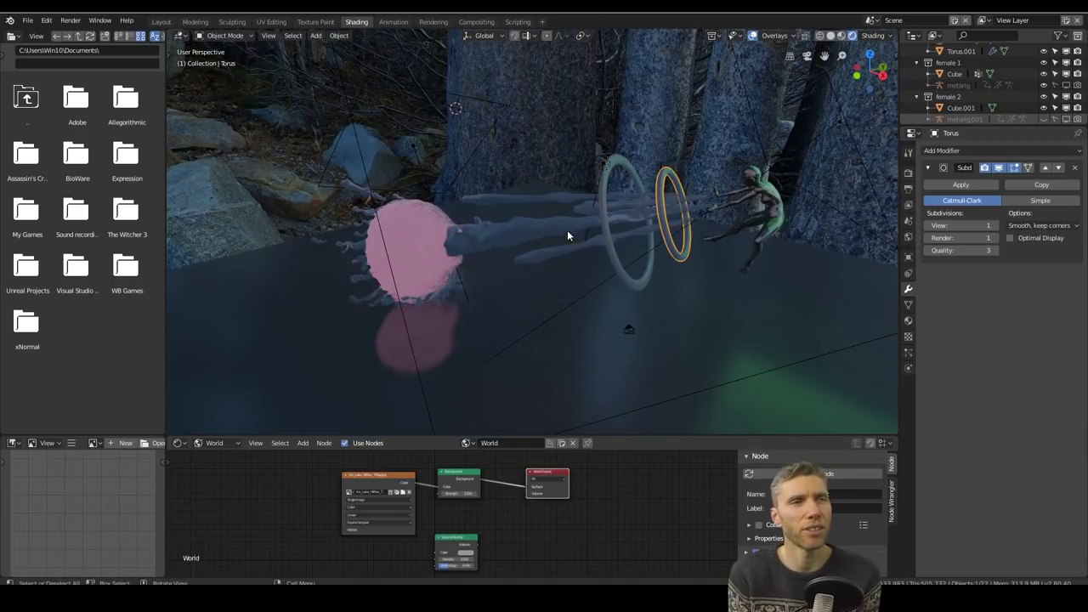
click(564, 250)
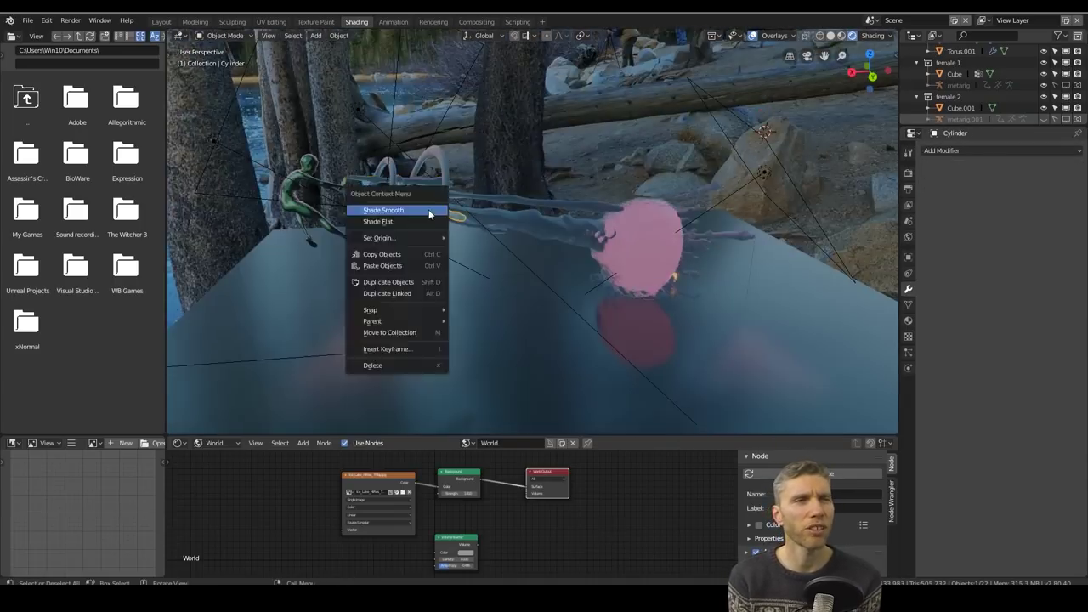
right_click(699, 184)
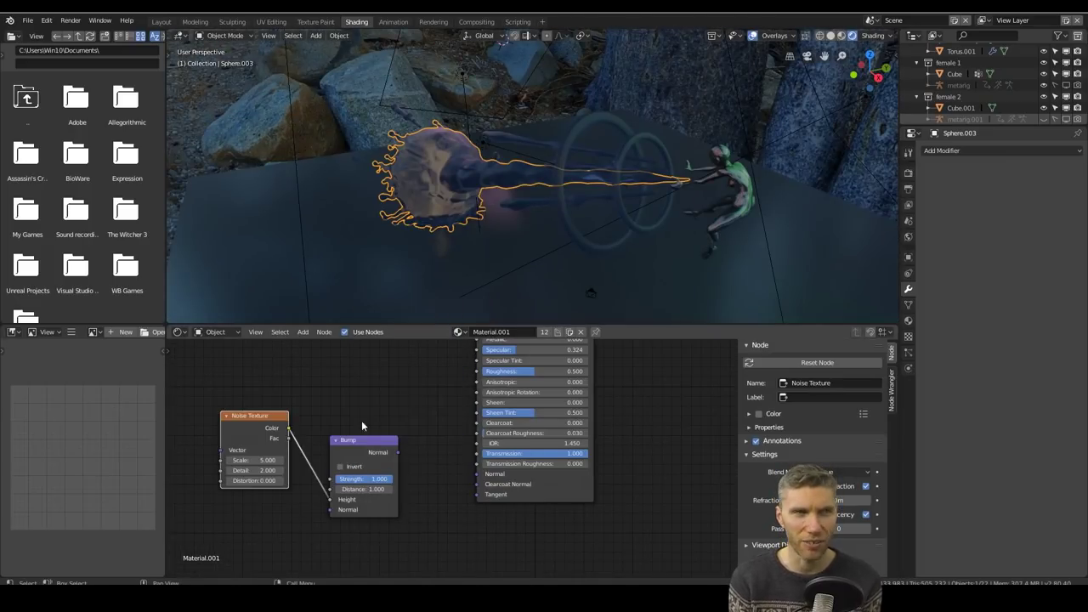
Drive the water material's normal with a Noise Texture and Bump node, and reuse that setup on the unshaded strand and in "water rings"
ctrl+shift+click(288, 439)
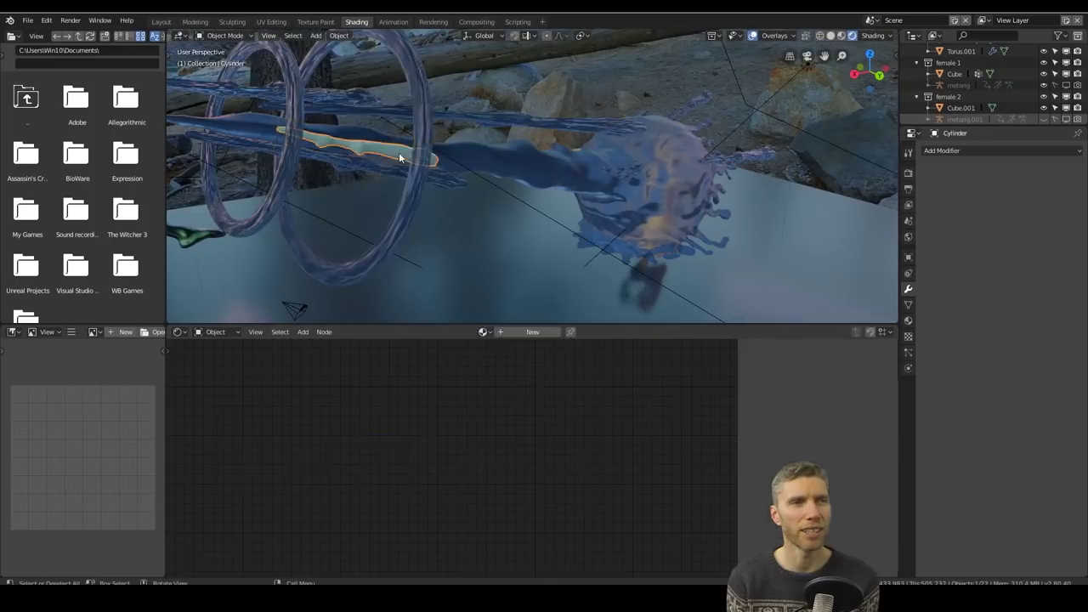
key(ctrl+l)
click(424, 129)
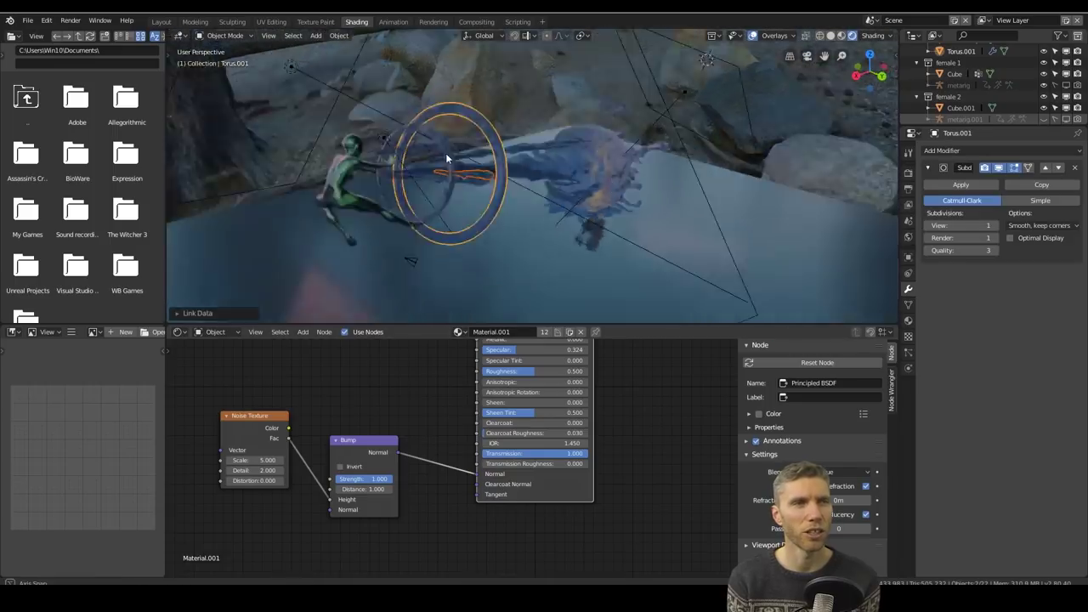
drag(303, 368, 547, 485)
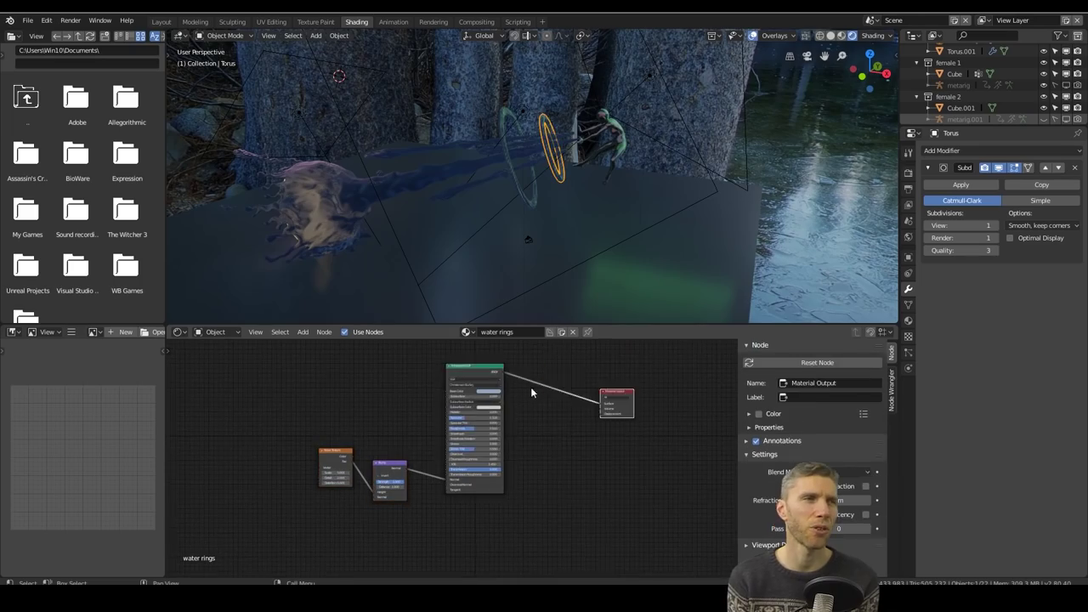
Mix a Transparent BSDF into the dome's yellow Emission material with Alpha Blend, and save the file
middle_drag(442, 255, 488, 248)
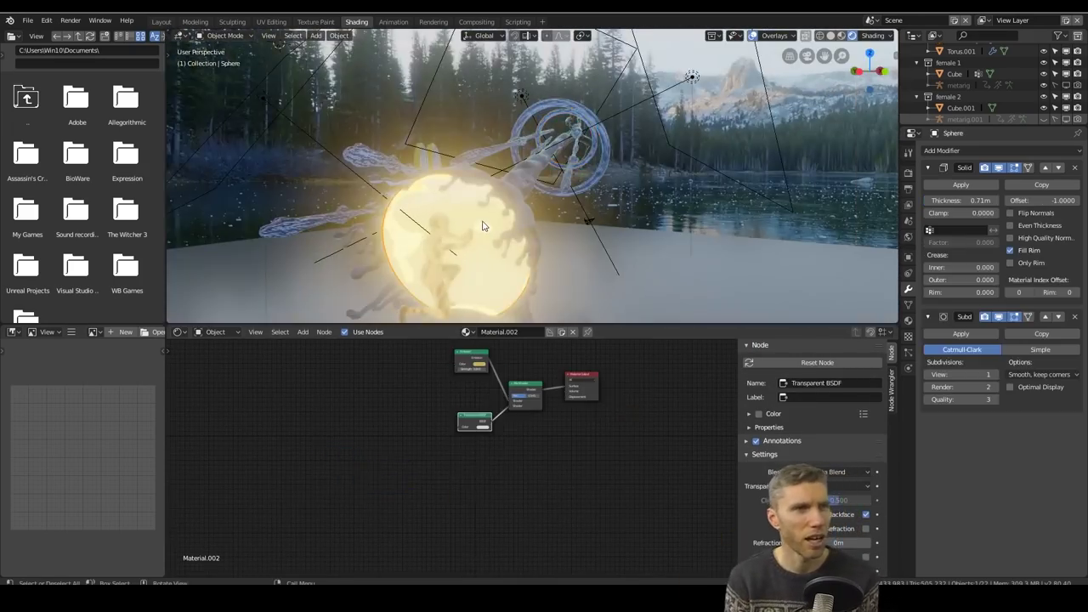
click(28, 20)
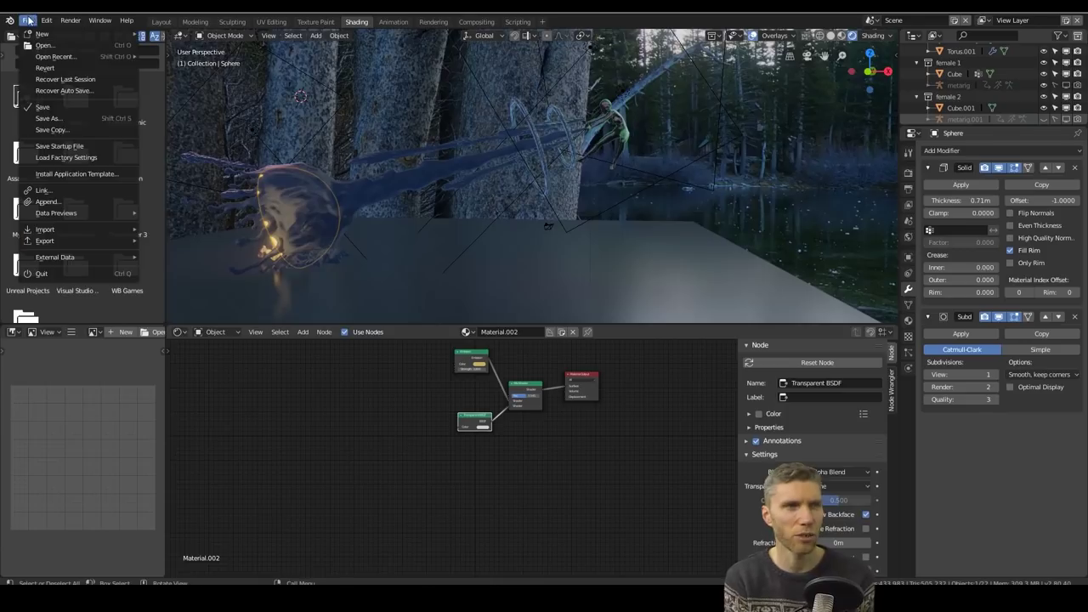
click(44, 108)
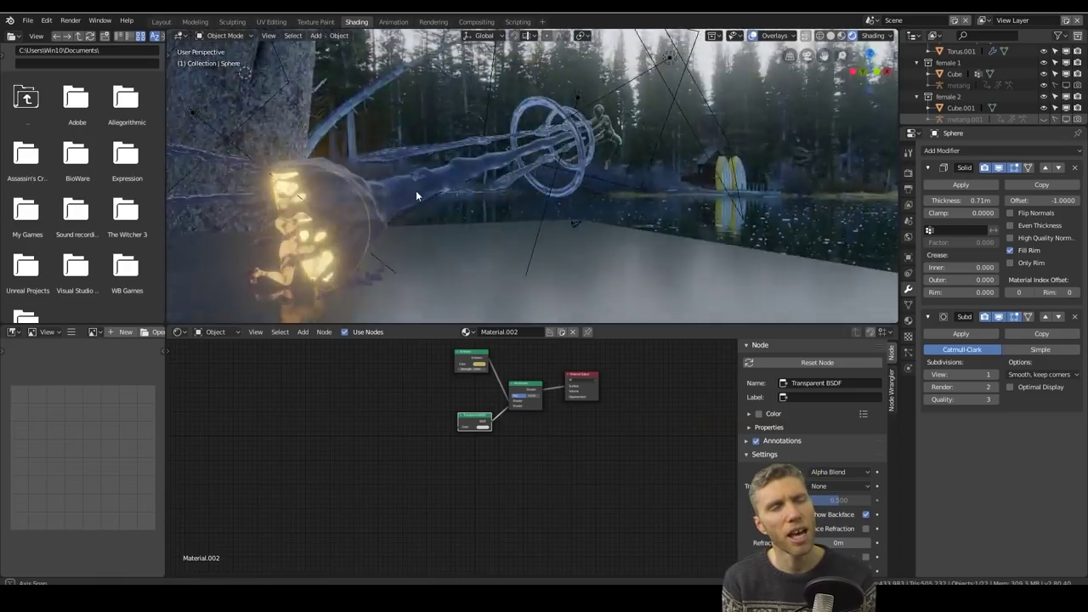
Add a yellow point light with energy 20 inside the glowing dome around the kneeling figure
middle_drag(415, 190, 354, 209)
key(shift+a)
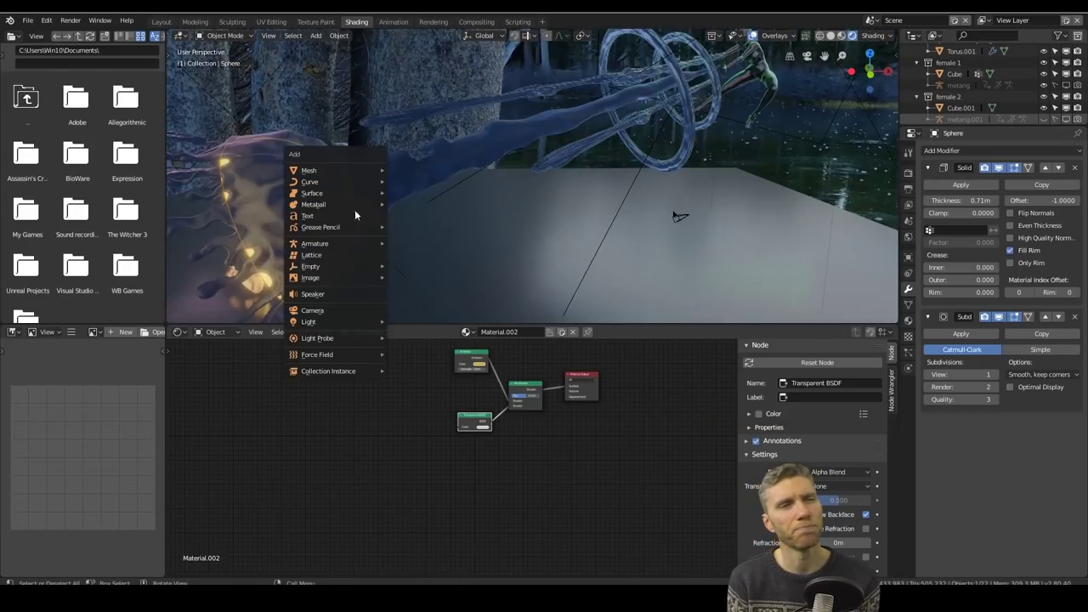
click(409, 334)
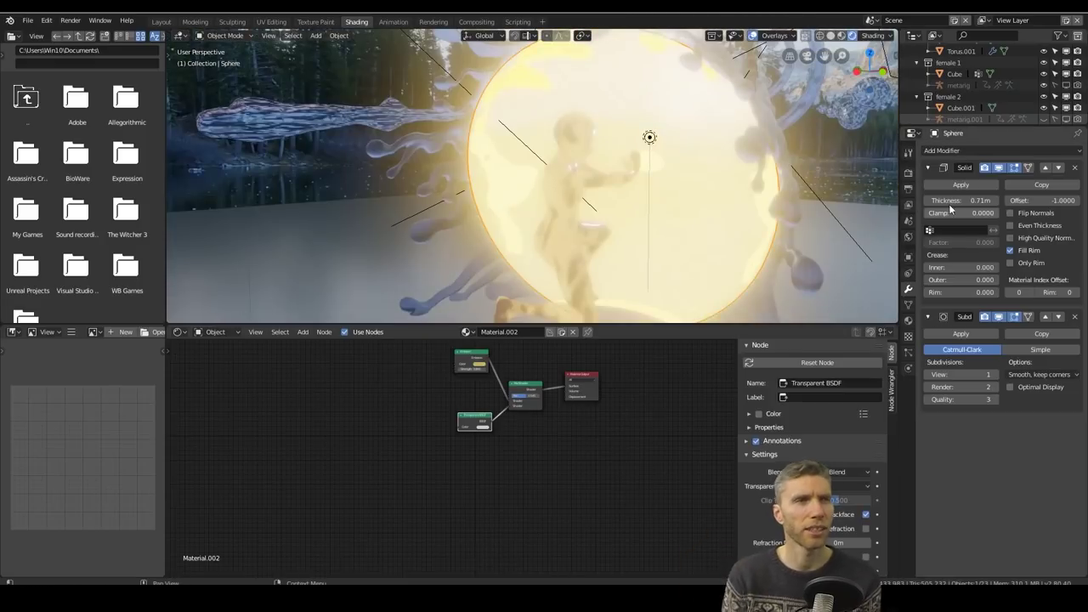
click(974, 321)
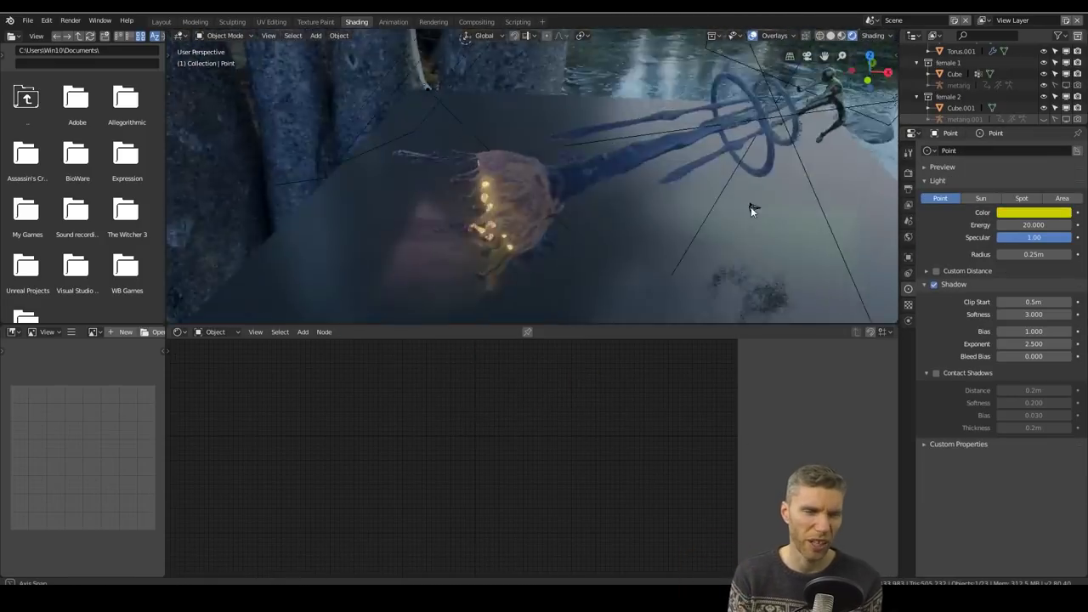
Duplicate the point light twice inside the dome and give the copies different warm colors
key(s)
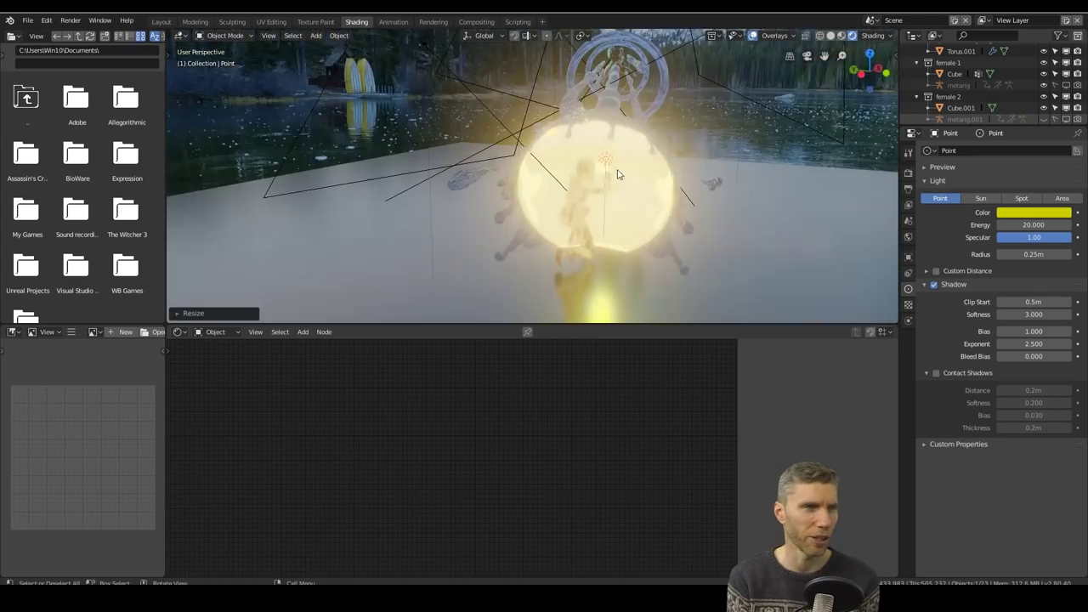
key(shift+d)
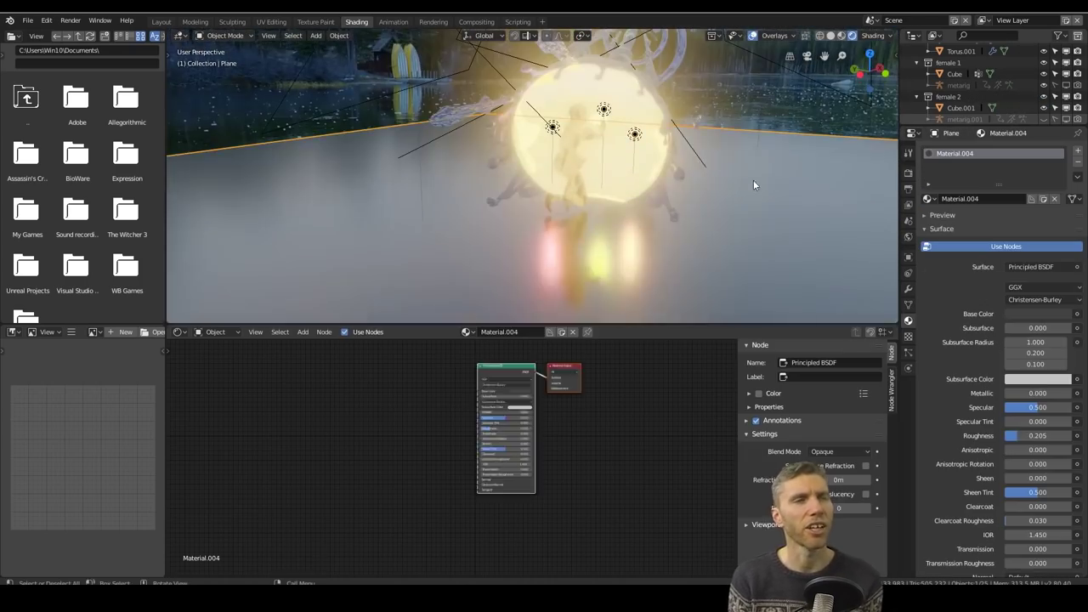
Set the pink area light's energy to 20 and use the forest path nature_hdri_35 image as the world background
scroll(552, 408, up, 3)
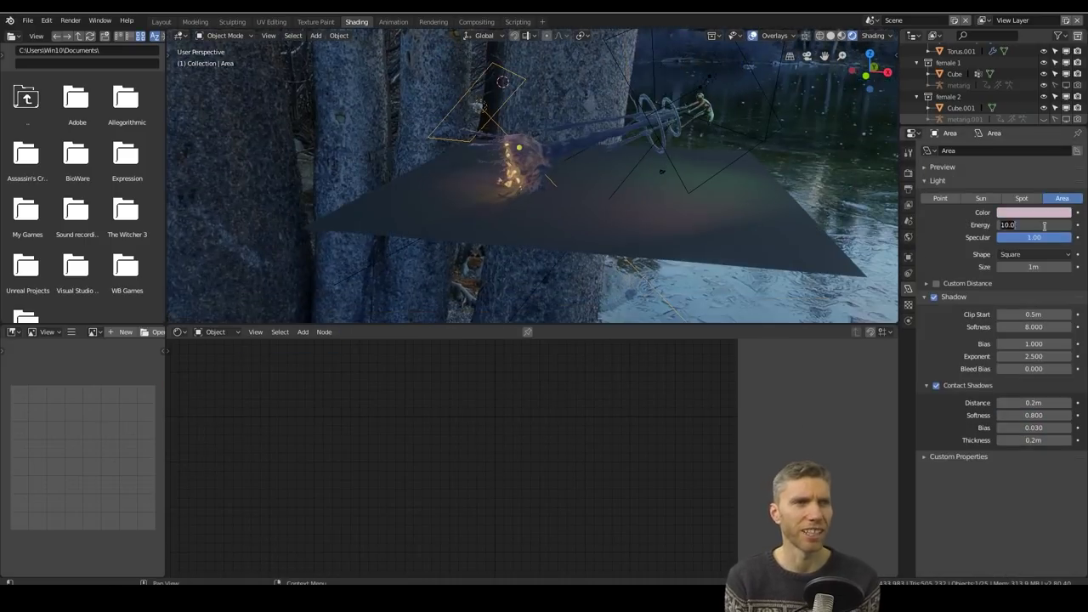
middle_drag(475, 280, 477, 188)
click(208, 332)
click(218, 343)
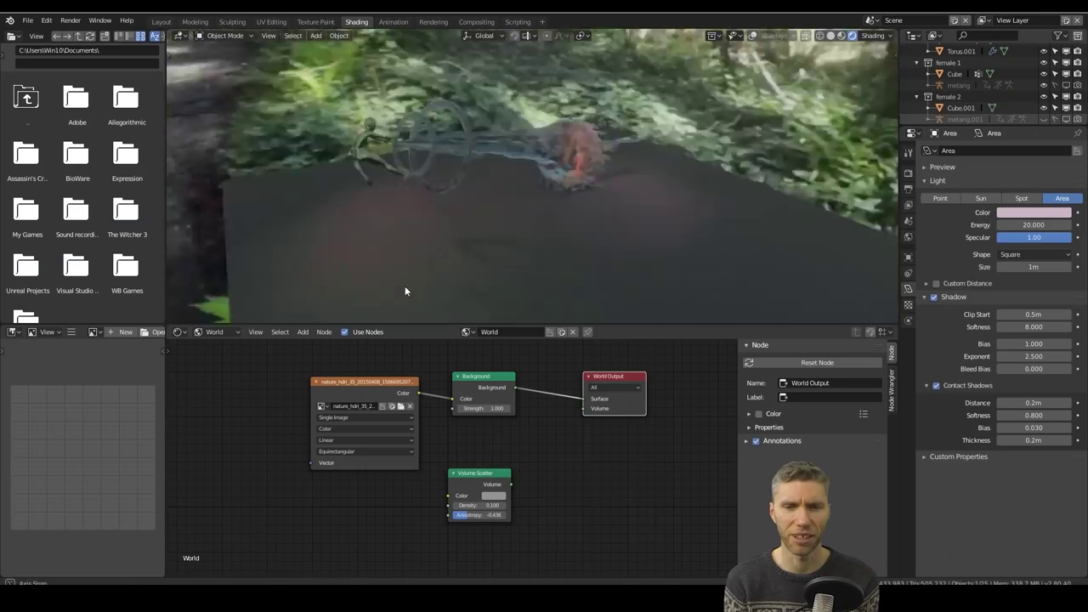
click(404, 290)
middle_drag(405, 290, 809, 231)
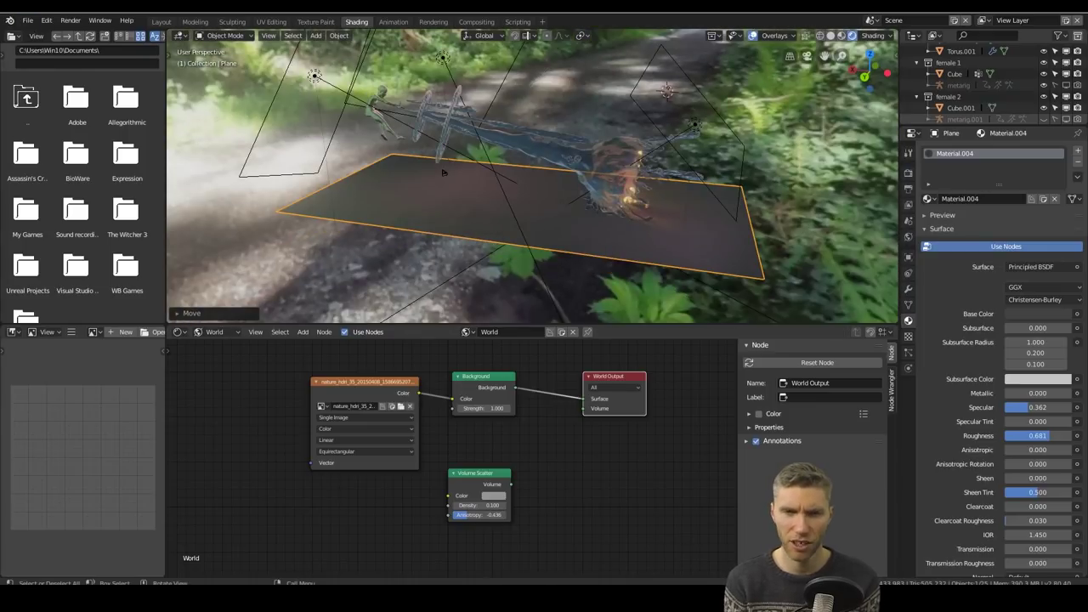
Lock the camera to the view and reframe the shot on both figures and the water attack
click(251, 151)
key(KP_0)
key(n)
middle_drag(473, 167, 867, 172)
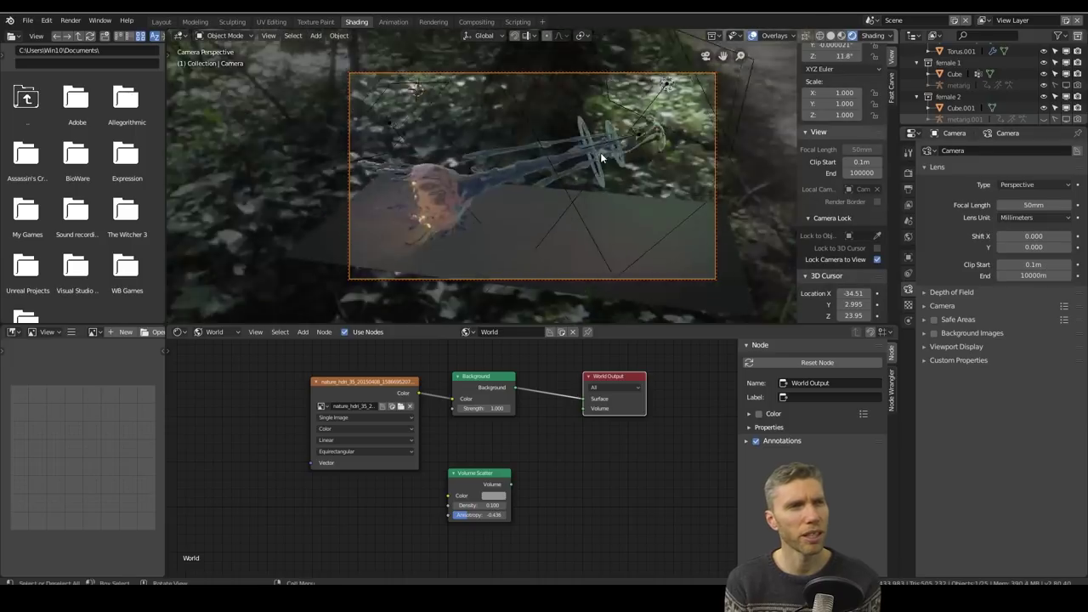
Set the color management look to Medium High Contrast and make a test render
click(907, 173)
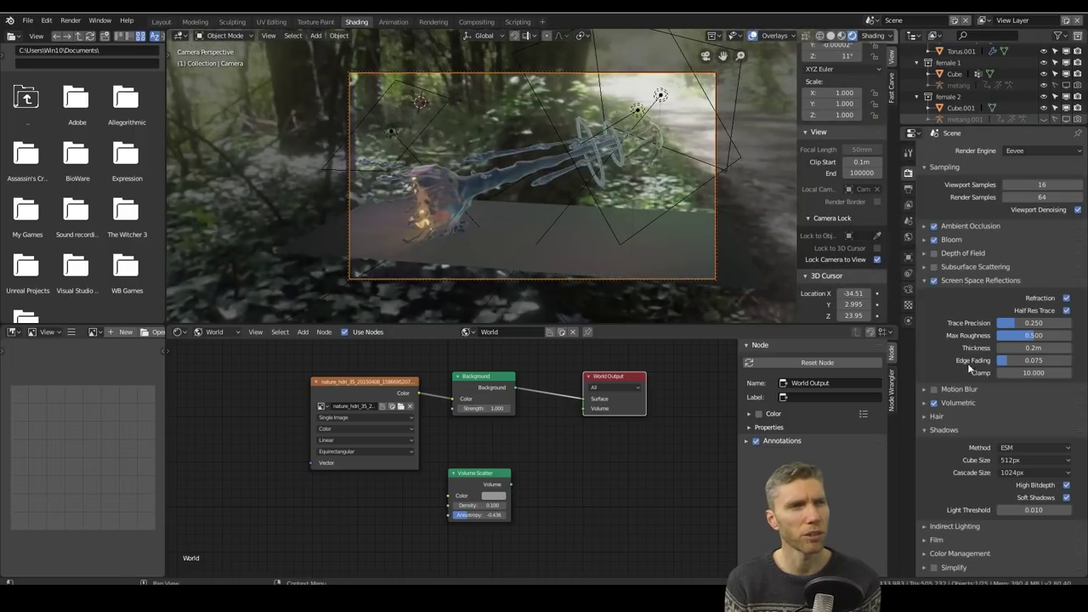
scroll(1002, 383, down, 5)
click(1041, 487)
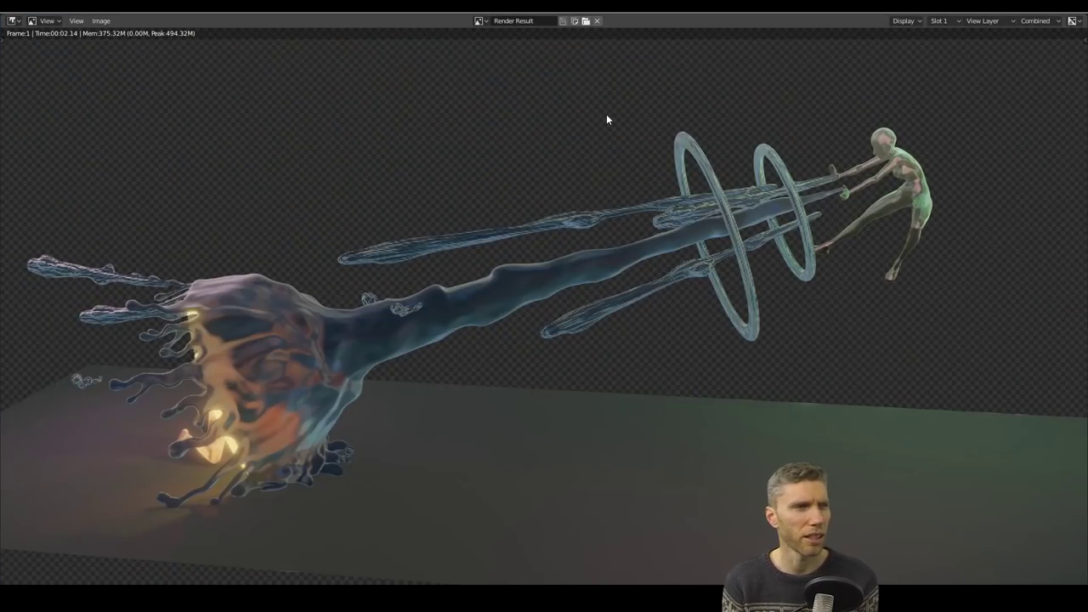
key(Escape)
Return the shader editor to object materials and apply the object transforms of the water strands
click(537, 215)
click(585, 365)
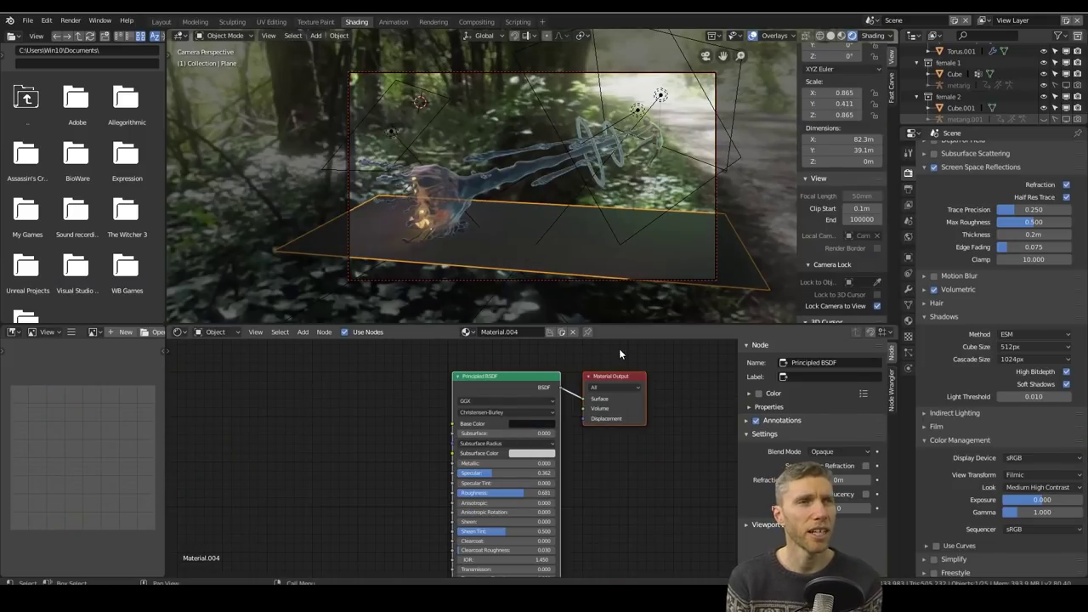
click(537, 217)
middle_drag(196, 571, 293, 465)
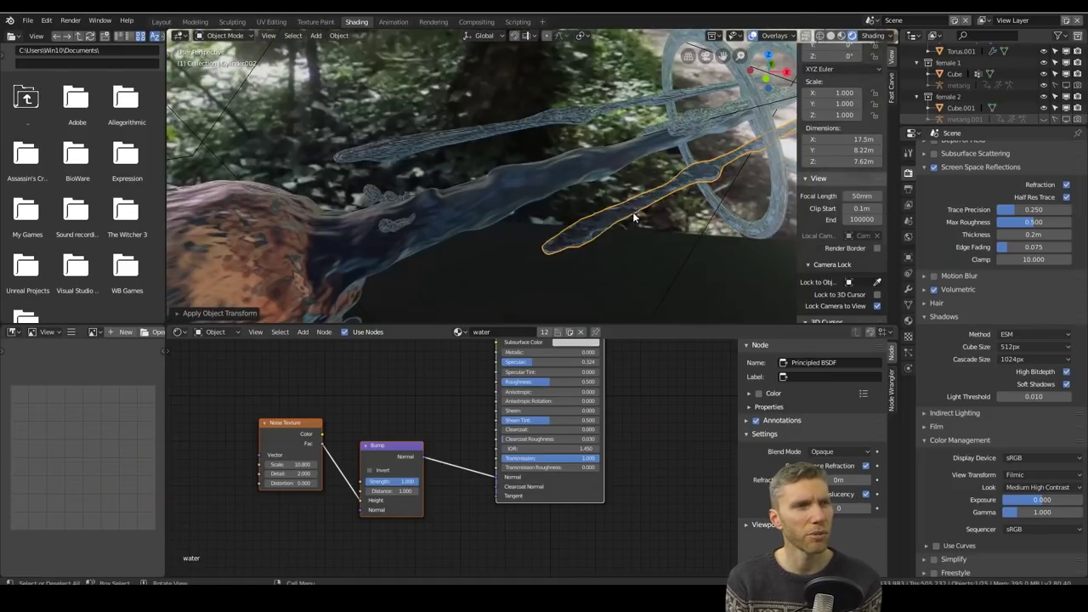
key(ctrl+a)
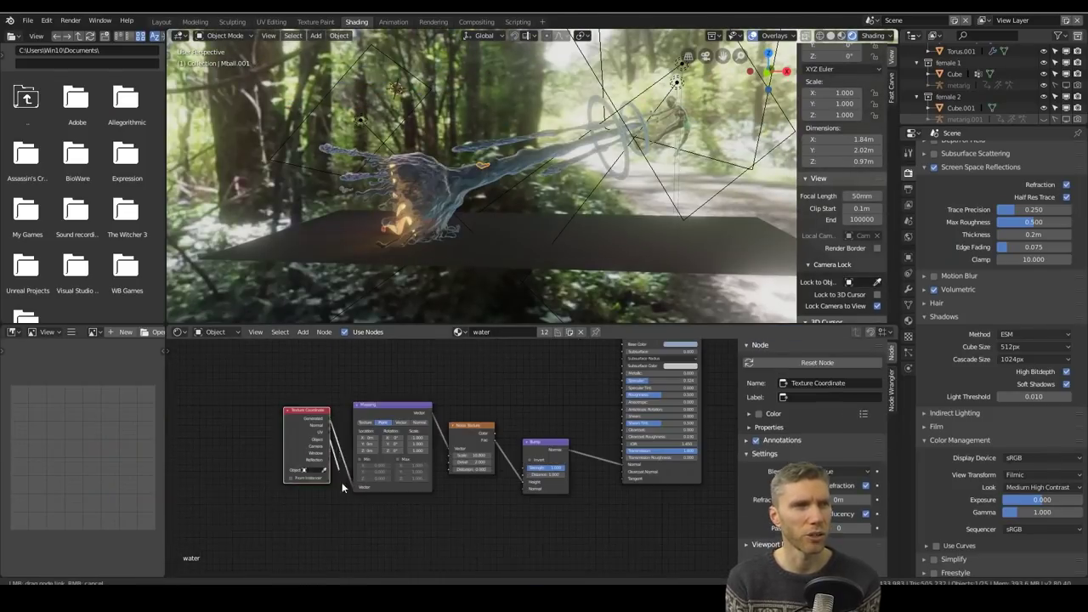
Map the water material's Noise Texture with Object coordinates through a Mapping node and set its scale to 0.8
drag(341, 482, 360, 486)
scroll(459, 465, up, 3)
drag(510, 453, 479, 451)
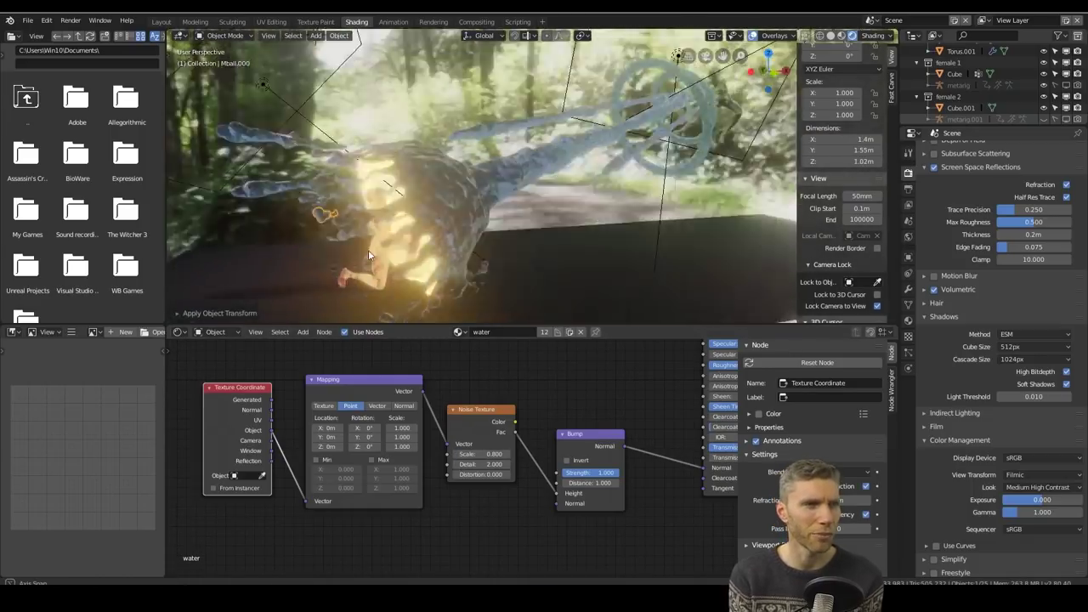
double_click(478, 453)
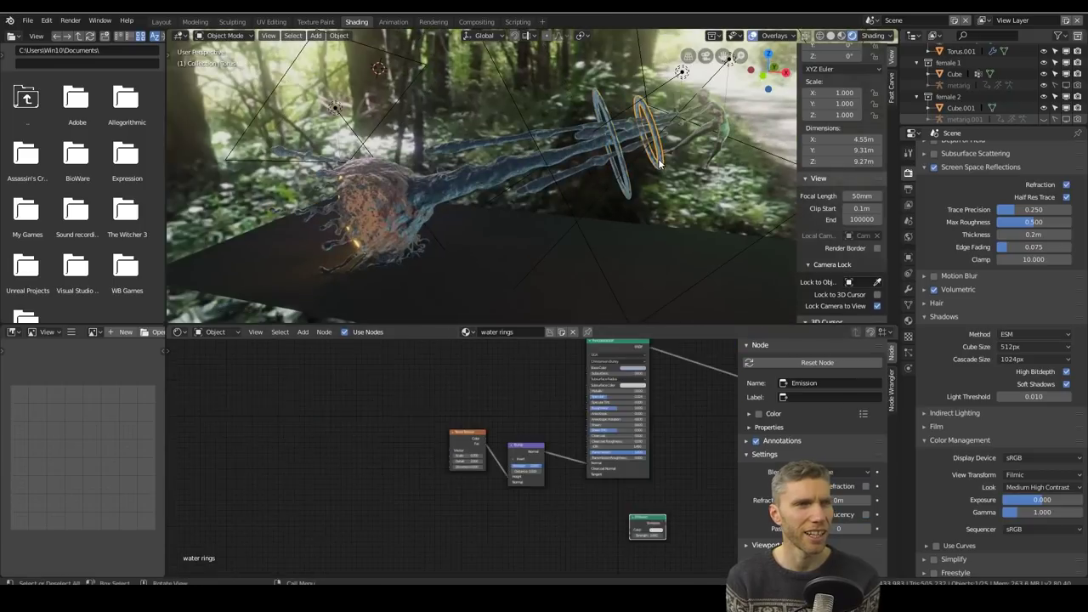
Mix a cyan Emission into "water rings" with the Bump output as factor, and add Texture Coordinate and Mapping nodes to its noise
scroll(475, 442, up, 5)
key(Home)
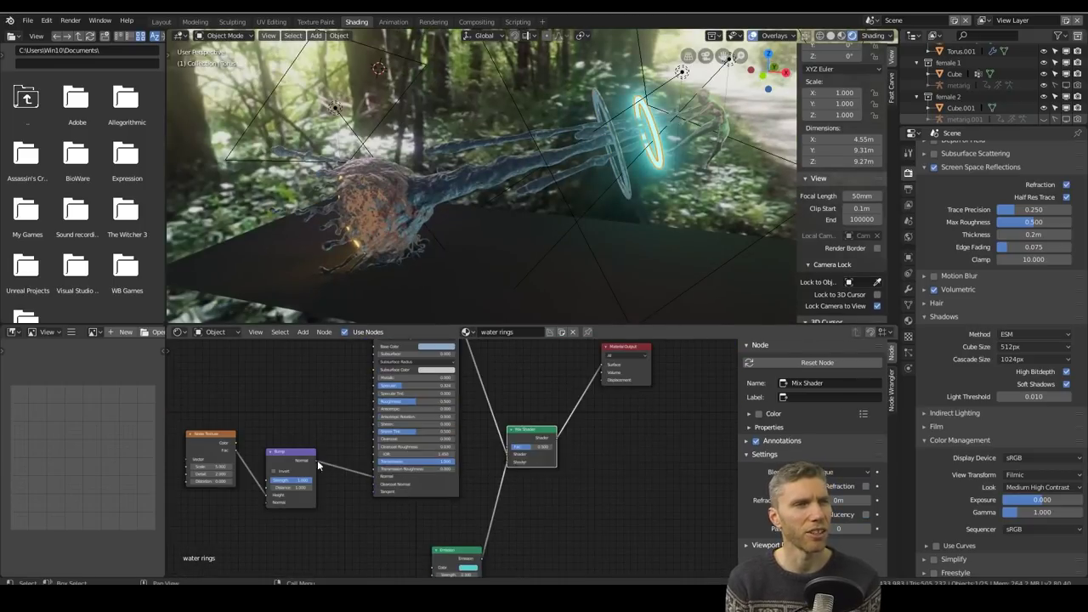
middle_drag(627, 183, 565, 207)
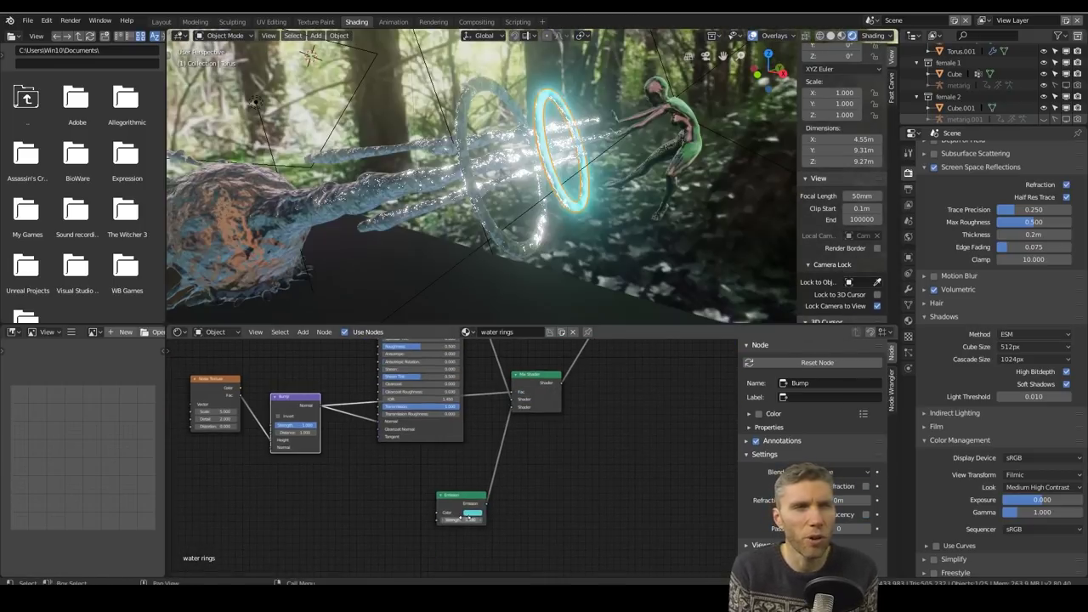
drag(474, 507, 438, 494)
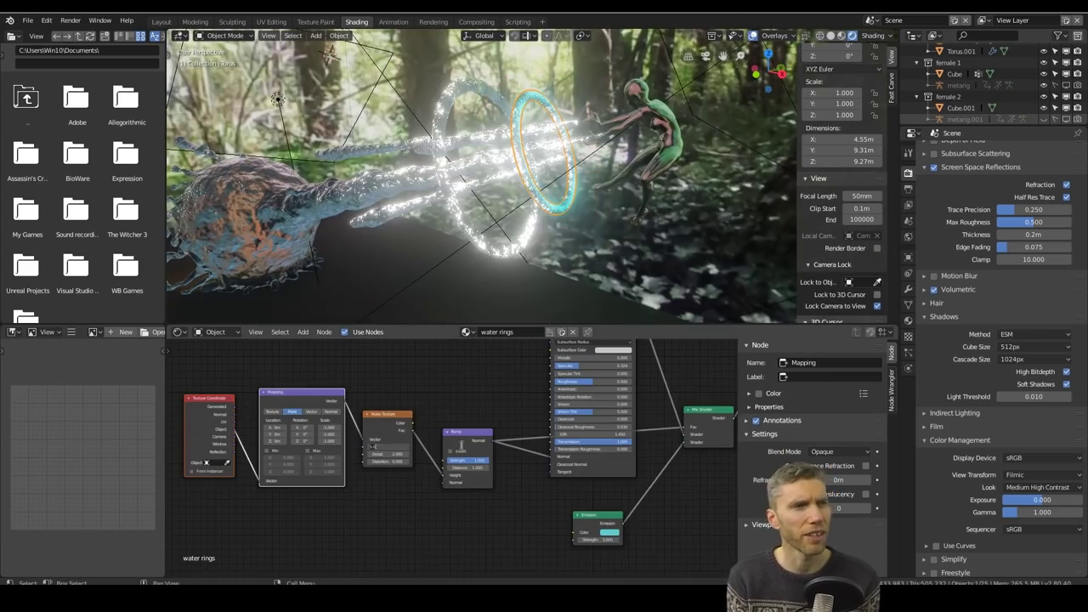
Give the larger ring its own "water ring 2" material, try a green emission color and add a Translucent BSDF node
middle_drag(657, 547, 643, 497)
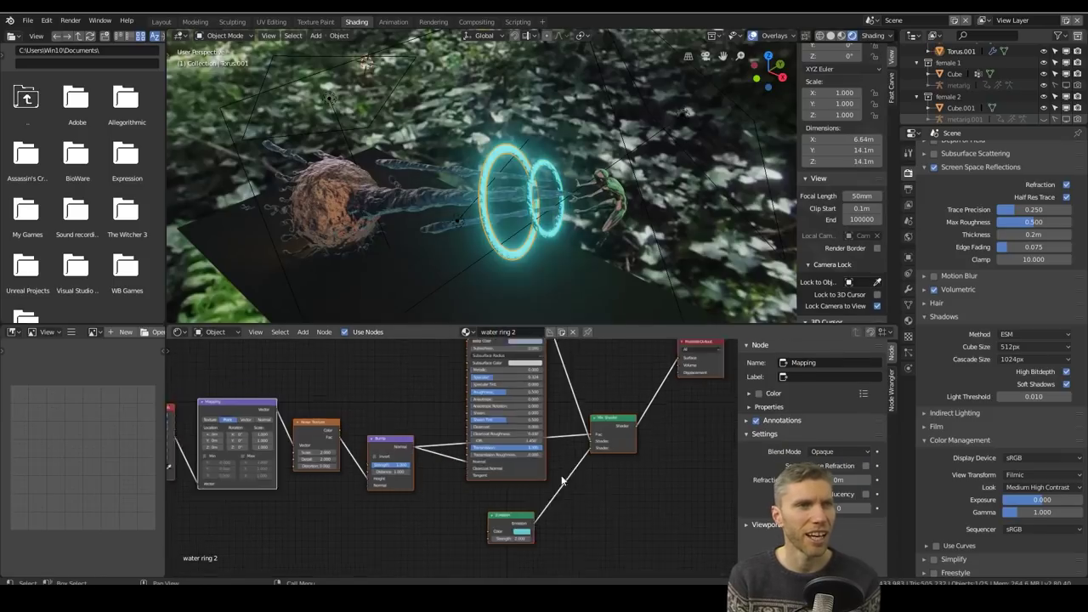
drag(611, 419, 633, 393)
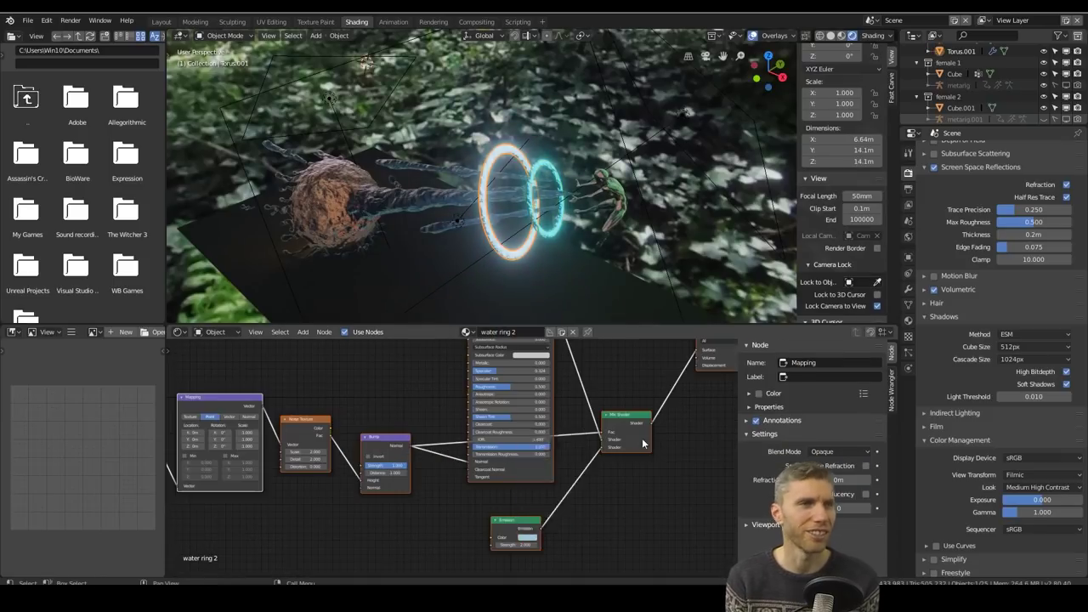
click(521, 531)
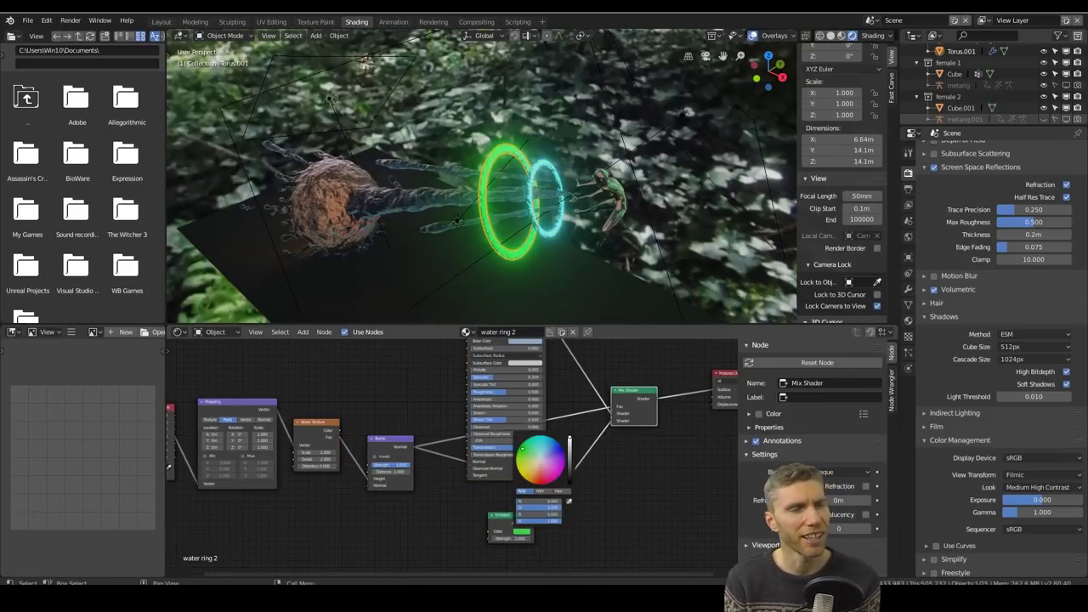
scroll(571, 468, down, 3)
drag(571, 468, 559, 485)
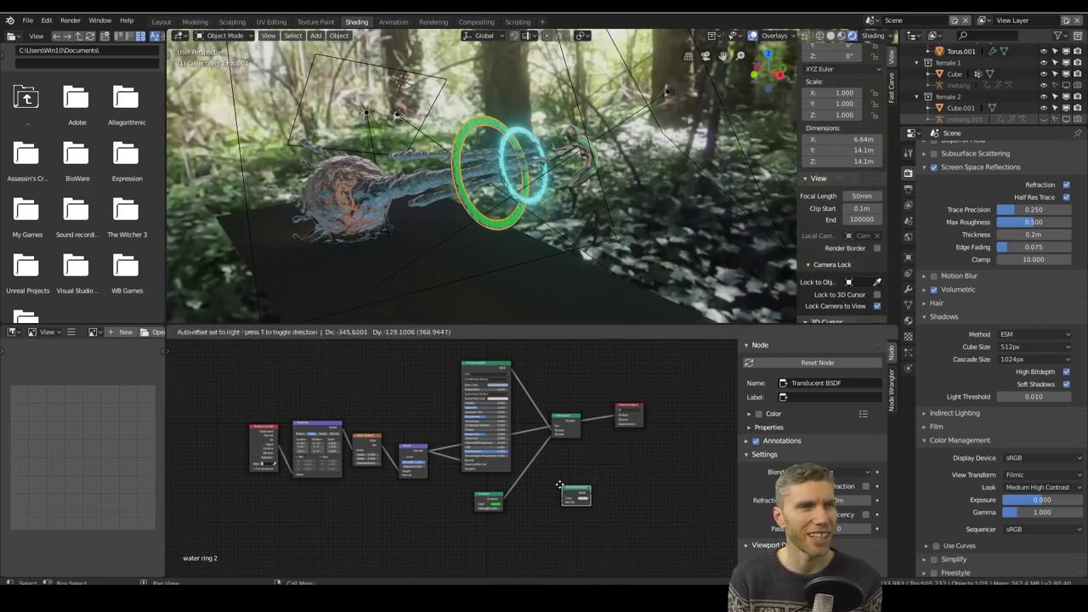
click(558, 485)
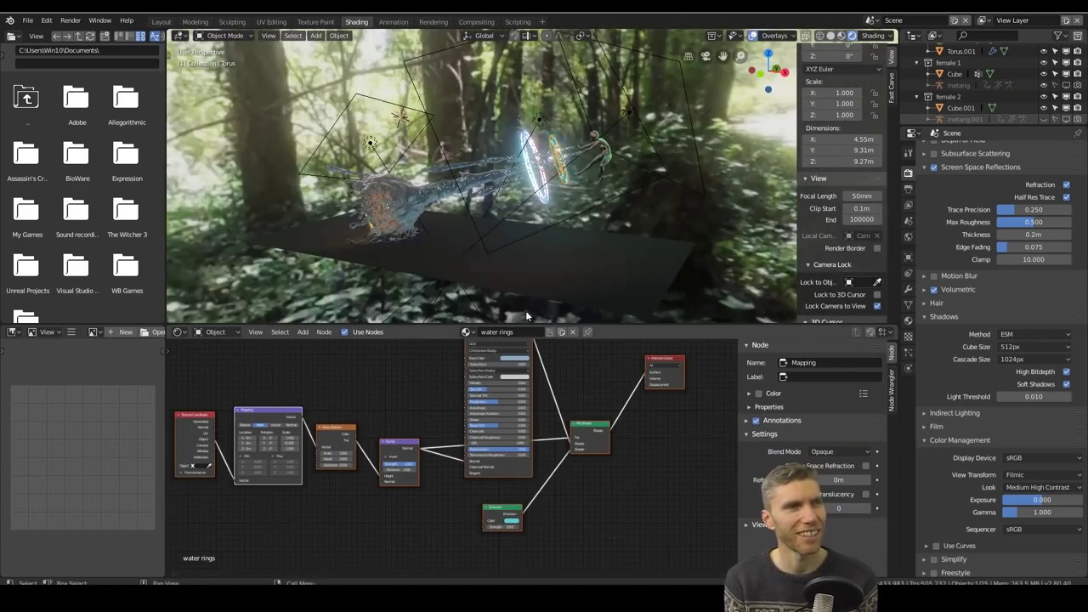
Add a new object over the ground plane from the top view and move it
click(548, 220)
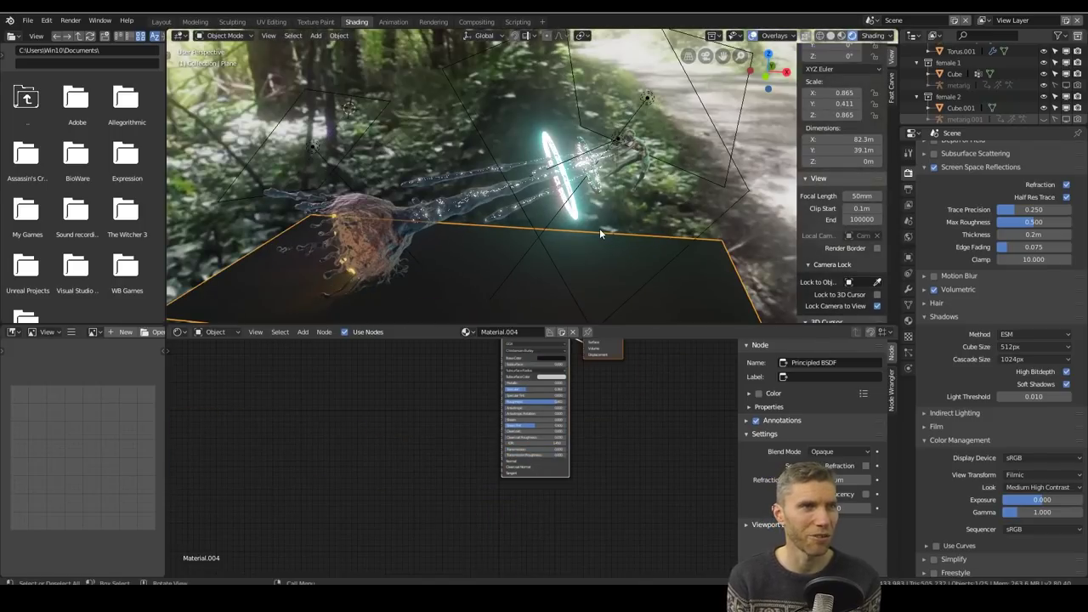
key(KP_7)
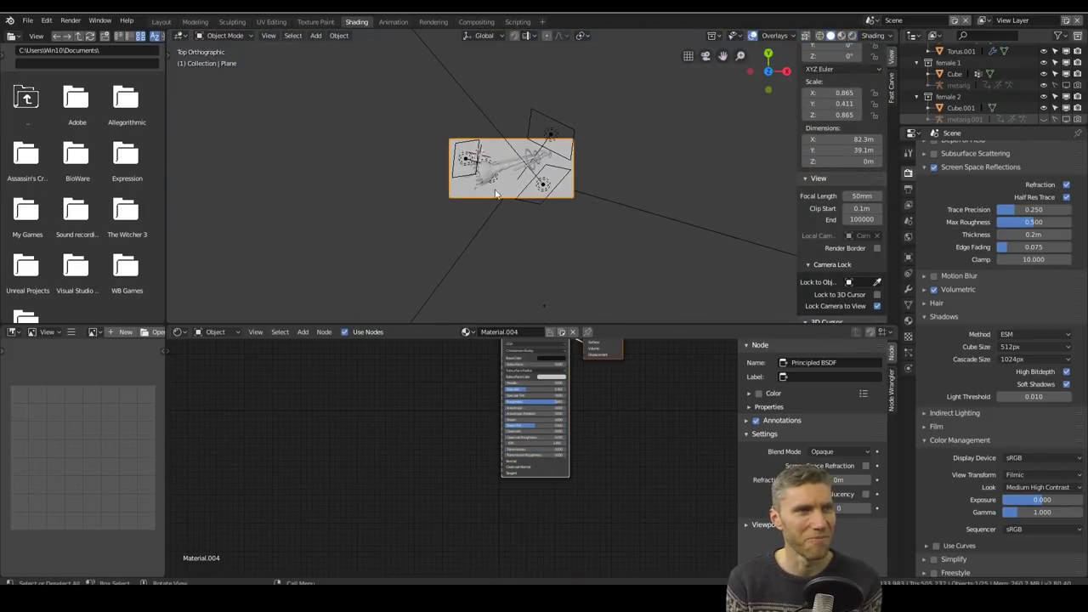
key(shift+a)
click(524, 200)
key(g)
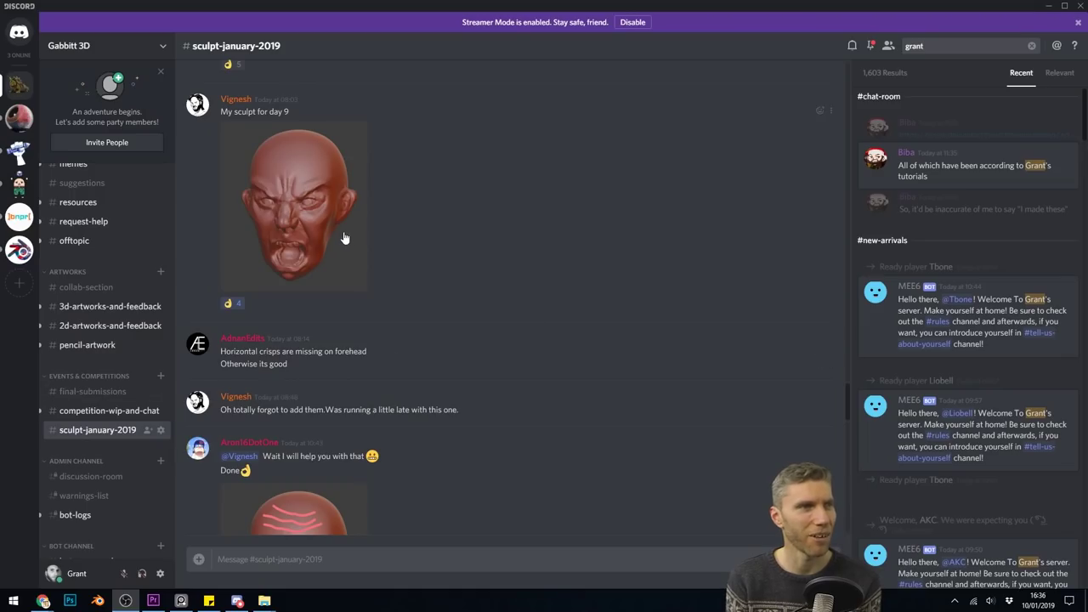
Switch to Discord and view the enlarged angry head, black bull and bearded head sculpts in the sculpt-january-2019 channel
click(345, 238)
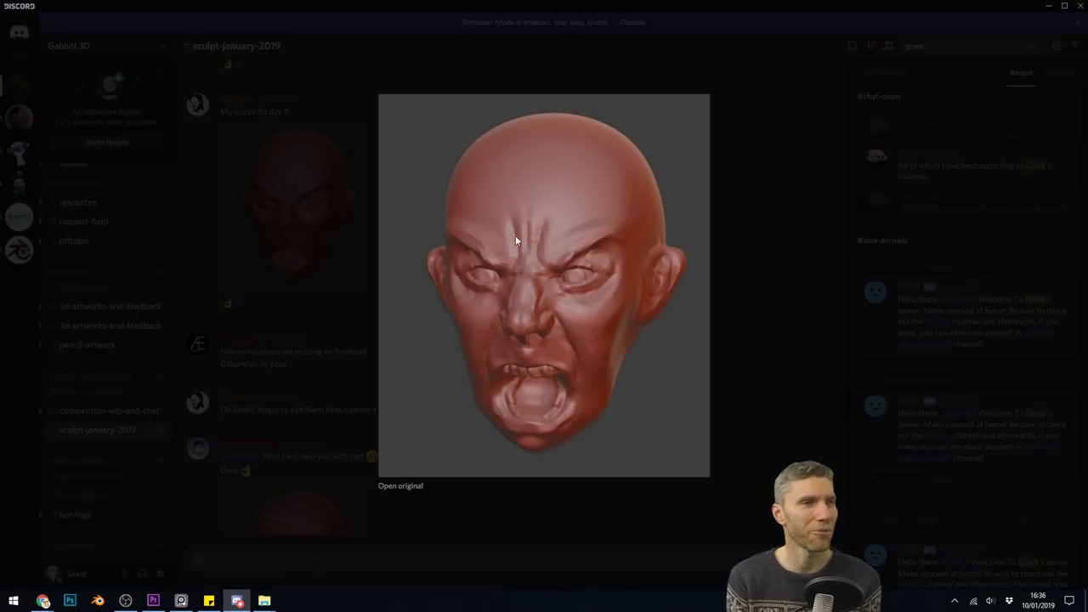
click(796, 259)
scroll(584, 308, down, 5)
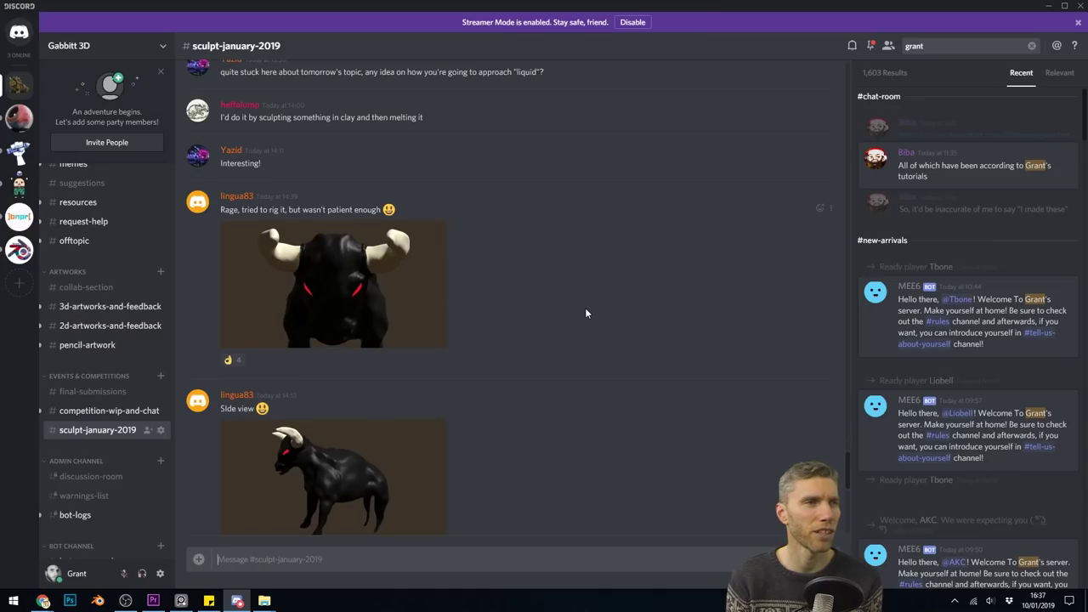
click(424, 301)
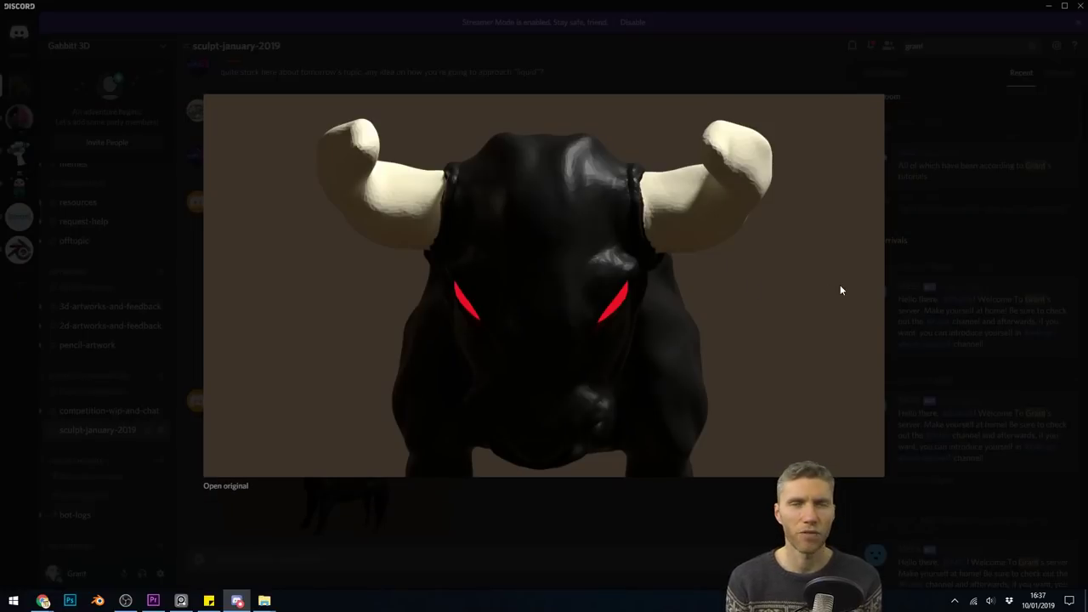
click(840, 289)
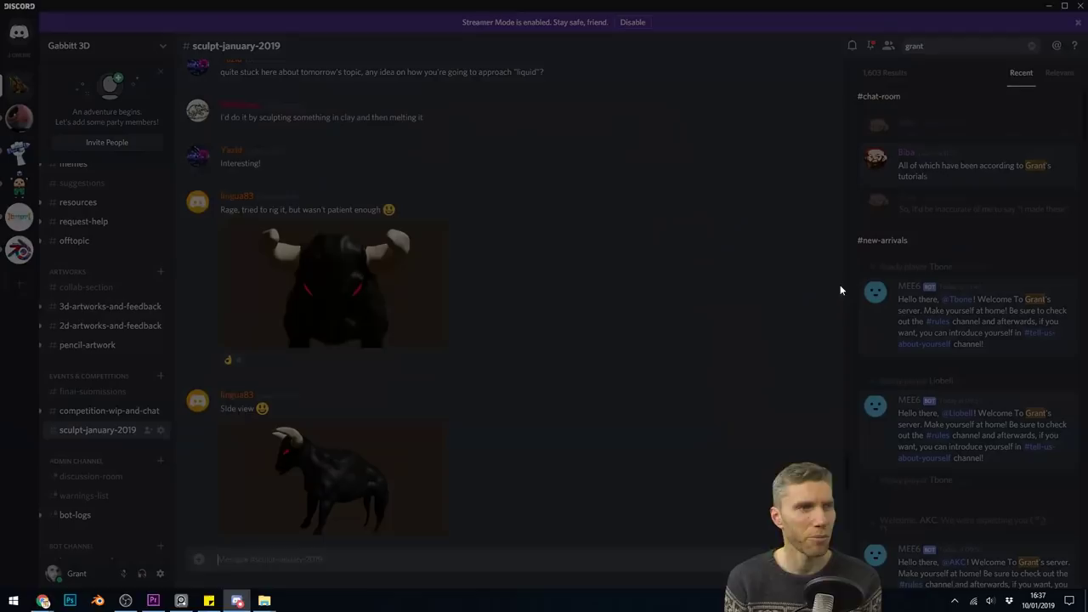
click(419, 420)
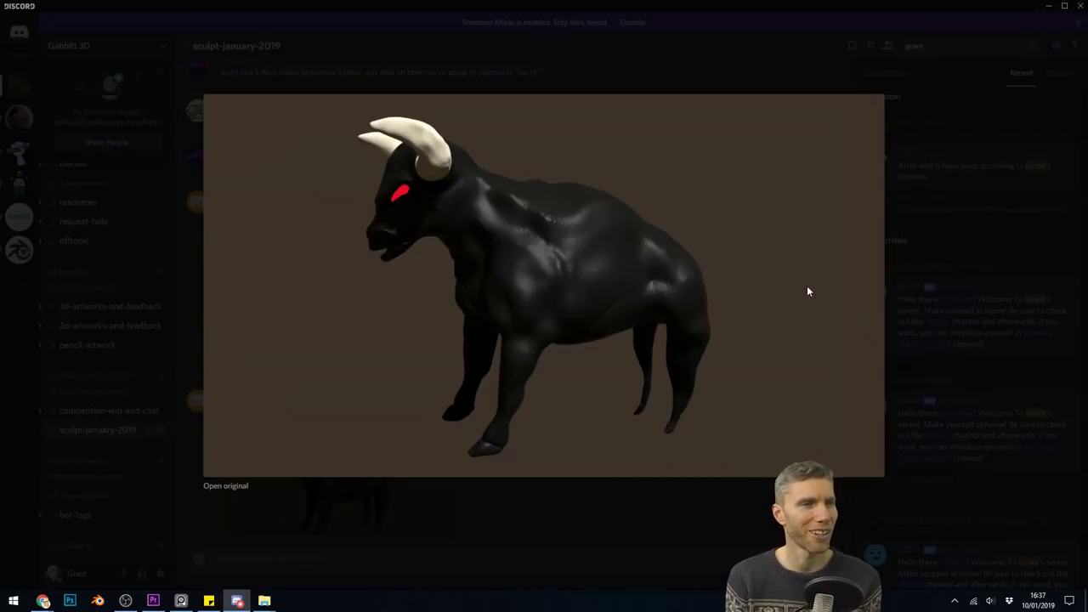
click(806, 292)
scroll(570, 316, down, 4)
scroll(463, 375, down, 3)
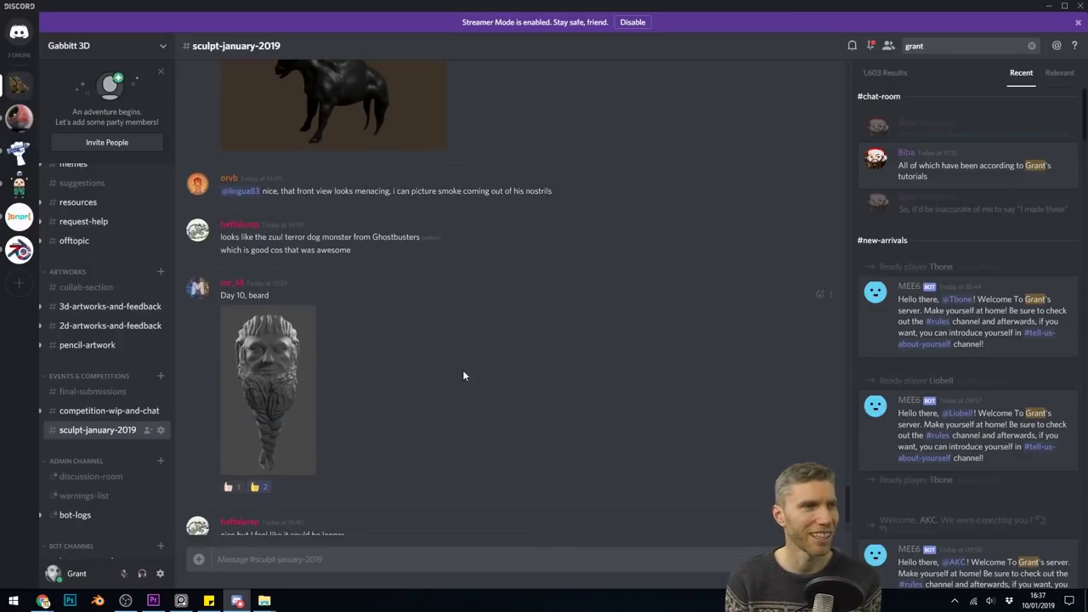
click(298, 402)
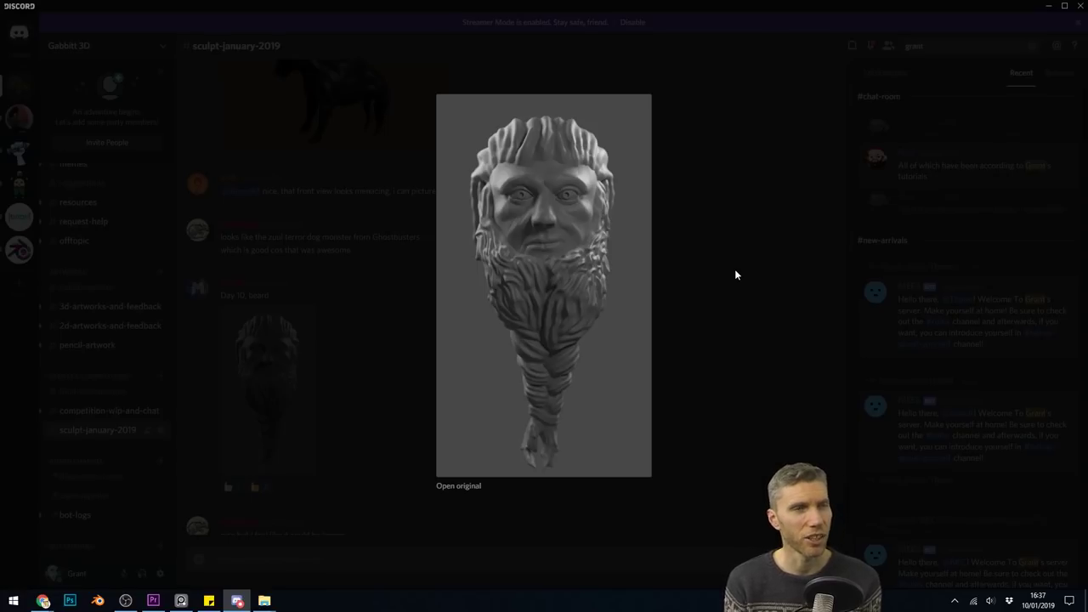
click(734, 269)
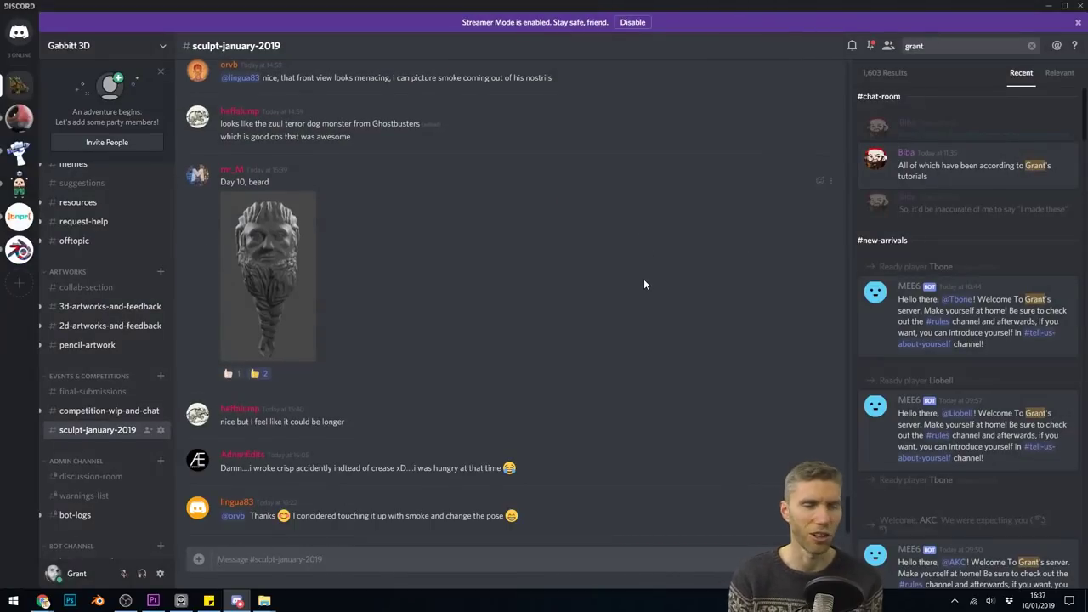